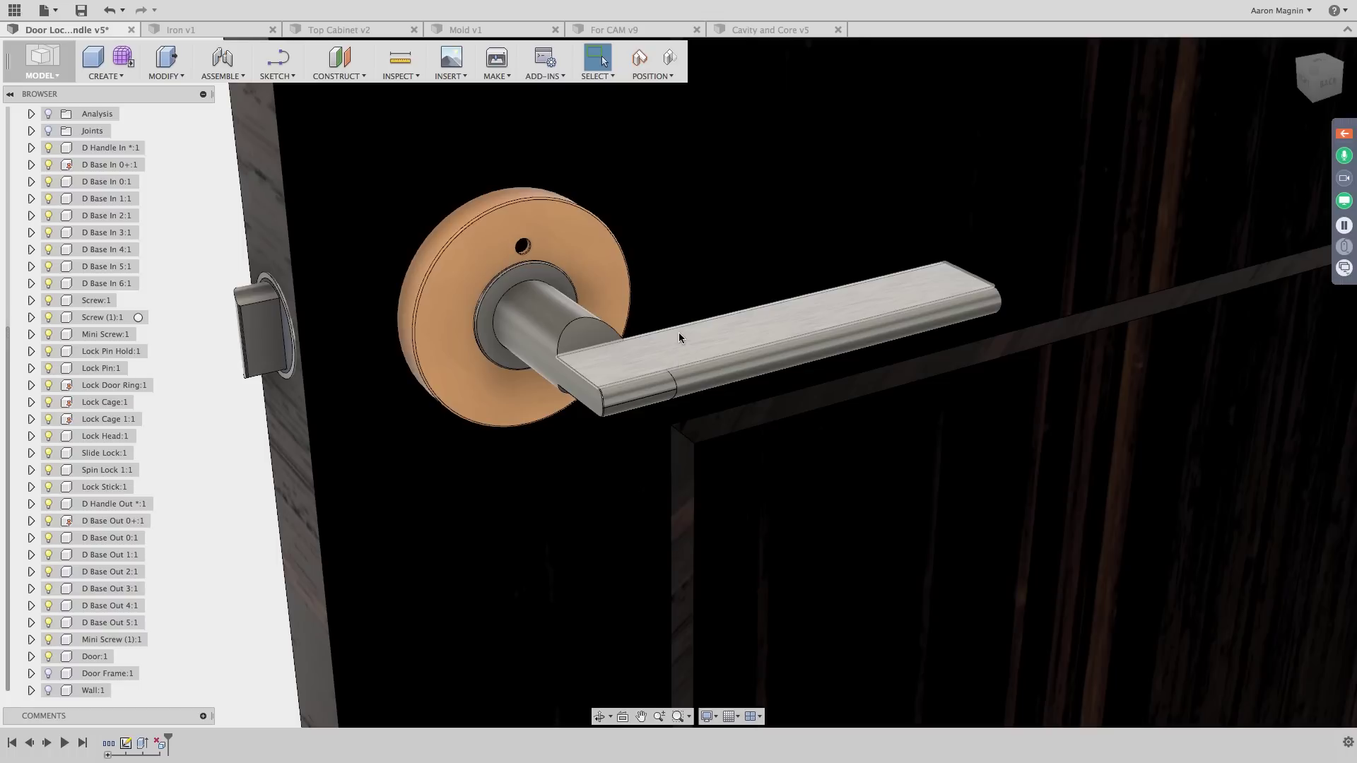
Hide the Door component to expose the complete door handle mechanism
{"action": "scroll", "coordinate": [681, 334], "scroll_direction": "down", "scroll_amount": 5}
{"action": "middle_click_drag", "start_coordinate": [563, 343], "coordinate": [663, 396], "text": "shift"}
{"action": "middle_click_drag", "start_coordinate": [529, 397], "coordinate": [712, 296]}
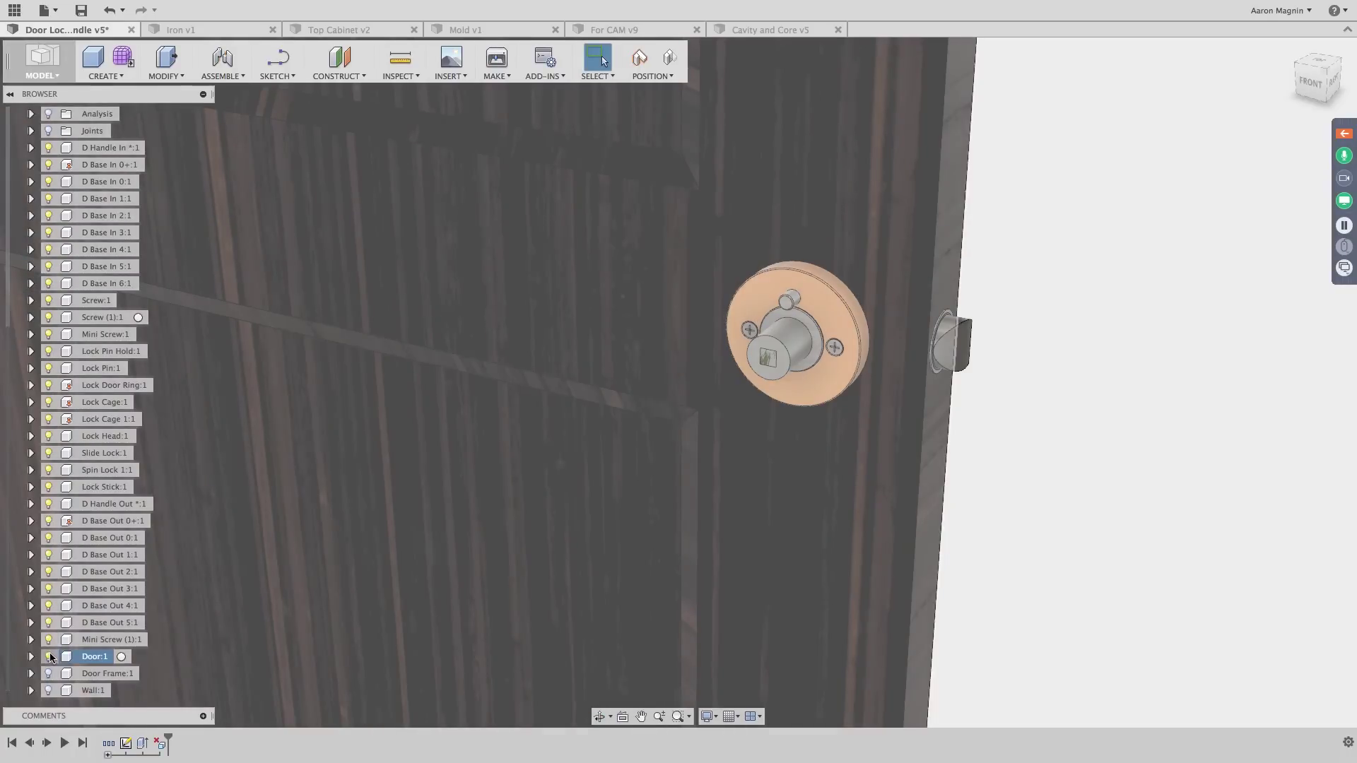
{"action": "left_click", "coordinate": [49, 655]}
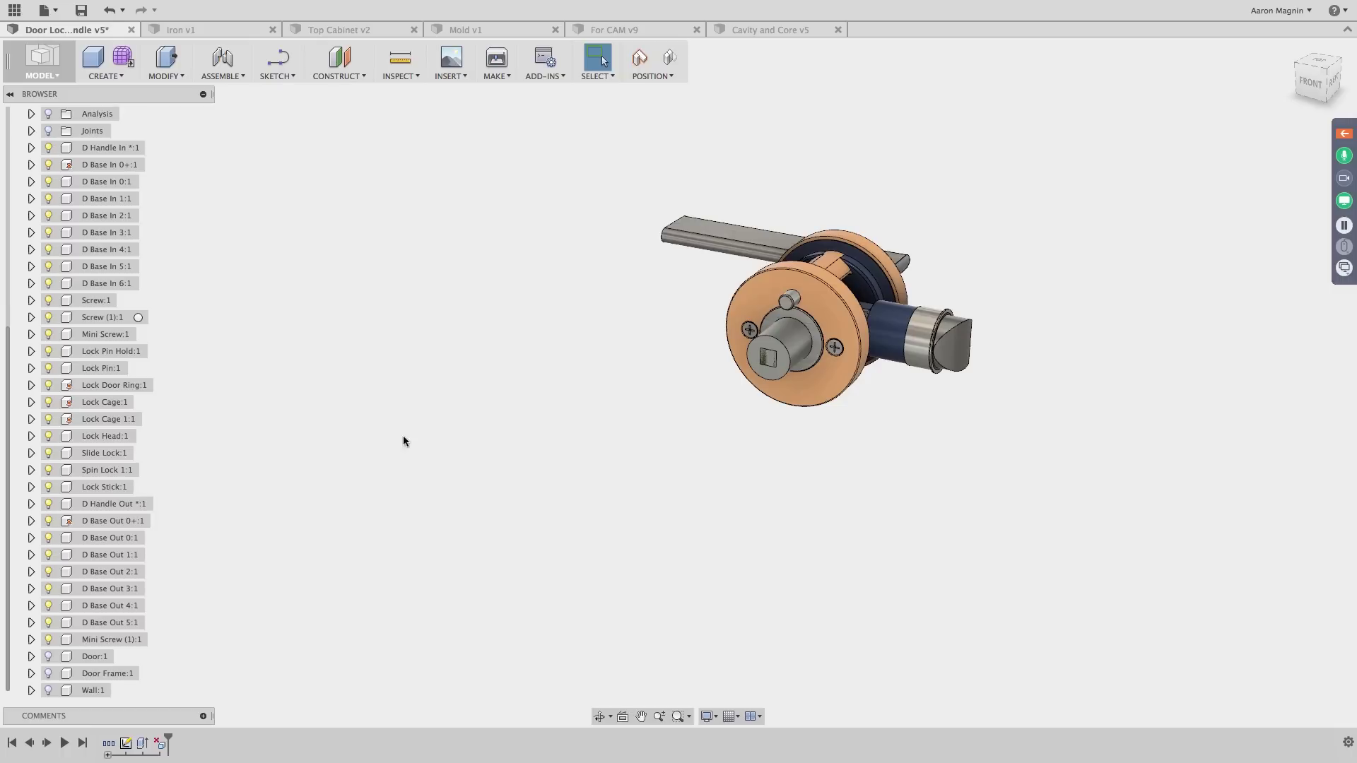
Stay in the Model workspace and create a new T-spline form in the door handle assembly
{"action": "left_click", "coordinate": [59, 73]}
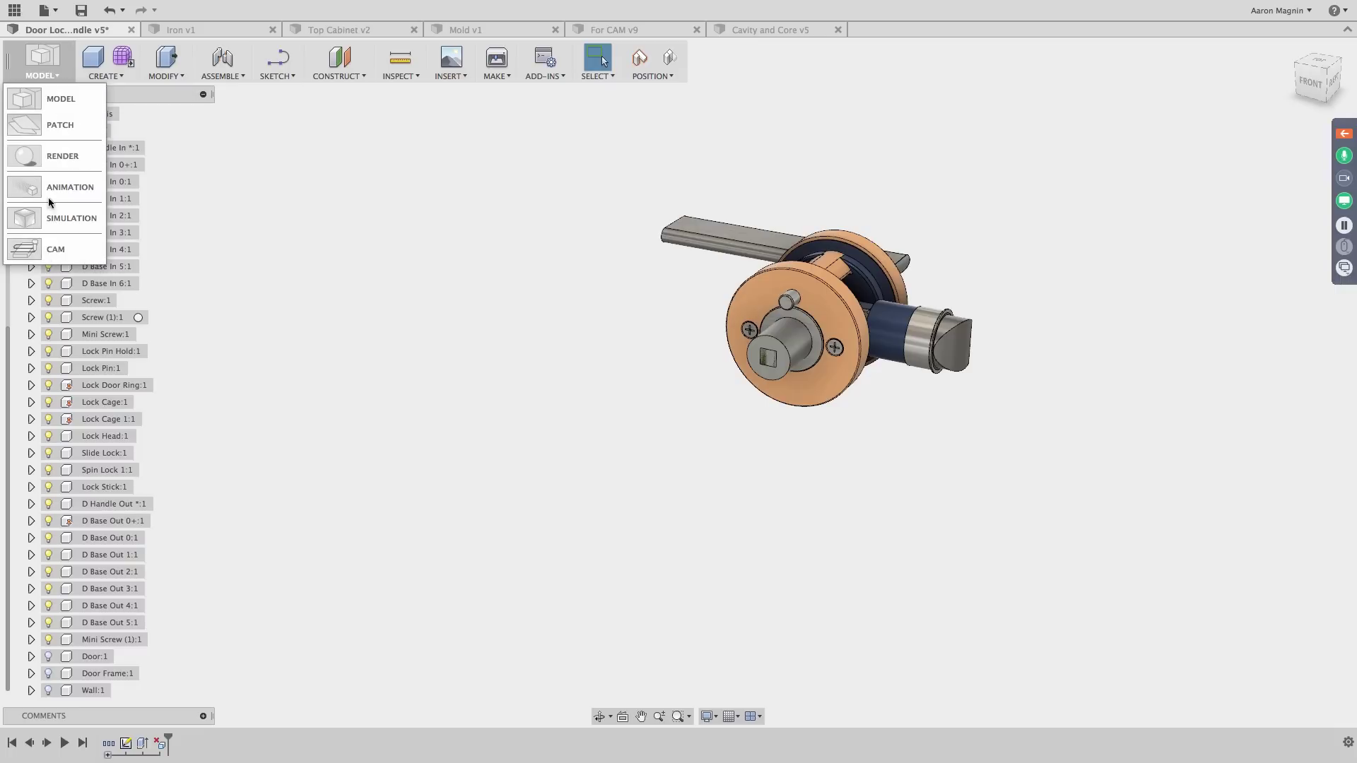
{"action": "left_click", "coordinate": [49, 103]}
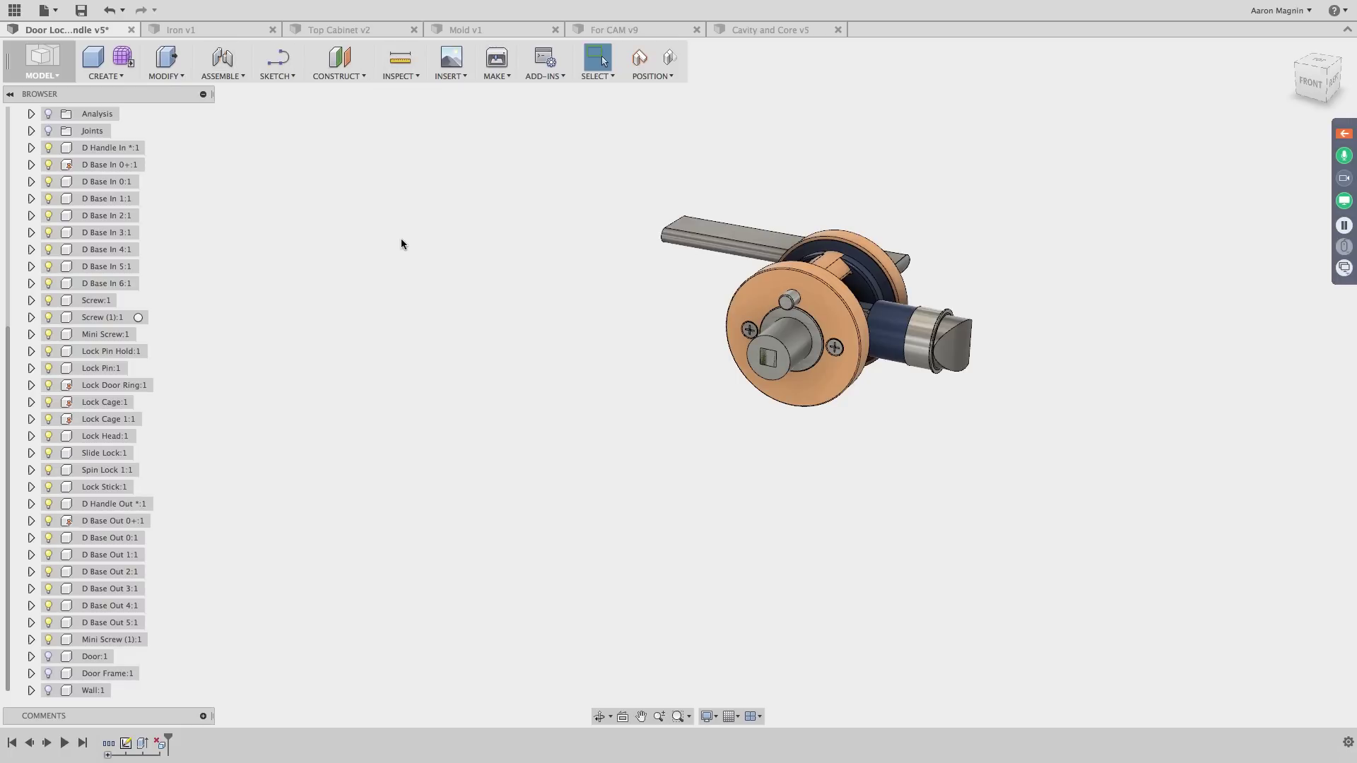
{"action": "left_click", "coordinate": [121, 58]}
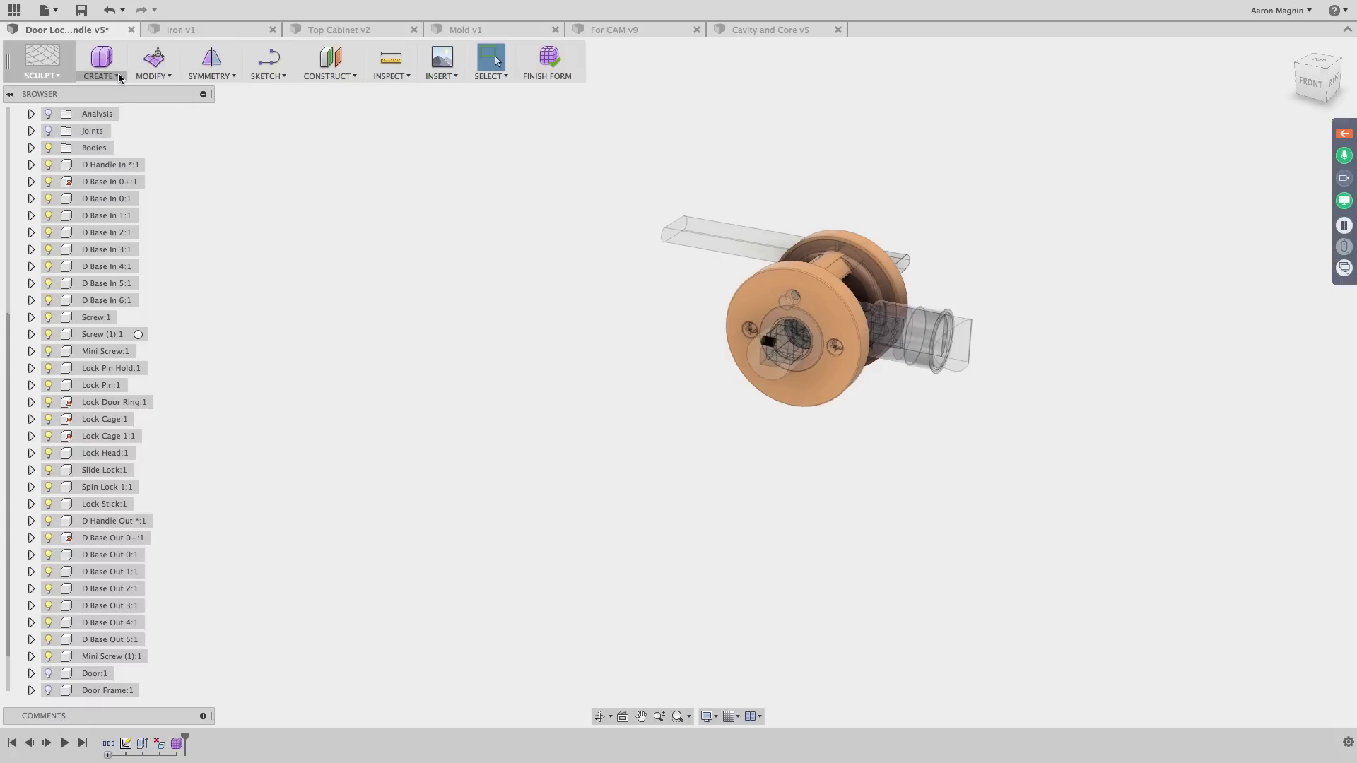
Create a one-sided T-spline box with a centre rectangle of about 40 by 20 mm on the vertical right-side plane, in front of the lock
{"action": "left_click", "coordinate": [198, 78]}
{"action": "left_click", "coordinate": [114, 78]}
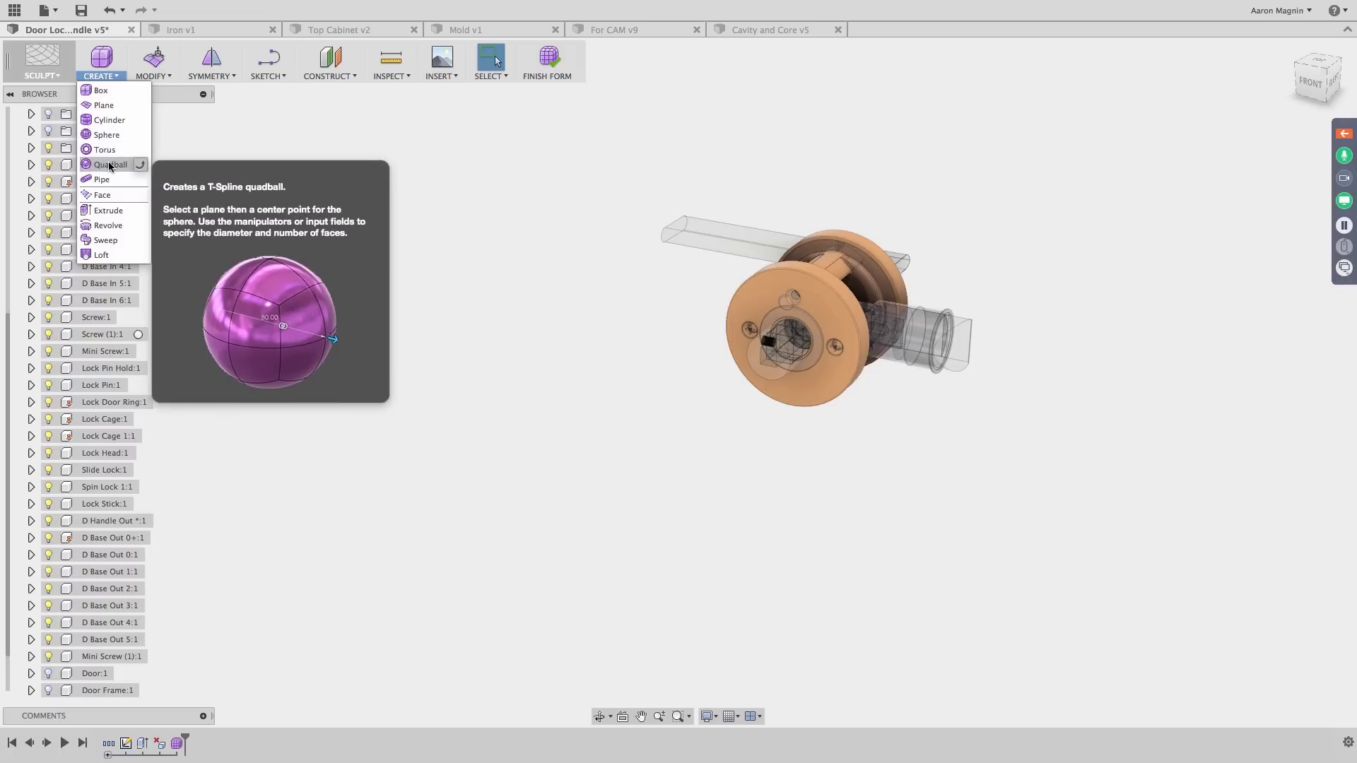
{"action": "left_click", "coordinate": [105, 94]}
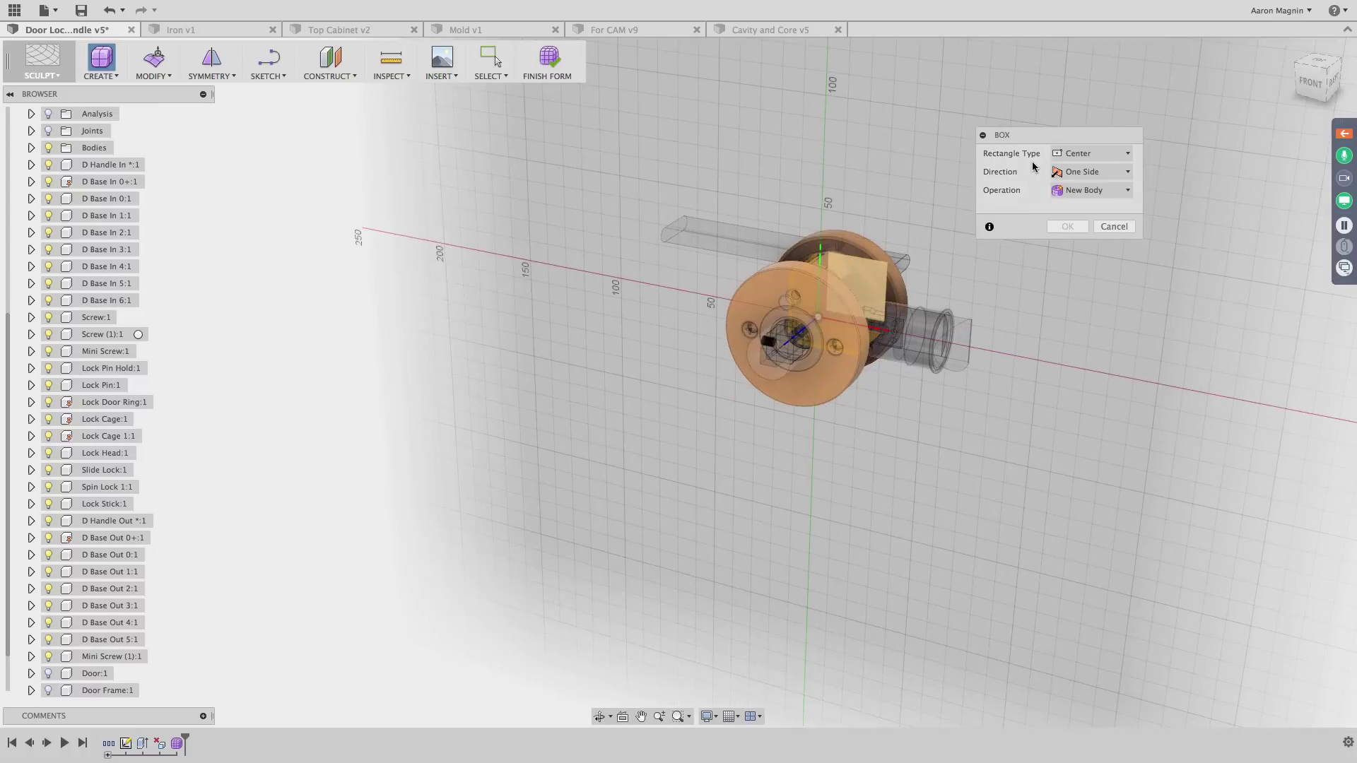
{"action": "left_click", "coordinate": [1068, 174]}
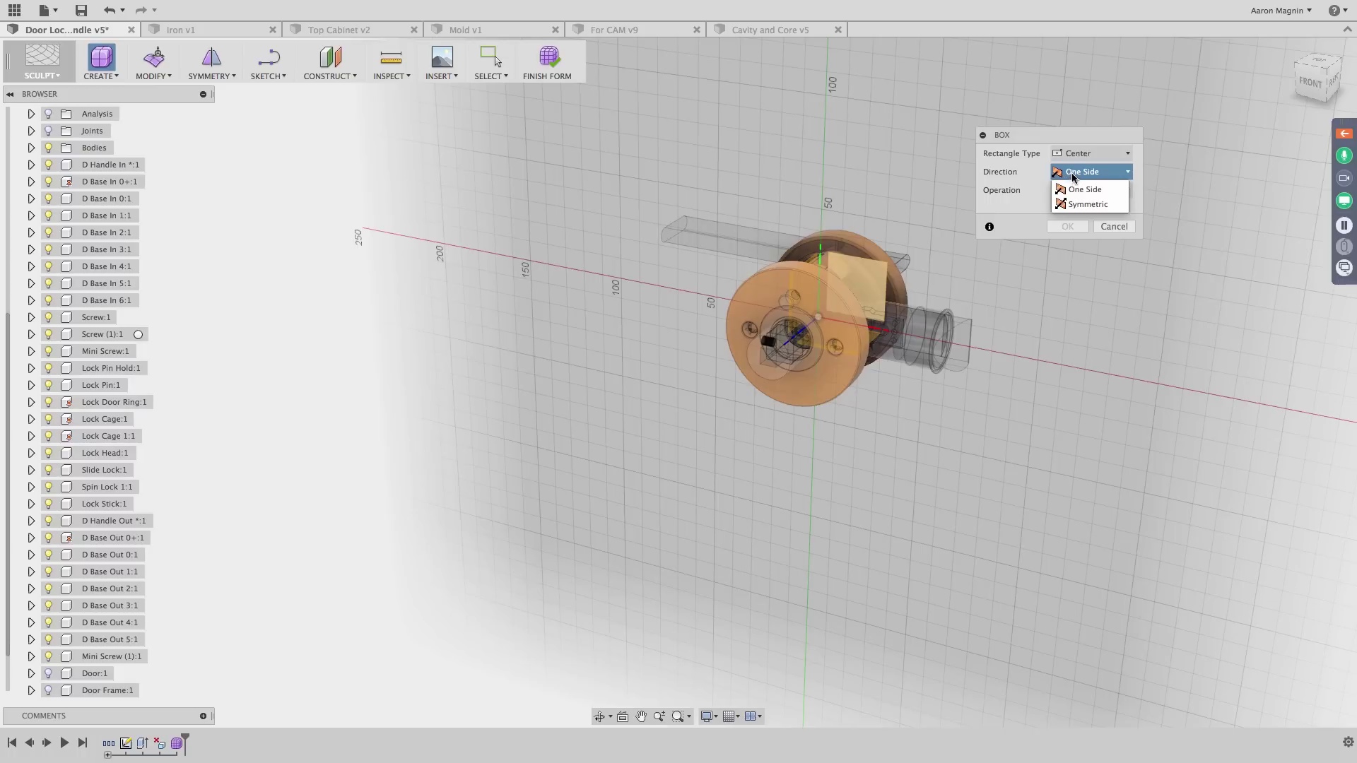
{"action": "left_click", "coordinate": [1073, 177]}
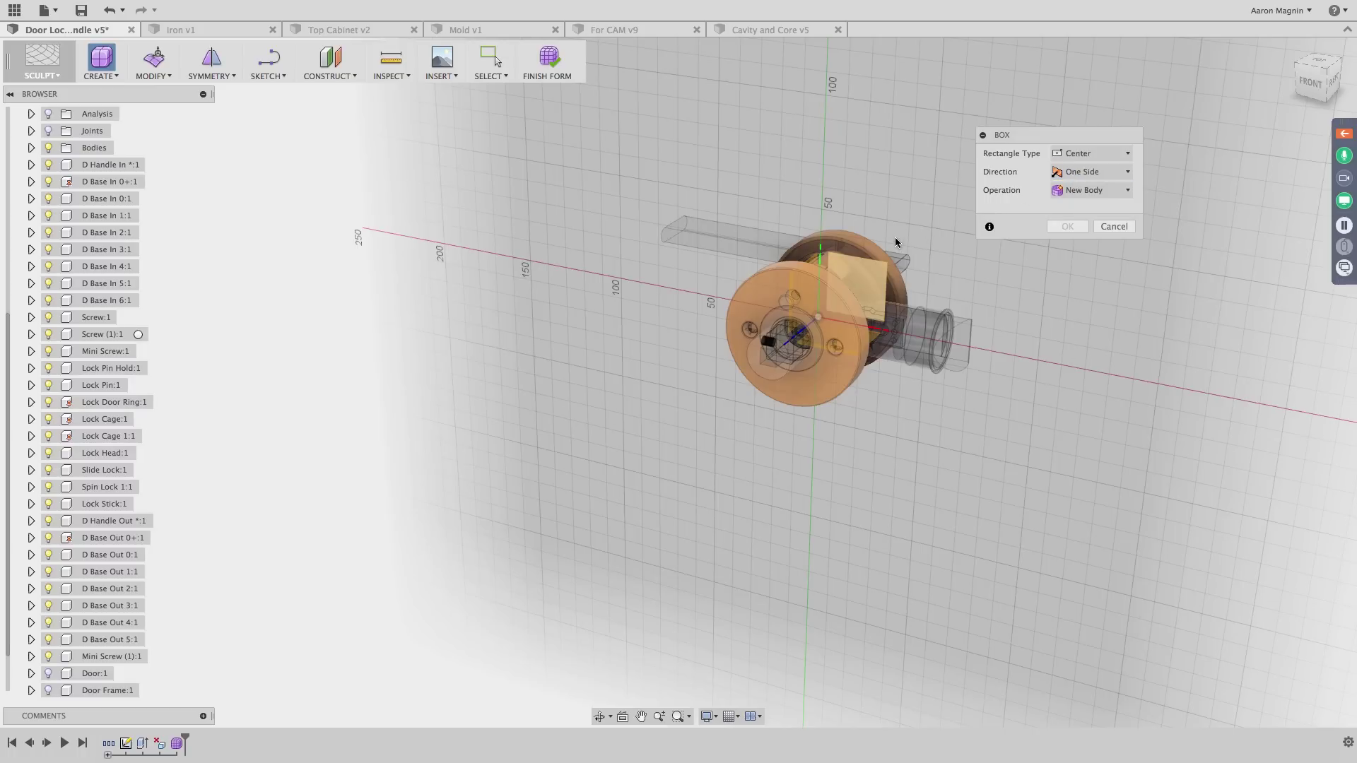
{"action": "middle_click_drag", "start_coordinate": [895, 236], "coordinate": [868, 244], "text": "shift"}
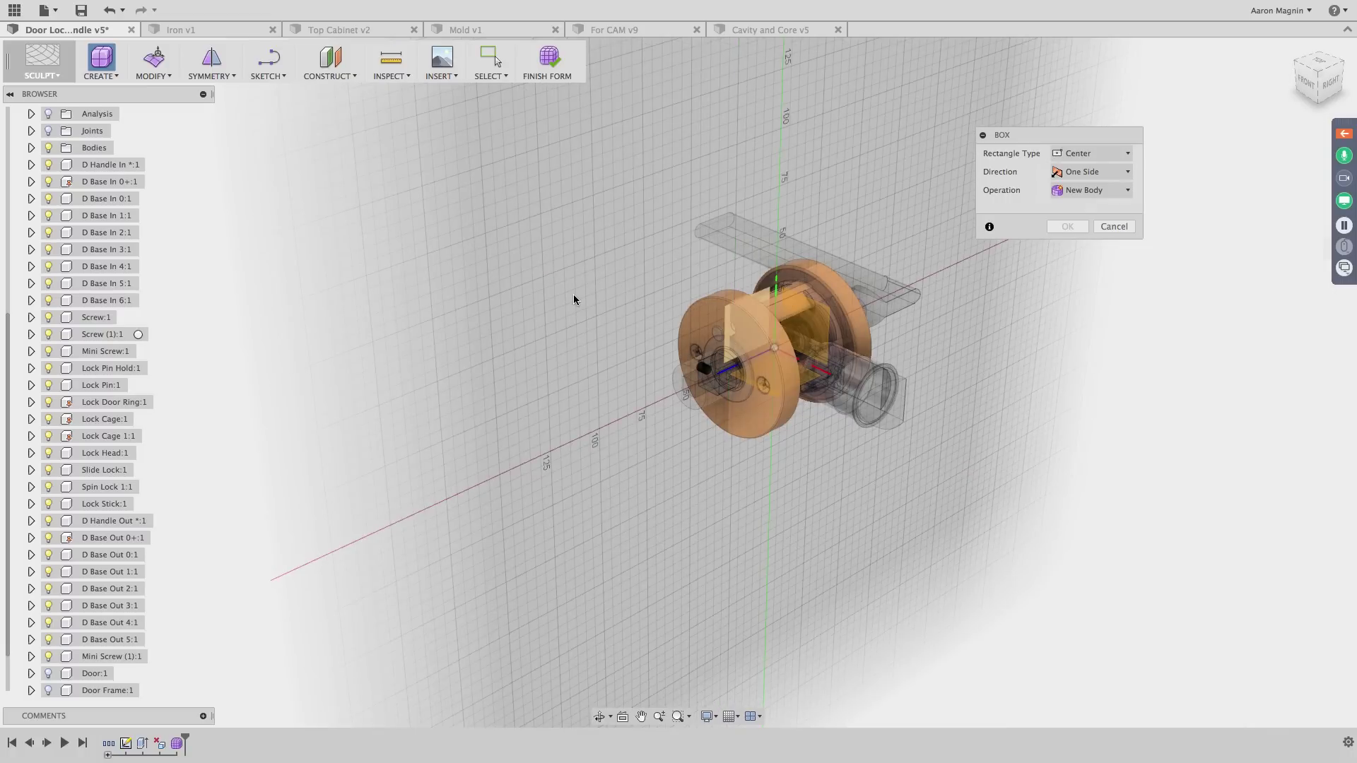
{"action": "left_click", "coordinate": [576, 322]}
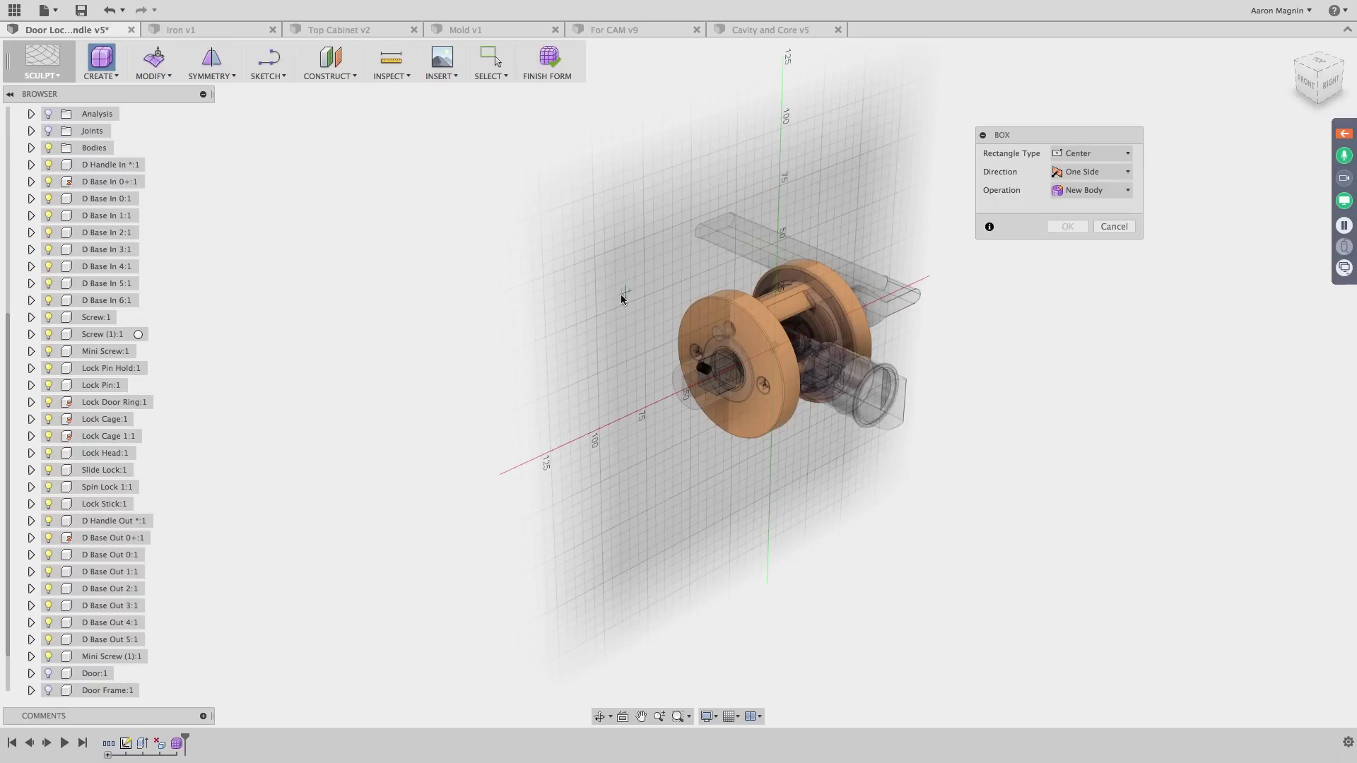
{"action": "middle_click_drag", "start_coordinate": [596, 328], "coordinate": [559, 327], "text": "shift"}
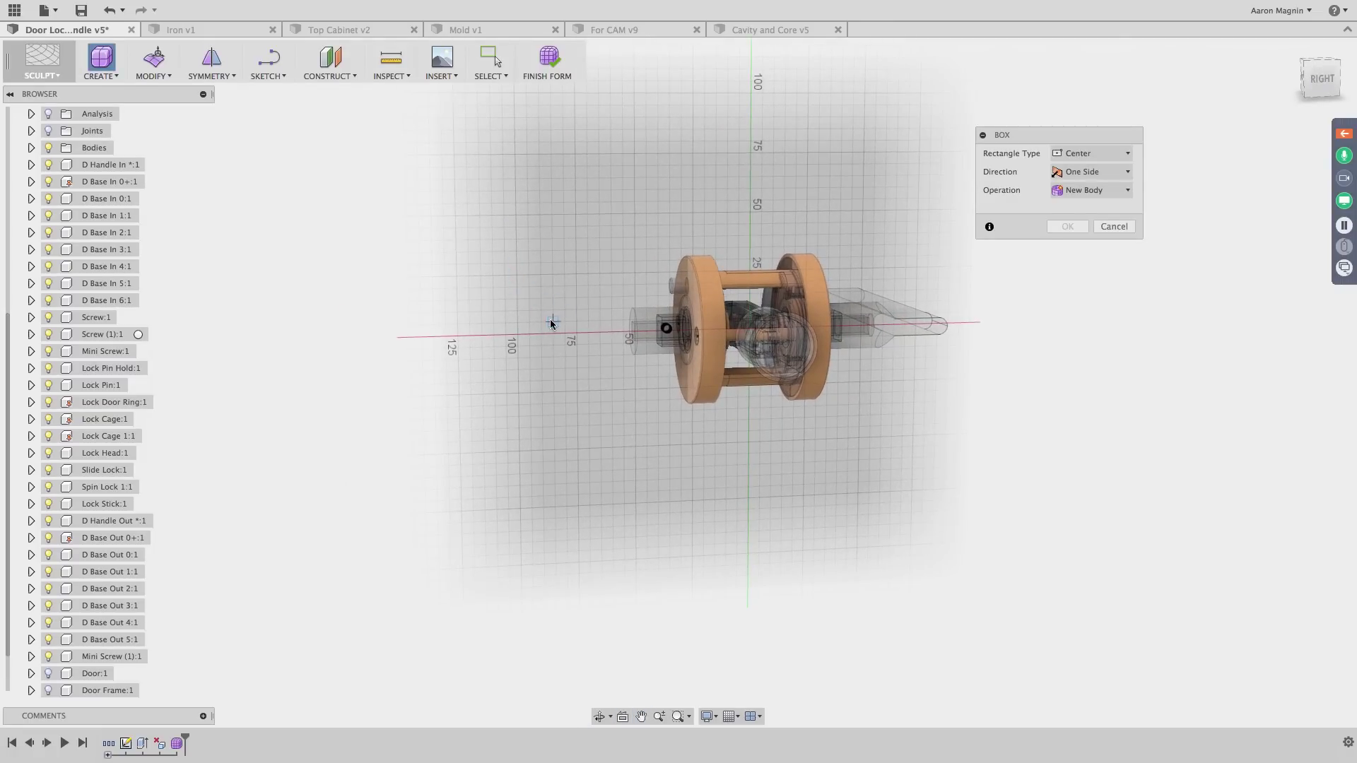
{"action": "left_click", "coordinate": [504, 275]}
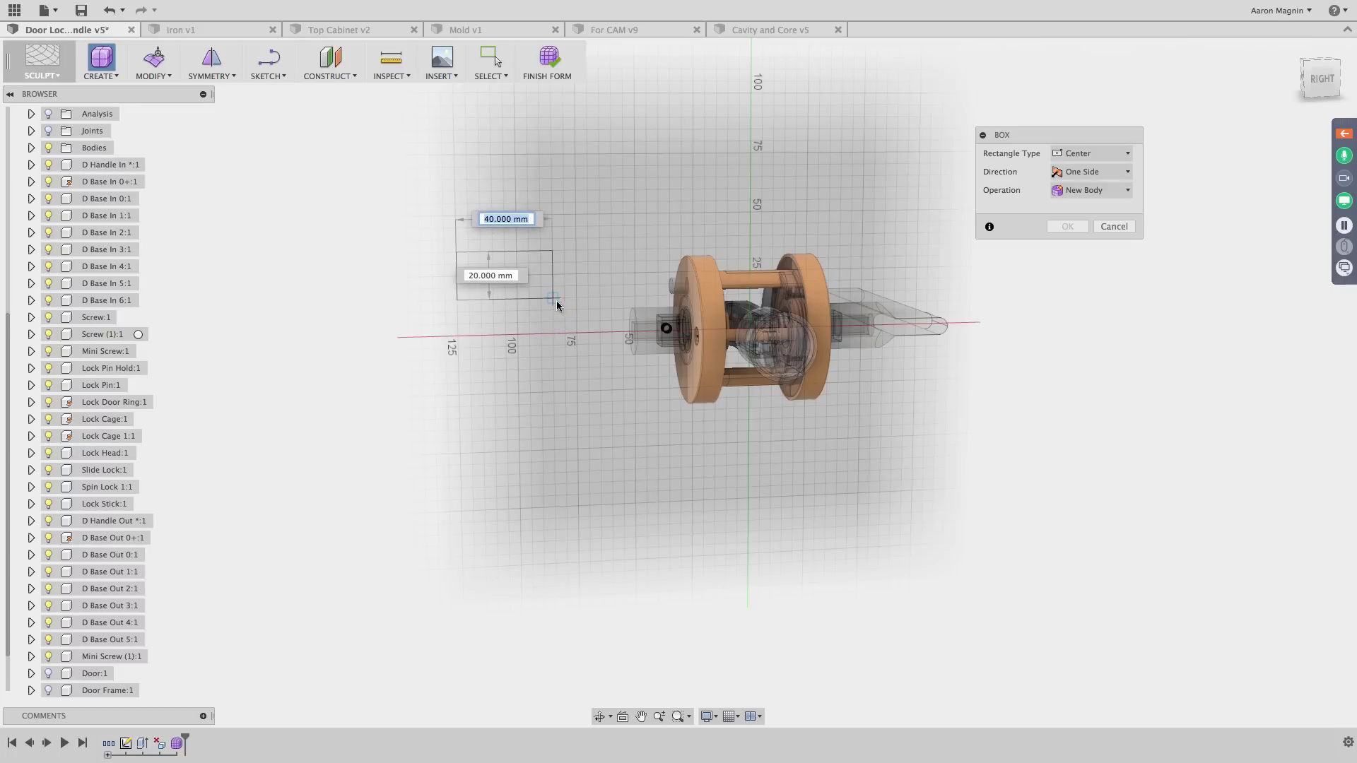
{"action": "left_click", "coordinate": [555, 301]}
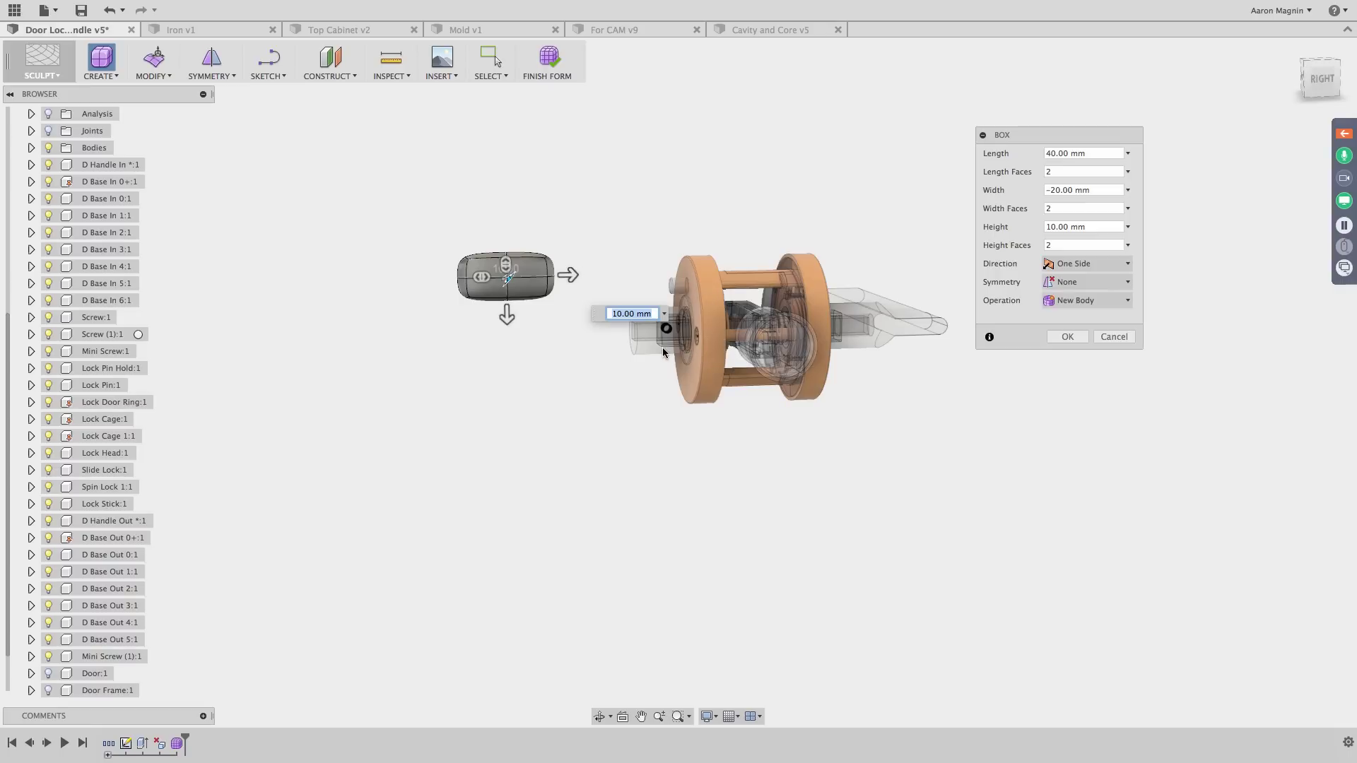
Stretch the box into a handle-like bar with a height of about -149.3 mm and a length of about 62.4 mm
{"action": "middle_click_drag", "start_coordinate": [684, 351], "coordinate": [751, 373], "text": "shift"}
{"action": "scroll", "coordinate": [853, 378], "scroll_direction": "down", "scroll_amount": 4}
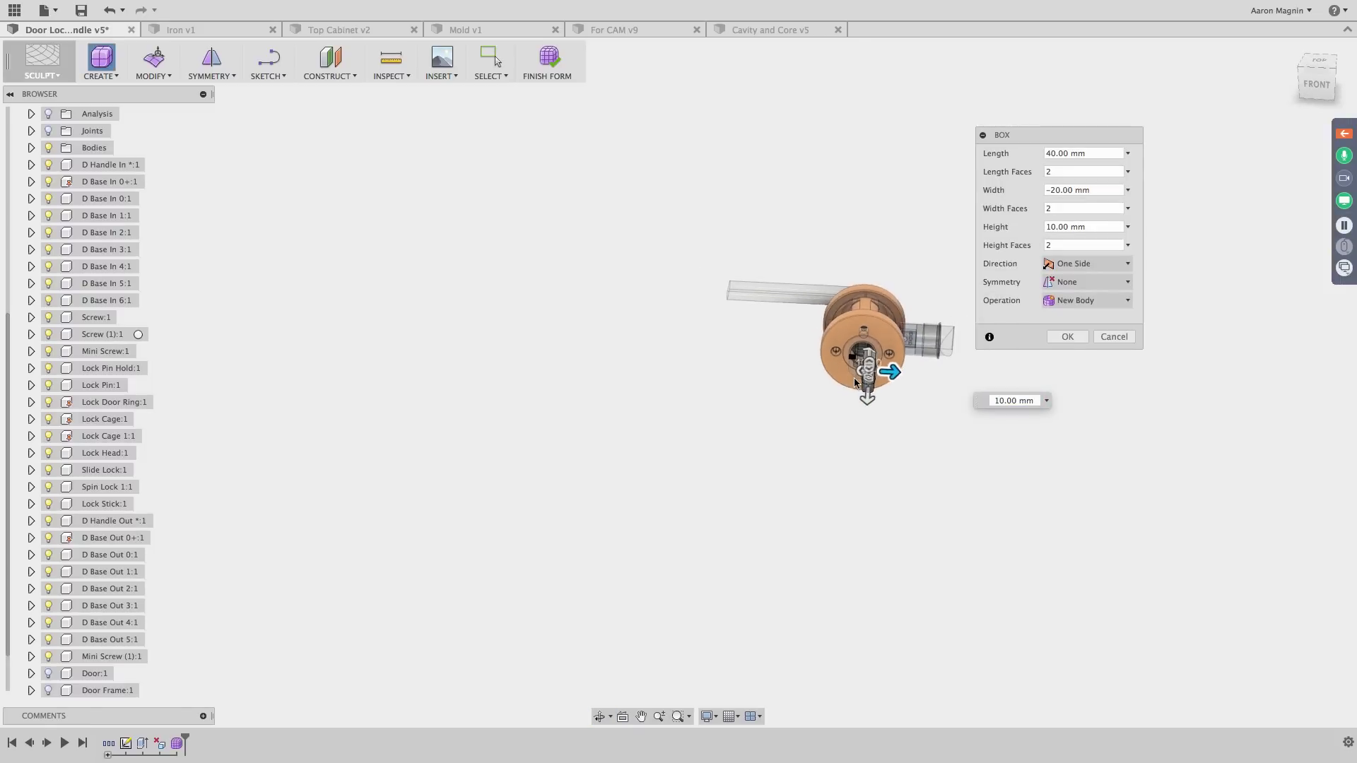
{"action": "scroll", "coordinate": [852, 377], "scroll_direction": "up", "scroll_amount": 3}
{"action": "scroll", "coordinate": [852, 377], "scroll_direction": "up", "scroll_amount": 2}
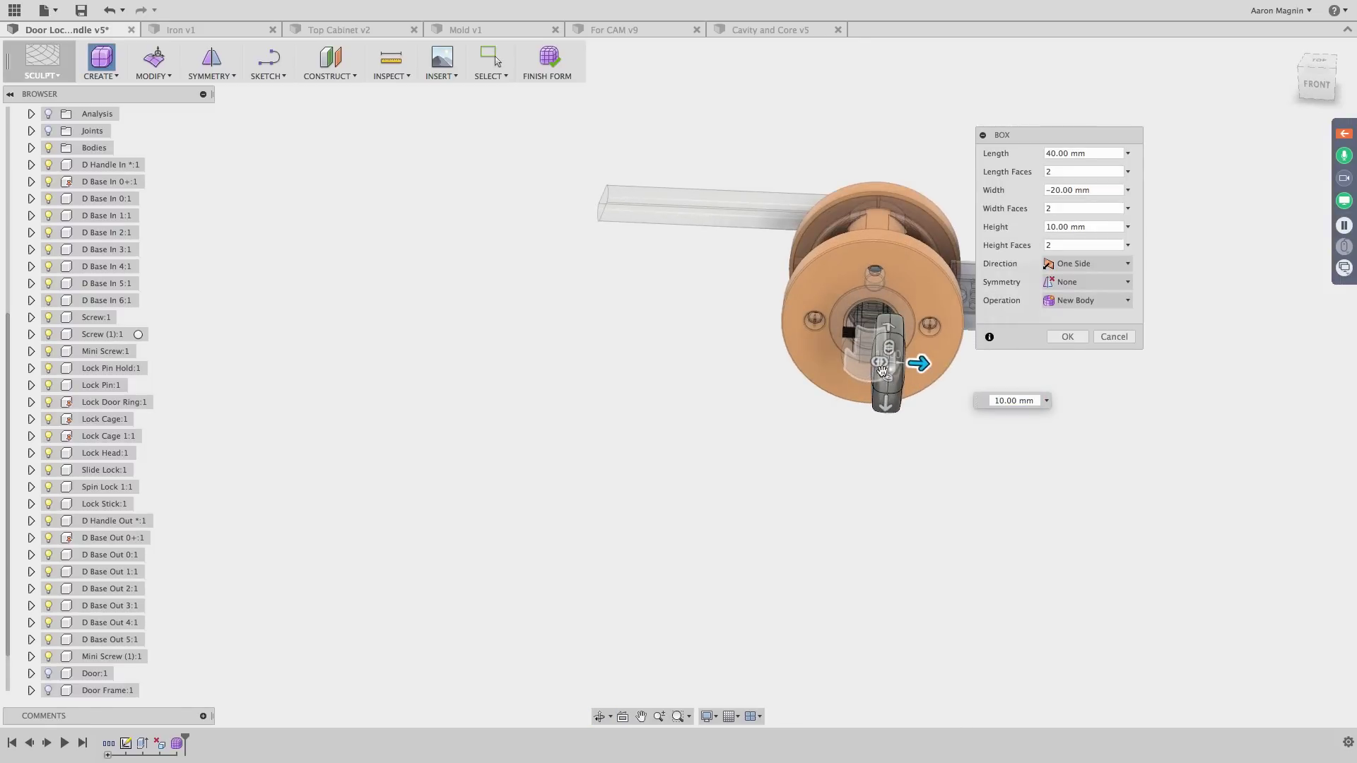
{"action": "left_click_drag", "start_coordinate": [905, 364], "coordinate": [395, 353]}
{"action": "middle_click_drag", "start_coordinate": [634, 482], "coordinate": [645, 509], "text": "shift"}
{"action": "left_click_drag", "start_coordinate": [645, 509], "coordinate": [649, 479]}
{"action": "middle_click_drag", "start_coordinate": [644, 478], "coordinate": [646, 435], "text": "shift"}
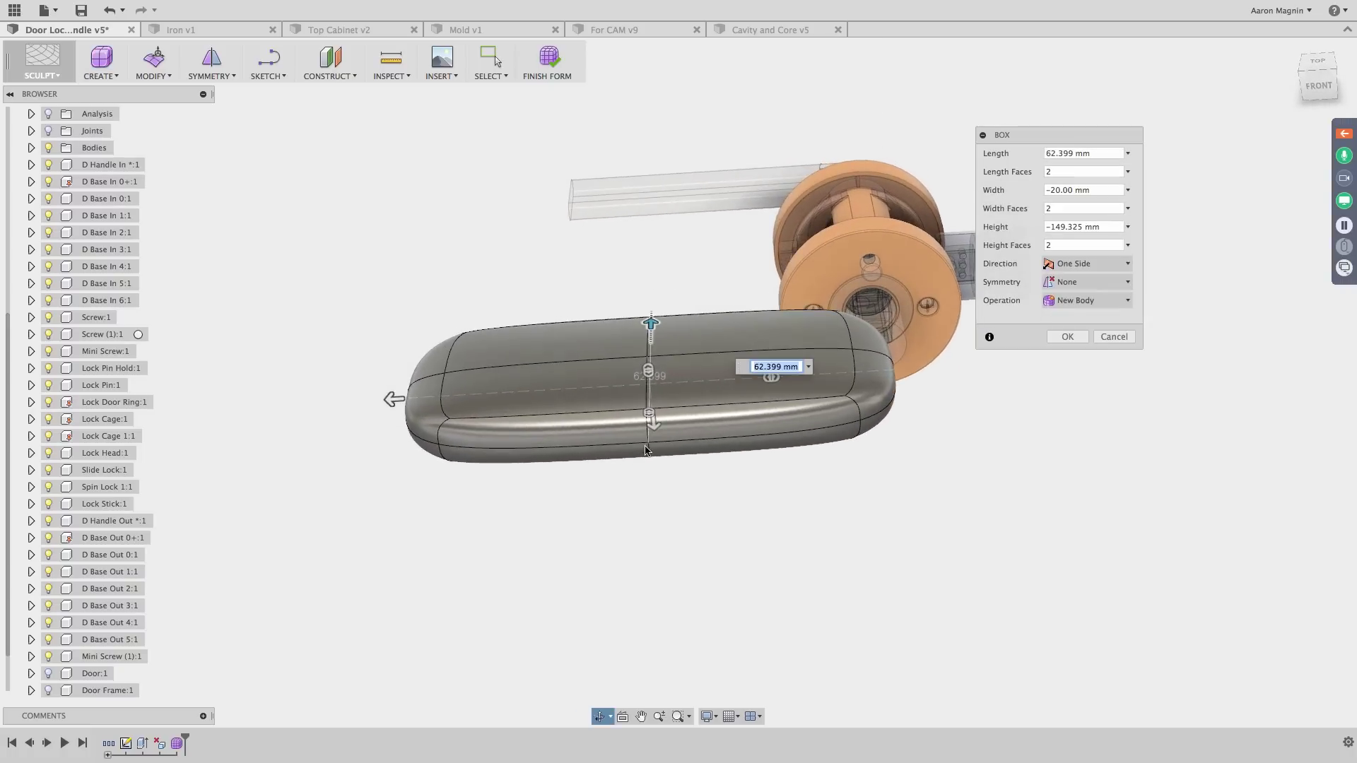
Set the box to 4 height faces and 1 length face
{"action": "left_click", "coordinate": [767, 383]}
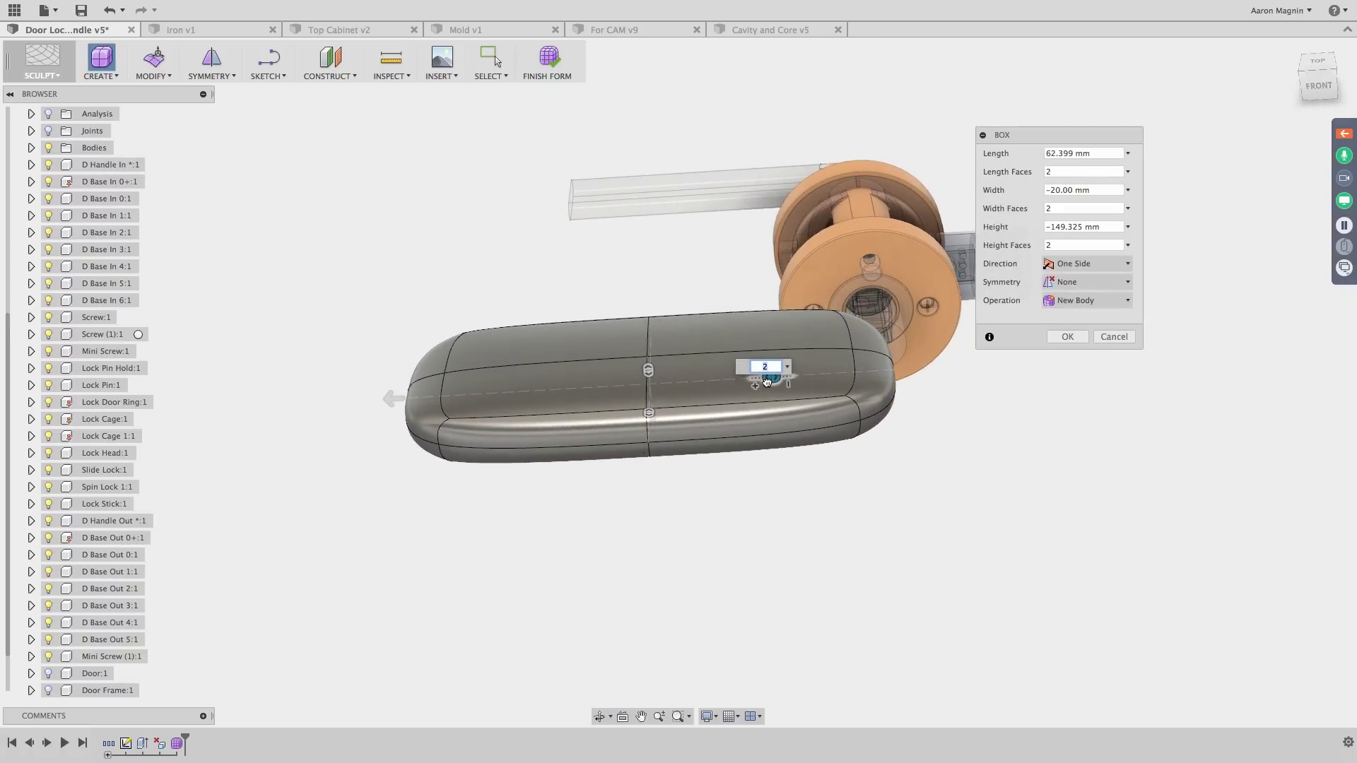
{"action": "mouse_move", "coordinate": [767, 382]}
{"action": "left_mouse_down"}
{"action": "mouse_move", "coordinate": [823, 370]}
{"action": "mouse_move", "coordinate": [445, 411]}
{"action": "mouse_move", "coordinate": [516, 390]}
{"action": "mouse_move", "coordinate": [785, 365]}
{"action": "left_mouse_up"}
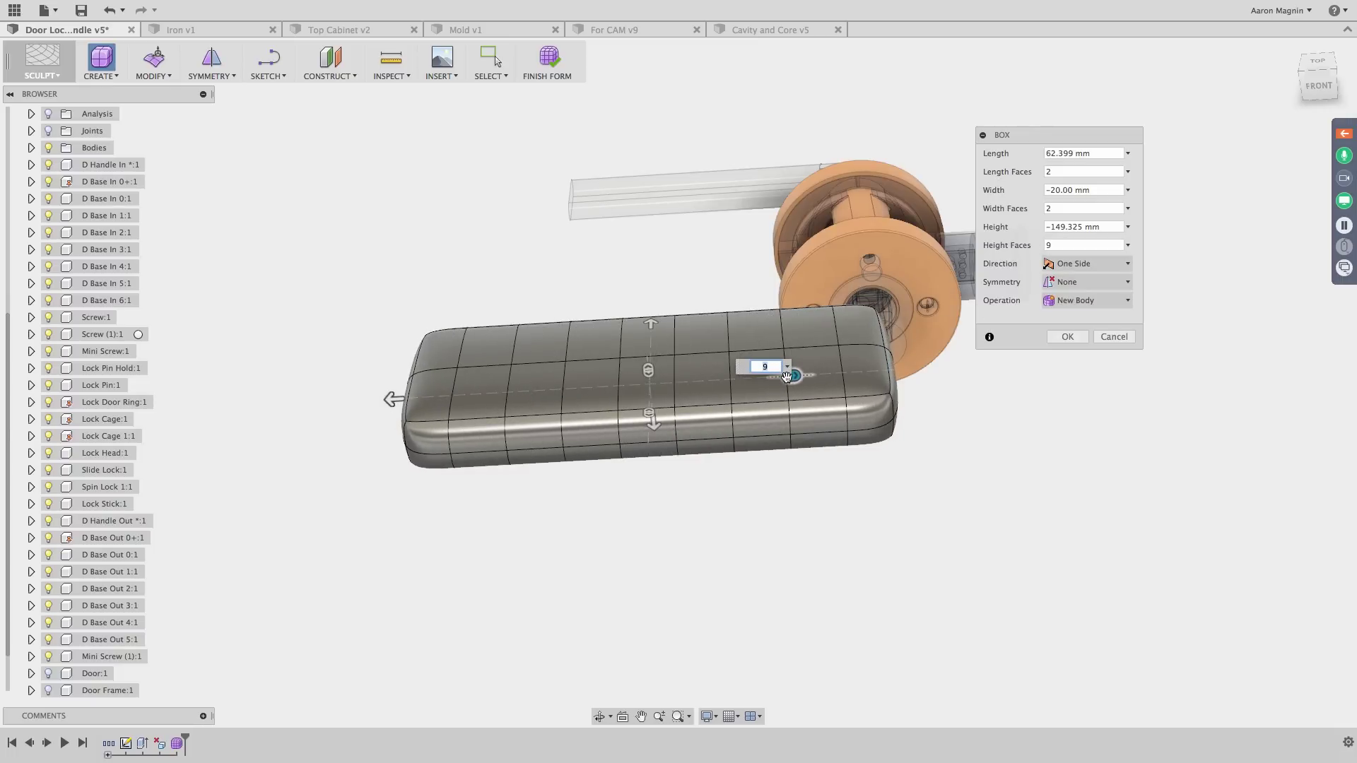
{"action": "left_click_drag", "start_coordinate": [792, 374], "coordinate": [820, 372]}
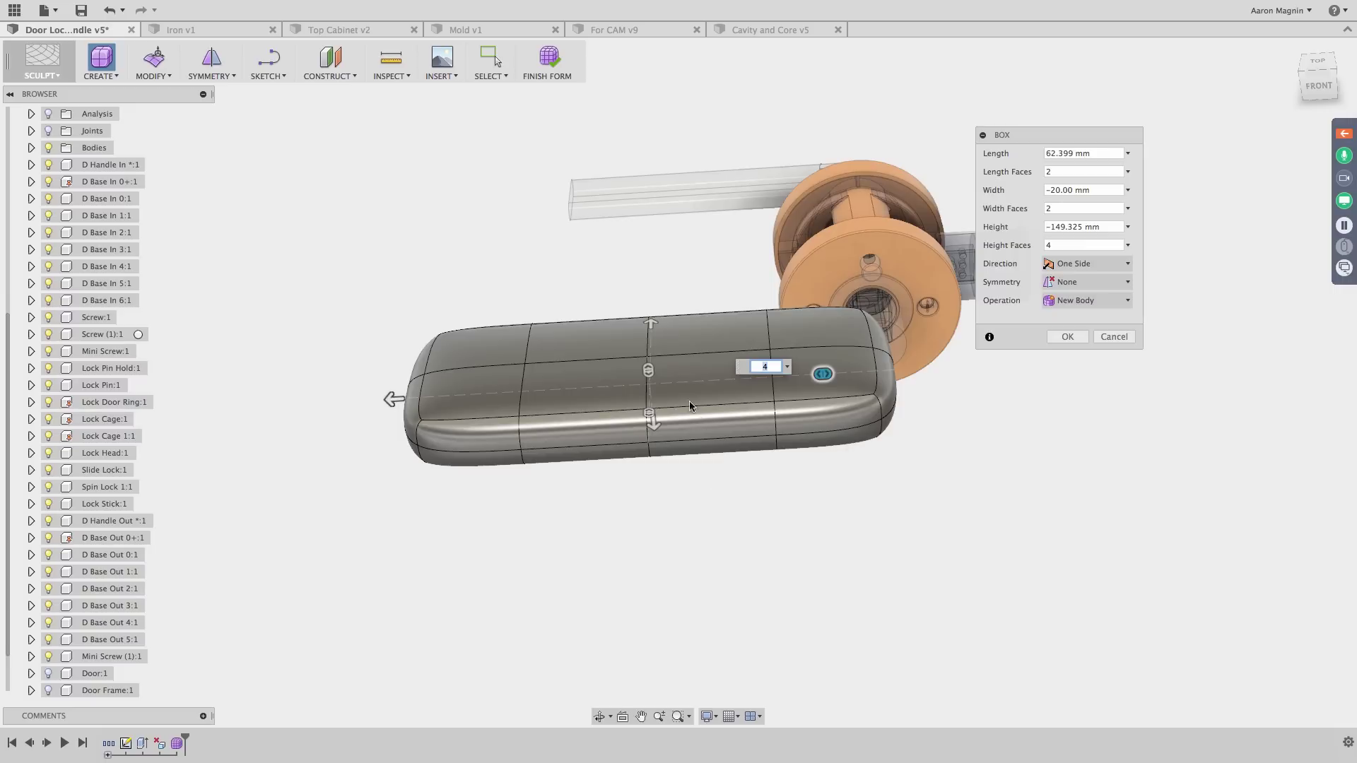
{"action": "middle_click_drag", "start_coordinate": [733, 402], "coordinate": [711, 453], "text": "shift"}
{"action": "left_click_drag", "start_coordinate": [660, 503], "coordinate": [648, 546]}
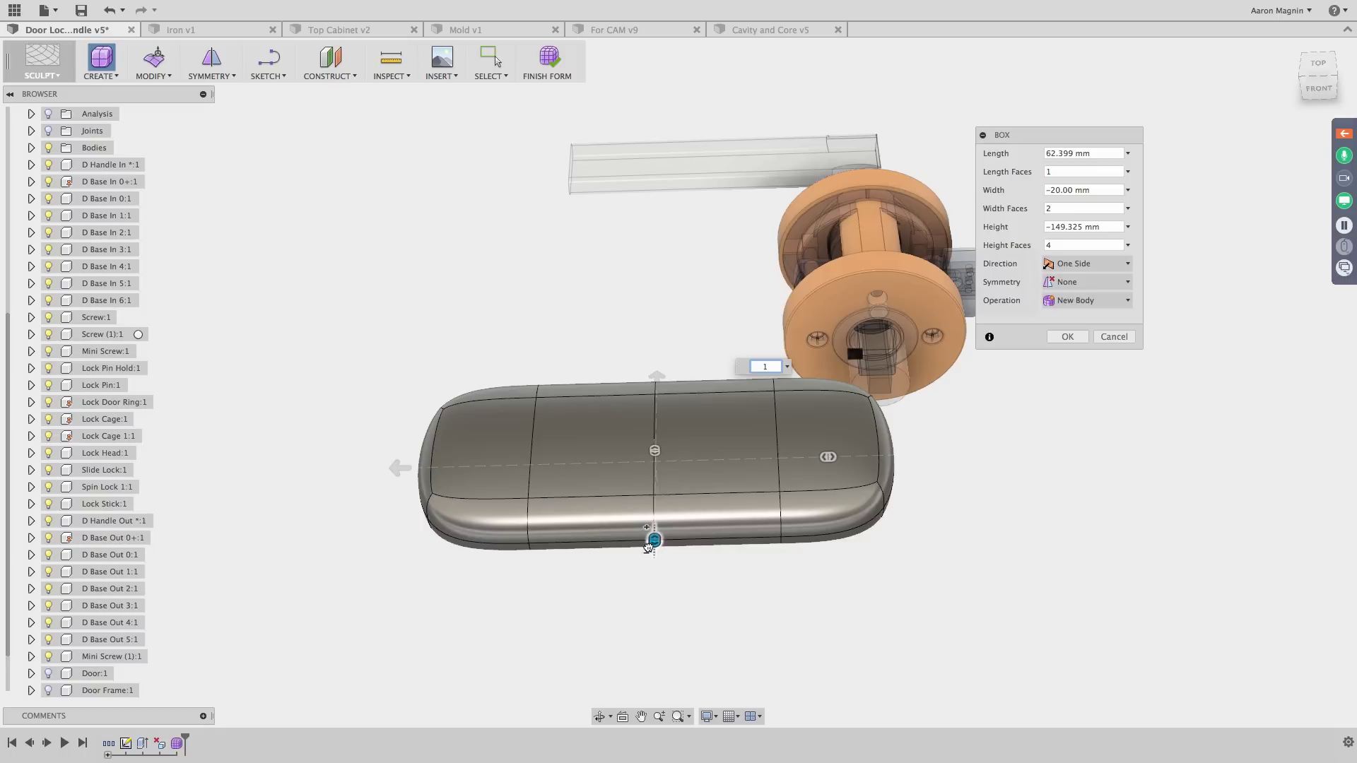
{"action": "left_click_drag", "start_coordinate": [648, 548], "coordinate": [648, 547]}
Shorten the box's length to about 32.6 mm, set 3 height faces and finish the box
{"action": "mouse_move", "coordinate": [660, 439]}
{"action": "middle_mouse_down", "text": "shift"}
{"action": "mouse_move", "coordinate": [664, 381]}
{"action": "mouse_move", "coordinate": [654, 431]}
{"action": "middle_mouse_up", "text": "shift"}
{"action": "left_click_drag", "start_coordinate": [658, 433], "coordinate": [657, 471]}
{"action": "middle_click_drag", "start_coordinate": [657, 472], "coordinate": [702, 342], "text": "shift"}
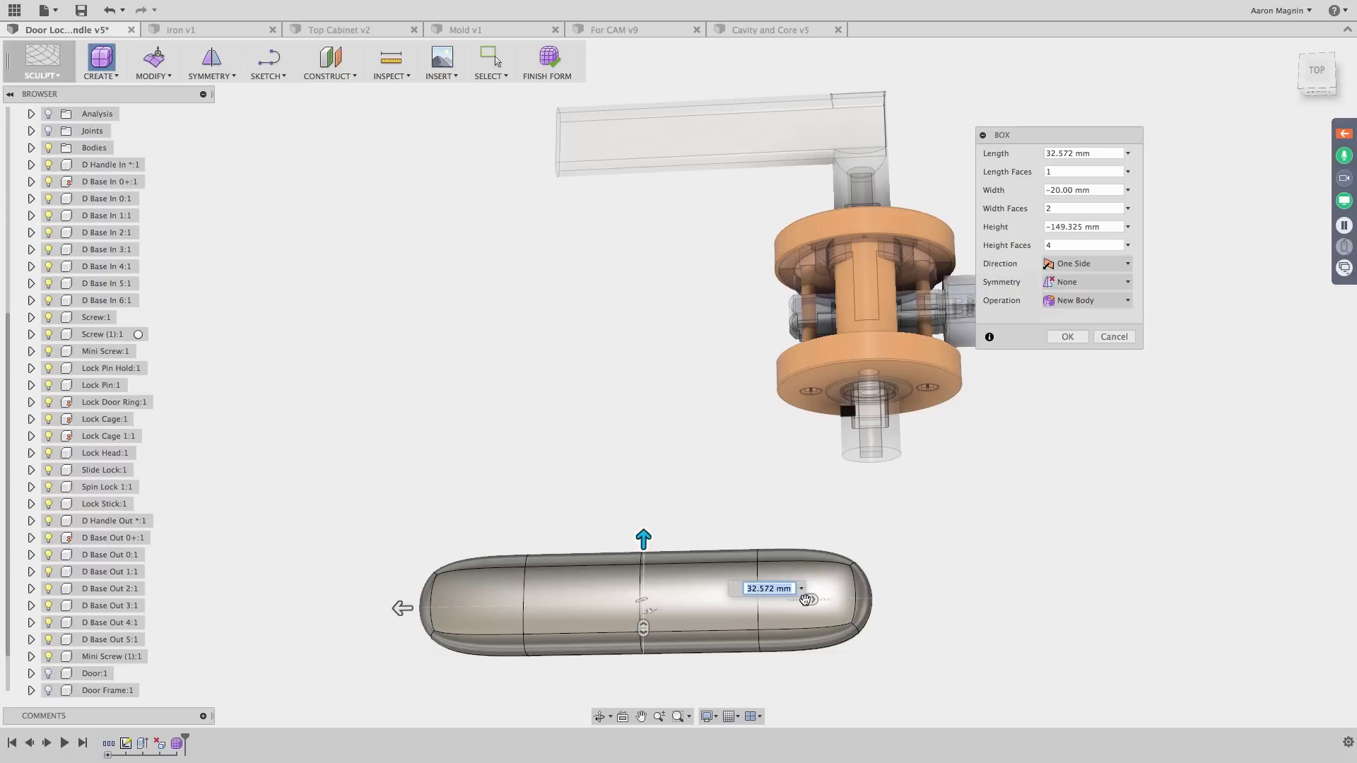
{"action": "mouse_move", "coordinate": [807, 600]}
{"action": "left_mouse_down"}
{"action": "mouse_move", "coordinate": [777, 601]}
{"action": "mouse_move", "coordinate": [843, 598]}
{"action": "mouse_move", "coordinate": [817, 600]}
{"action": "left_mouse_up"}
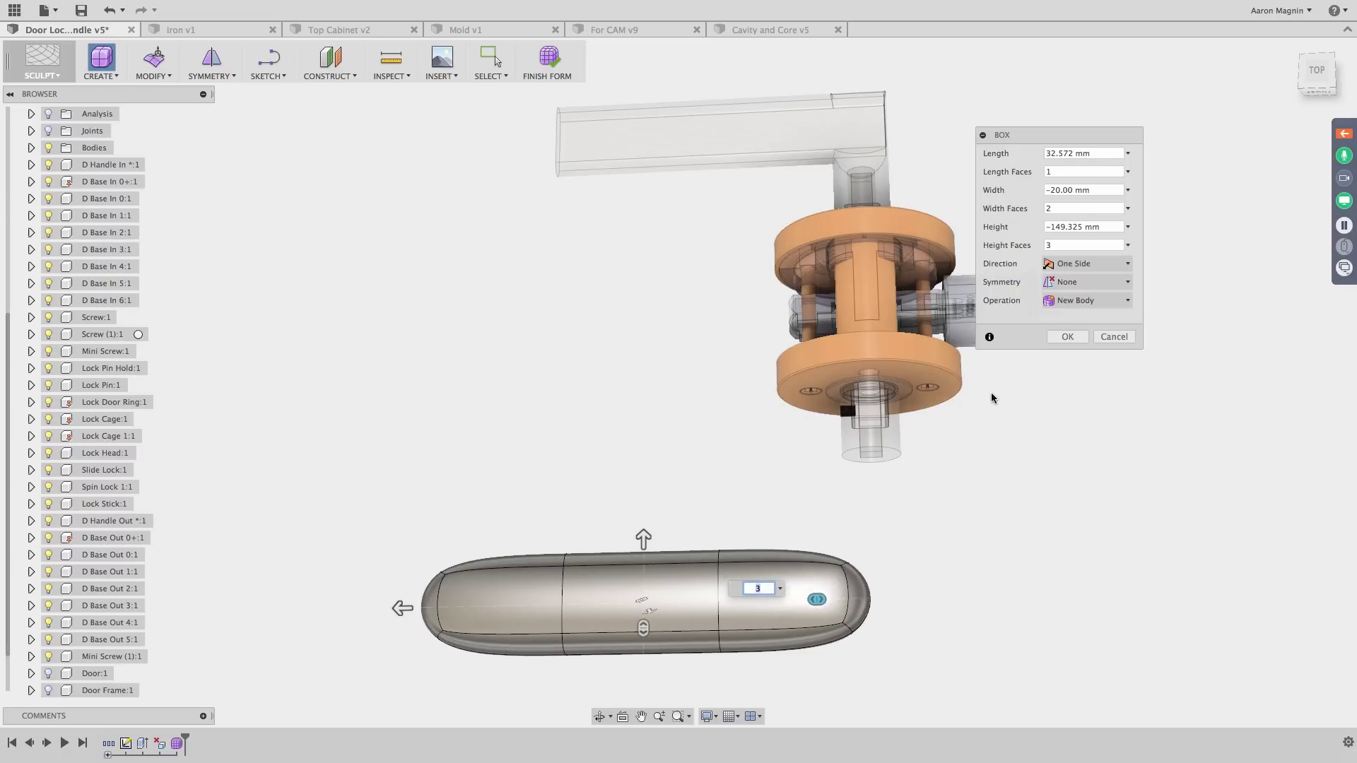
{"action": "left_click", "coordinate": [1053, 337]}
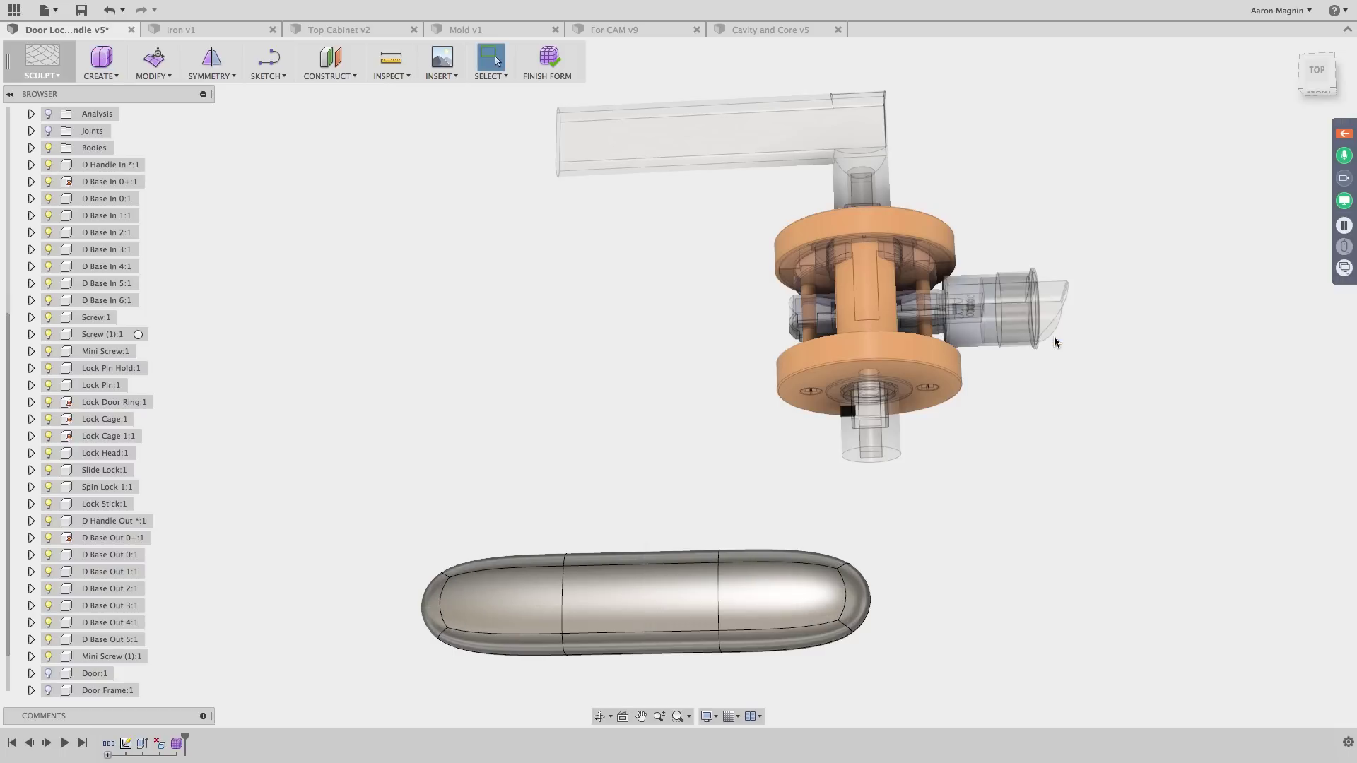
Start Edit Form, move its dialog clear of the lock and select the middle face on top of the T-spline bar
{"action": "middle_click_drag", "start_coordinate": [604, 582], "coordinate": [645, 505], "text": "shift"}
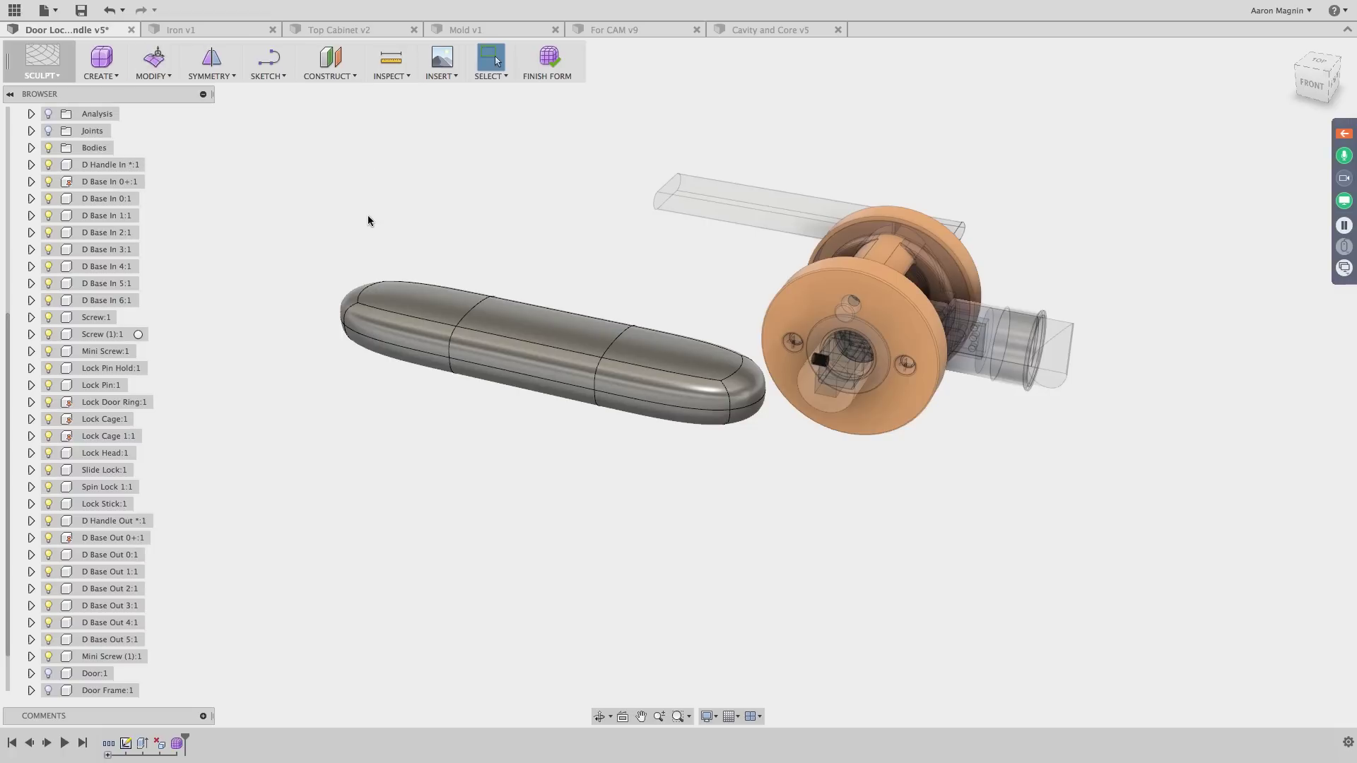
{"action": "left_click", "coordinate": [152, 74]}
{"action": "right_click", "coordinate": [318, 212]}
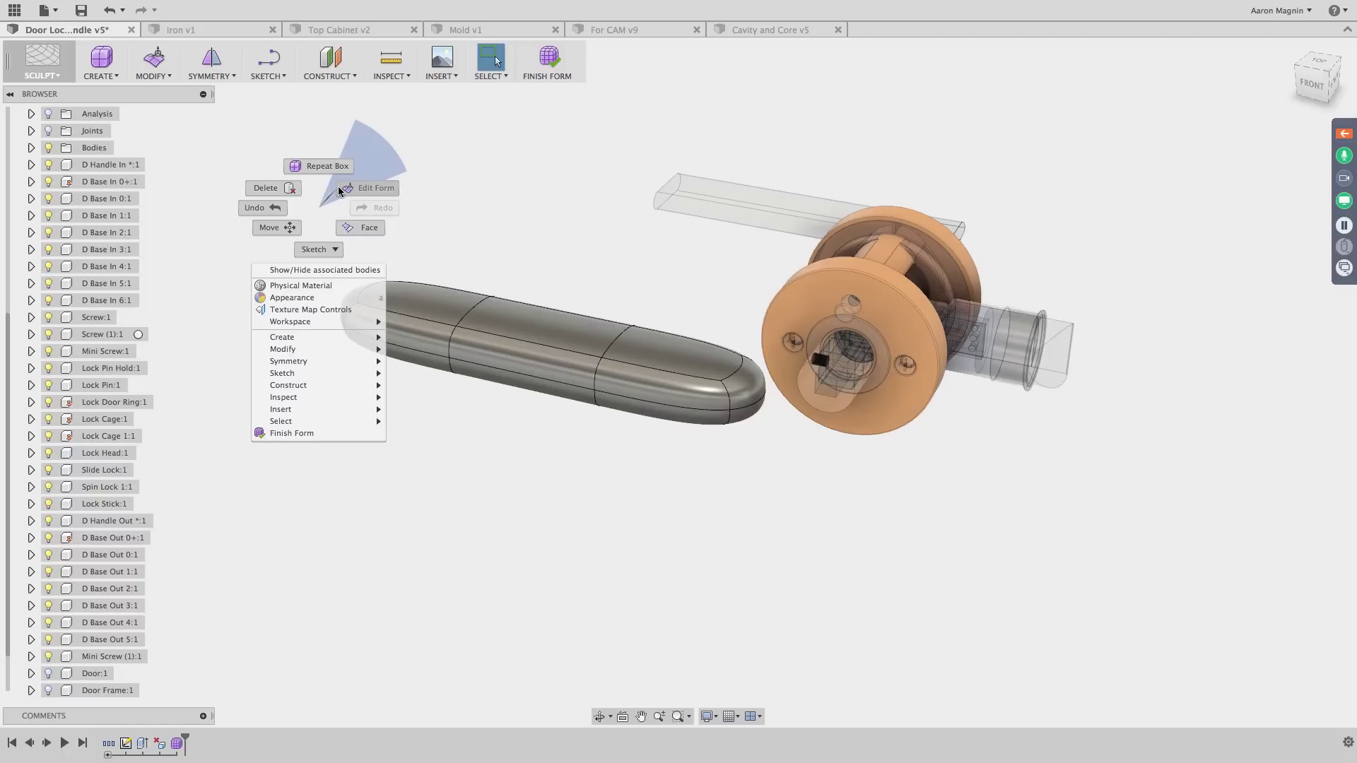
{"action": "left_click", "coordinate": [319, 211]}
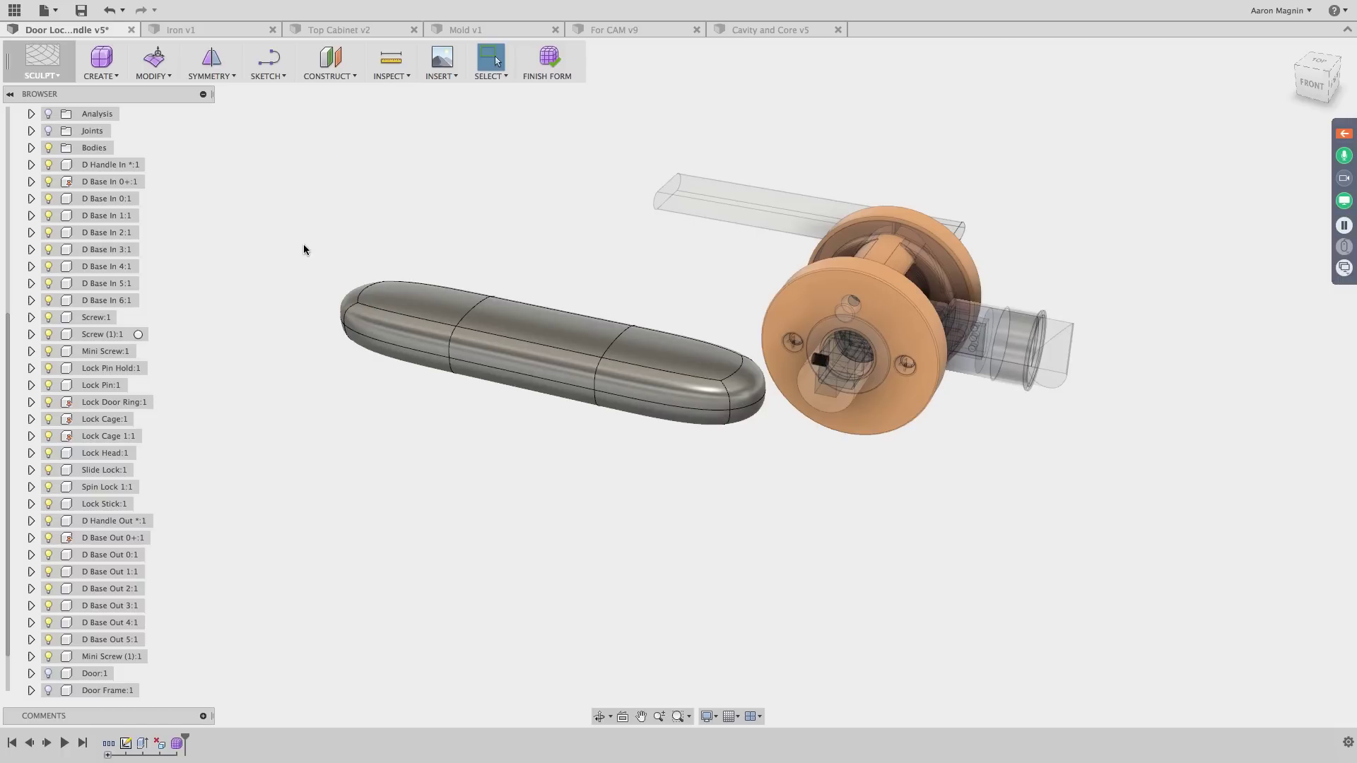
{"action": "right_click_drag", "start_coordinate": [304, 250], "coordinate": [384, 140]}
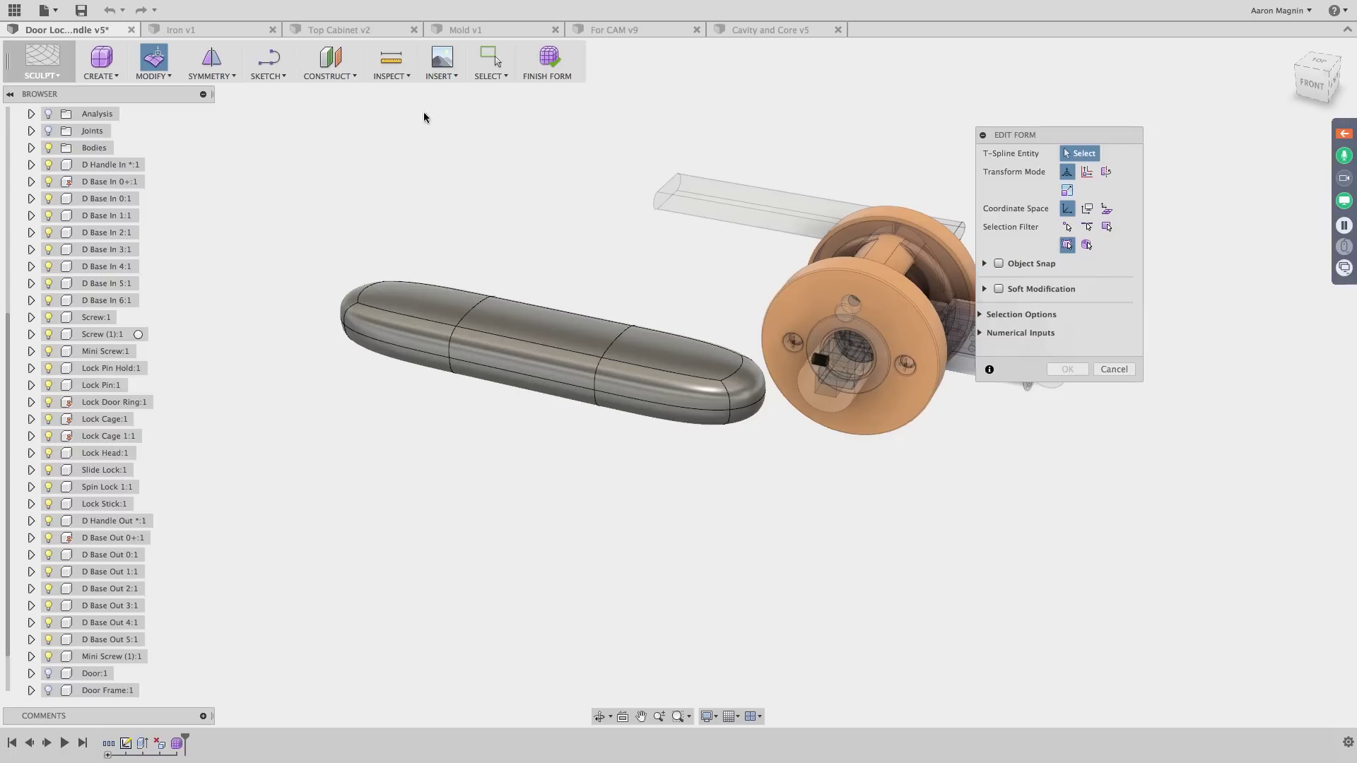
{"action": "left_click_drag", "start_coordinate": [1016, 141], "coordinate": [1152, 188]}
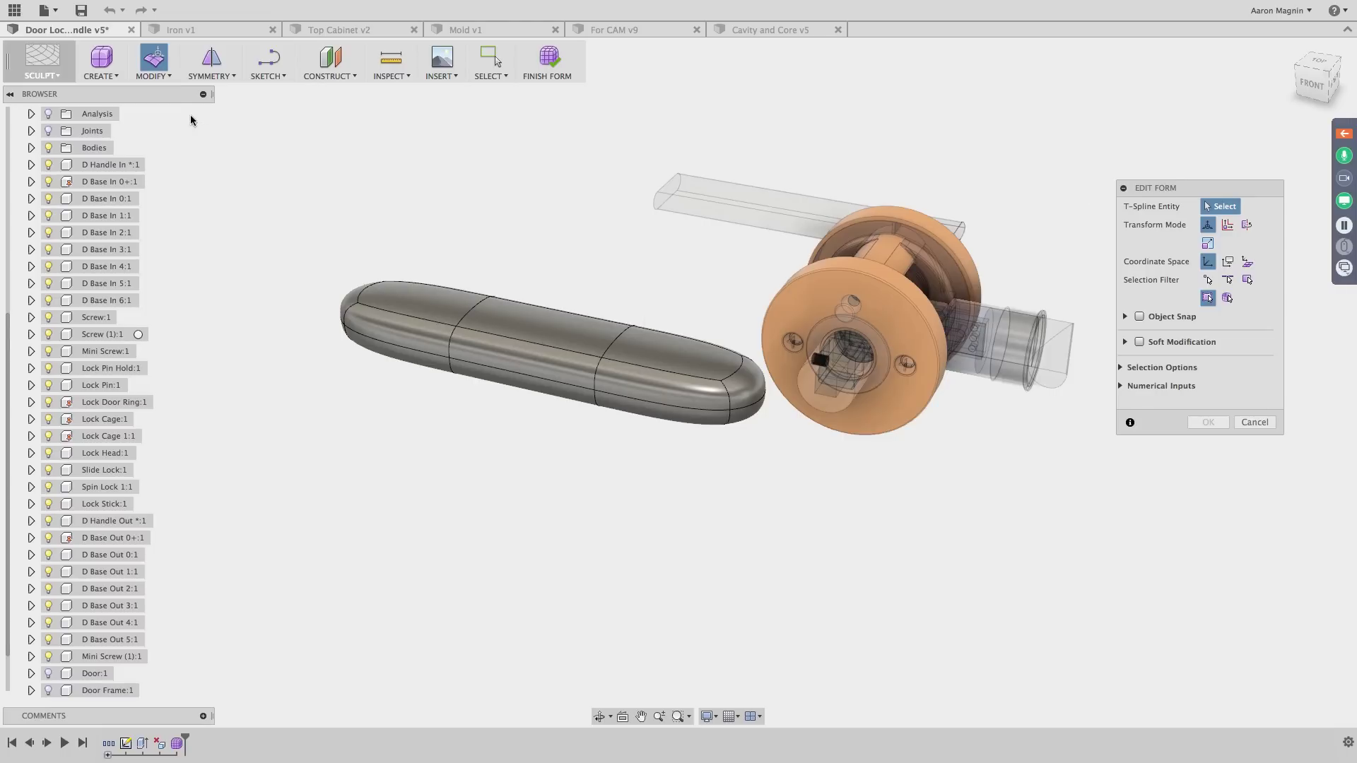
{"action": "left_click", "coordinate": [166, 79]}
{"action": "middle_click_drag", "start_coordinate": [1034, 223], "coordinate": [1014, 229], "text": "shift"}
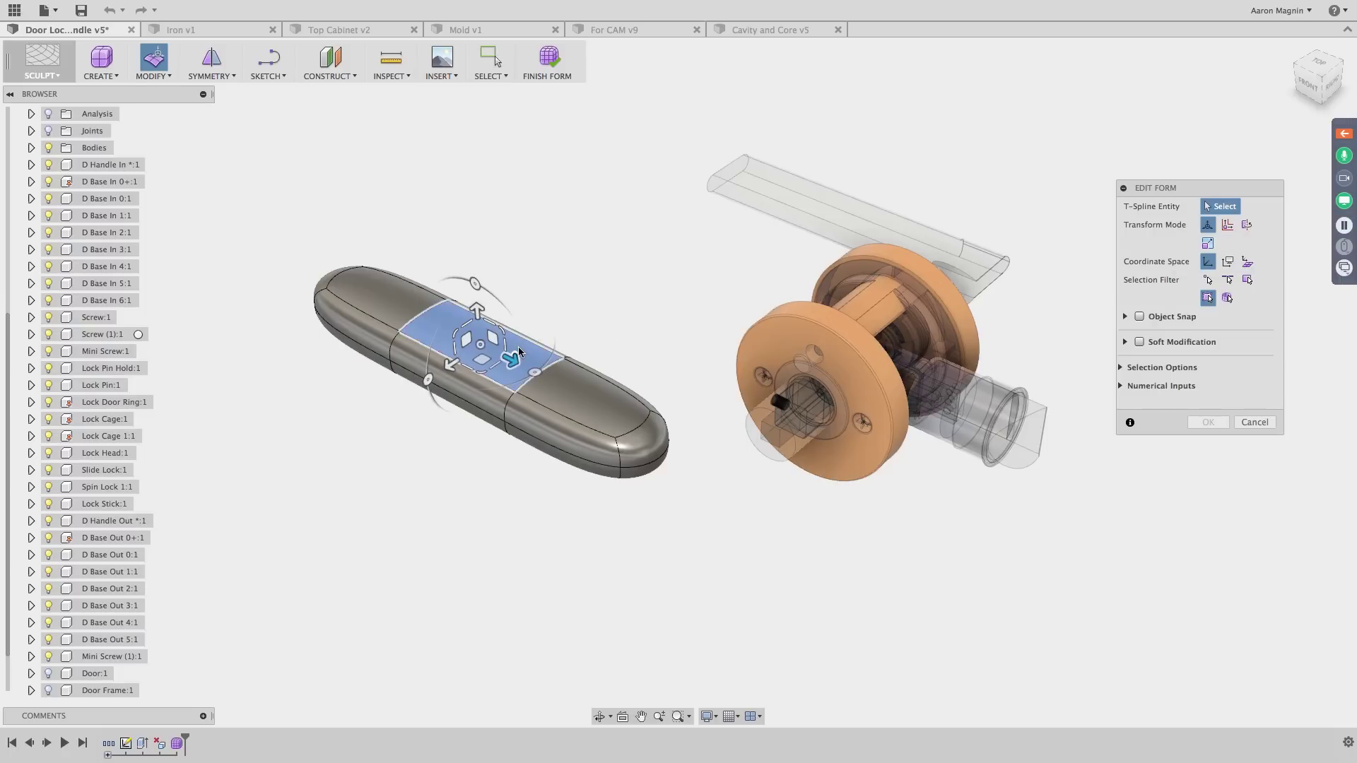
{"action": "left_click", "coordinate": [518, 346]}
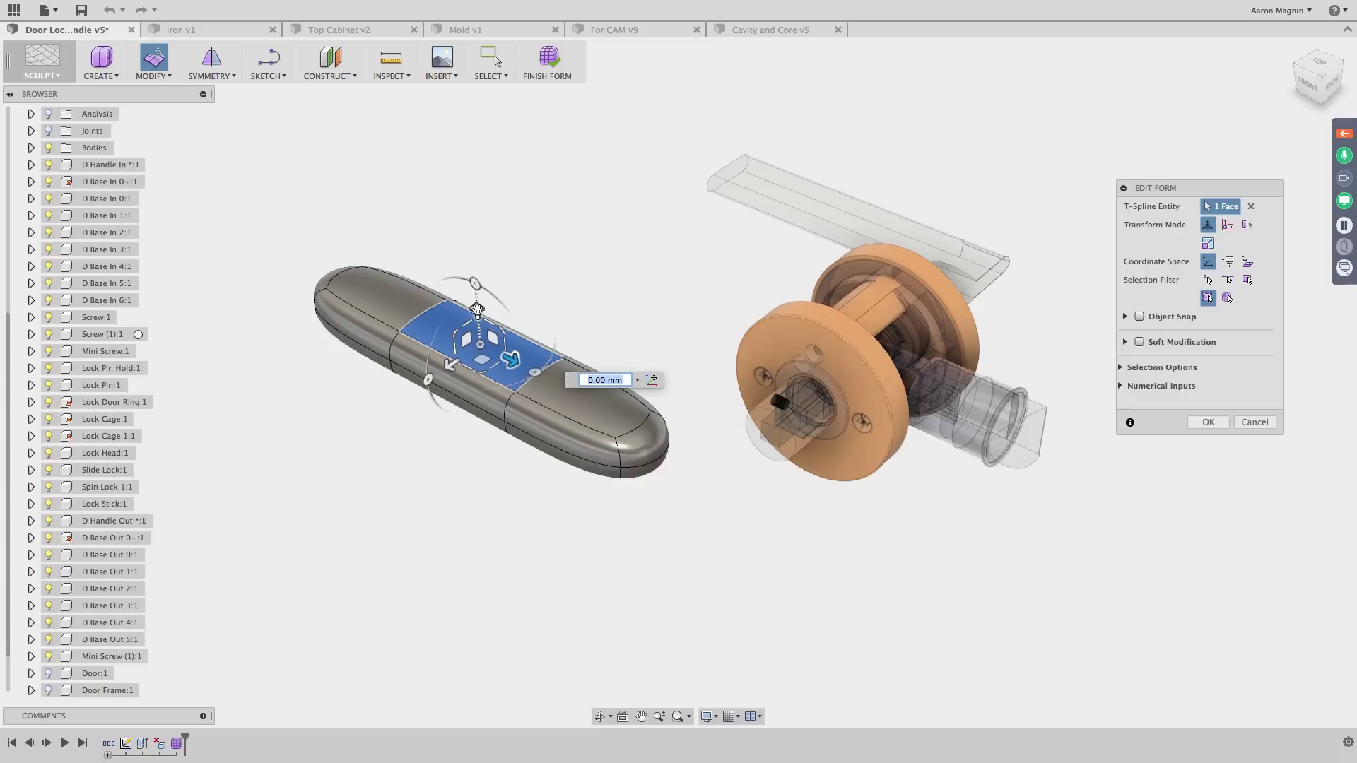
Try pulling the selected face up about 71 mm, undo the pull and try rotating the face
{"action": "left_click_drag", "start_coordinate": [477, 308], "coordinate": [484, 103]}
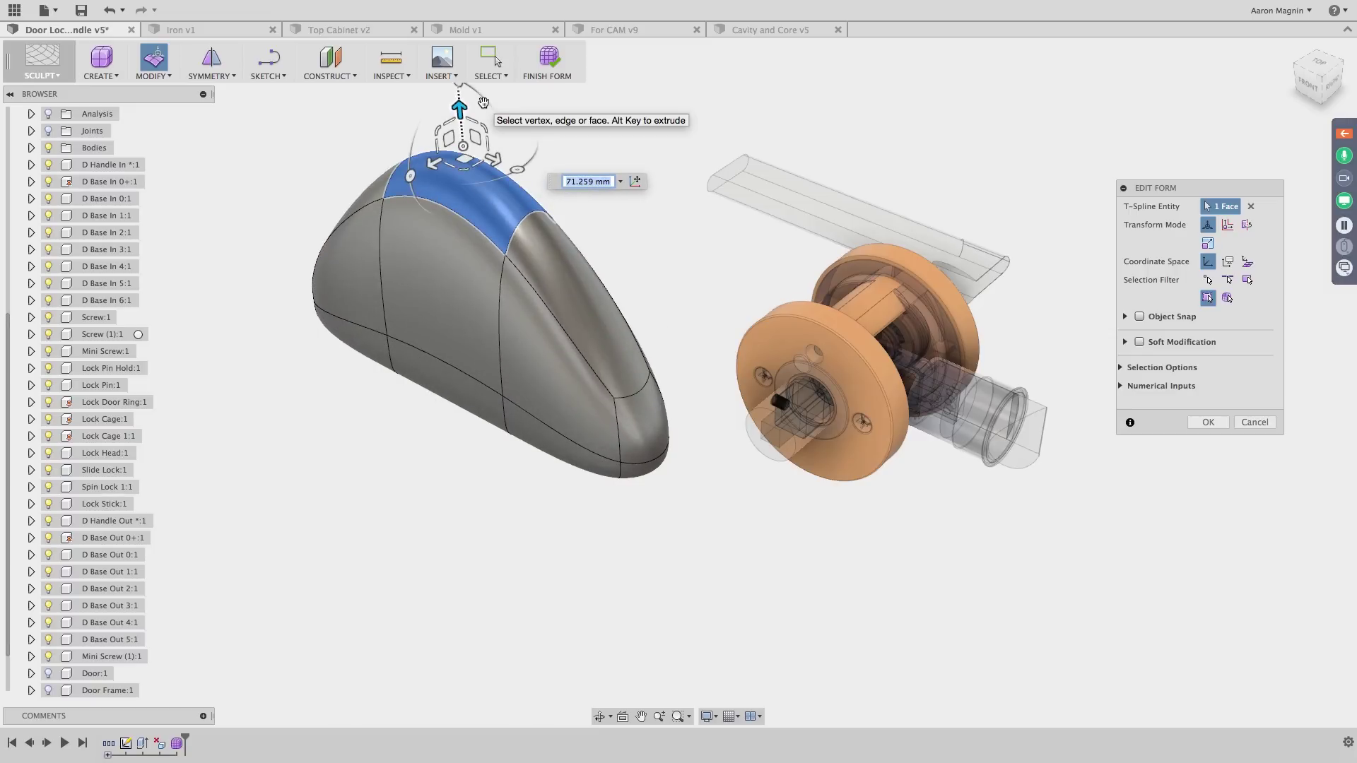
{"action": "key", "text": "super+z"}
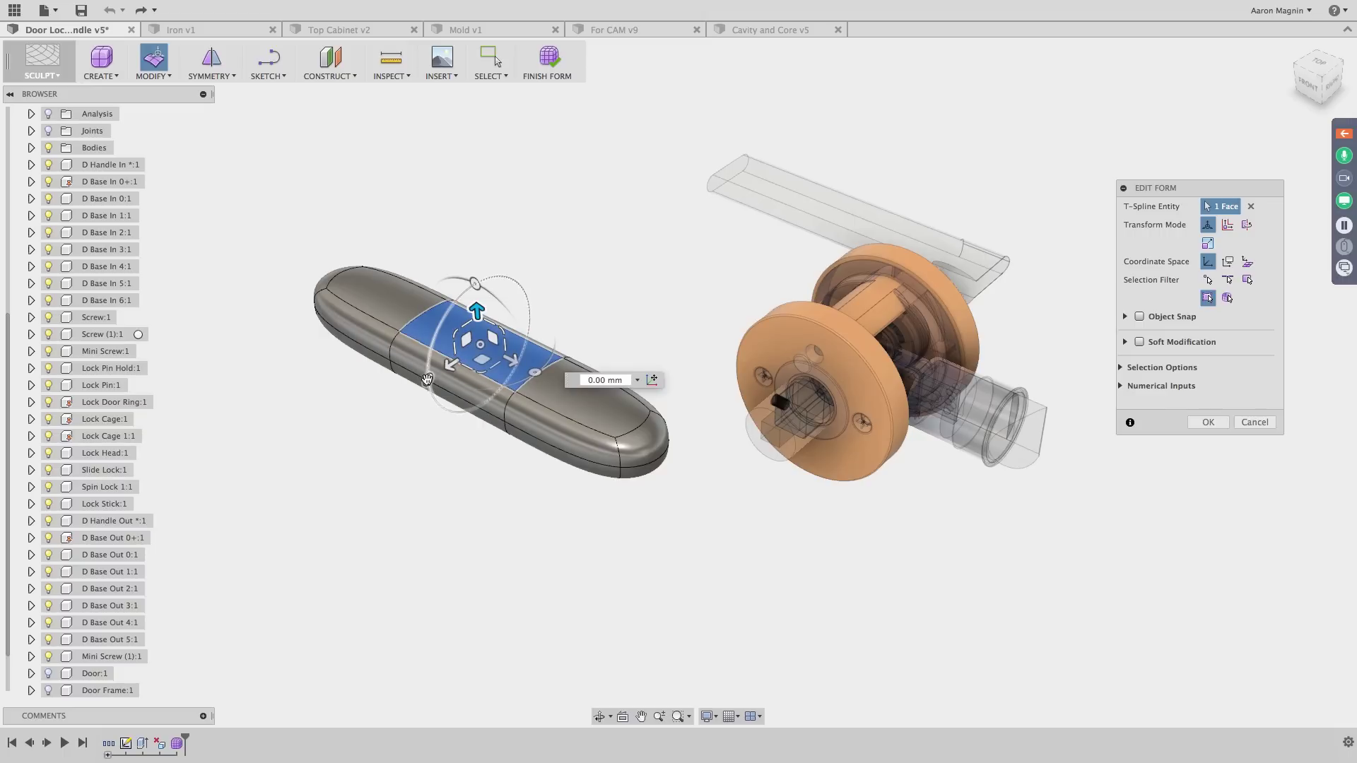
{"action": "mouse_move", "coordinate": [428, 380]}
{"action": "left_mouse_down"}
{"action": "mouse_move", "coordinate": [427, 346]}
{"action": "mouse_move", "coordinate": [461, 292]}
{"action": "mouse_move", "coordinate": [418, 385]}
{"action": "left_mouse_up"}
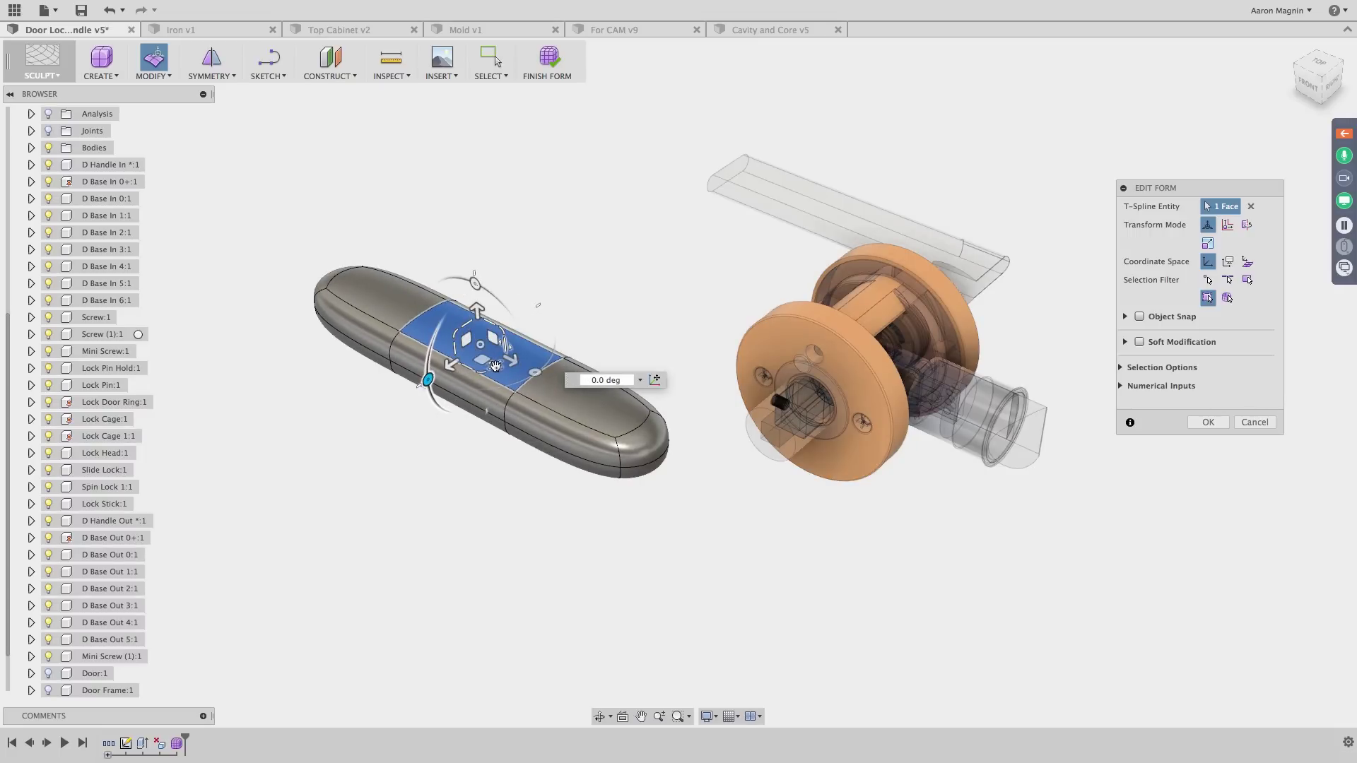
Move the selected middle face freely within a plane, well below the bar, and examine the deformed shape from the side
{"action": "left_click_drag", "start_coordinate": [494, 366], "coordinate": [389, 495]}
{"action": "middle_click_drag", "start_coordinate": [394, 539], "coordinate": [375, 495], "text": "shift"}
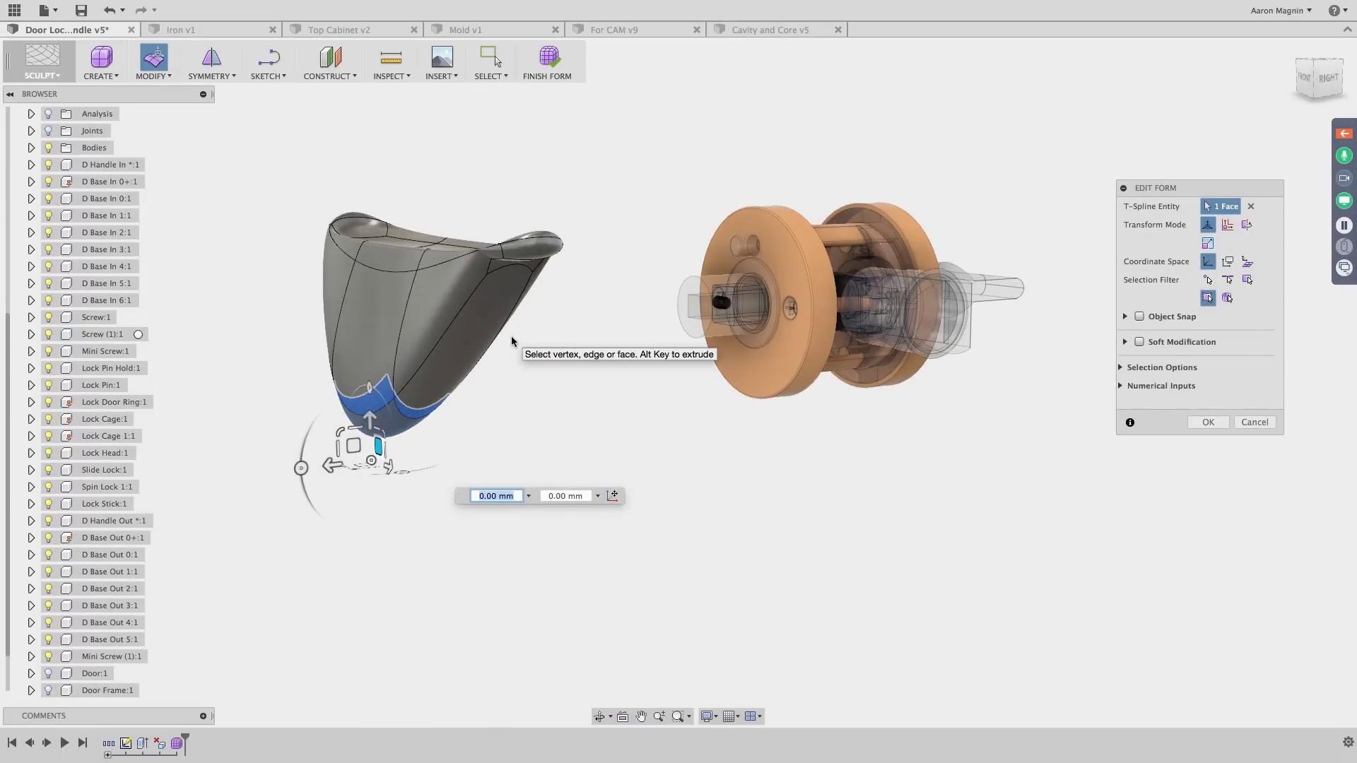
Undo the free move of the bar's middle top face
{"action": "key", "text": "super+z"}
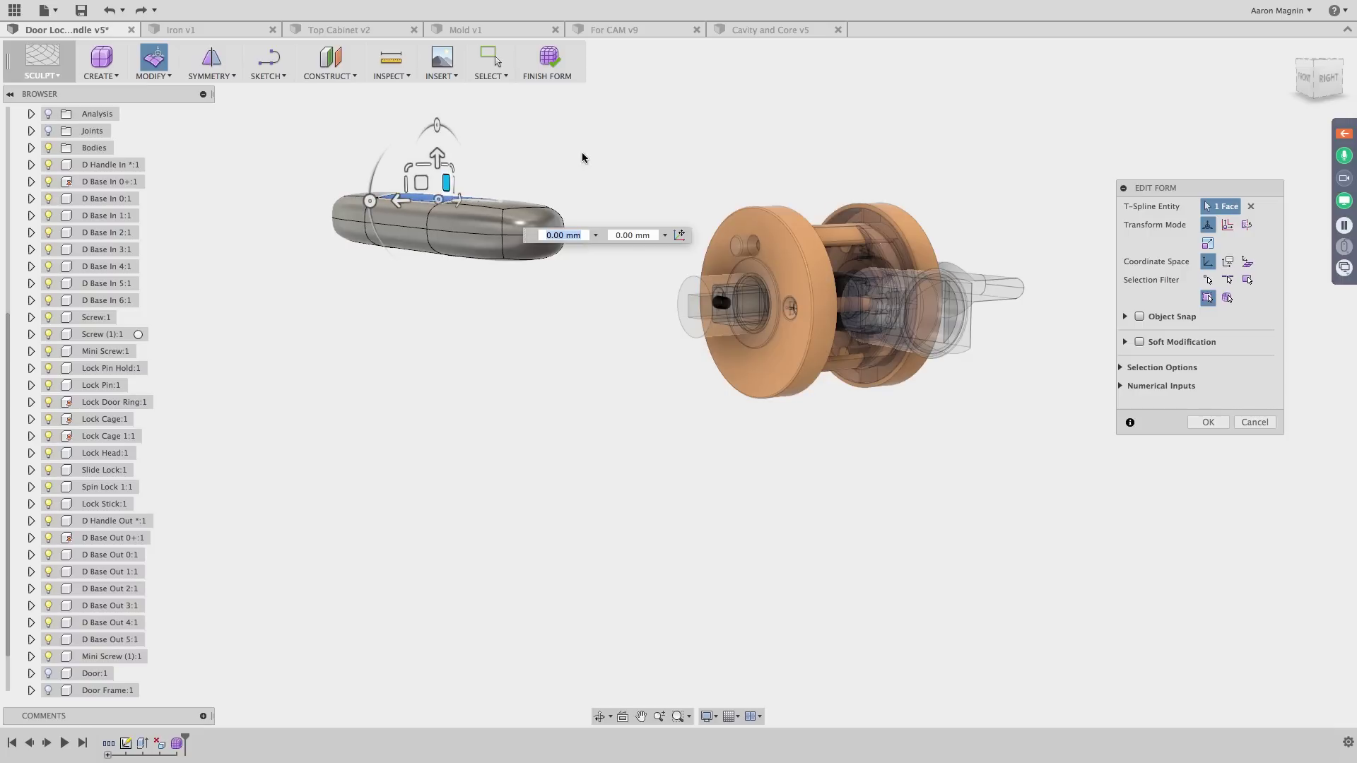
{"action": "middle_click_drag", "start_coordinate": [583, 157], "coordinate": [461, 219], "text": "shift"}
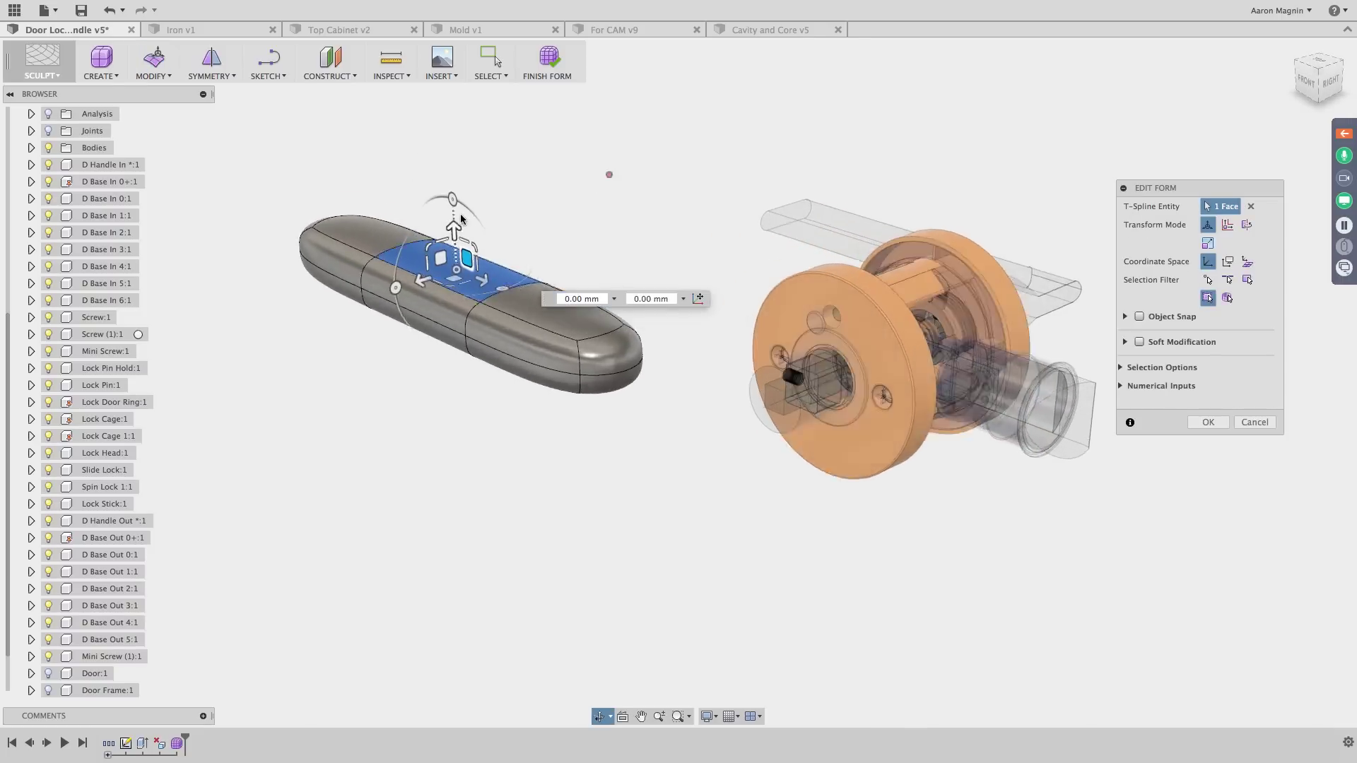
{"action": "scroll", "coordinate": [495, 232], "scroll_direction": "up", "scroll_amount": 3}
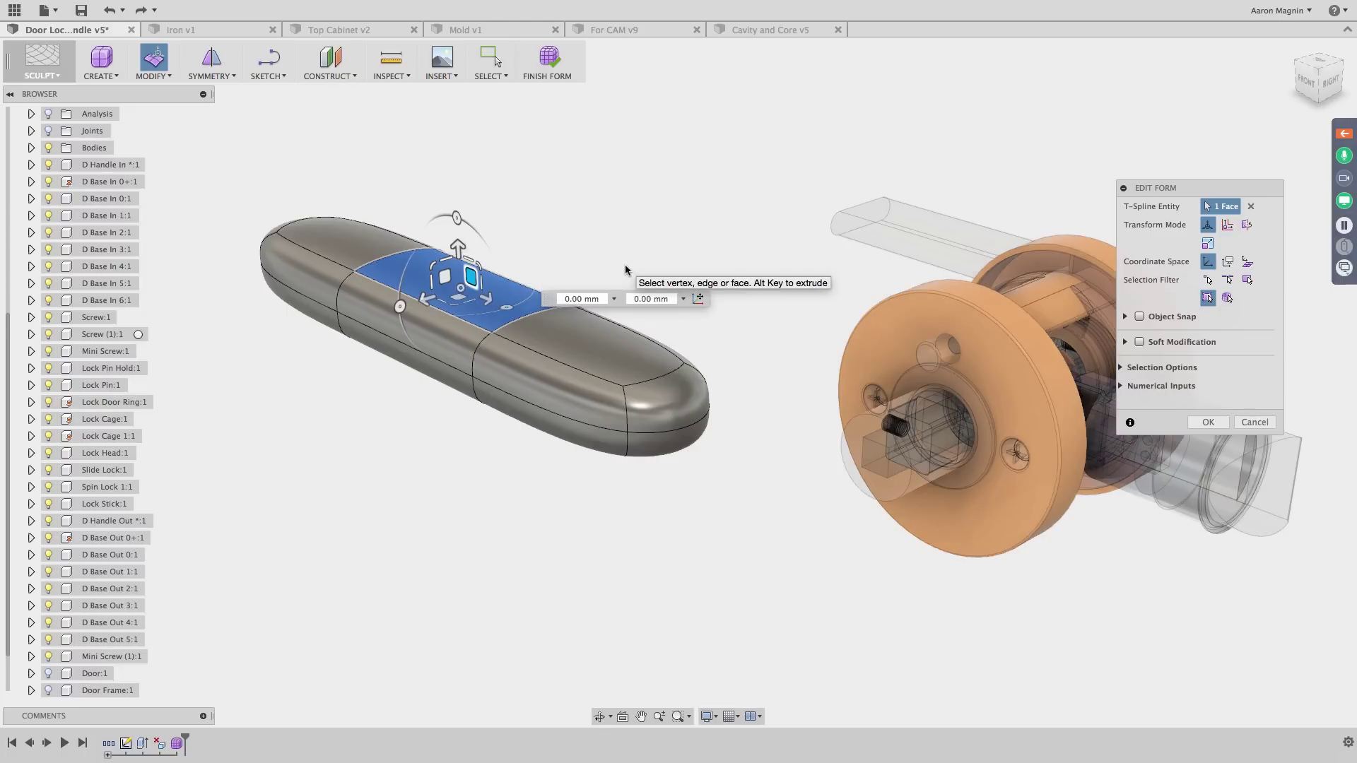
Try the translation-only and rotation-only modes, rotate the middle face about 12.3 degrees, undo it and restore the combined mode with nothing selected
{"action": "left_click", "coordinate": [1226, 224]}
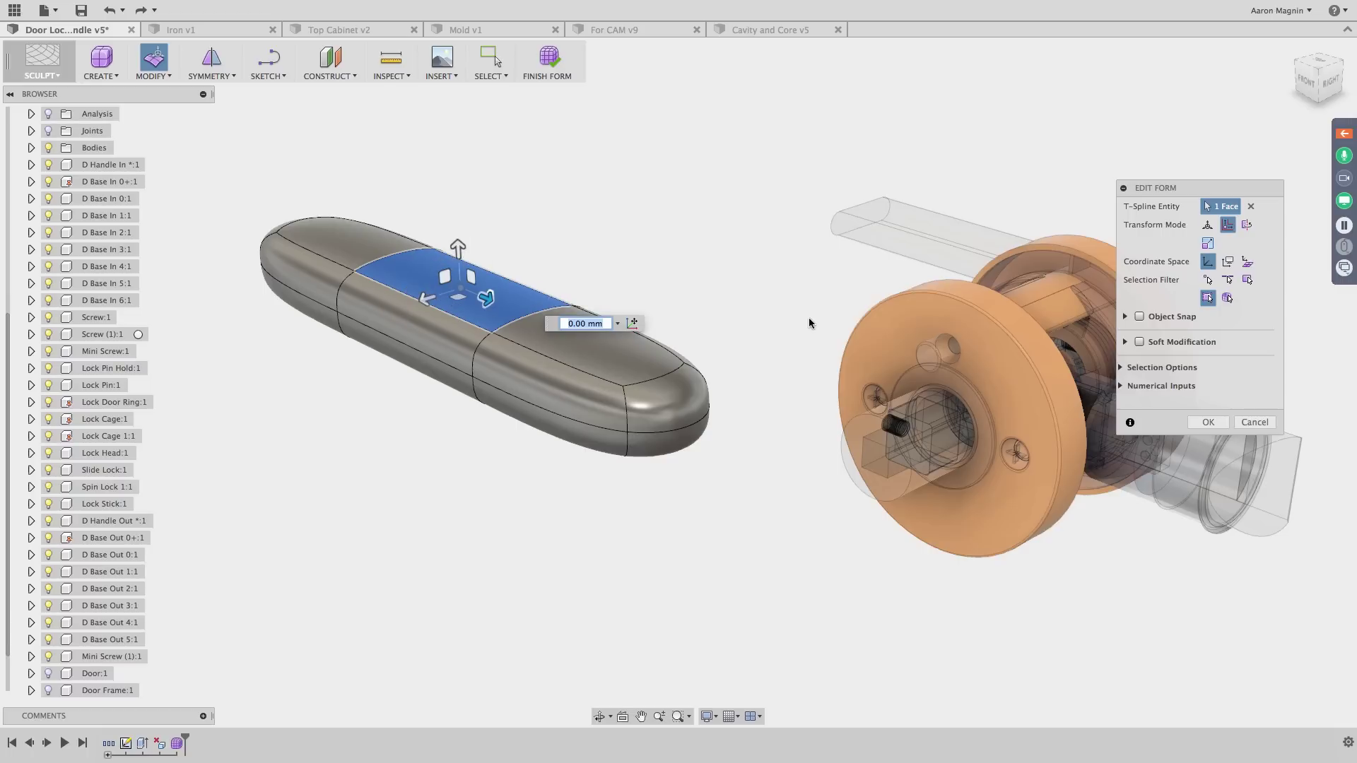
{"action": "left_click", "coordinate": [1246, 227]}
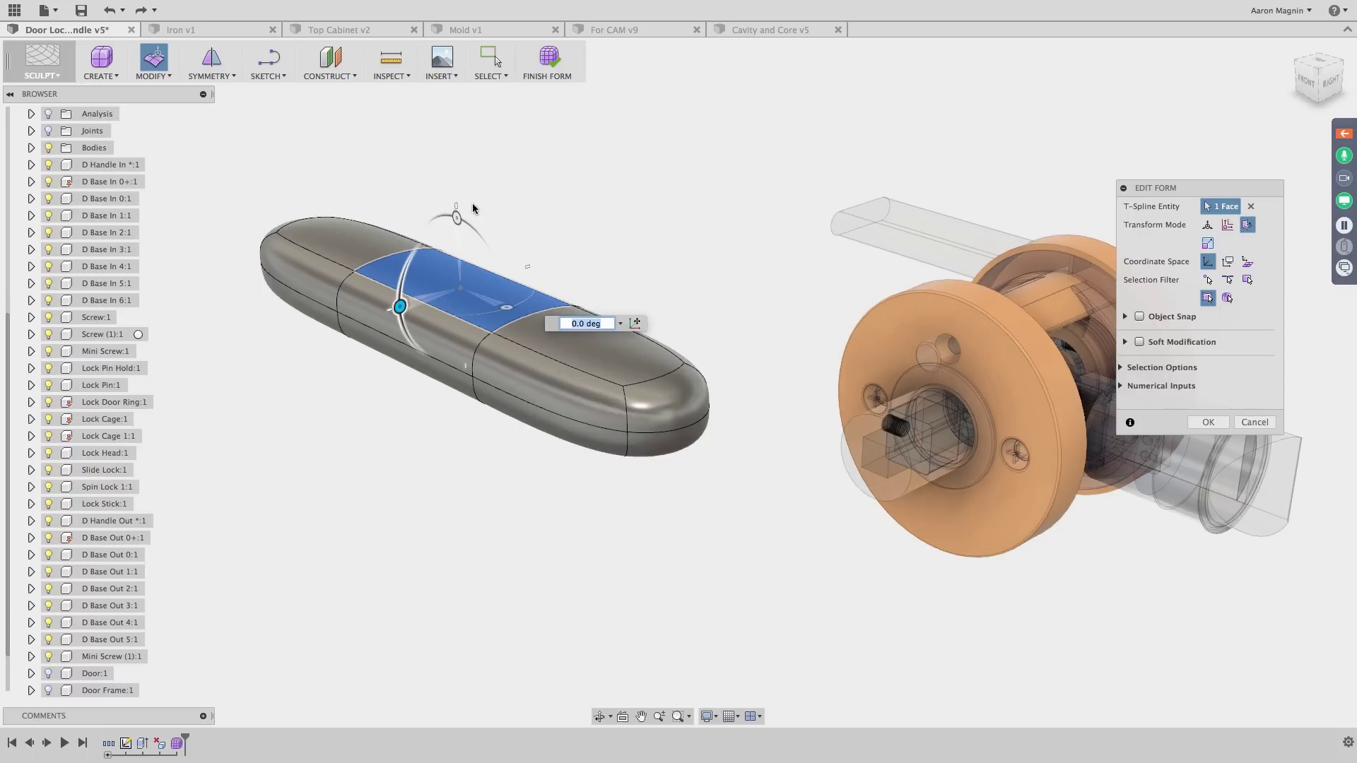
{"action": "mouse_move", "coordinate": [457, 216]}
{"action": "left_mouse_down"}
{"action": "mouse_move", "coordinate": [477, 235]}
{"action": "mouse_move", "coordinate": [442, 232]}
{"action": "mouse_move", "coordinate": [453, 224]}
{"action": "left_mouse_up"}
{"action": "left_click_drag", "start_coordinate": [451, 216], "coordinate": [449, 214]}
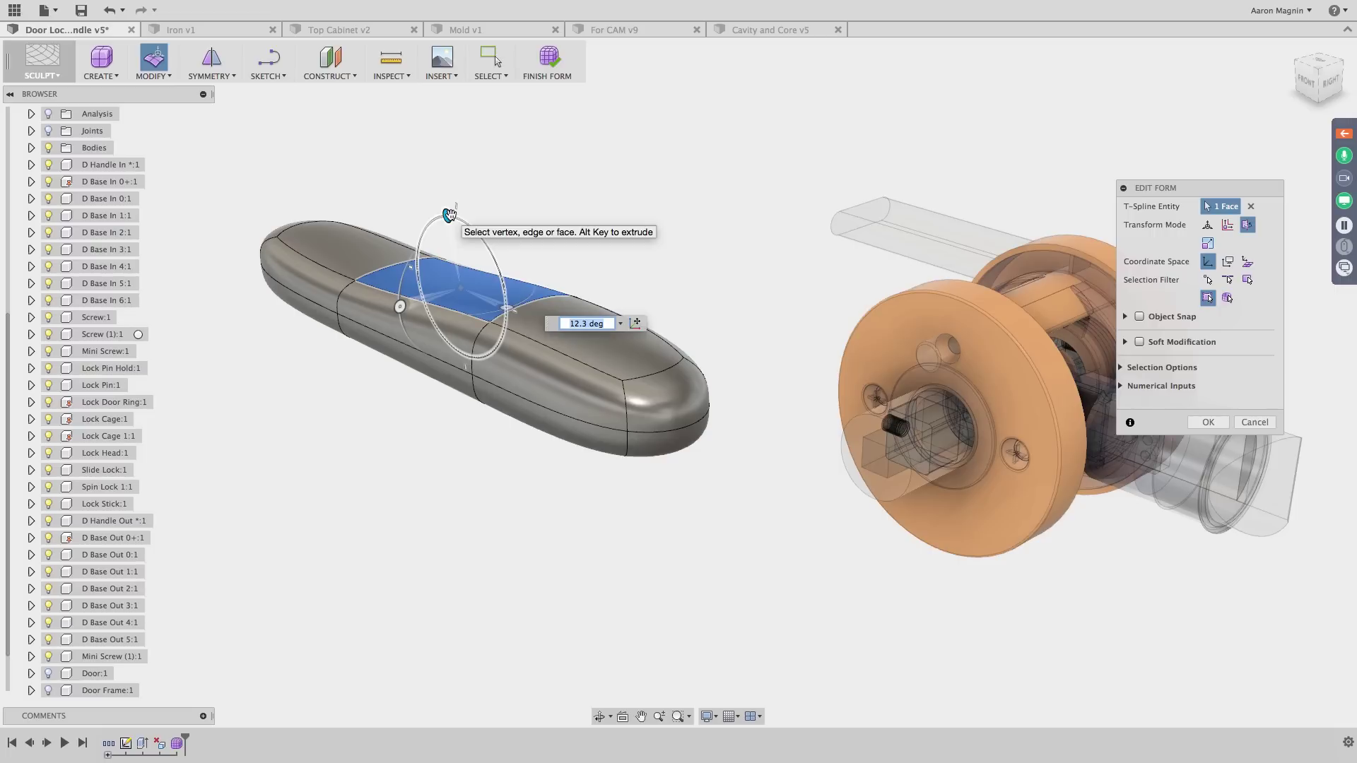
{"action": "key", "text": "super+z"}
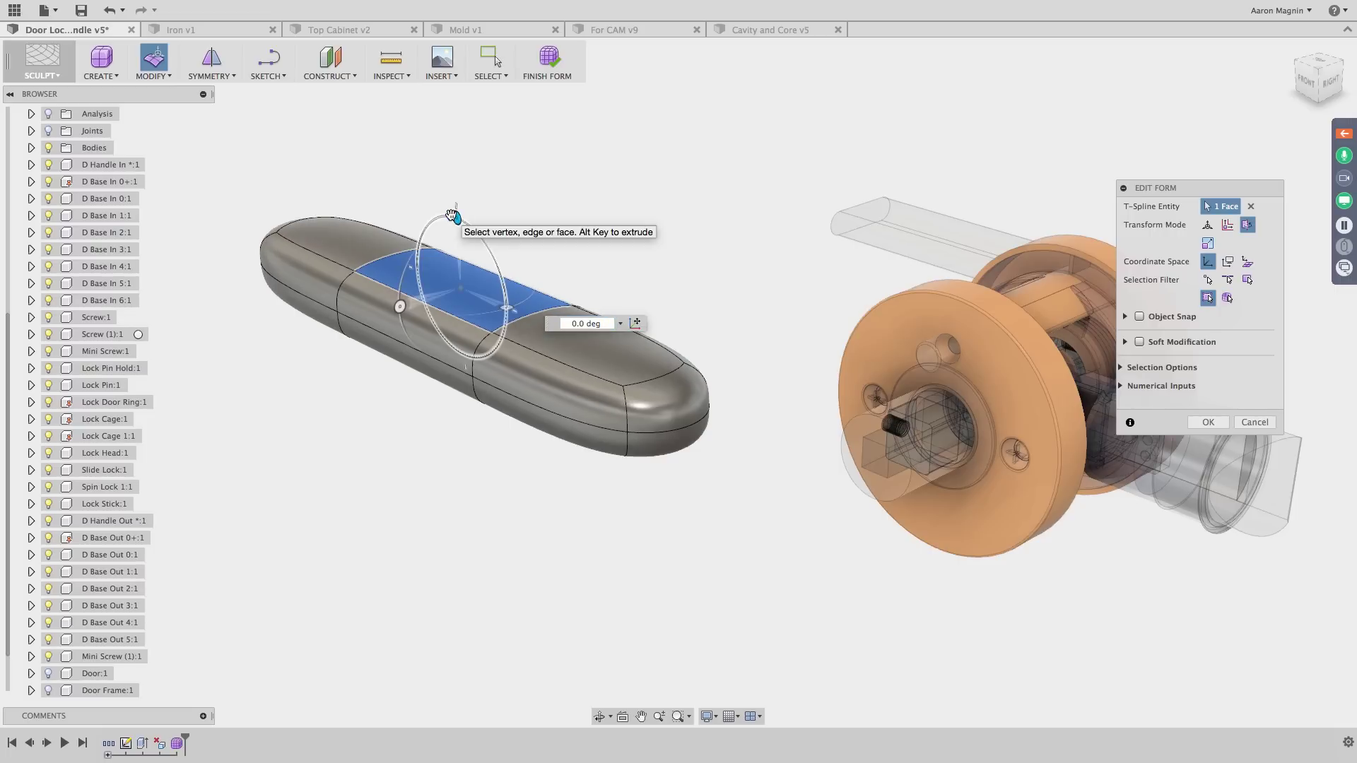
{"action": "left_click", "coordinate": [1208, 224]}
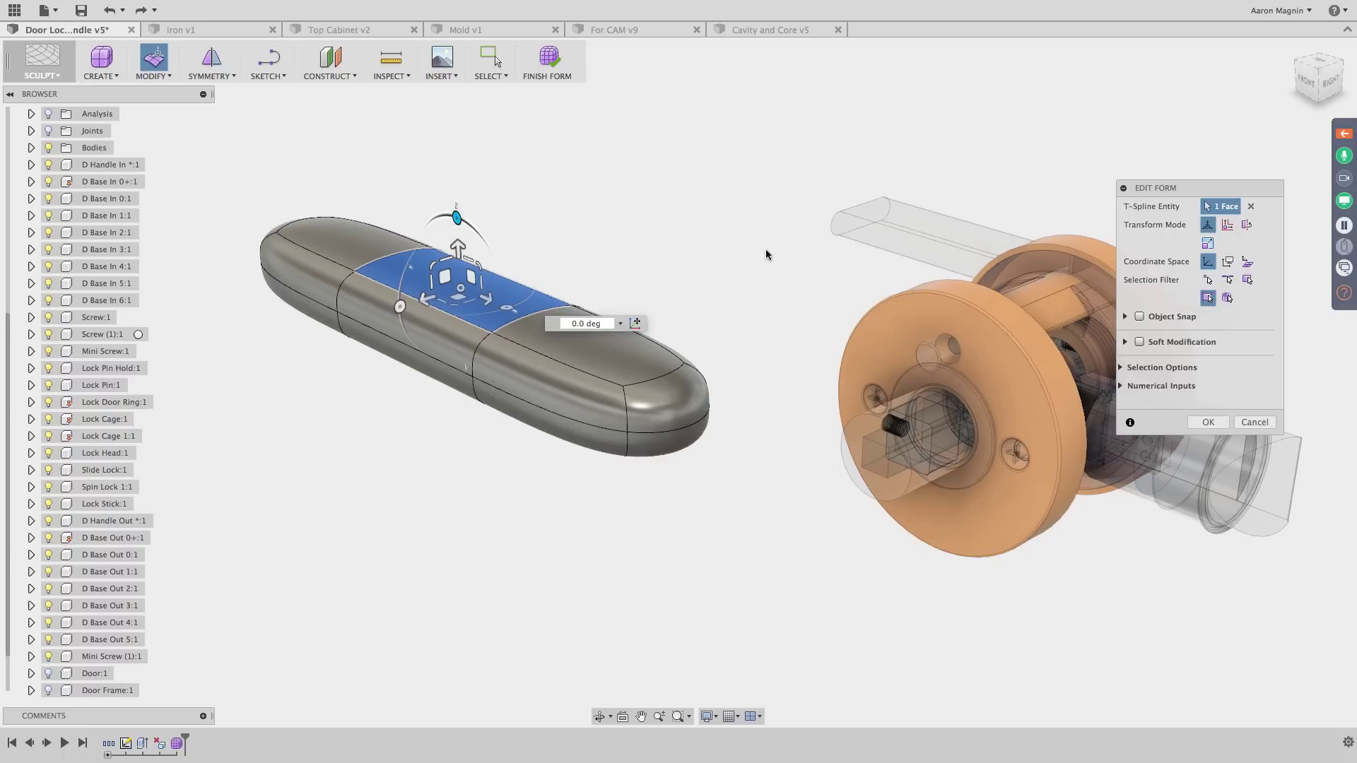
{"action": "left_click", "coordinate": [714, 276]}
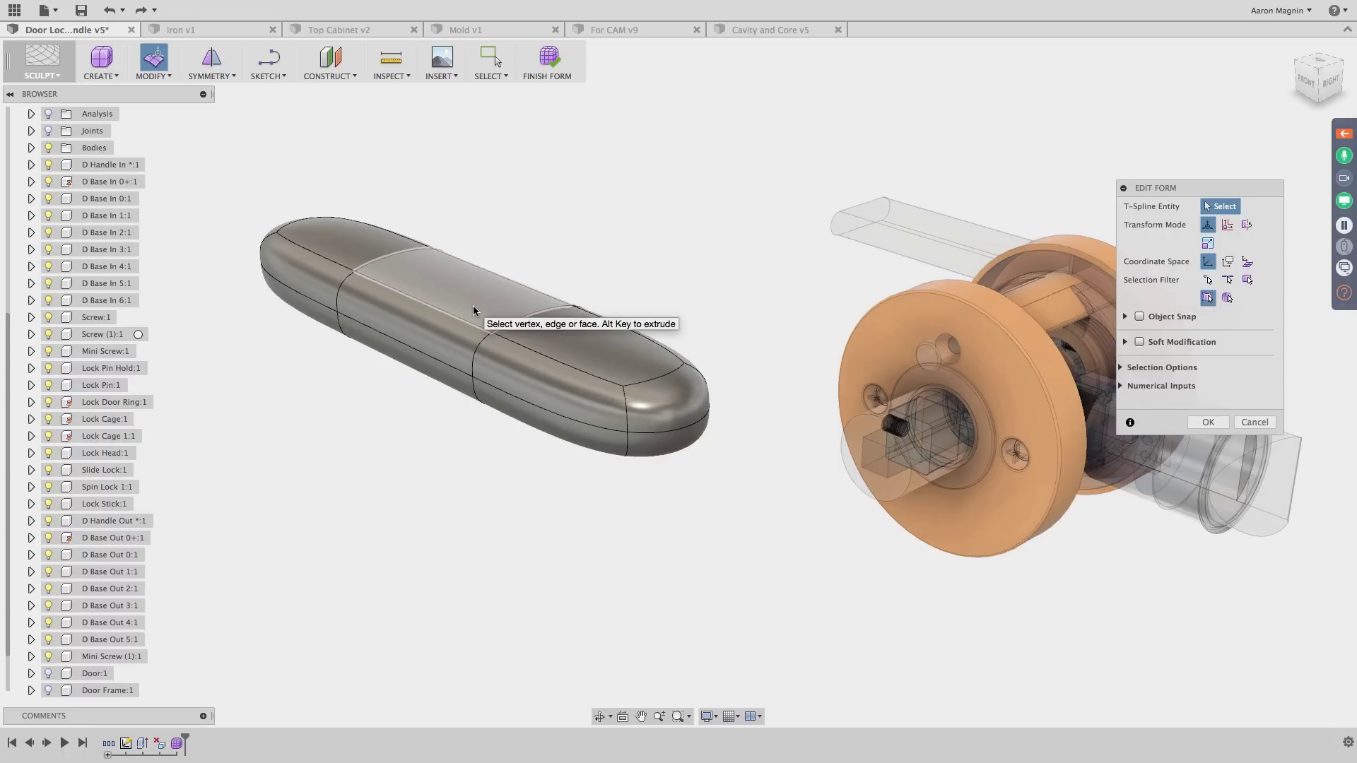
Try moving the corner vertex at the bar's end nearest the lock inward about 6.9 mm and undo the move
{"action": "left_click", "coordinate": [625, 399]}
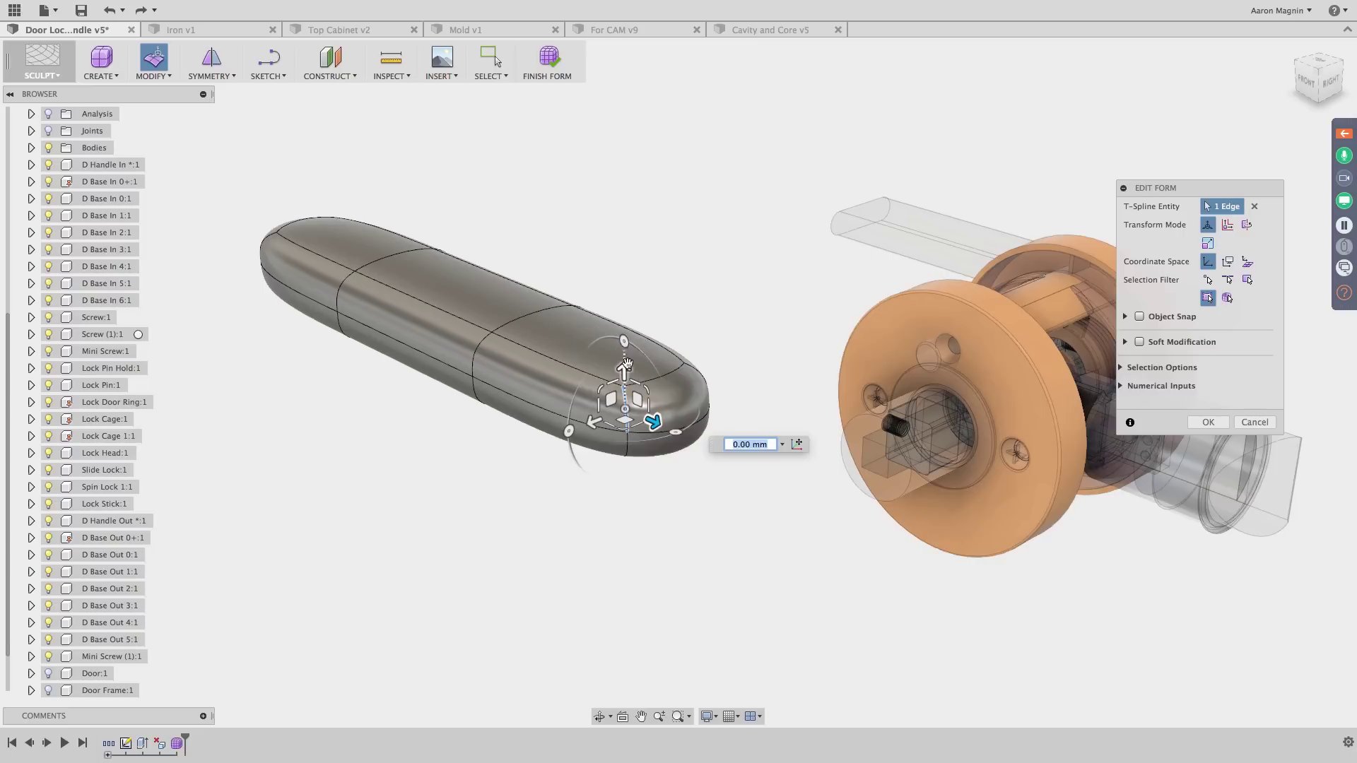
{"action": "middle_click_drag", "start_coordinate": [659, 346], "coordinate": [692, 391], "text": "shift"}
{"action": "scroll", "coordinate": [898, 480], "scroll_direction": "up", "scroll_amount": 5}
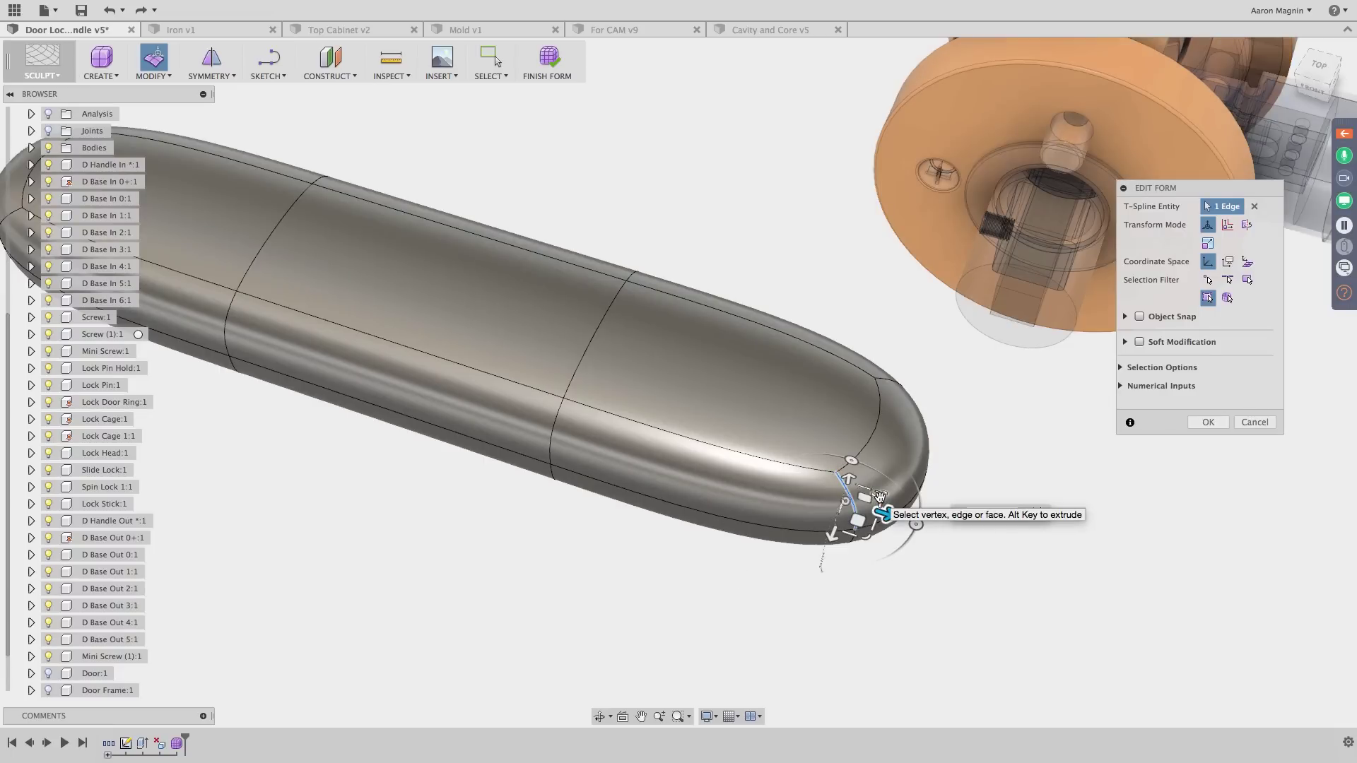
{"action": "left_click", "coordinate": [927, 571]}
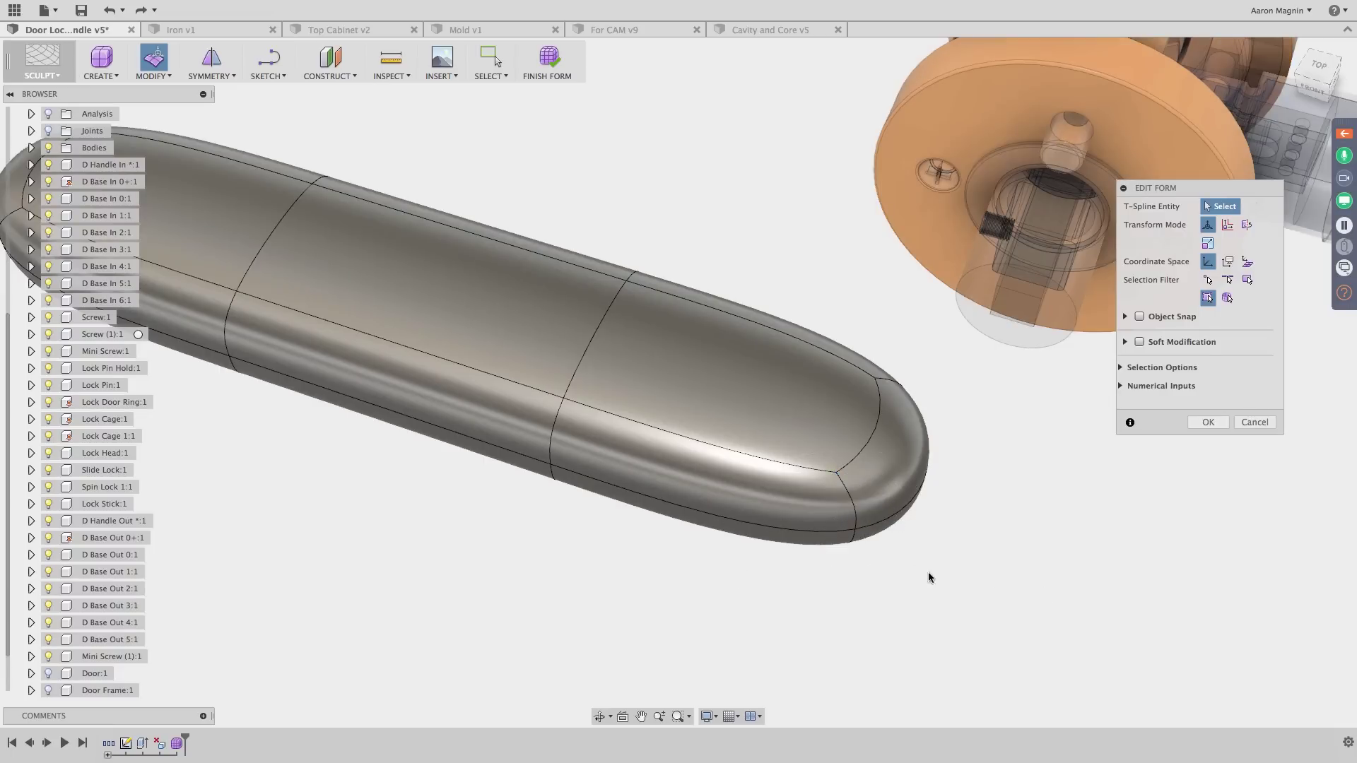
{"action": "left_click", "coordinate": [856, 531]}
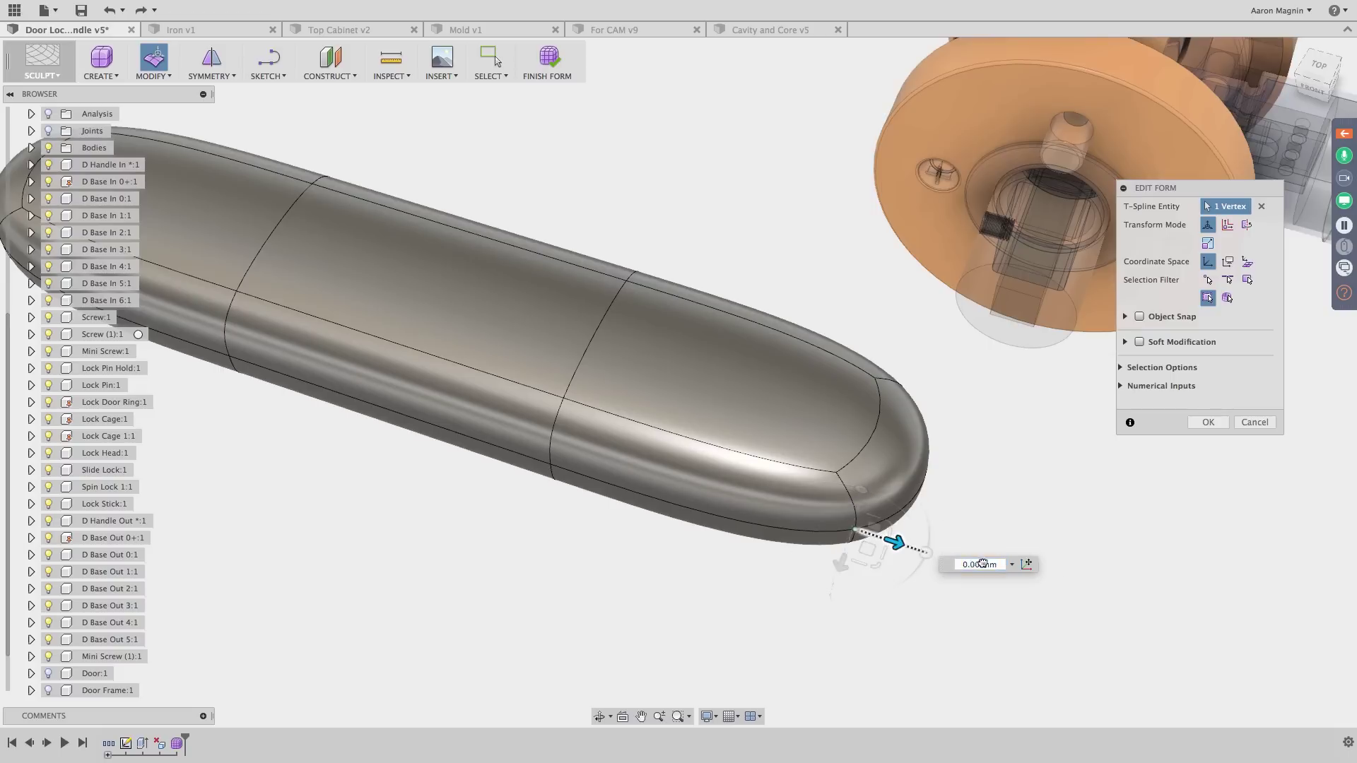
{"action": "left_click_drag", "start_coordinate": [893, 542], "coordinate": [847, 535]}
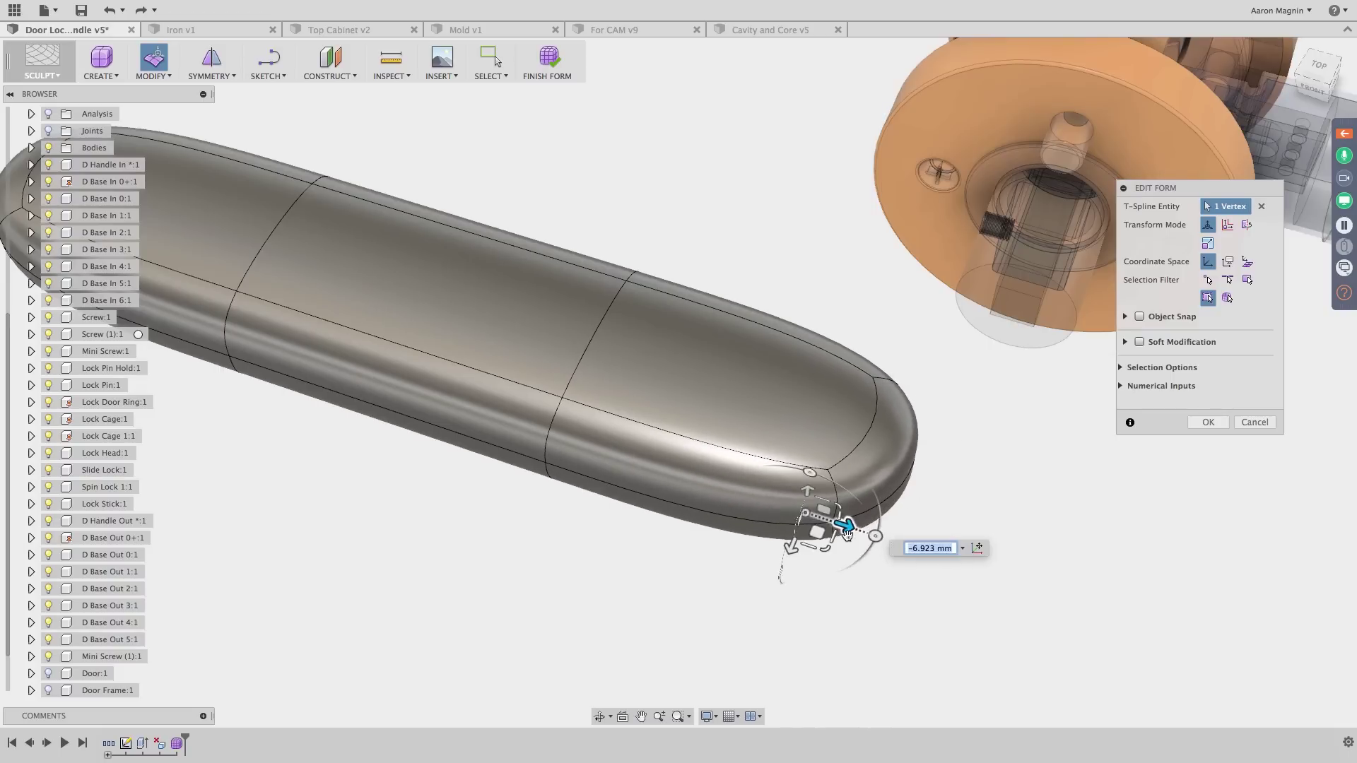
{"action": "key", "text": "super+z"}
Select the front corner vertex on the side seam at the bar's end farthest from the lock
{"action": "scroll", "coordinate": [631, 510], "scroll_direction": "down", "scroll_amount": 5}
{"action": "middle_click_drag", "start_coordinate": [512, 485], "coordinate": [569, 484], "text": "shift"}
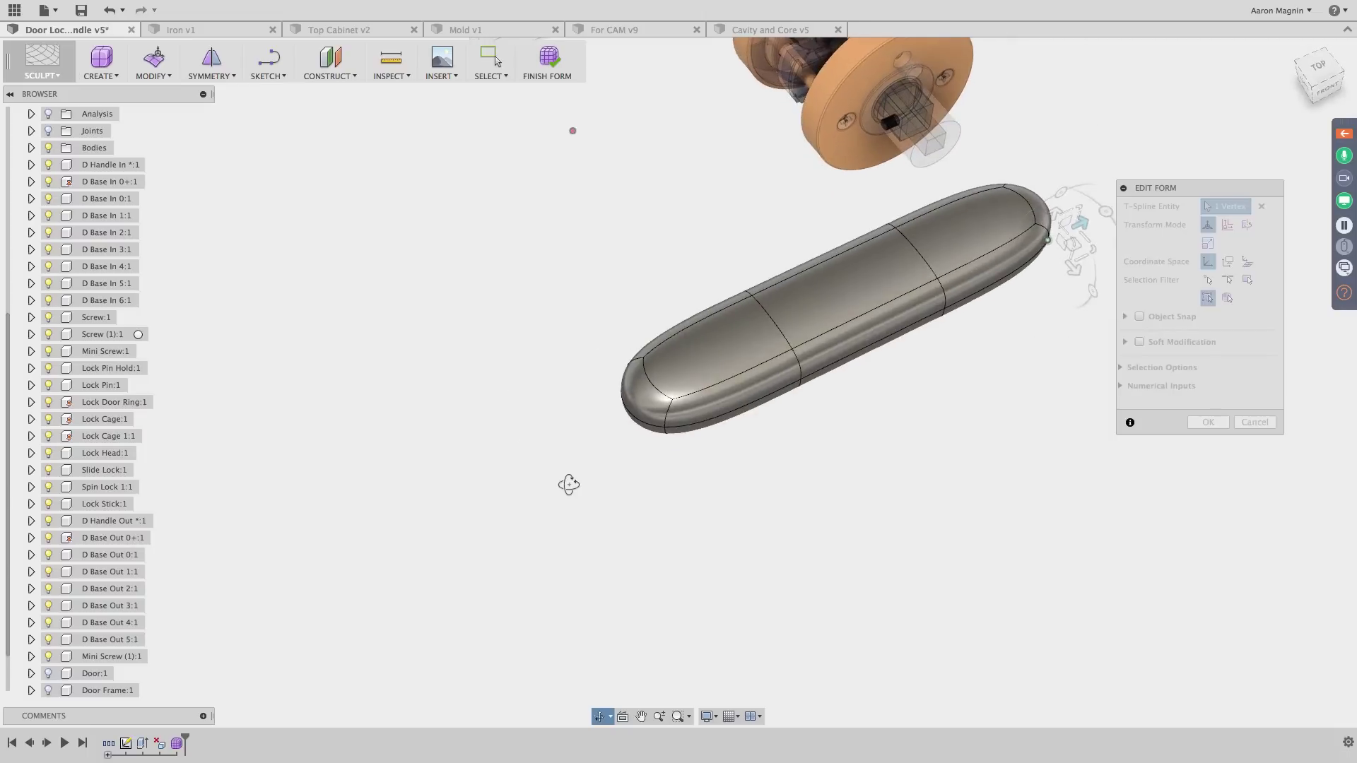
{"action": "scroll", "coordinate": [629, 395], "scroll_direction": "up", "scroll_amount": 5}
{"action": "left_click", "coordinate": [643, 381]}
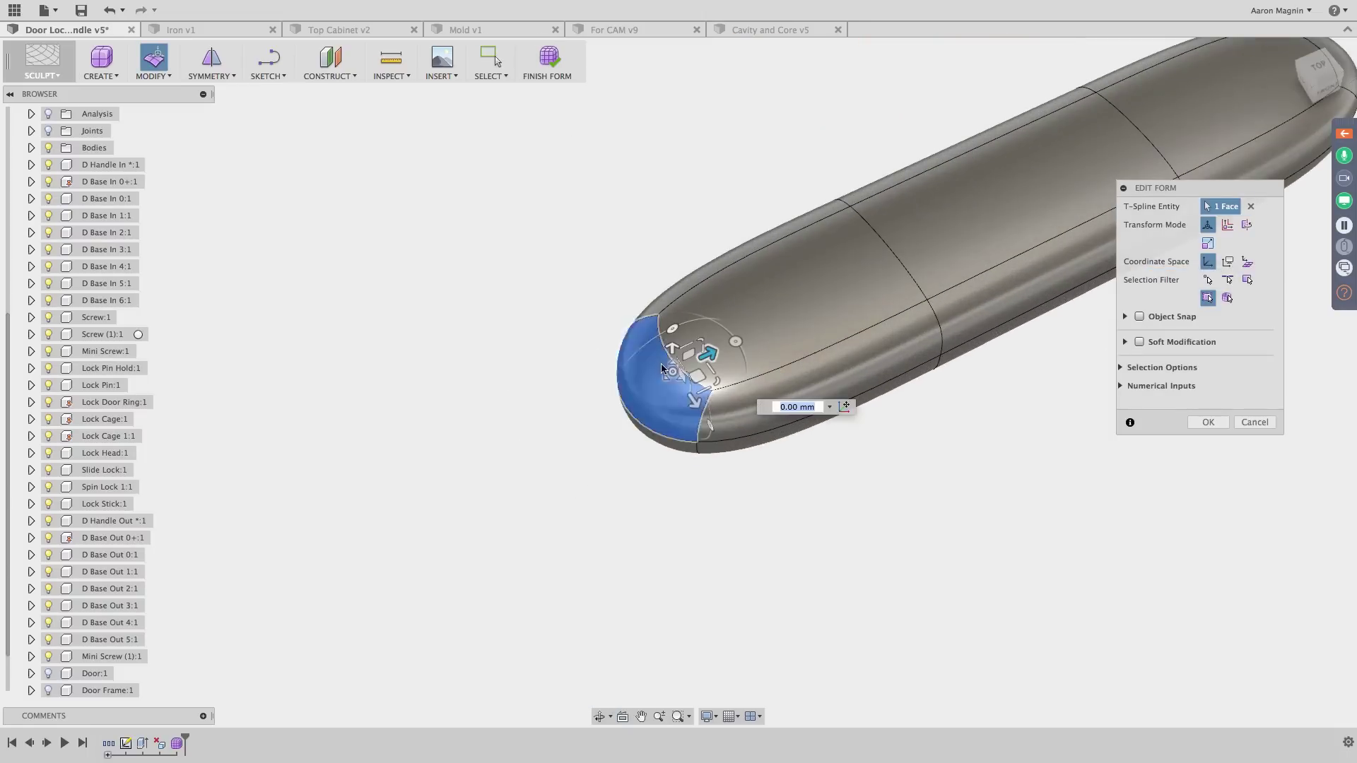
{"action": "left_click", "coordinate": [700, 444]}
{"action": "middle_click_drag", "start_coordinate": [663, 466], "coordinate": [684, 456], "text": "shift"}
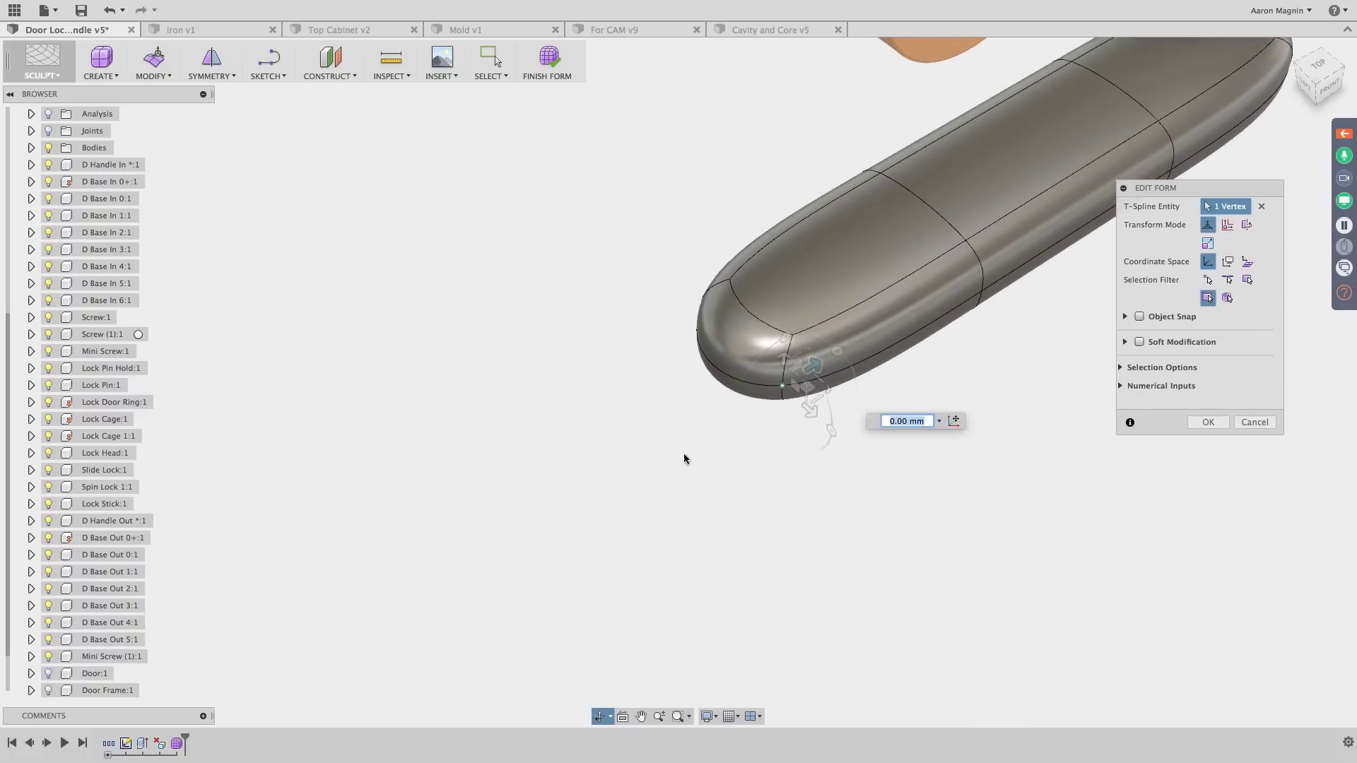
{"action": "left_click", "coordinate": [755, 387]}
{"action": "middle_click_drag", "start_coordinate": [648, 408], "coordinate": [555, 401], "text": "shift"}
{"action": "scroll", "coordinate": [583, 300], "scroll_direction": "up", "scroll_amount": 5}
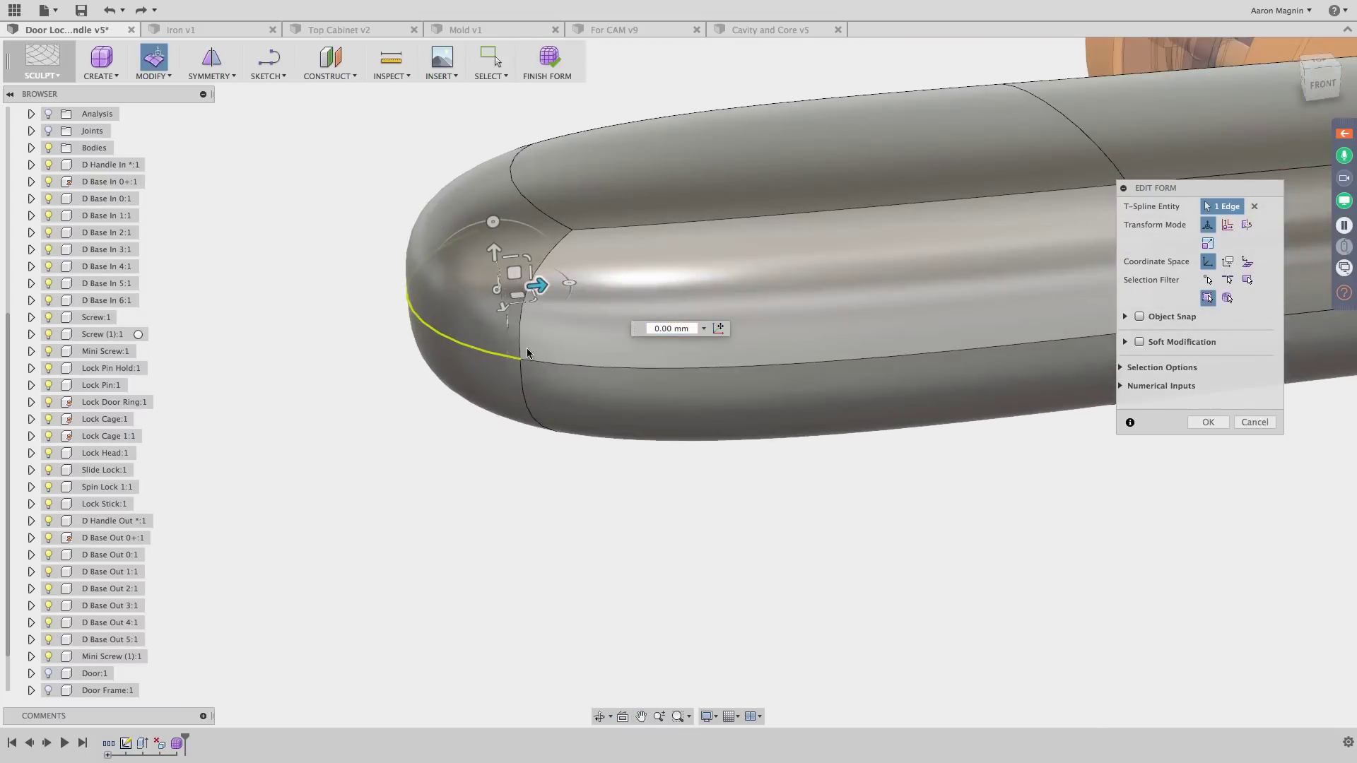
{"action": "left_click", "coordinate": [523, 358]}
{"action": "scroll", "coordinate": [524, 358], "scroll_direction": "down", "scroll_amount": 4}
{"action": "middle_click_drag", "start_coordinate": [524, 357], "coordinate": [633, 436], "text": "shift"}
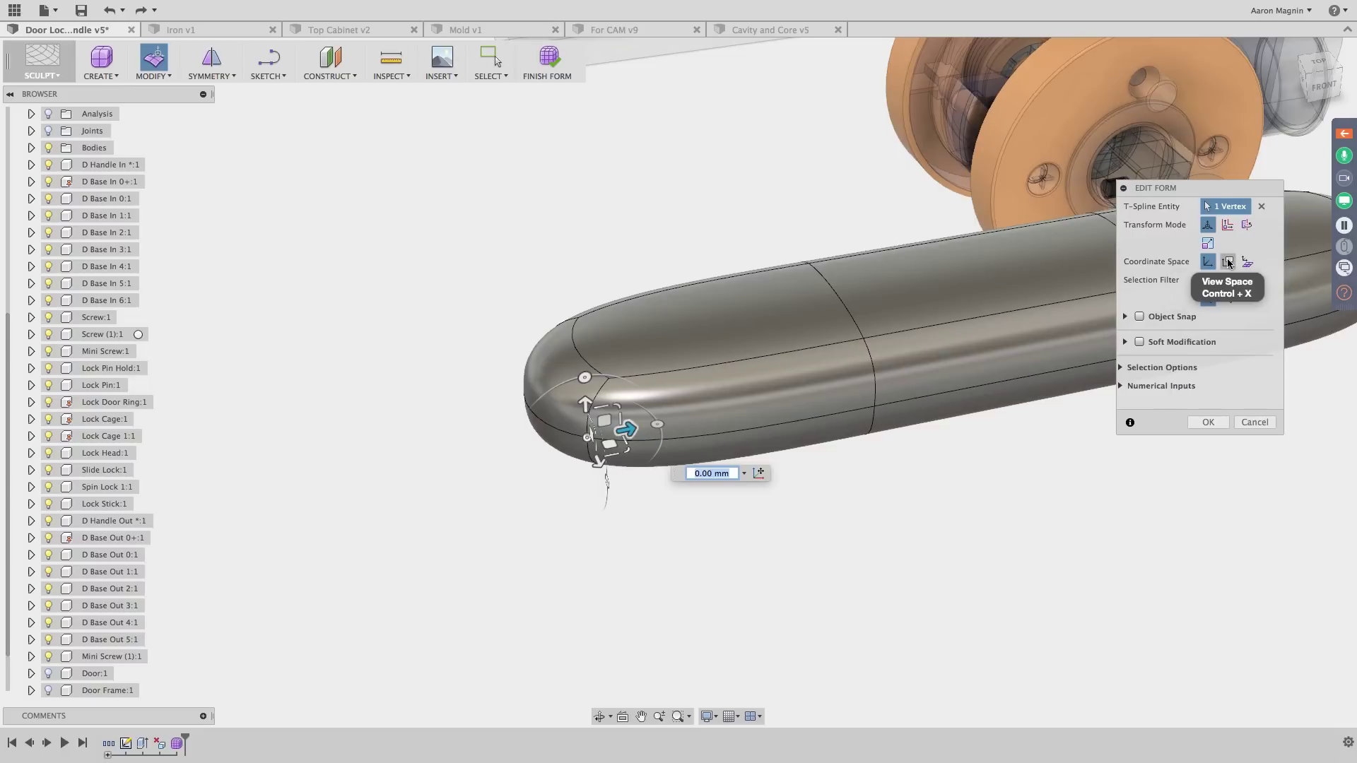
Switch the coordinate space to View Space and examine the vertex manipulator's orientation from several angles
{"action": "left_click", "coordinate": [1227, 262]}
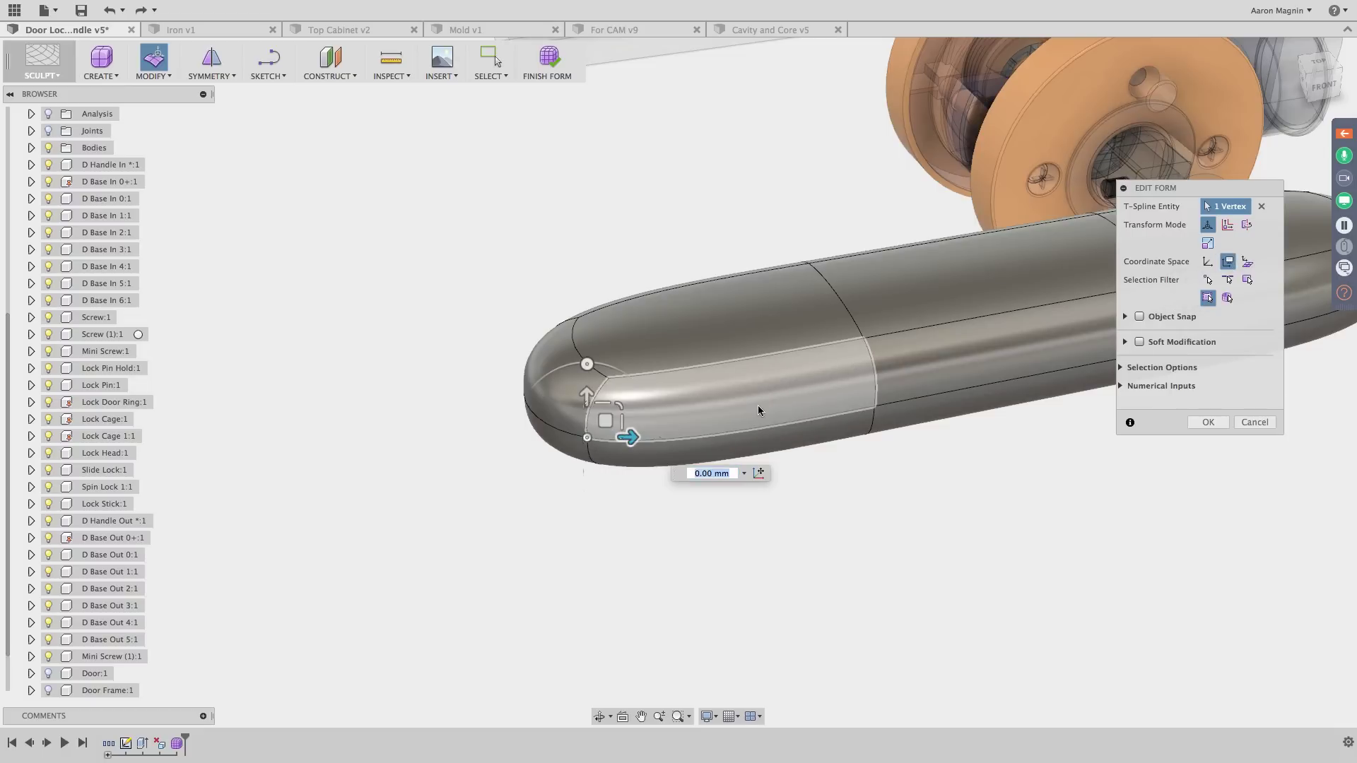
{"action": "middle_click_drag", "start_coordinate": [741, 405], "coordinate": [677, 406], "text": "shift"}
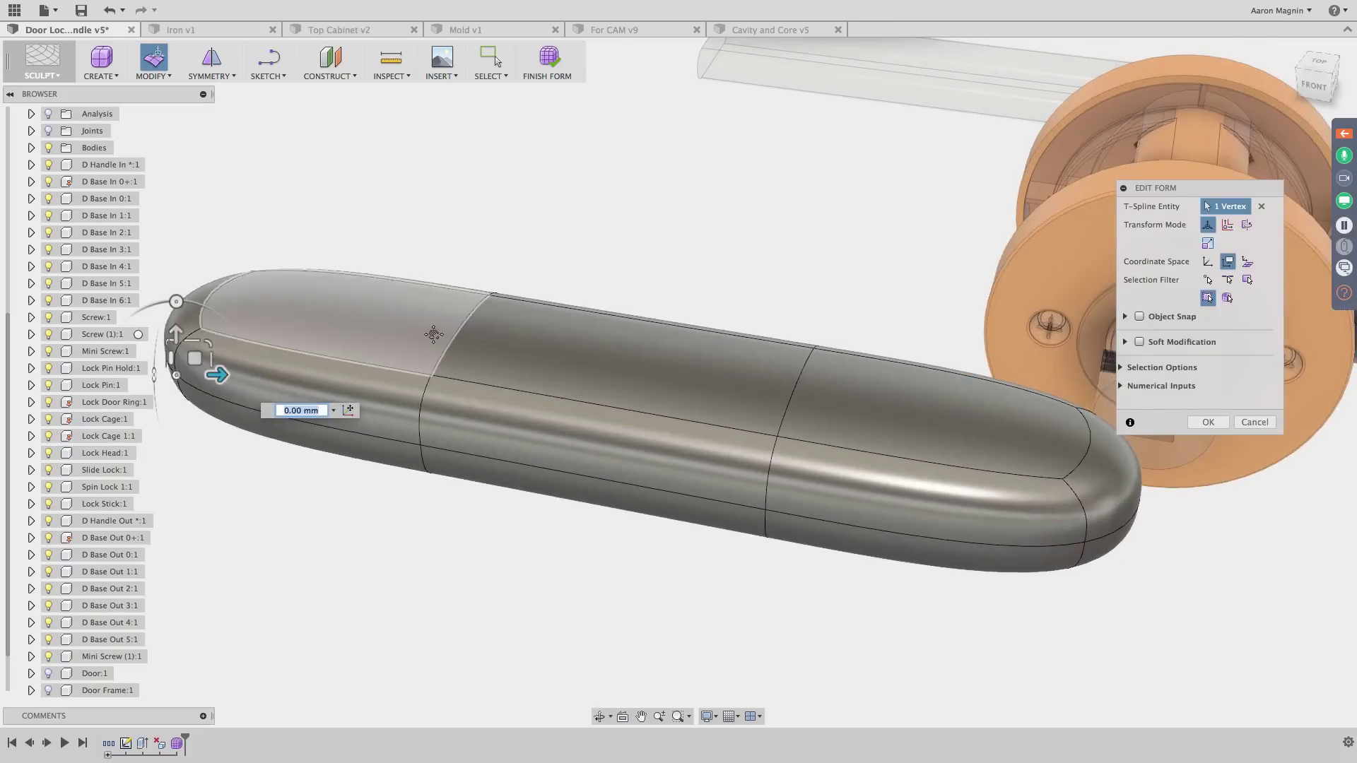
{"action": "middle_click_drag", "start_coordinate": [202, 417], "coordinate": [452, 406]}
{"action": "scroll", "coordinate": [499, 417], "scroll_direction": "up", "scroll_amount": 4}
{"action": "scroll", "coordinate": [487, 363], "scroll_direction": "down", "scroll_amount": 2}
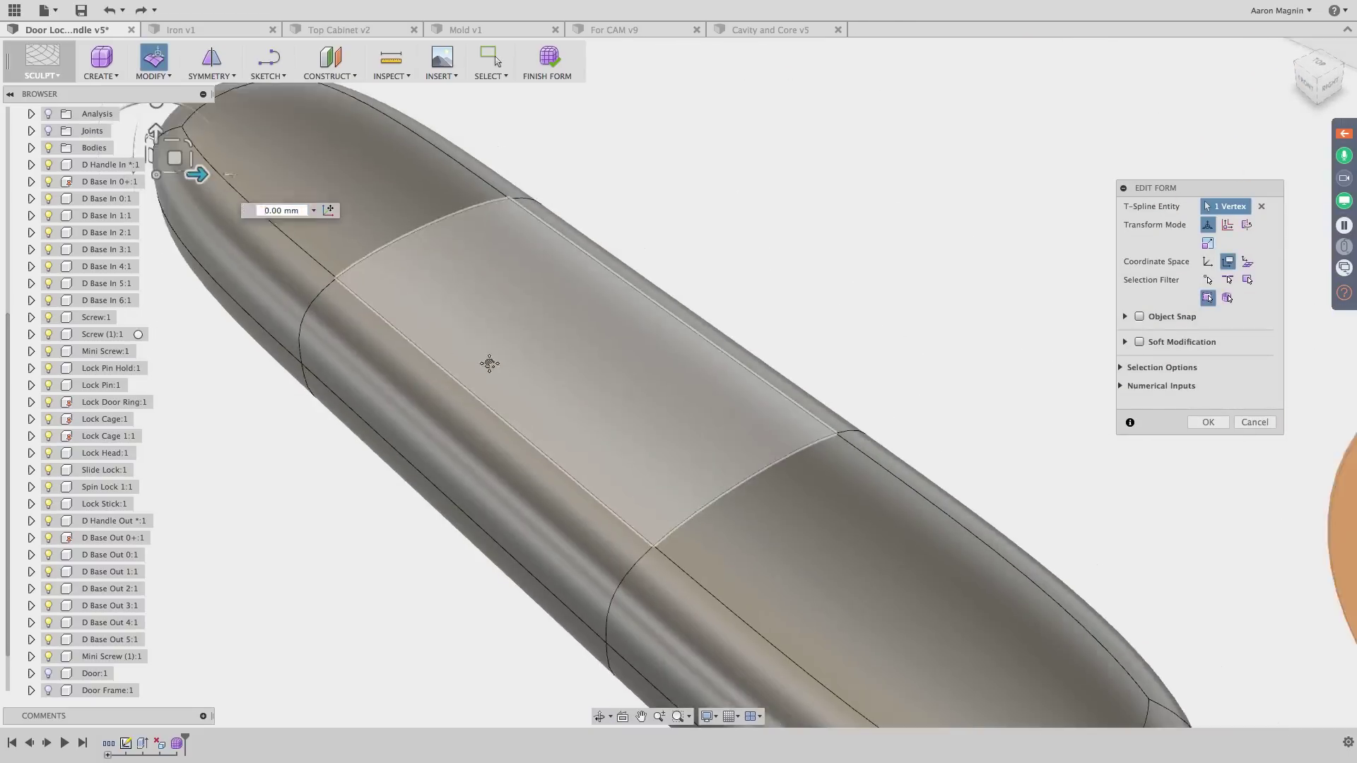
{"action": "middle_click_drag", "start_coordinate": [489, 363], "coordinate": [747, 413]}
{"action": "middle_click_drag", "start_coordinate": [410, 249], "coordinate": [824, 400], "text": "shift"}
{"action": "middle_click_drag", "start_coordinate": [932, 472], "coordinate": [517, 225]}
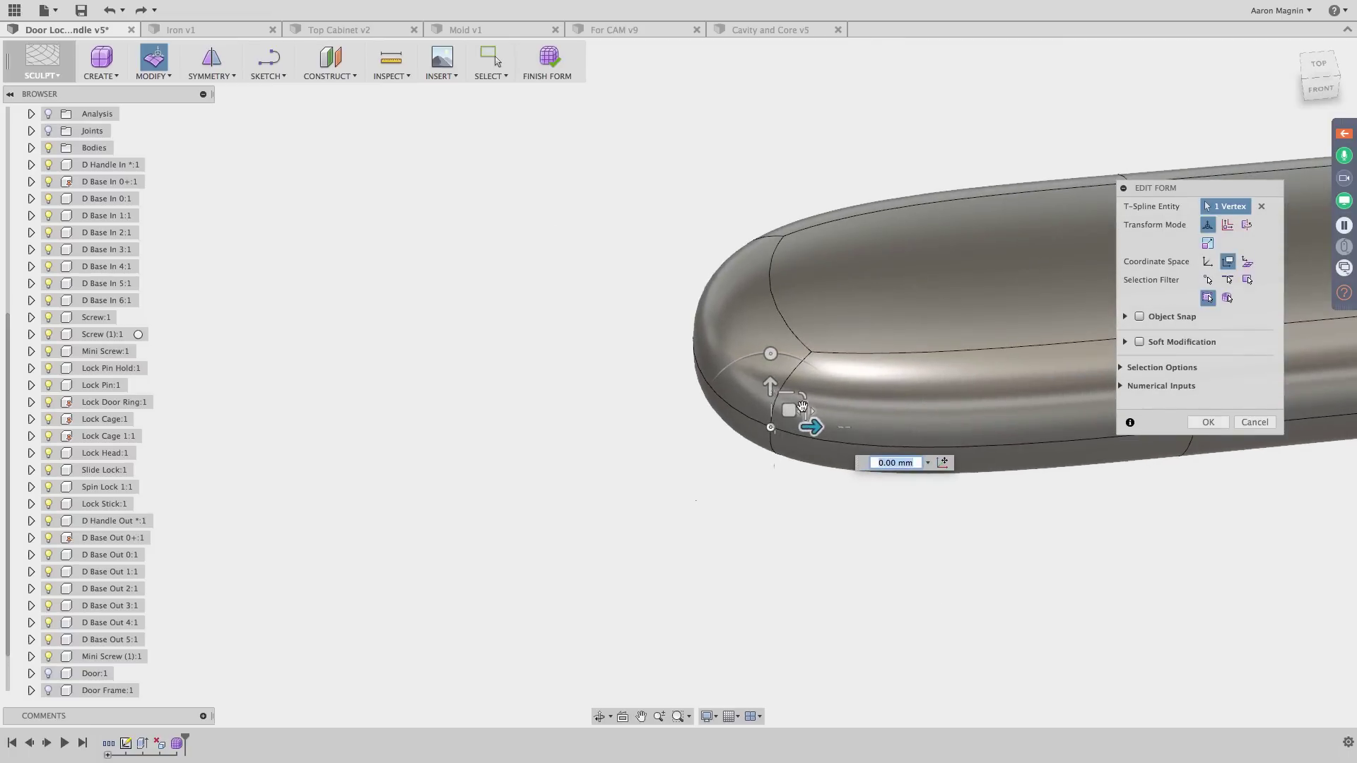
Switch the coordinate space to Local and pull the selected corner vertex outward along its own axis
{"action": "left_click", "coordinate": [1245, 263]}
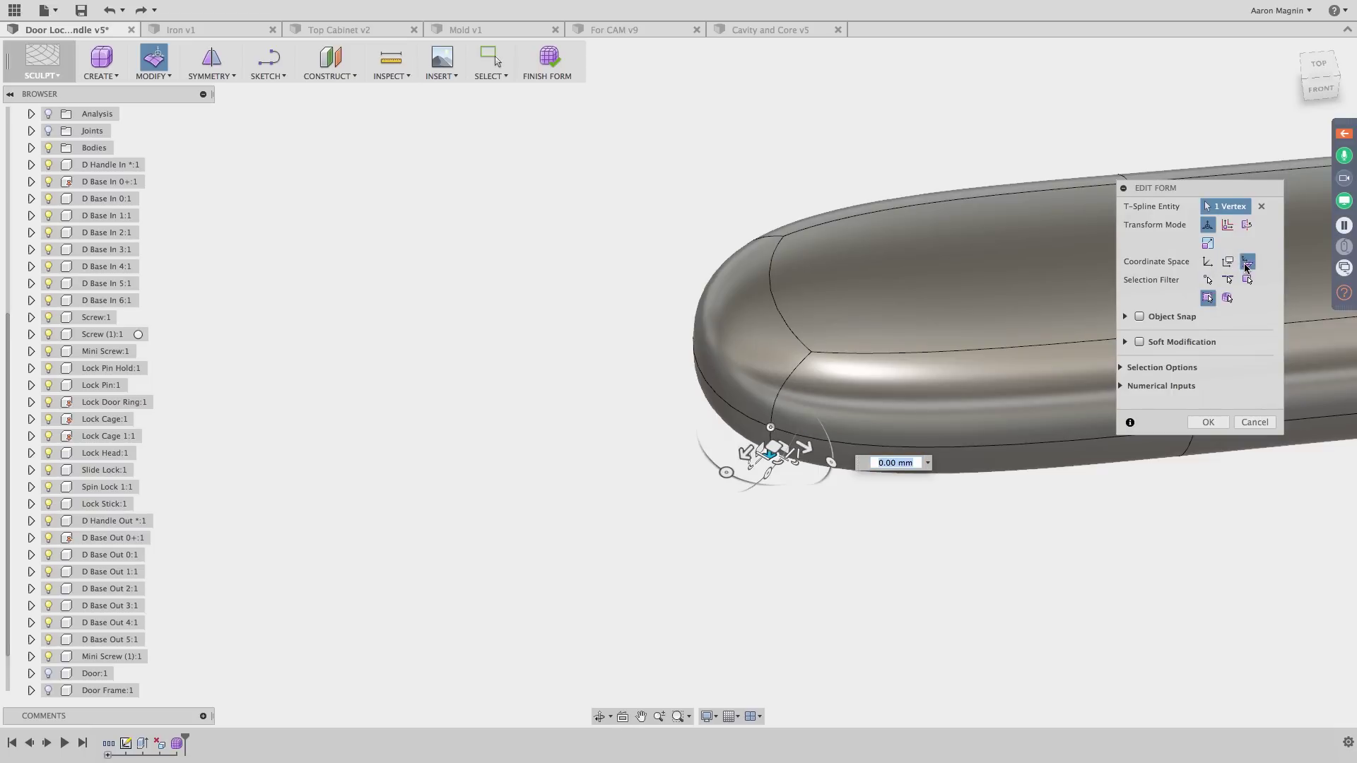
{"action": "middle_click_drag", "start_coordinate": [773, 469], "coordinate": [692, 387], "text": "shift"}
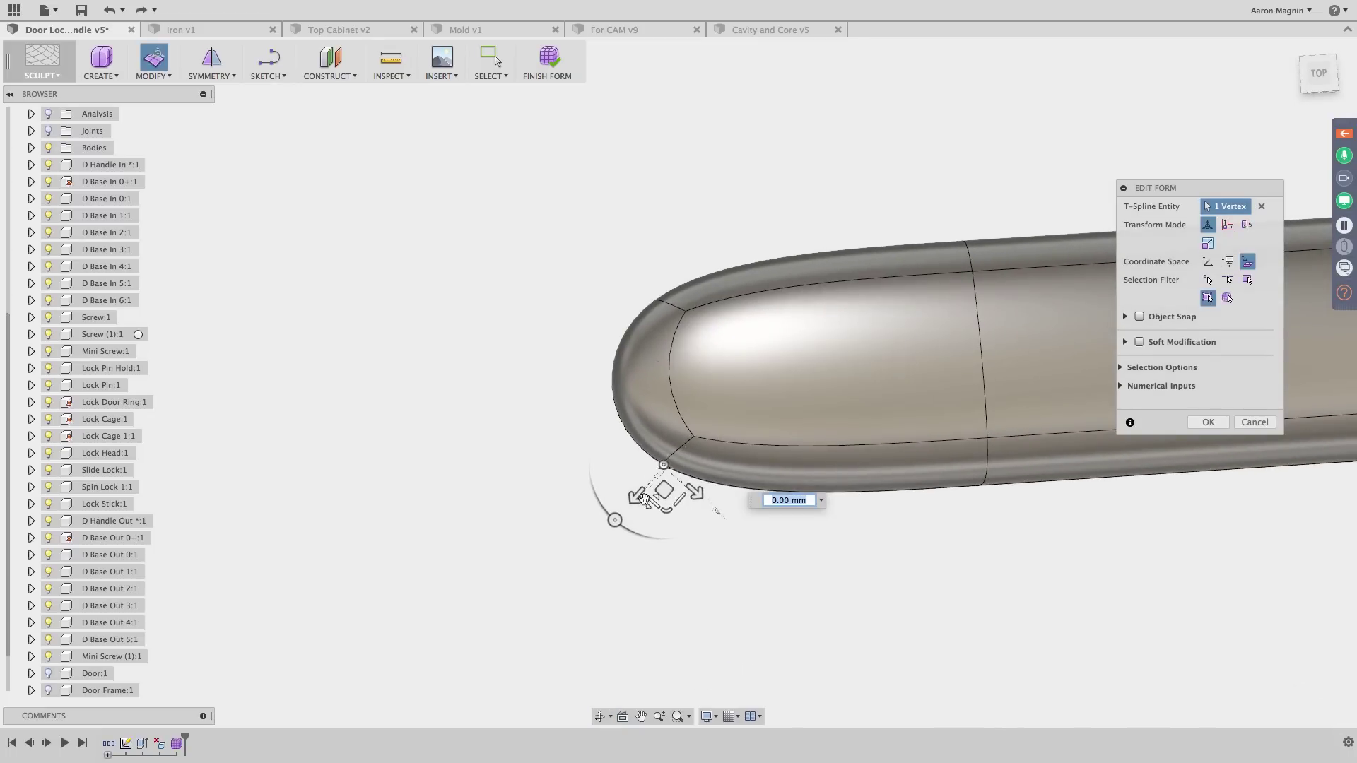
{"action": "left_click_drag", "start_coordinate": [635, 498], "coordinate": [549, 541]}
{"action": "middle_click_drag", "start_coordinate": [792, 466], "coordinate": [856, 545], "text": "shift"}
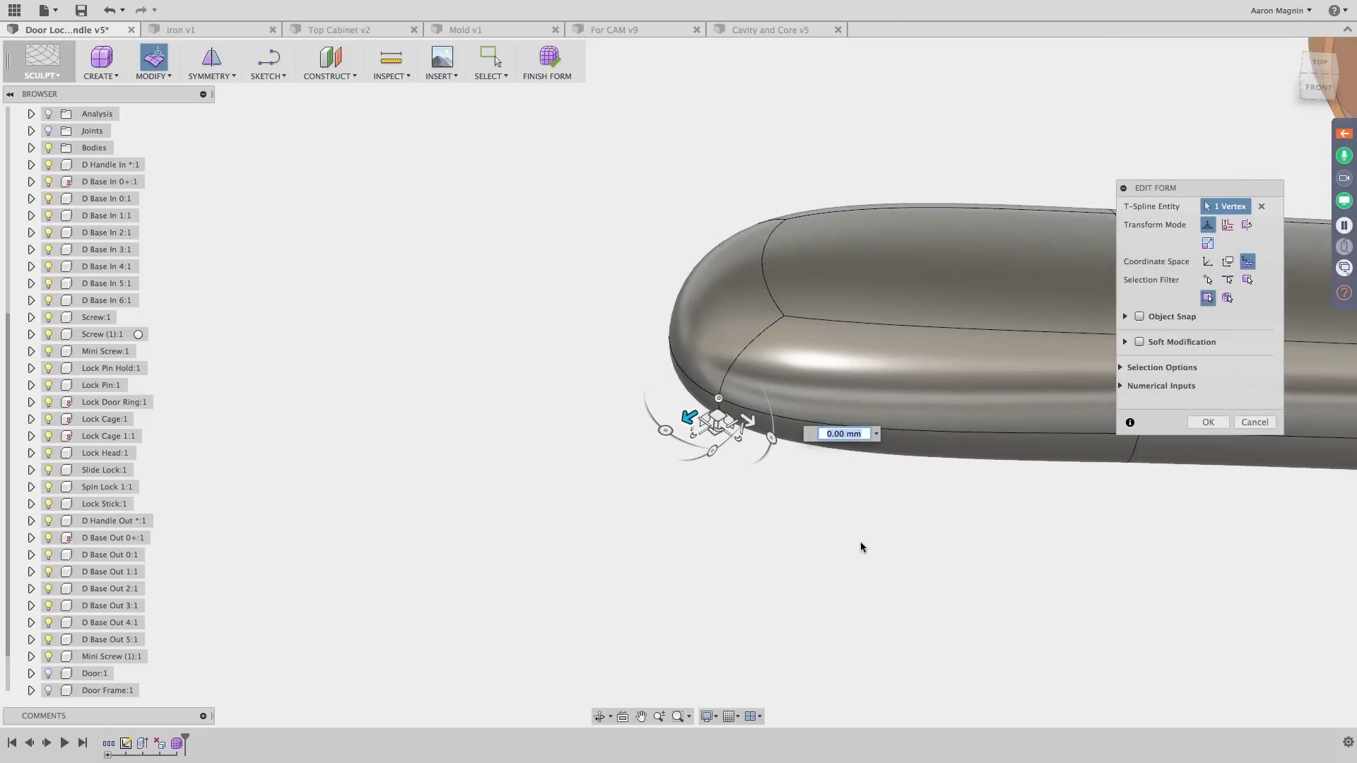
Pull the seam edge at the bar's far end outward about 33.8 mm to form a tapered tip
{"action": "middle_click_drag", "start_coordinate": [805, 434], "coordinate": [790, 394], "text": "shift"}
{"action": "left_click_drag", "start_coordinate": [734, 534], "coordinate": [502, 527]}
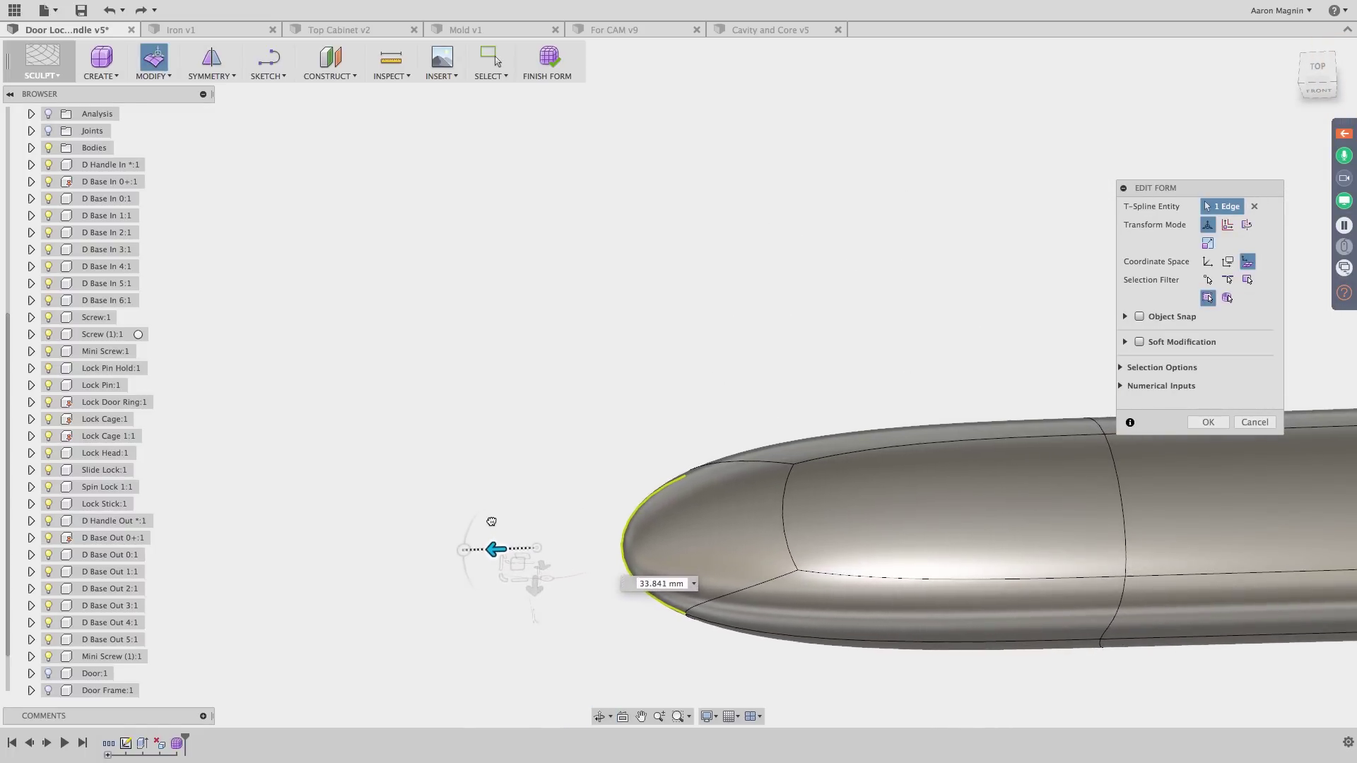
{"action": "middle_click_drag", "start_coordinate": [749, 510], "coordinate": [789, 457], "text": "shift"}
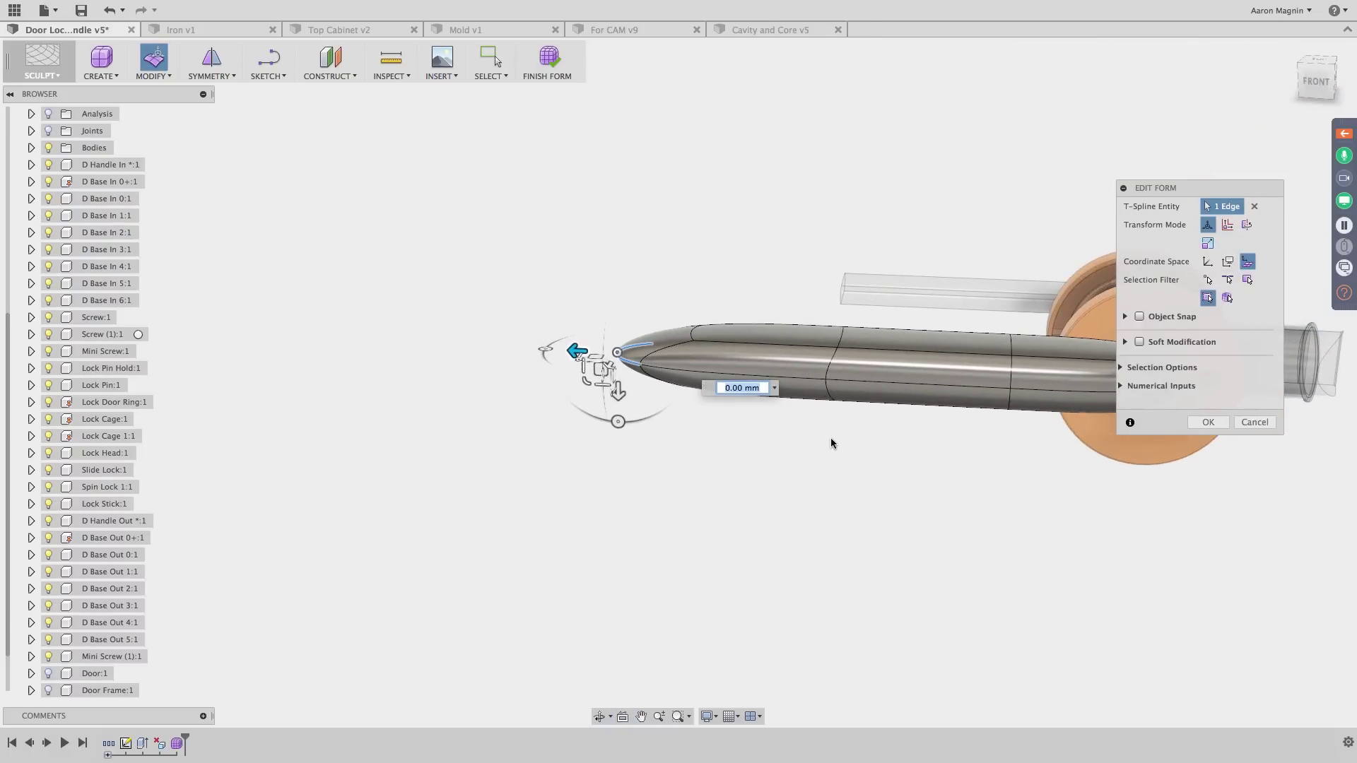
Return the coordinate space to world space and clear the edge selection
{"action": "left_click", "coordinate": [1206, 263]}
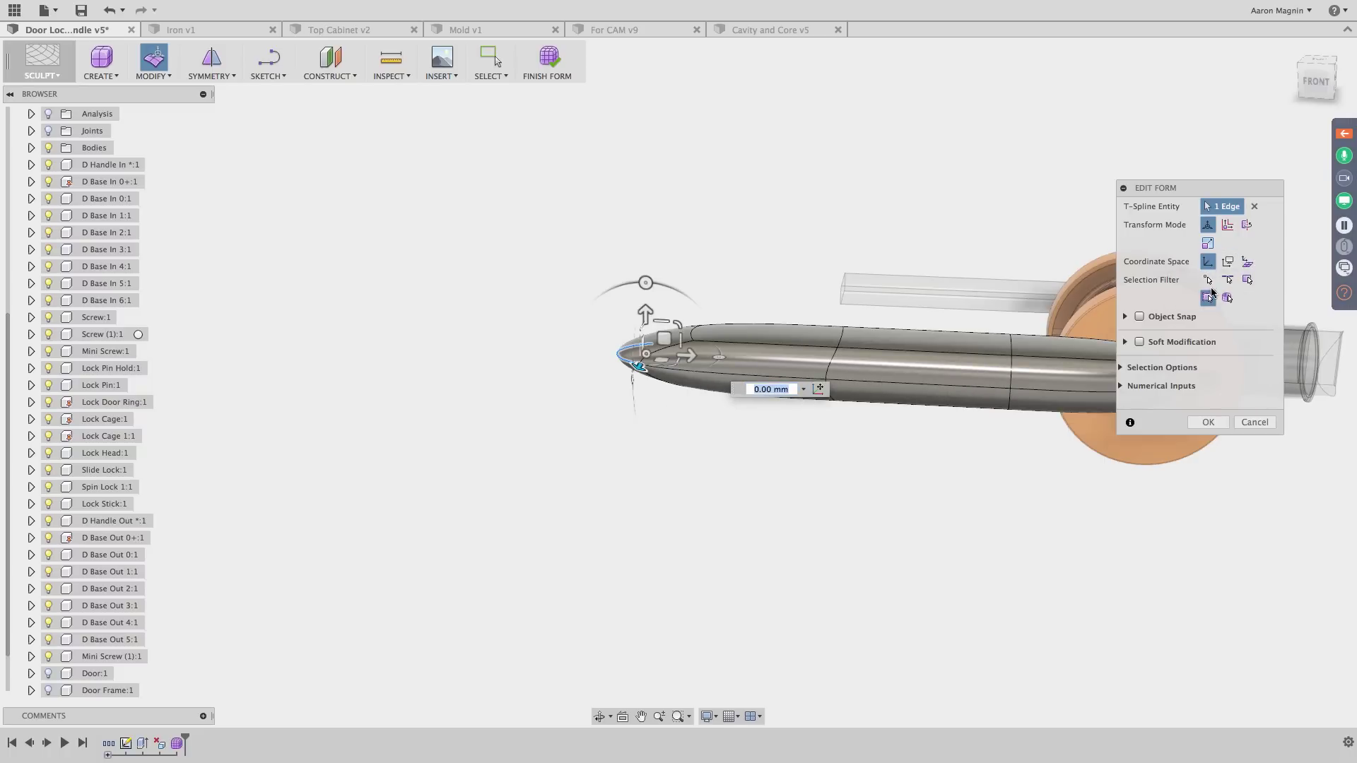
{"action": "scroll", "coordinate": [834, 299], "scroll_direction": "down", "scroll_amount": 2}
{"action": "middle_click_drag", "start_coordinate": [833, 300], "coordinate": [759, 293]}
{"action": "left_click", "coordinate": [707, 277]}
{"action": "scroll", "coordinate": [659, 363], "scroll_direction": "up", "scroll_amount": 3}
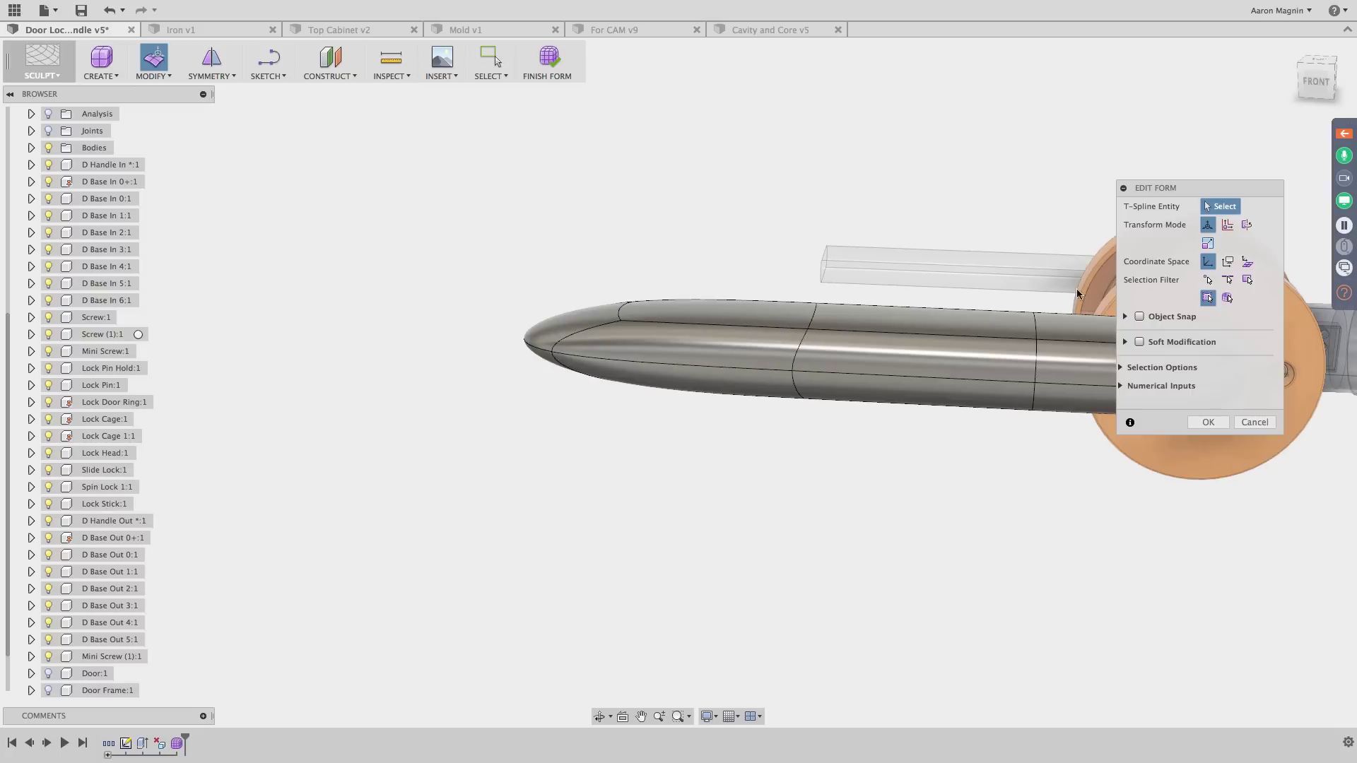
Try selecting the tip's corner vertex and the adjacent side face, clear the selection and examine the whole bar from above
{"action": "left_click", "coordinate": [551, 353]}
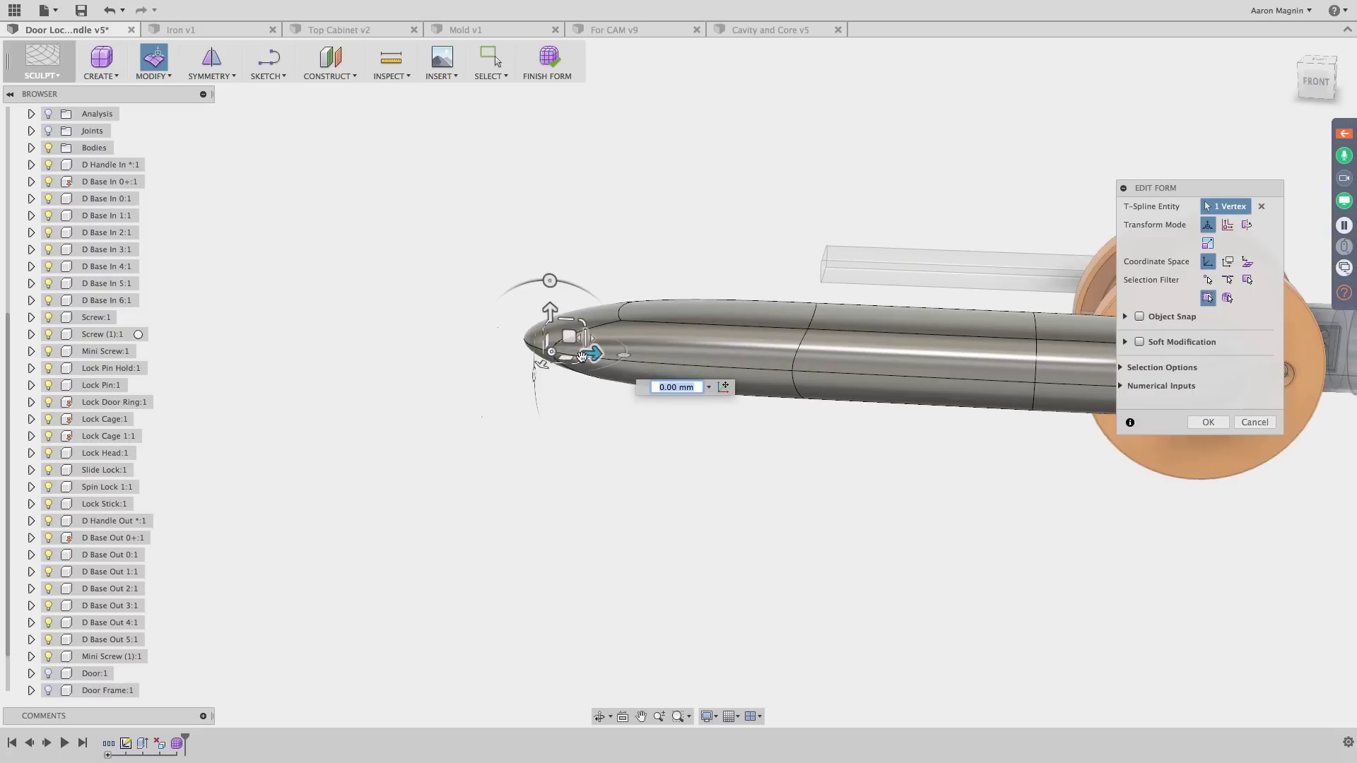
{"action": "left_click", "coordinate": [684, 366]}
{"action": "left_click", "coordinate": [784, 347]}
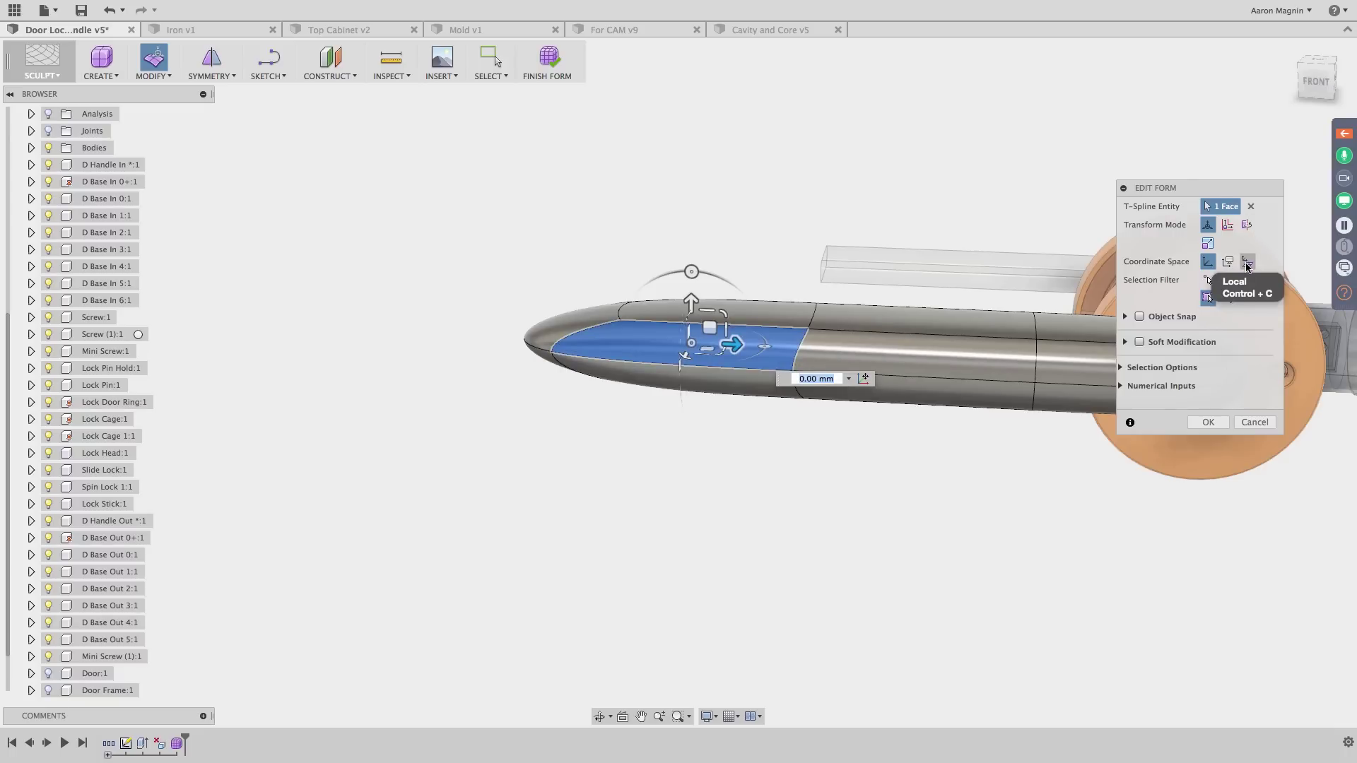
{"action": "left_click", "coordinate": [869, 484]}
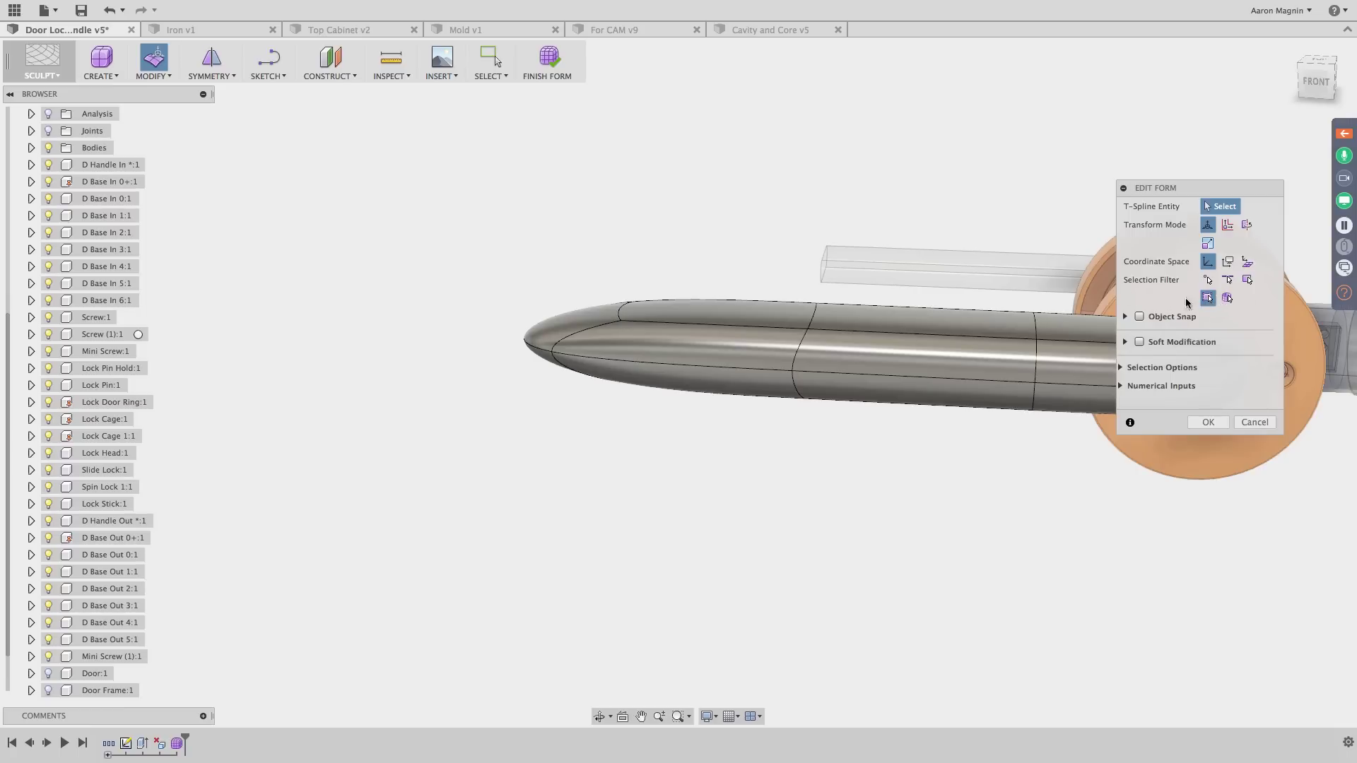
{"action": "middle_click_drag", "start_coordinate": [985, 258], "coordinate": [863, 357], "text": "shift"}
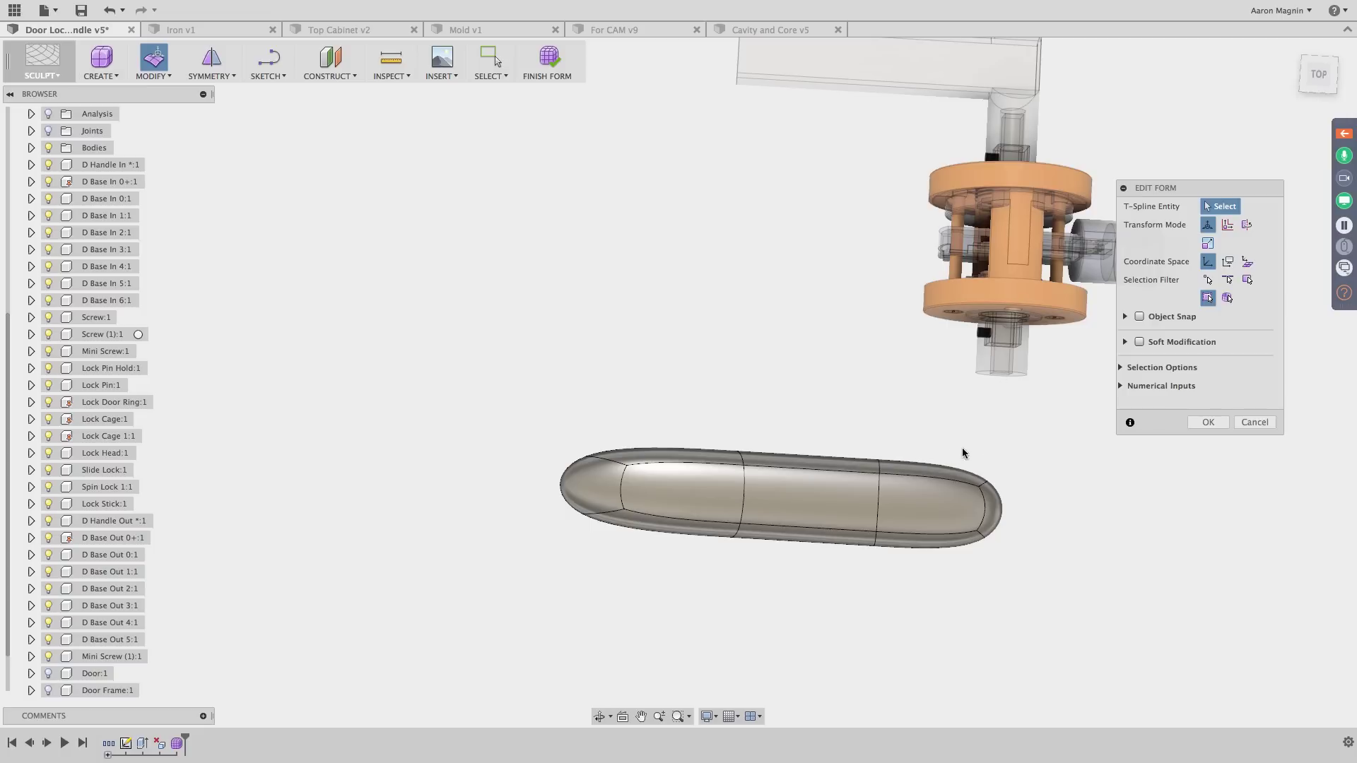
{"action": "middle_click_drag", "start_coordinate": [903, 435], "coordinate": [1113, 297]}
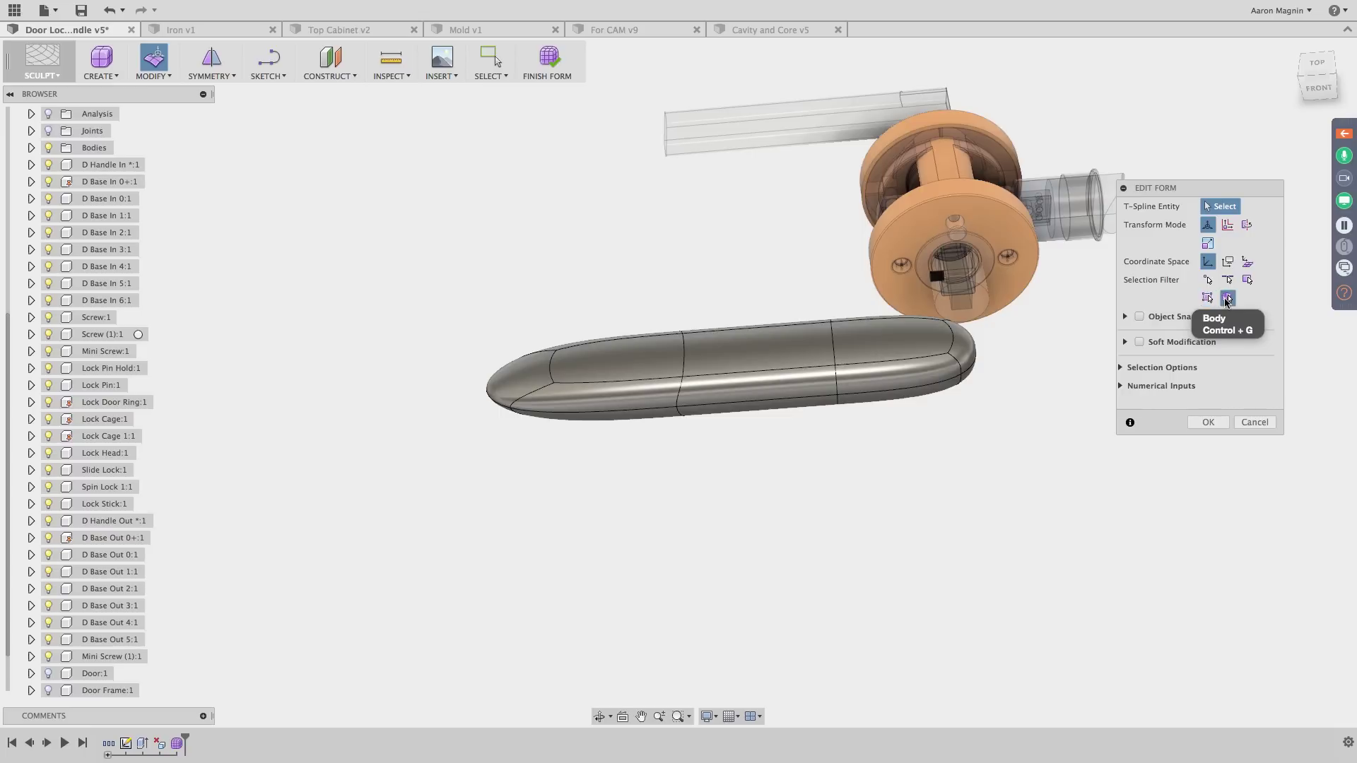
Select the whole bar with the Body filter and reposition it beside the lock, including about 16.6 mm forward and a move downward
{"action": "left_click", "coordinate": [1228, 299]}
{"action": "left_click", "coordinate": [835, 345]}
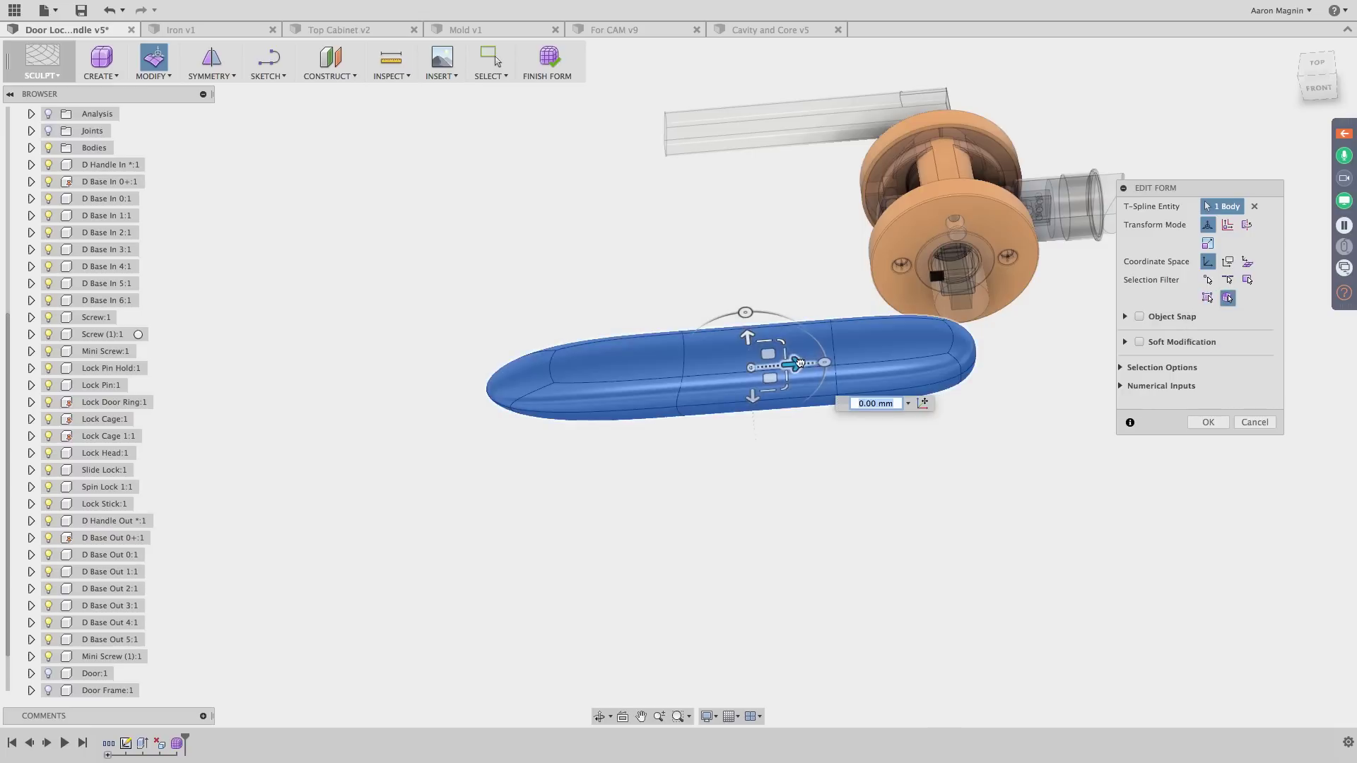
{"action": "left_click_drag", "start_coordinate": [799, 363], "coordinate": [692, 394]}
{"action": "middle_click_drag", "start_coordinate": [749, 331], "coordinate": [771, 375], "text": "shift"}
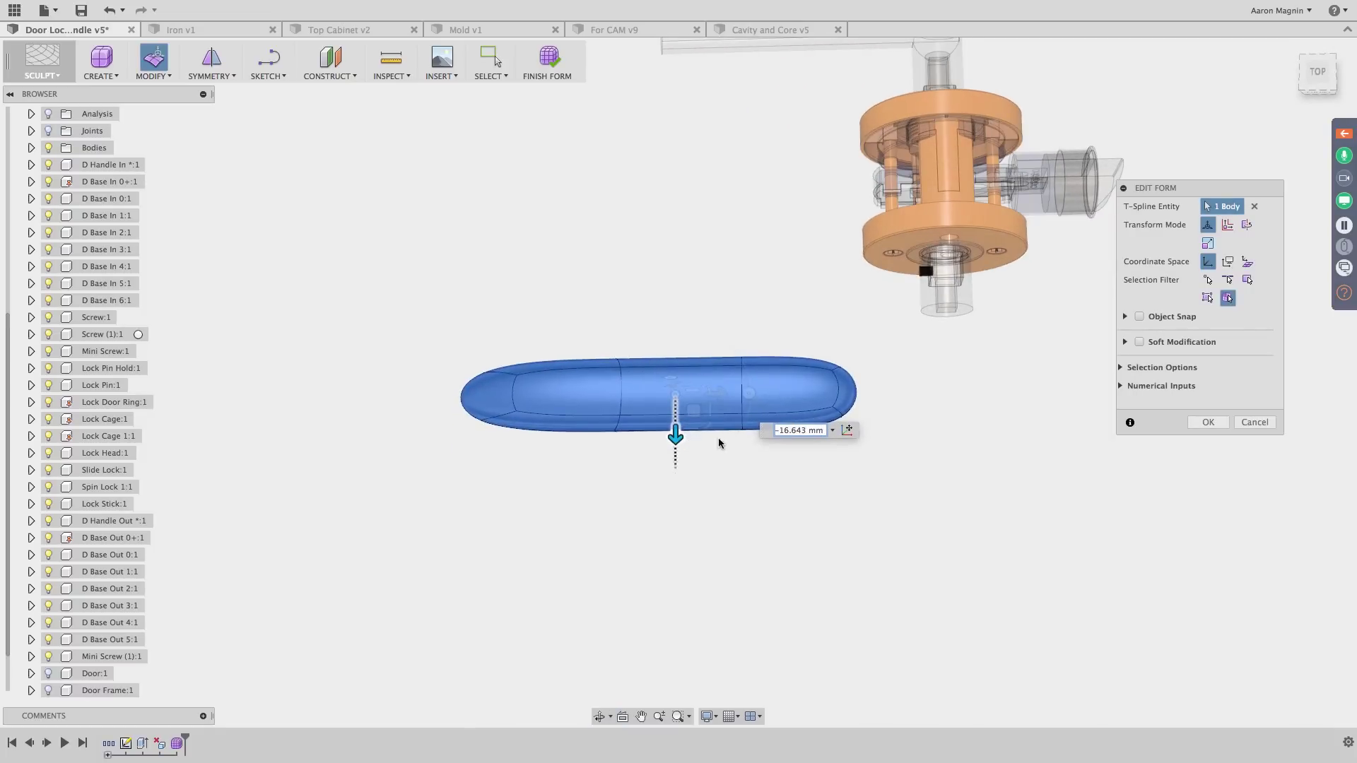
{"action": "middle_click_drag", "start_coordinate": [718, 438], "coordinate": [819, 296], "text": "shift"}
{"action": "left_click_drag", "start_coordinate": [673, 166], "coordinate": [663, 244]}
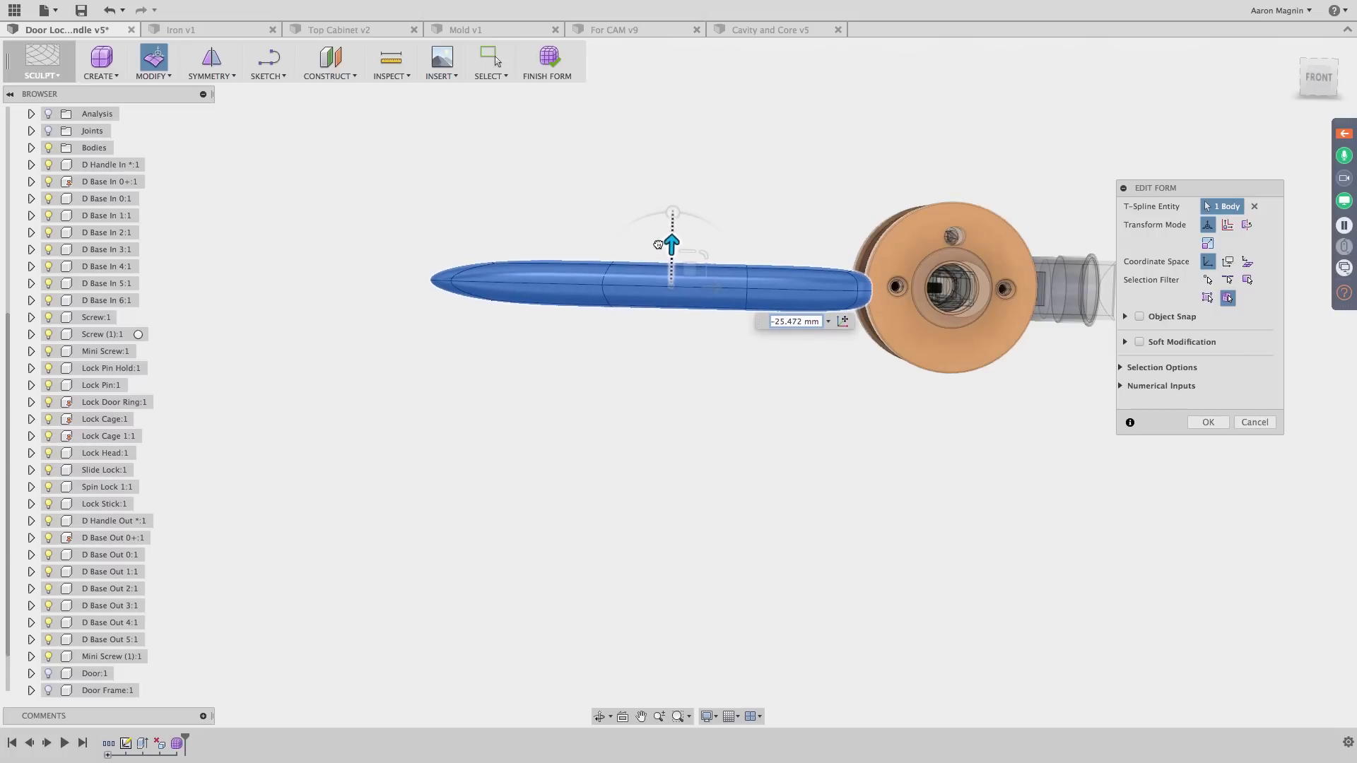
{"action": "middle_click_drag", "start_coordinate": [861, 137], "coordinate": [798, 276], "text": "shift"}
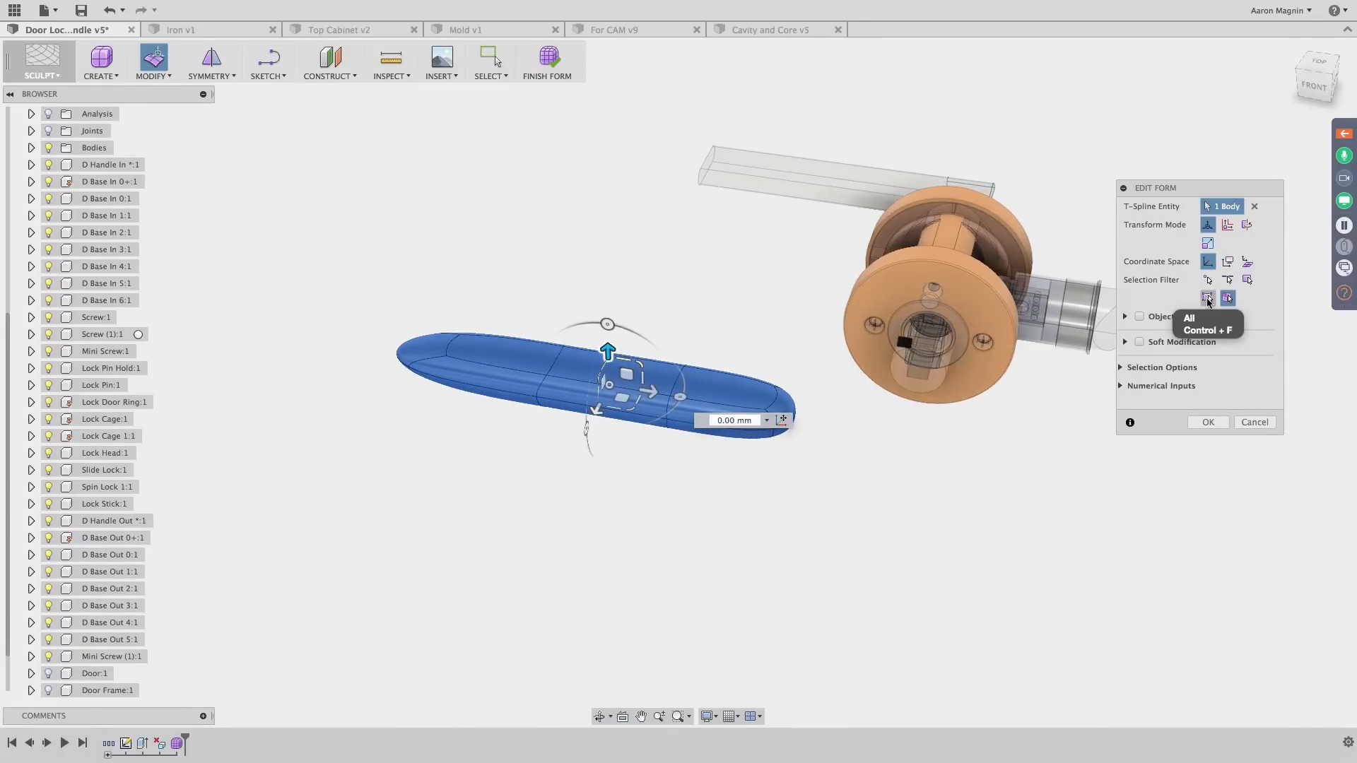
Return the selection filter to All, try selecting individual faces on the bar's top, and clear the selection
{"action": "left_click", "coordinate": [1208, 299]}
{"action": "left_click", "coordinate": [821, 523]}
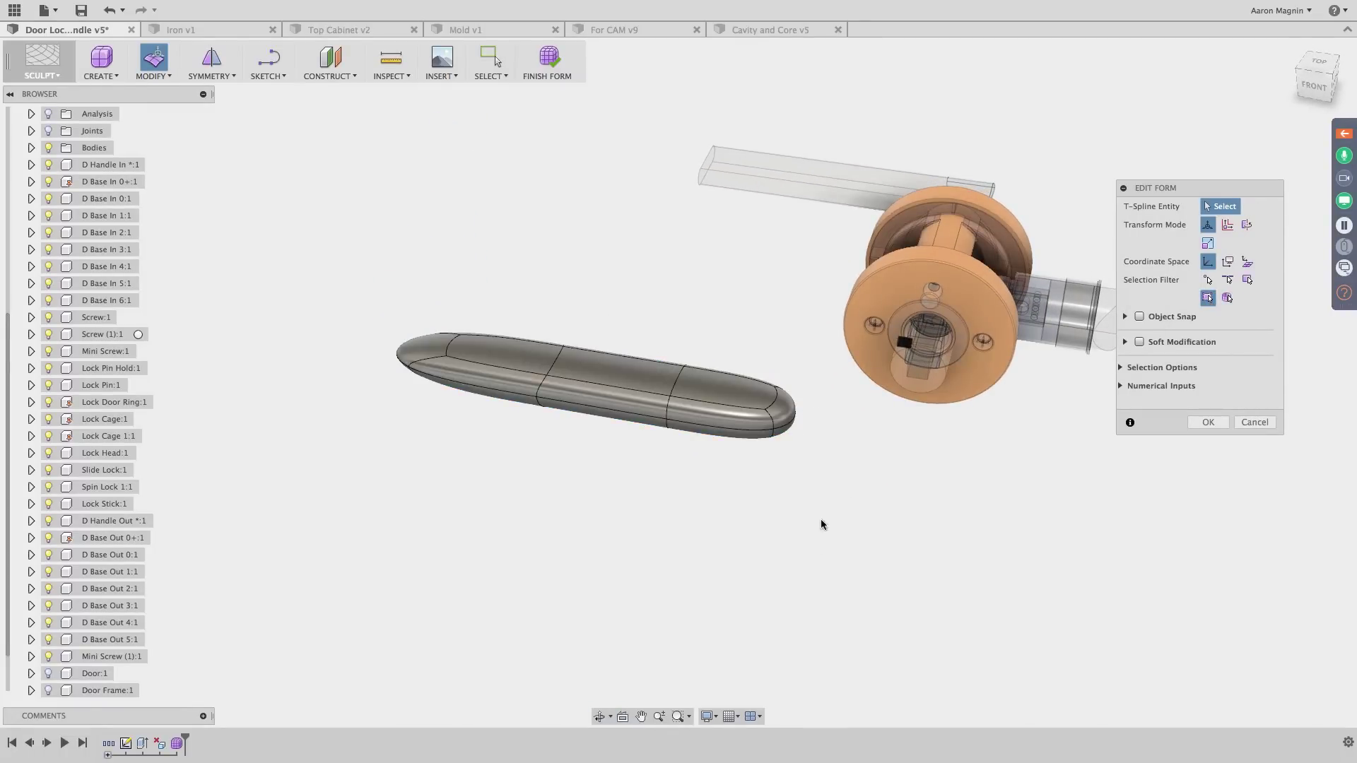
{"action": "left_click", "coordinate": [709, 390]}
{"action": "left_click", "coordinate": [613, 371]}
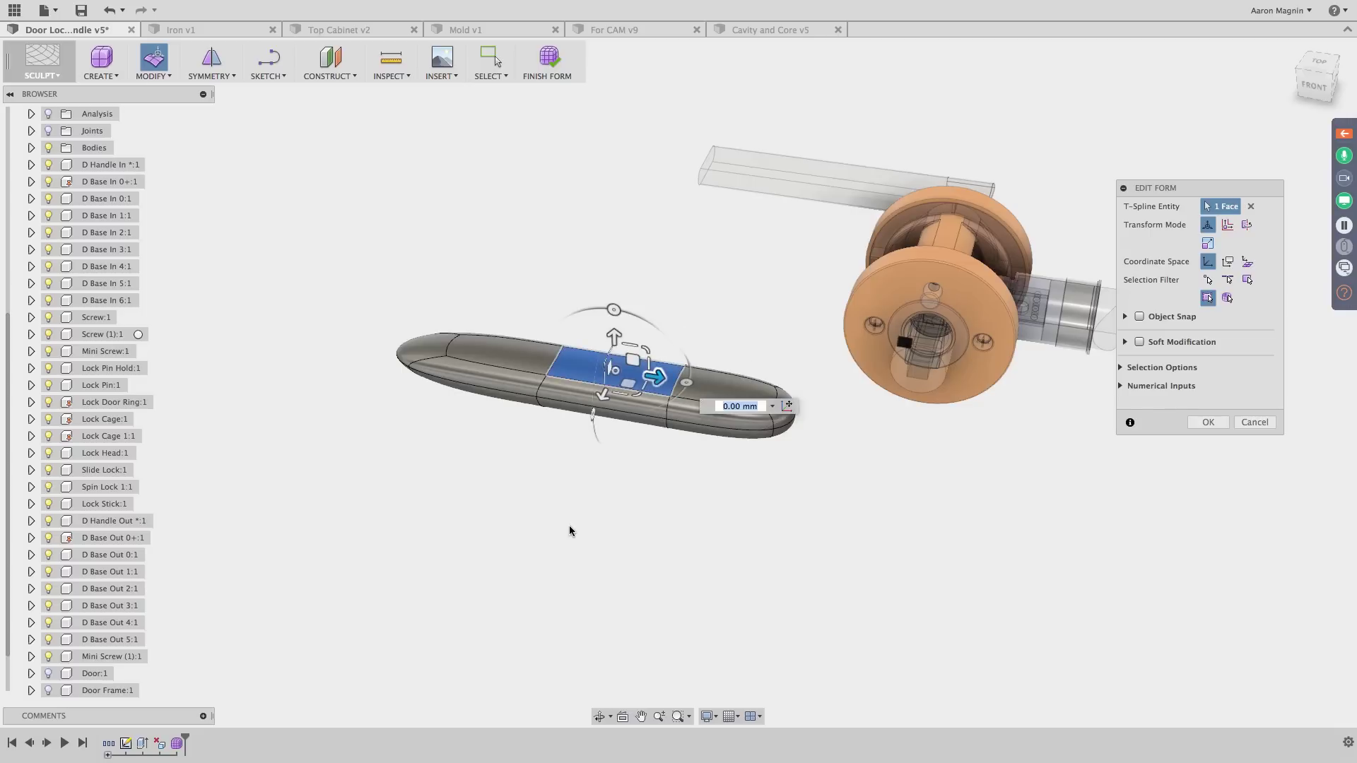
{"action": "left_click", "coordinate": [571, 530]}
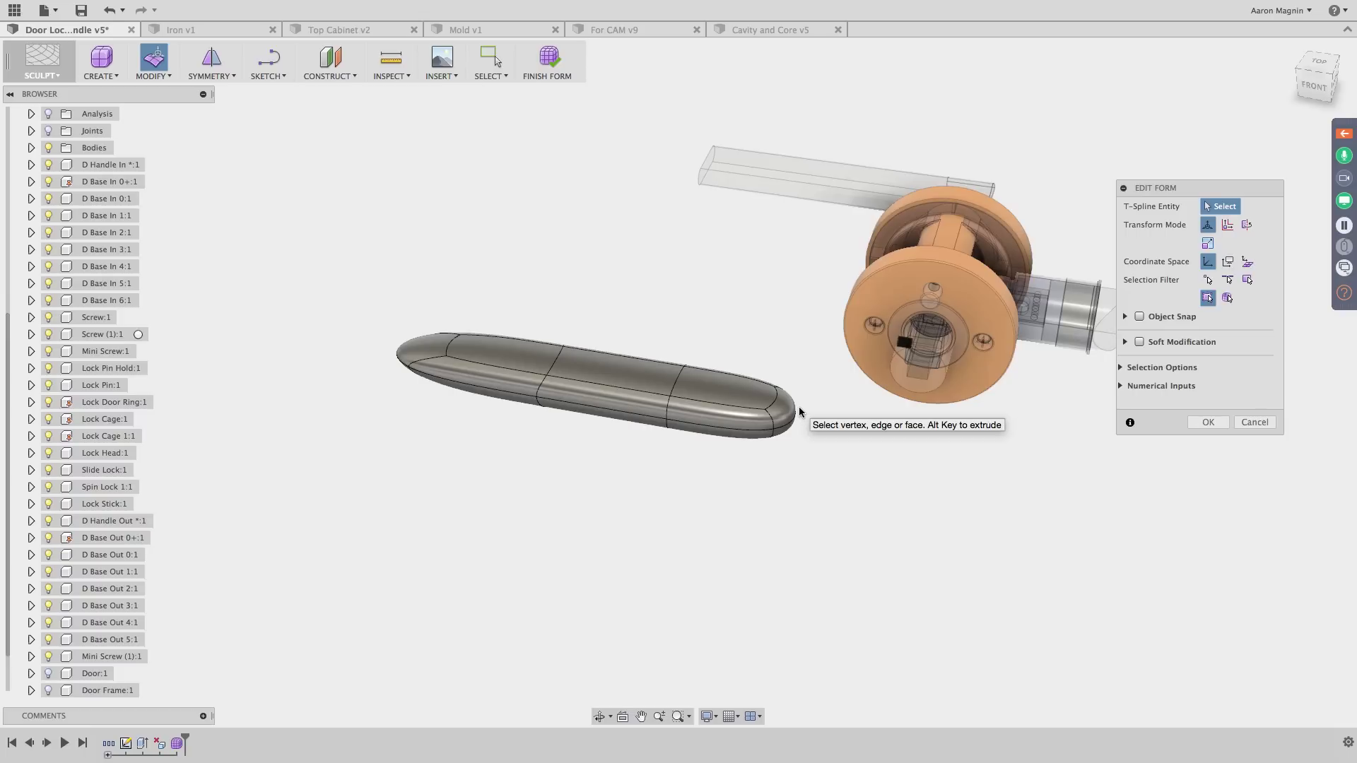
Open the Attached Canvas options from the front view to review them, and close them without inserting an image
{"action": "middle_click_drag", "start_coordinate": [687, 478], "coordinate": [729, 443], "text": "shift"}
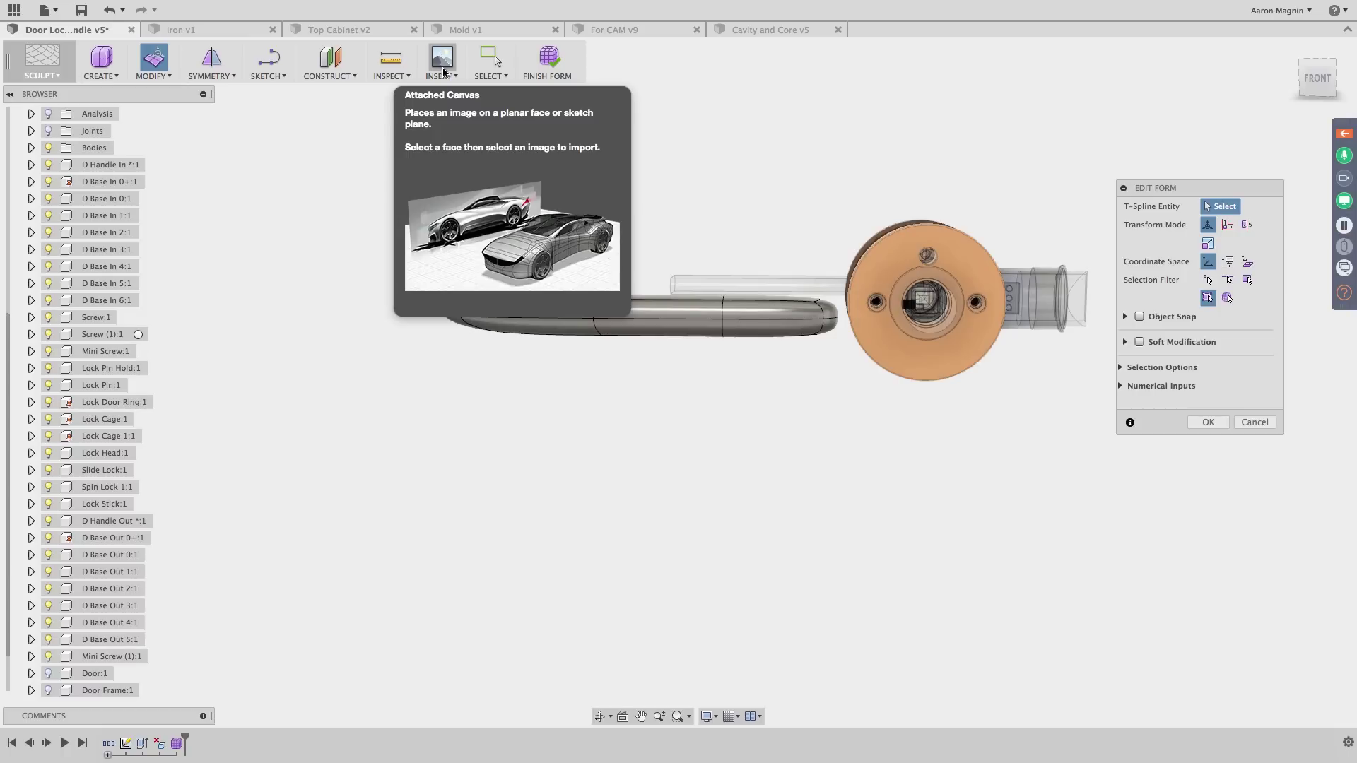
{"action": "left_click", "coordinate": [444, 65]}
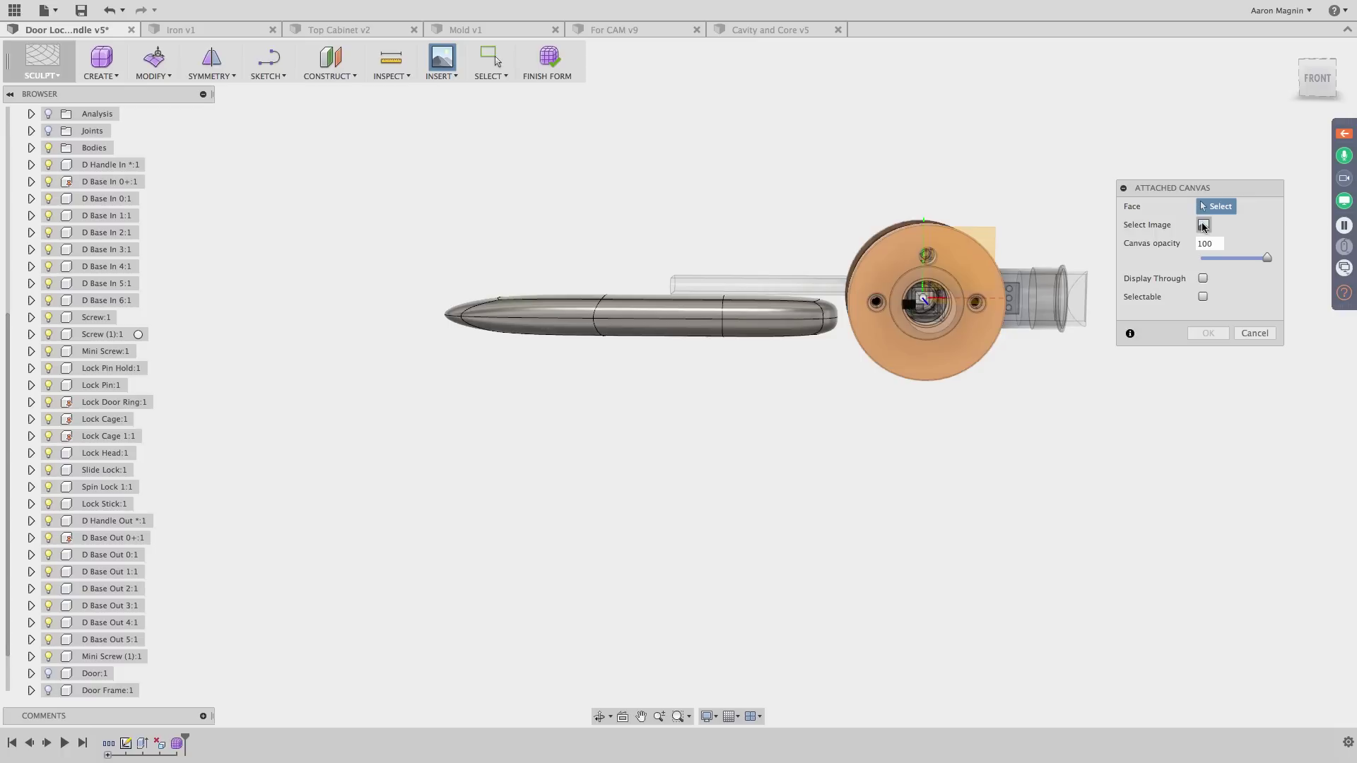
{"action": "left_click", "coordinate": [1244, 337]}
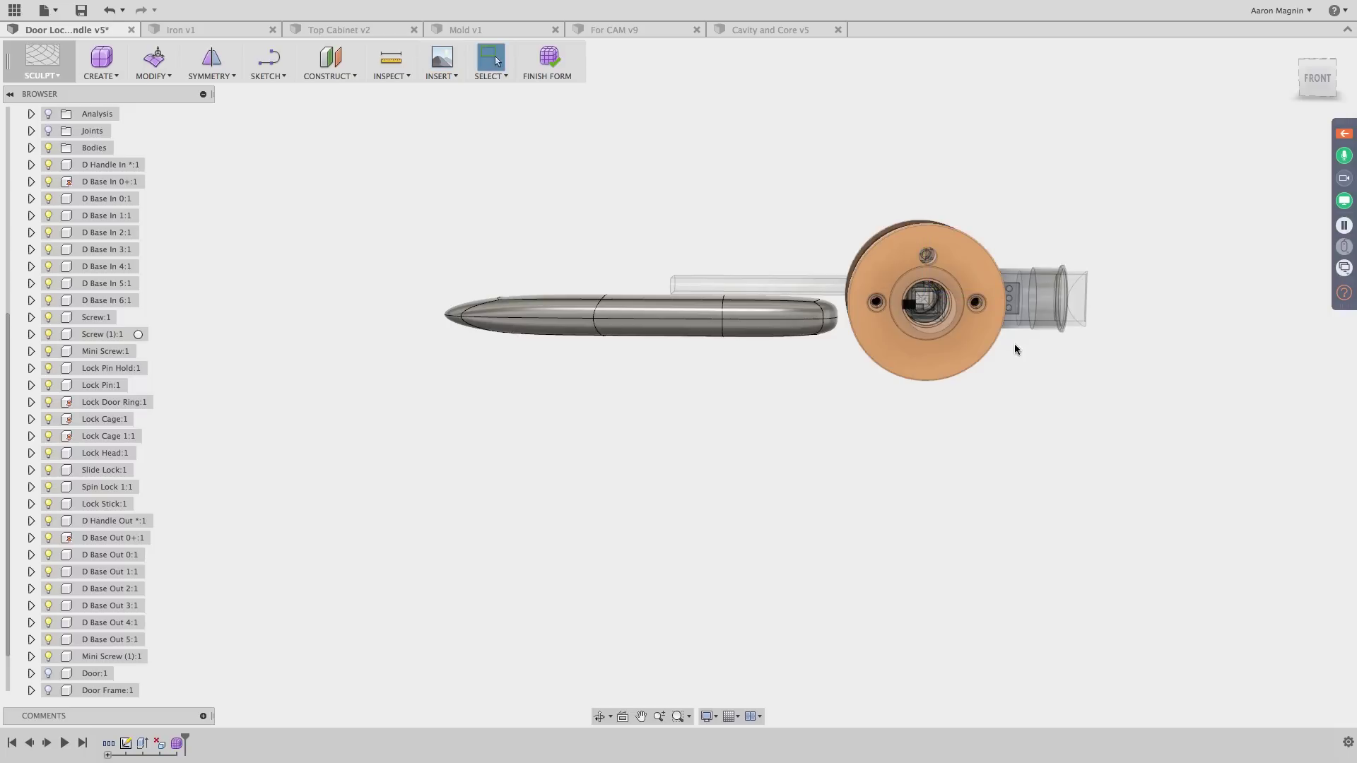
Restart Edit Form and select the band of faces around the bar's middle
{"action": "middle_click_drag", "start_coordinate": [796, 357], "coordinate": [742, 385], "text": "shift"}
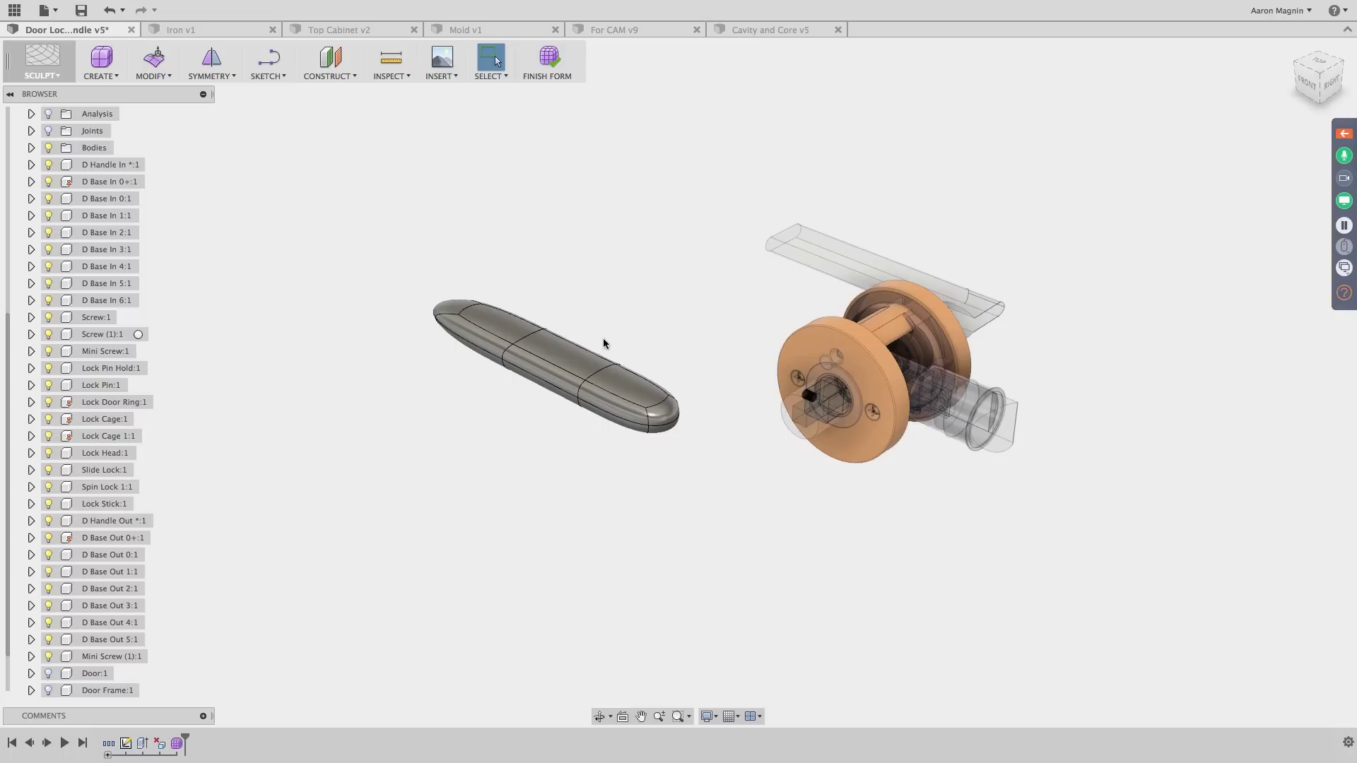
{"action": "scroll", "coordinate": [599, 339], "scroll_direction": "up", "scroll_amount": 2}
{"action": "middle_click_drag", "start_coordinate": [599, 339], "coordinate": [679, 318], "text": "shift"}
{"action": "middle_click_drag", "start_coordinate": [833, 301], "coordinate": [739, 311]}
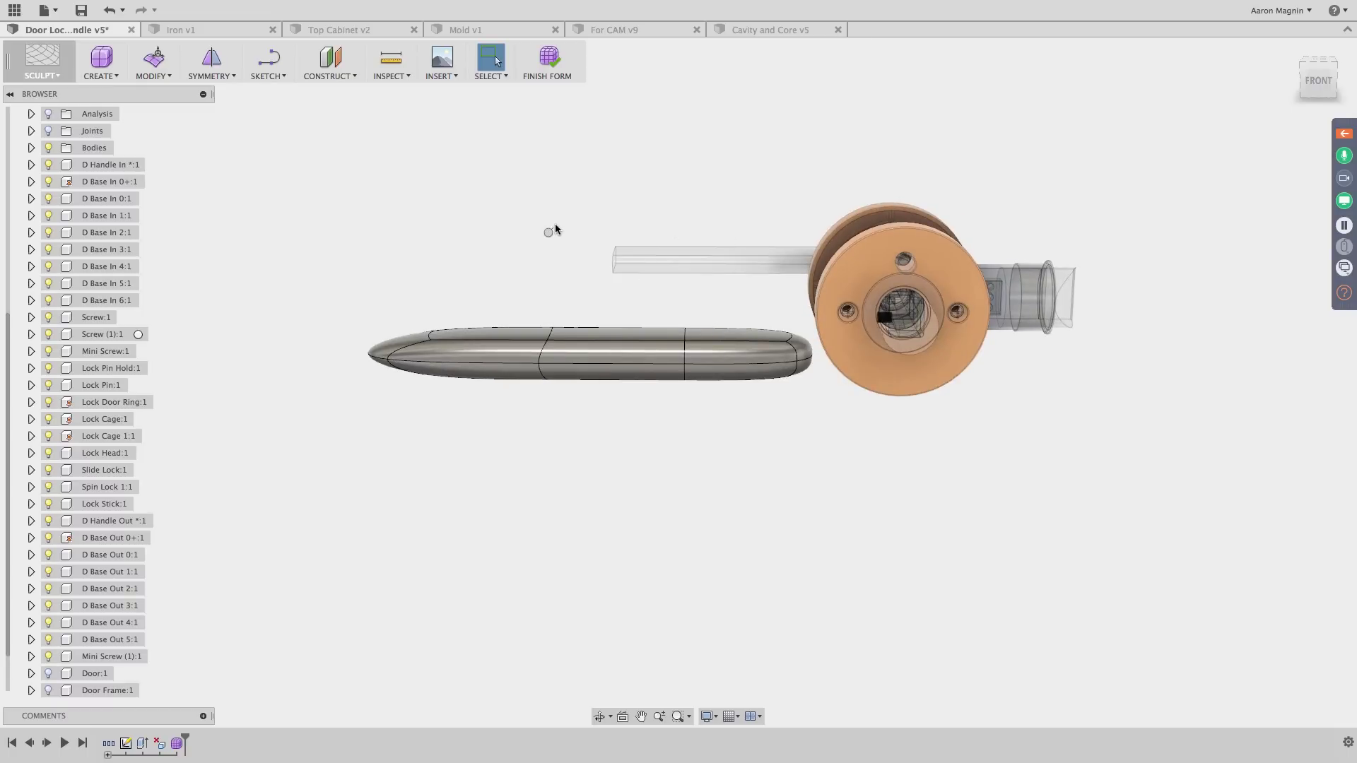
{"action": "right_click_drag", "start_coordinate": [551, 231], "coordinate": [616, 164]}
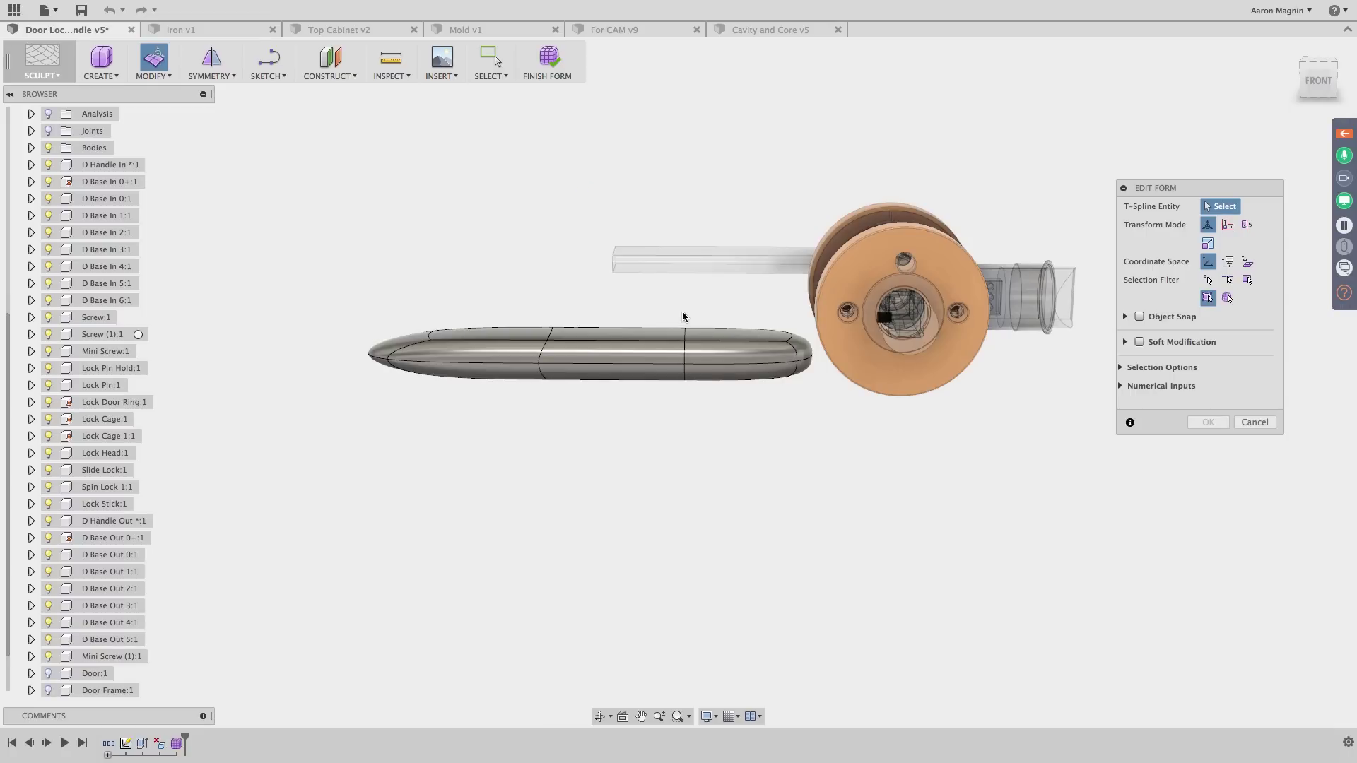
{"action": "double_click", "coordinate": [587, 395]}
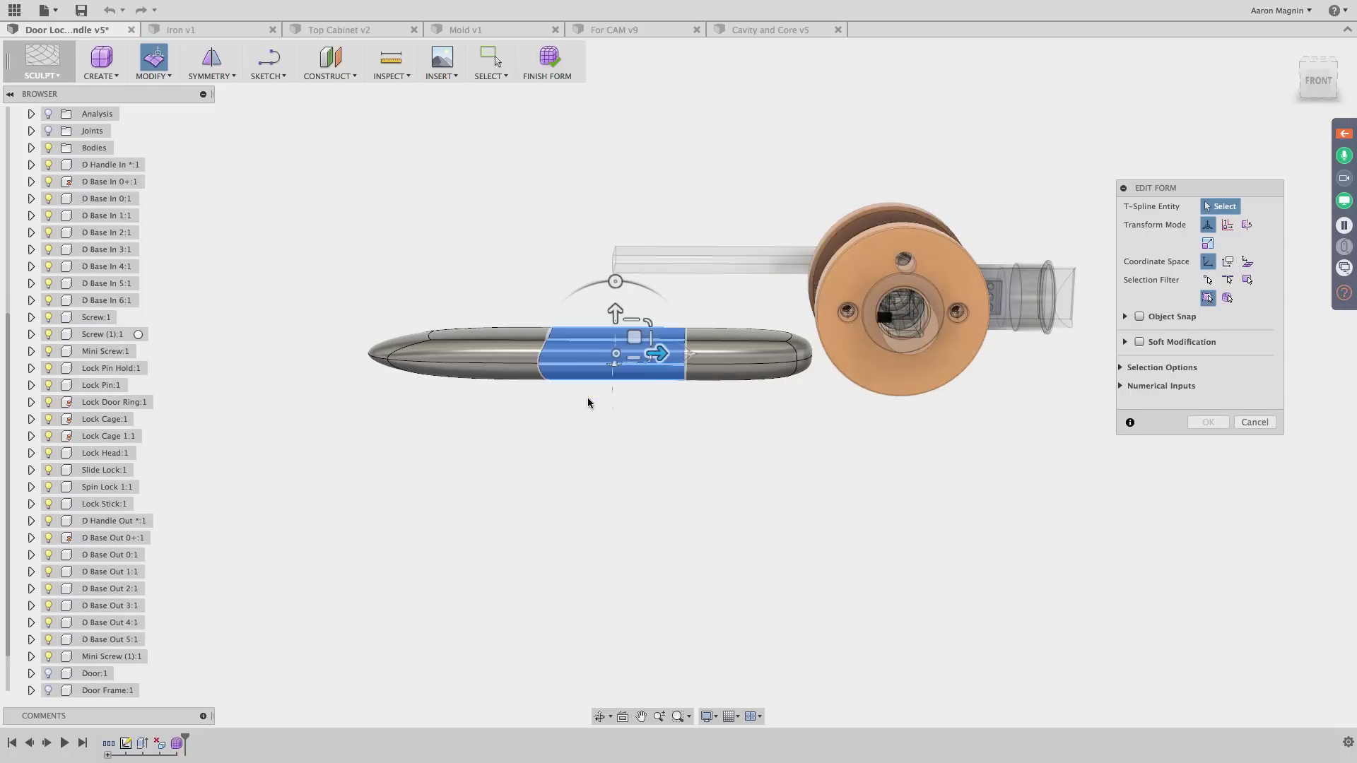
{"action": "mouse_move", "coordinate": [598, 395]}
{"action": "middle_mouse_down", "text": "shift"}
{"action": "mouse_move", "coordinate": [526, 382]}
{"action": "mouse_move", "coordinate": [614, 390]}
{"action": "middle_mouse_up", "text": "shift"}
Try window-selecting the lock-side half of the bar in both directions and clear the selection
{"action": "left_click_drag", "start_coordinate": [840, 457], "coordinate": [638, 299]}
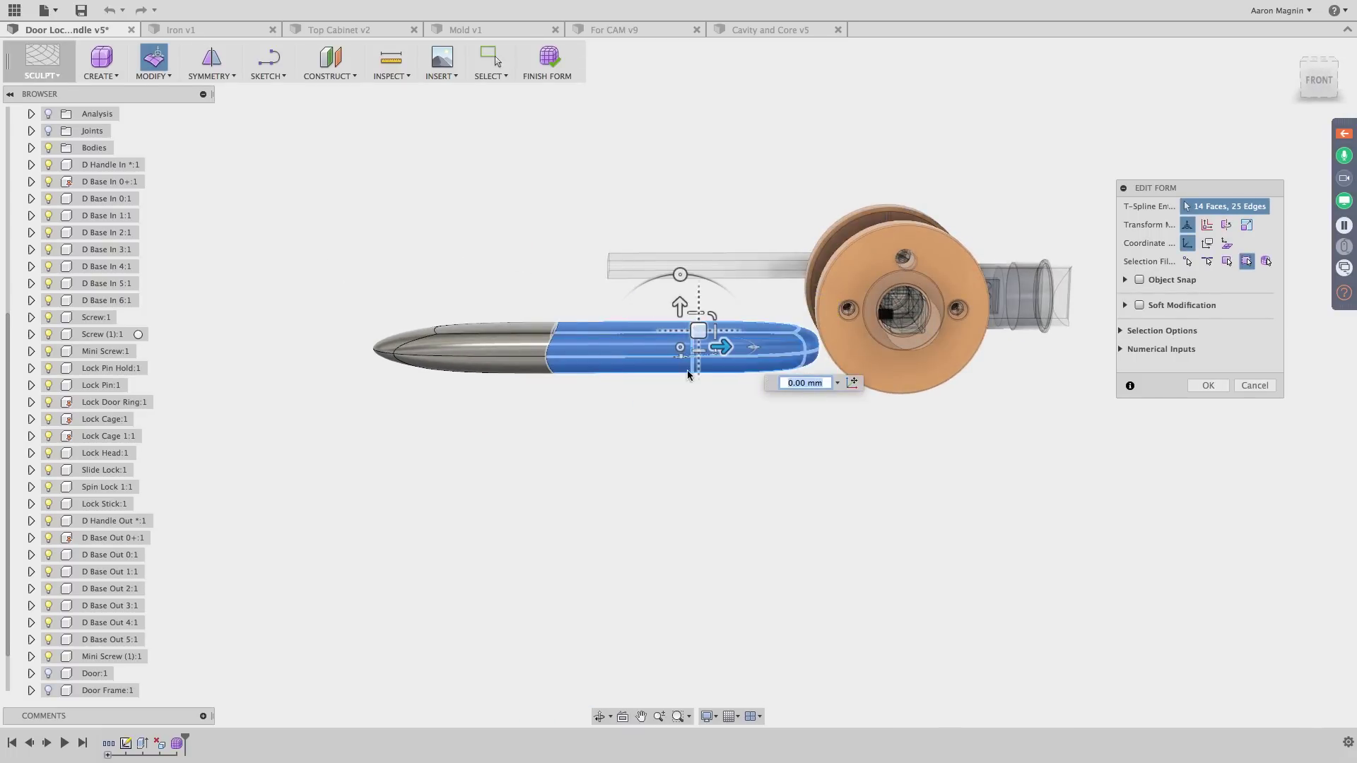
{"action": "left_click", "coordinate": [586, 235]}
{"action": "left_click_drag", "start_coordinate": [612, 217], "coordinate": [900, 451]}
{"action": "left_click_drag", "start_coordinate": [744, 387], "coordinate": [838, 425]}
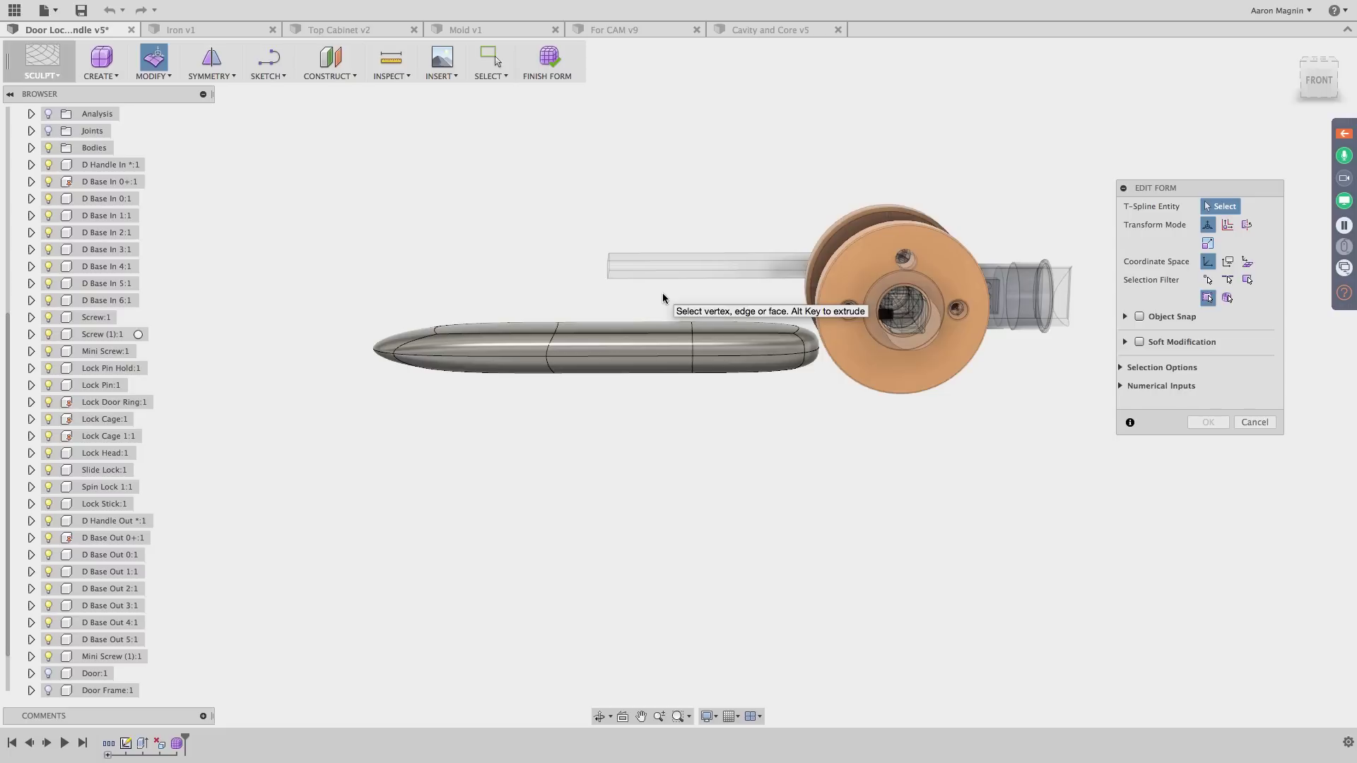
Raise the bar's middle section in the front view to bow the handle upward, and clear the selection
{"action": "left_click", "coordinate": [497, 75]}
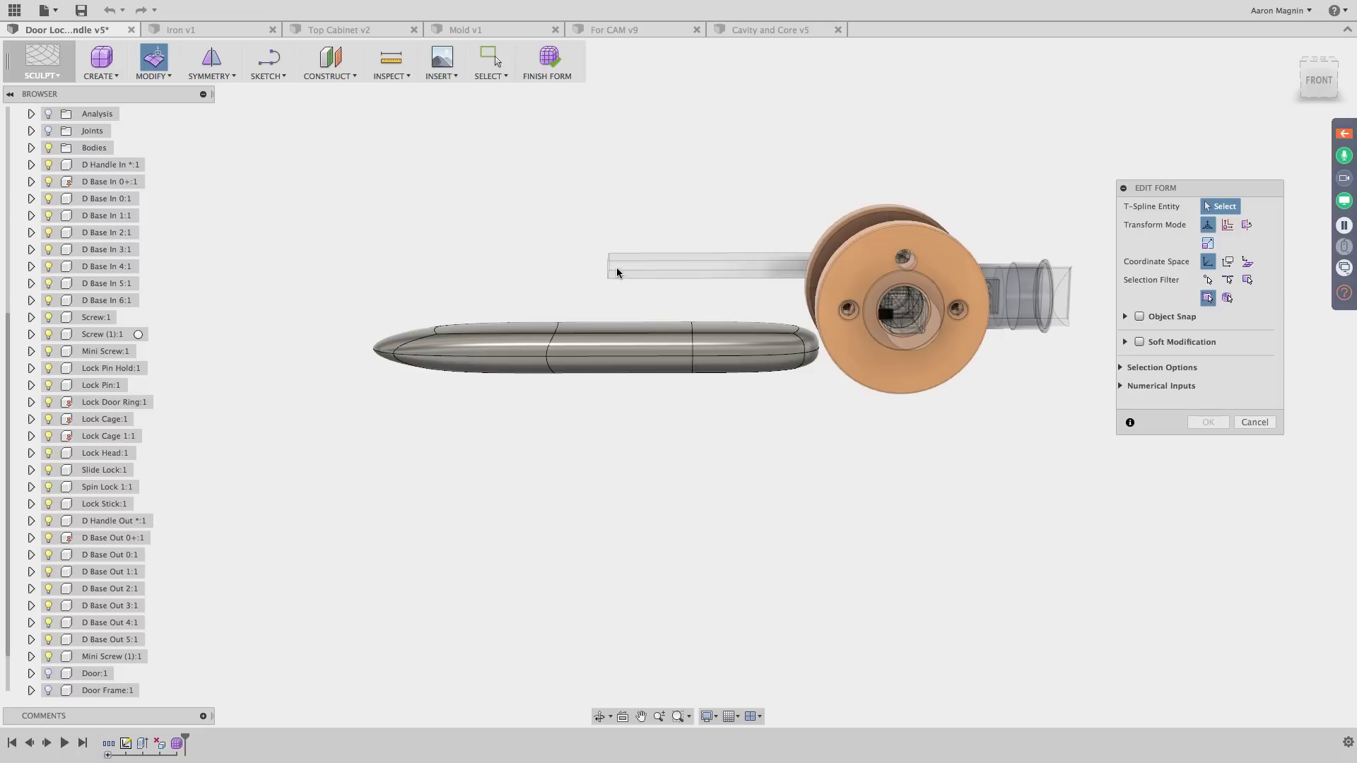
{"action": "left_click_drag", "start_coordinate": [617, 269], "coordinate": [681, 283]}
{"action": "left_click", "coordinate": [710, 415]}
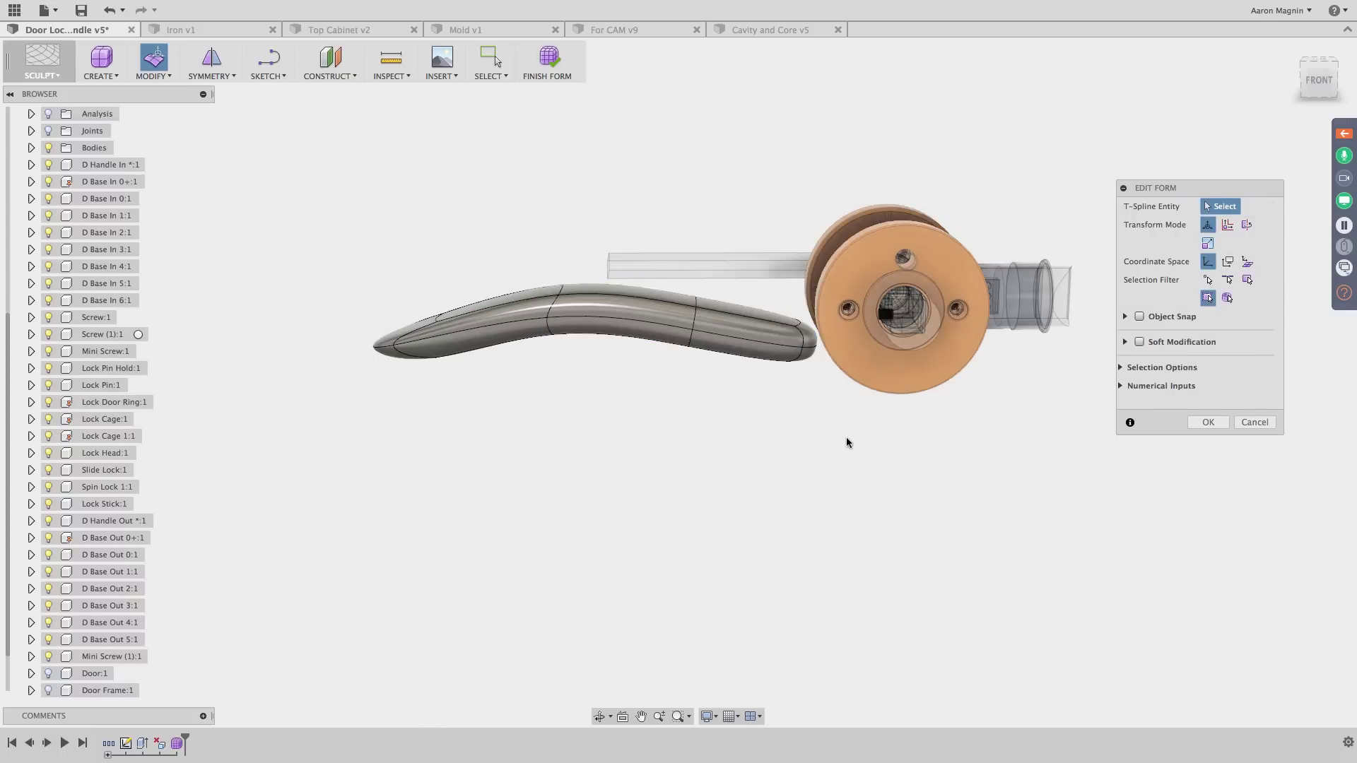
Window-select the faces and edges of the handle's lock-side end section and rotate them to turn the end into an S-curve
{"action": "left_click_drag", "start_coordinate": [846, 437], "coordinate": [668, 262]}
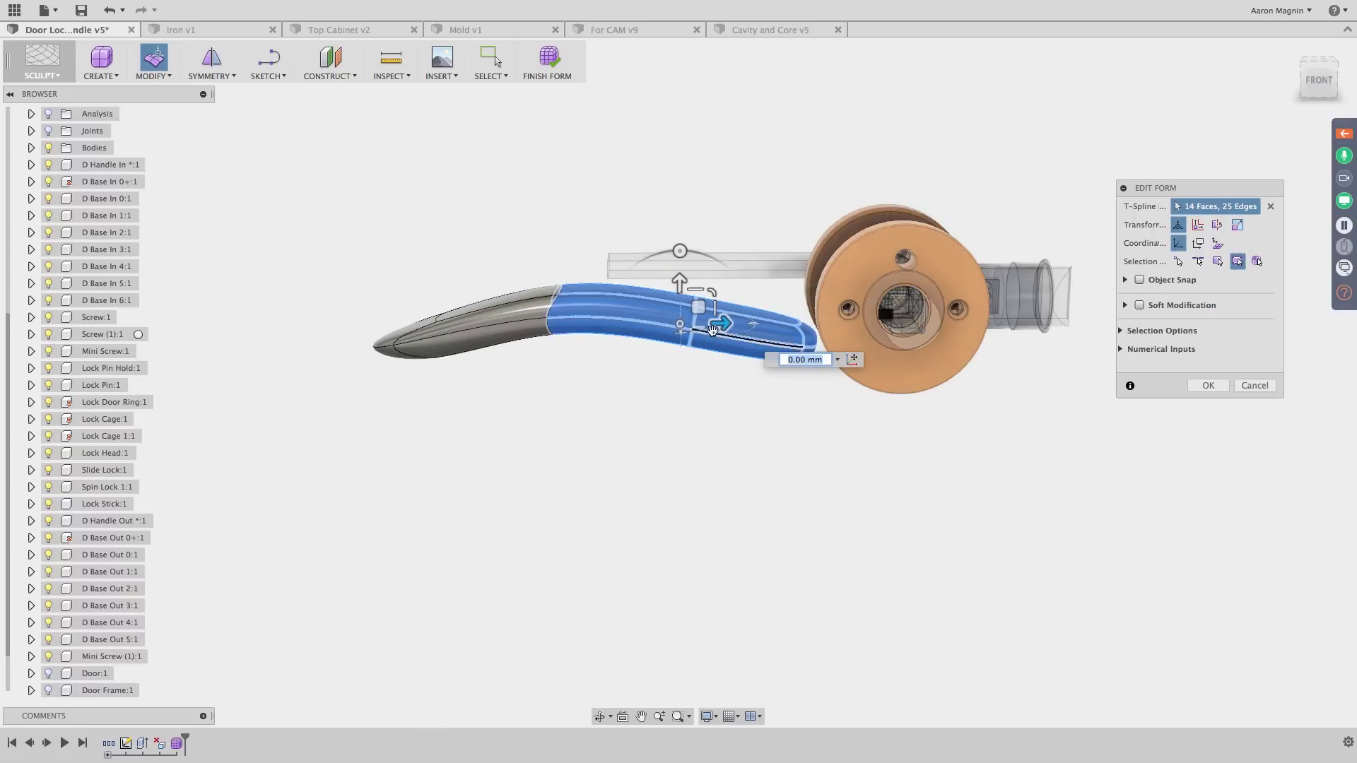
{"action": "left_click", "coordinate": [774, 442]}
{"action": "left_click_drag", "start_coordinate": [736, 224], "coordinate": [846, 456]}
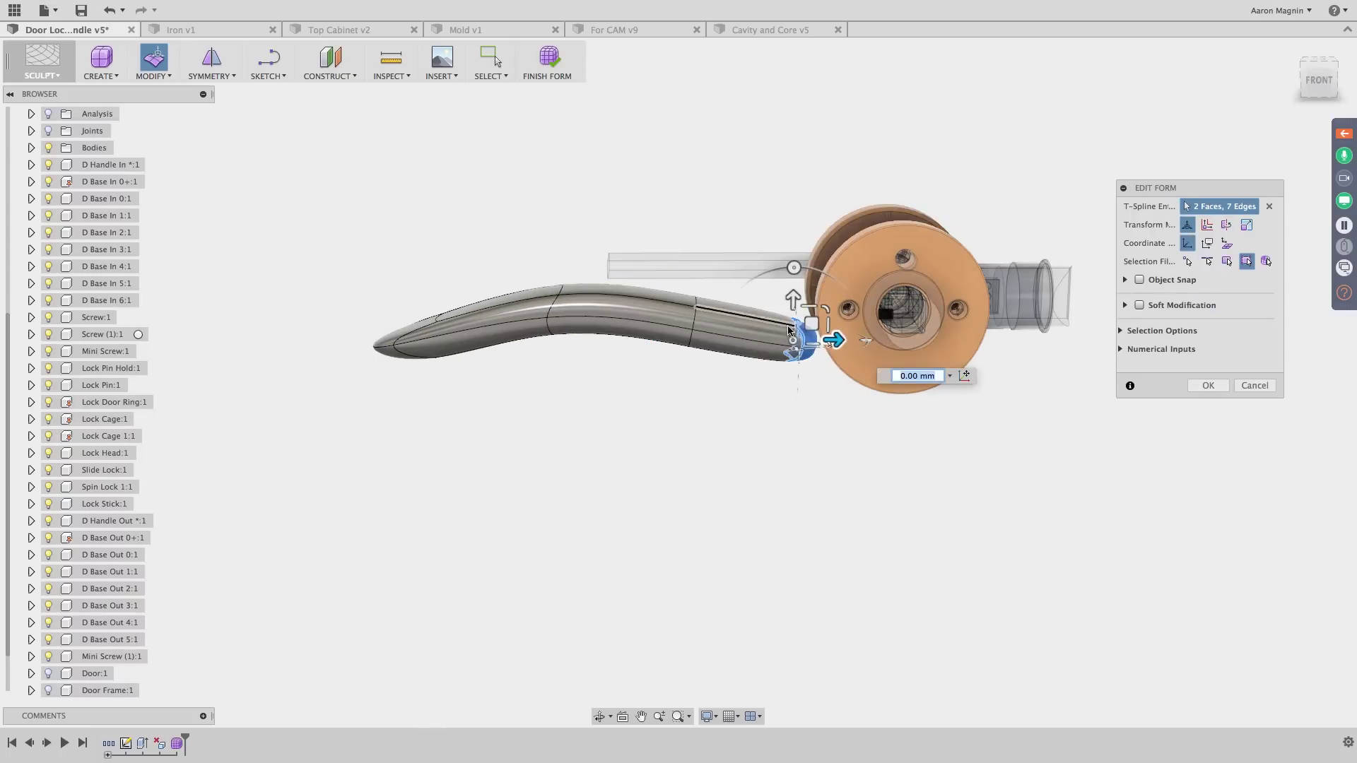
{"action": "left_click_drag", "start_coordinate": [672, 224], "coordinate": [820, 430]}
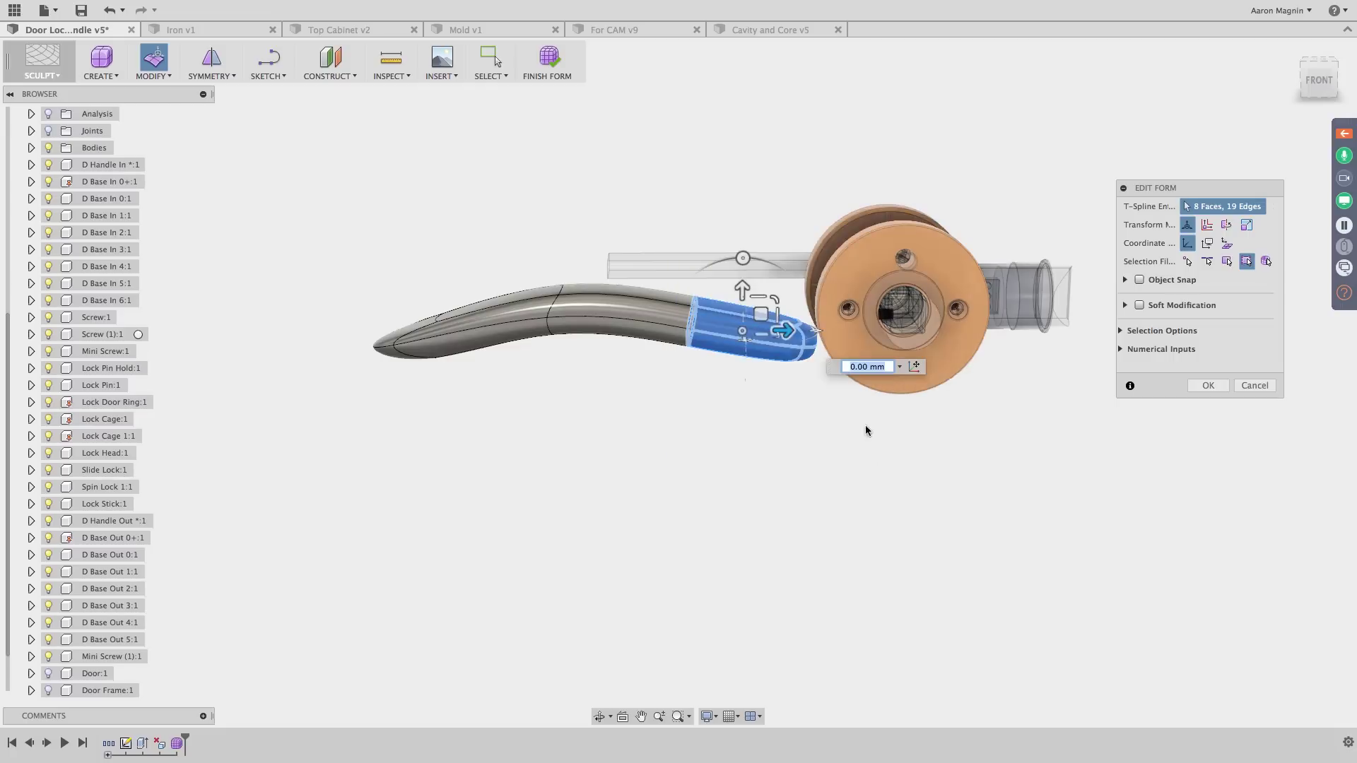
{"action": "left_click_drag", "start_coordinate": [746, 291], "coordinate": [719, 274]}
{"action": "middle_click_drag", "start_coordinate": [718, 274], "coordinate": [574, 382], "text": "shift"}
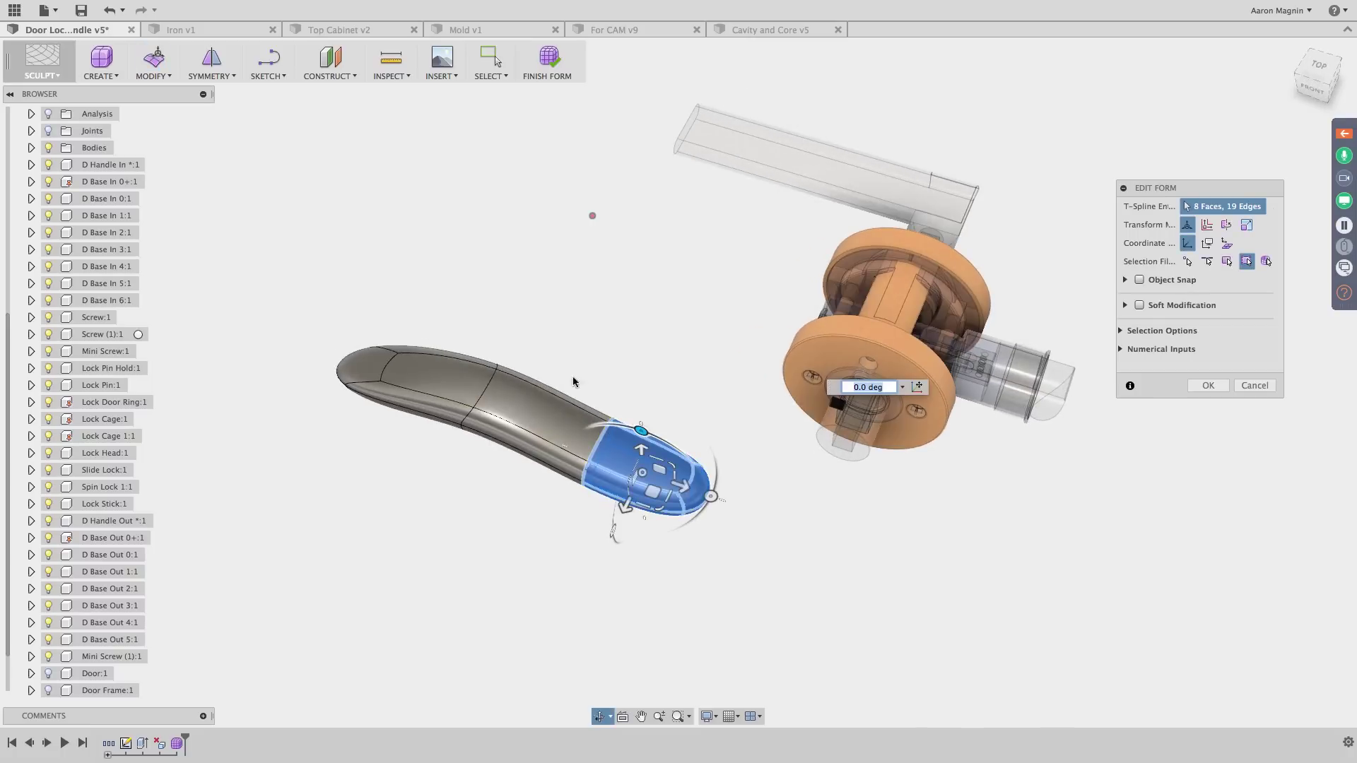
Select all faces and edges of the form from above, scale them slightly narrower across the width, and clear the selection
{"action": "left_click", "coordinate": [486, 436]}
{"action": "middle_click_drag", "start_coordinate": [484, 436], "coordinate": [704, 448], "text": "shift"}
{"action": "left_click", "coordinate": [651, 298]}
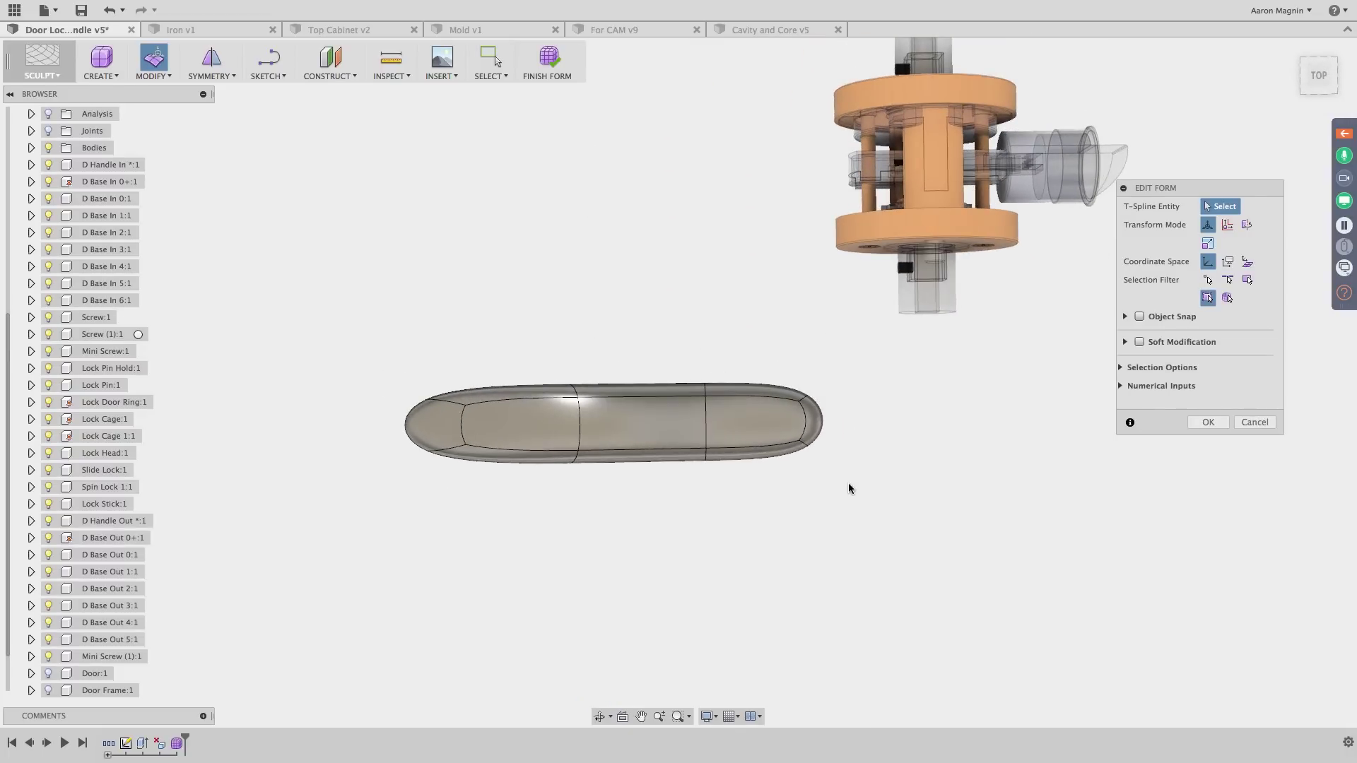
{"action": "left_click_drag", "start_coordinate": [857, 493], "coordinate": [363, 365]}
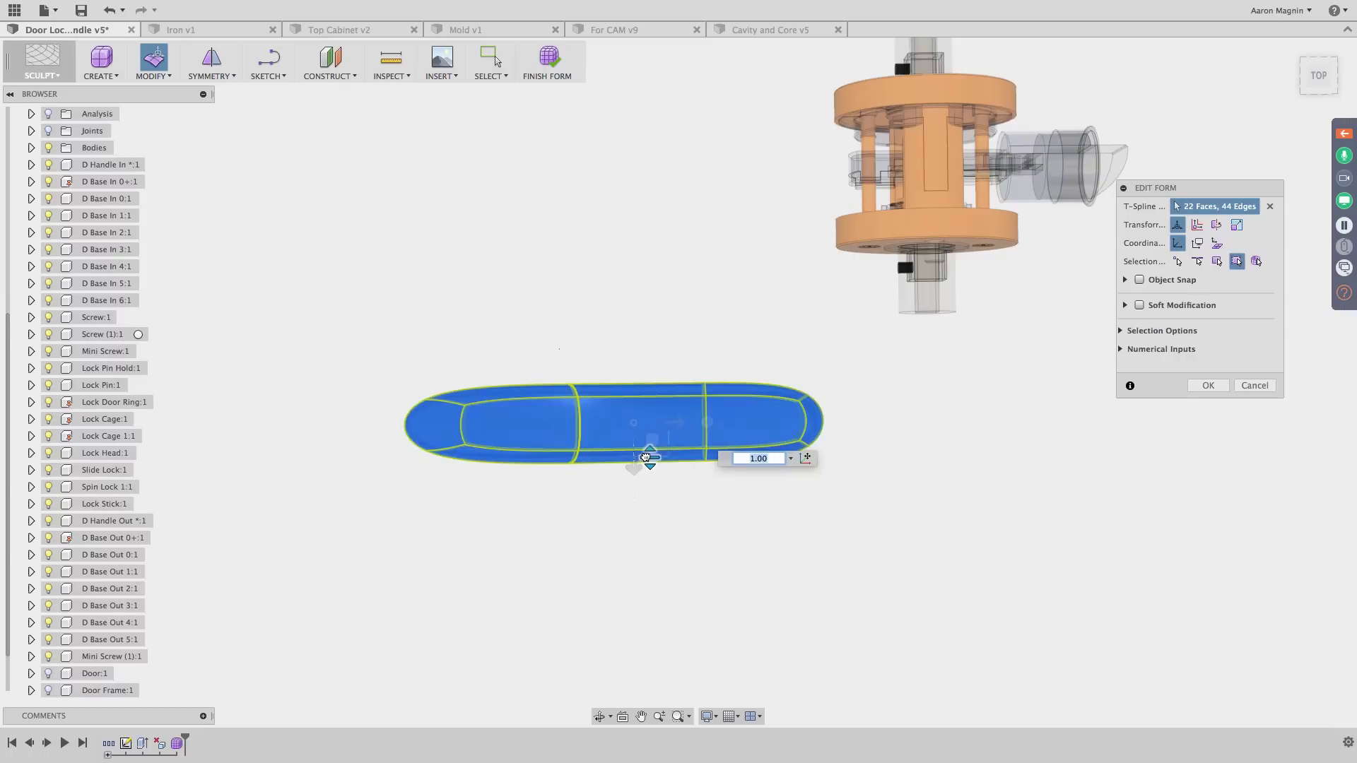
{"action": "left_click_drag", "start_coordinate": [645, 457], "coordinate": [648, 454]}
{"action": "middle_click_drag", "start_coordinate": [708, 256], "coordinate": [665, 386]}
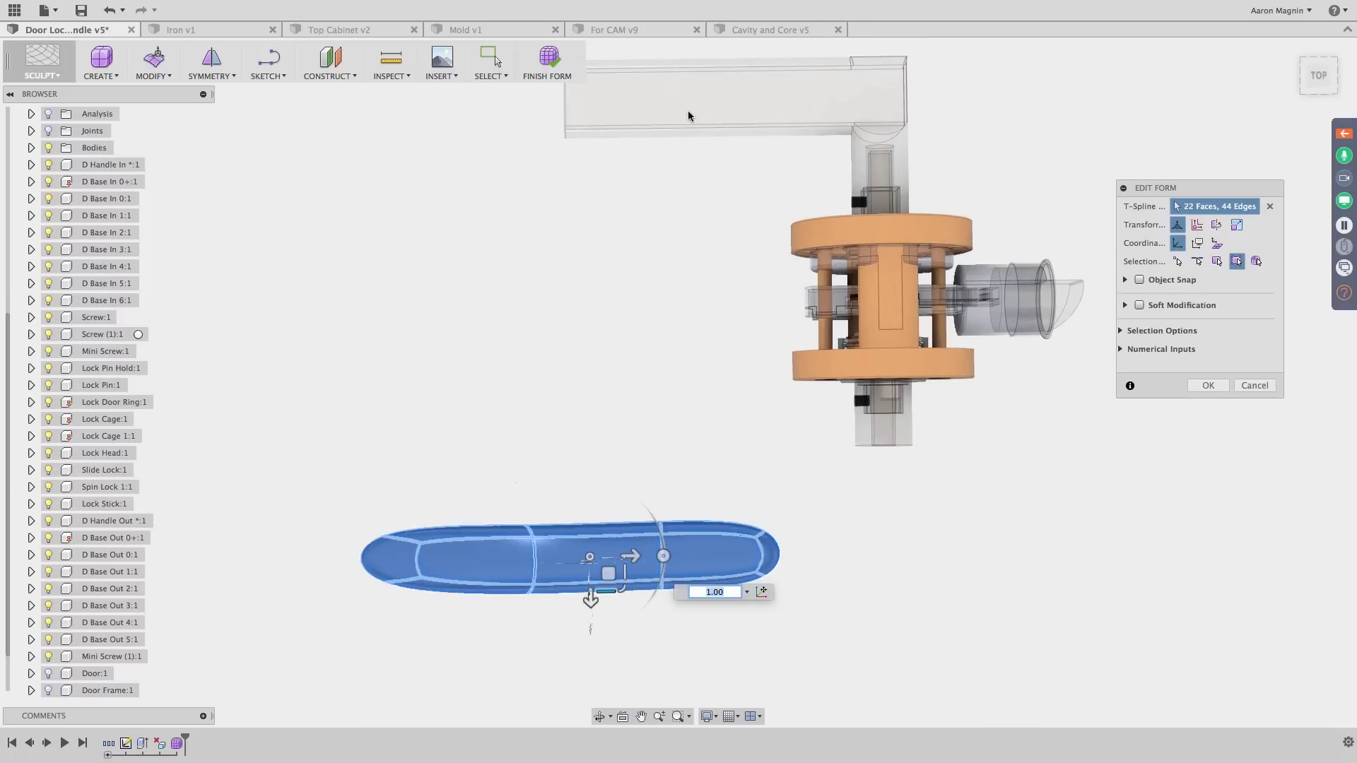
{"action": "middle_click_drag", "start_coordinate": [536, 441], "coordinate": [543, 361], "text": "shift"}
{"action": "left_click", "coordinate": [521, 397]}
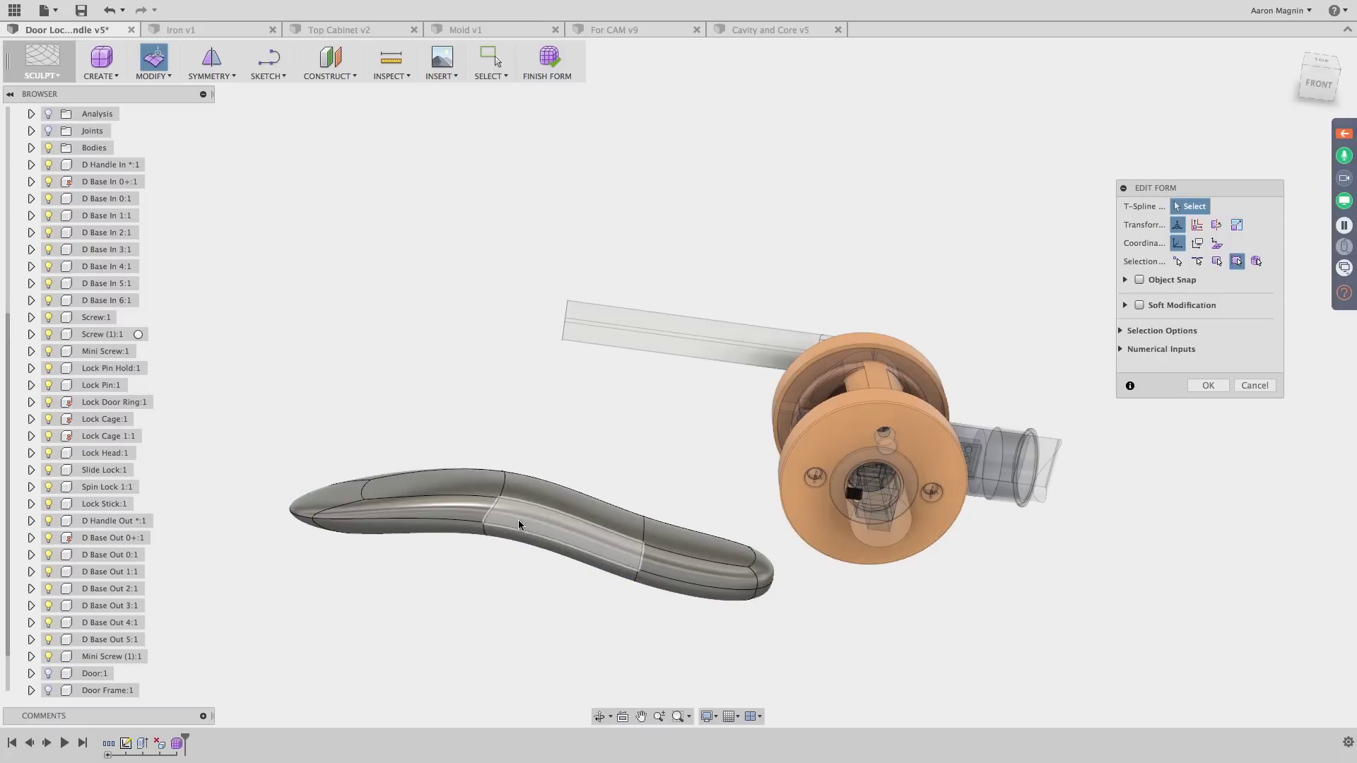
Delete the two rounded cap faces at the handle's lock-side end to leave that end open
{"action": "left_click", "coordinate": [761, 576]}
{"action": "left_click", "coordinate": [668, 427]}
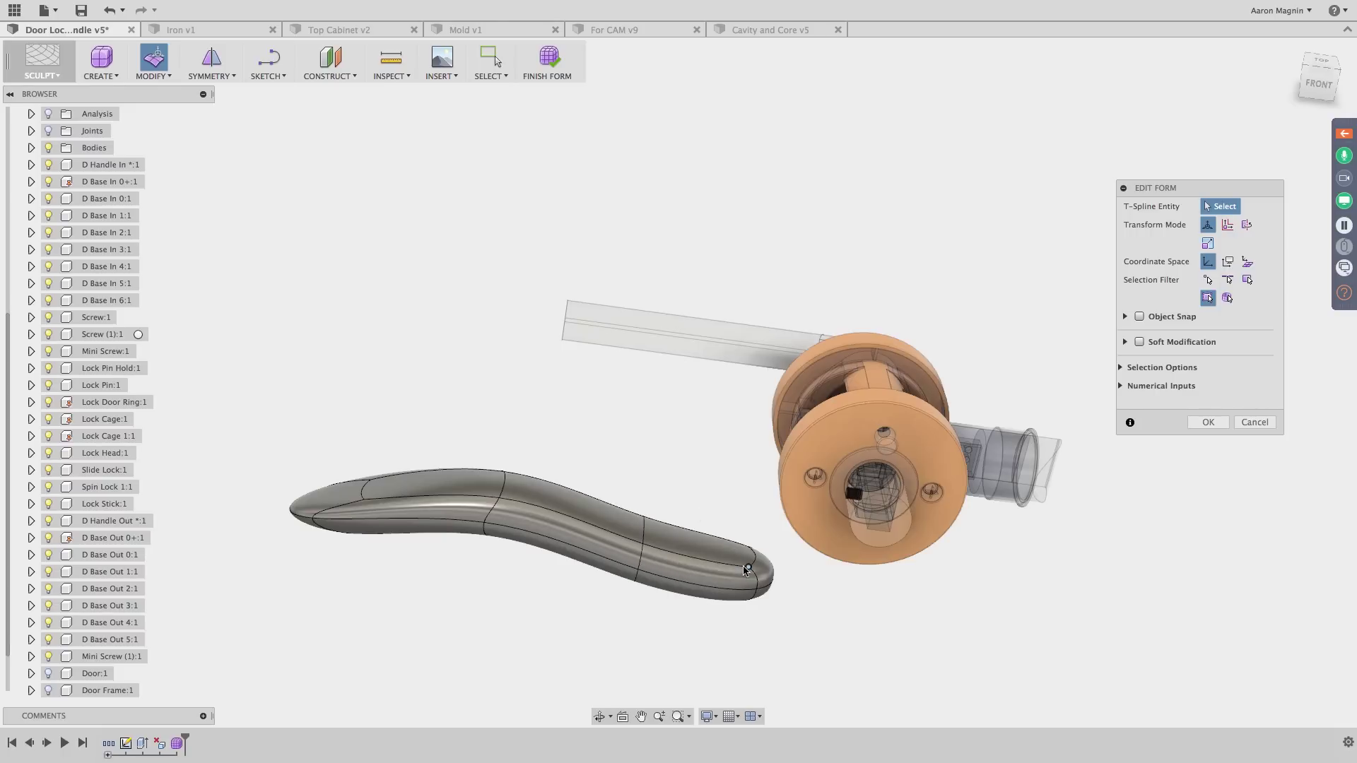
{"action": "middle_click_drag", "start_coordinate": [746, 571], "coordinate": [624, 540], "text": "shift"}
{"action": "scroll", "coordinate": [623, 540], "scroll_direction": "up", "scroll_amount": 3}
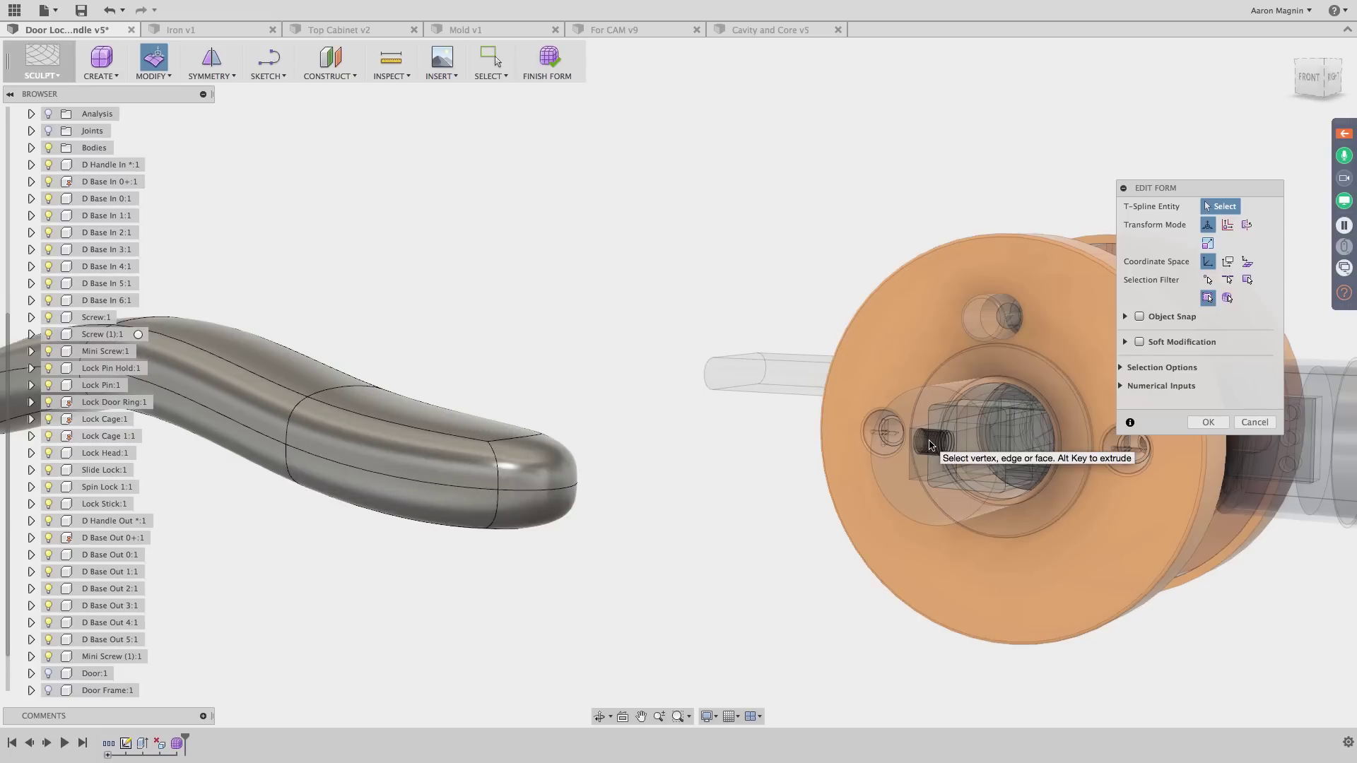
{"action": "left_click", "coordinate": [539, 465]}
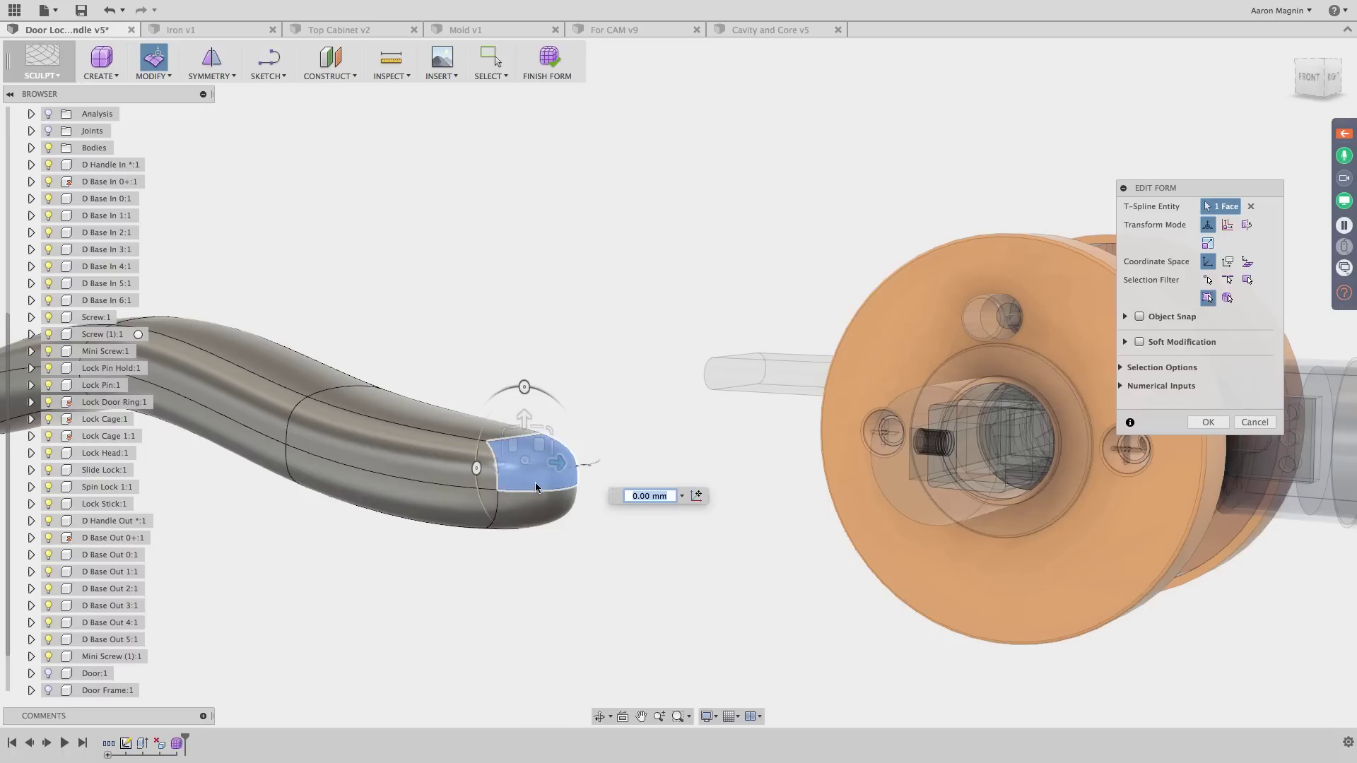
{"action": "left_click", "coordinate": [533, 503], "text": "shift"}
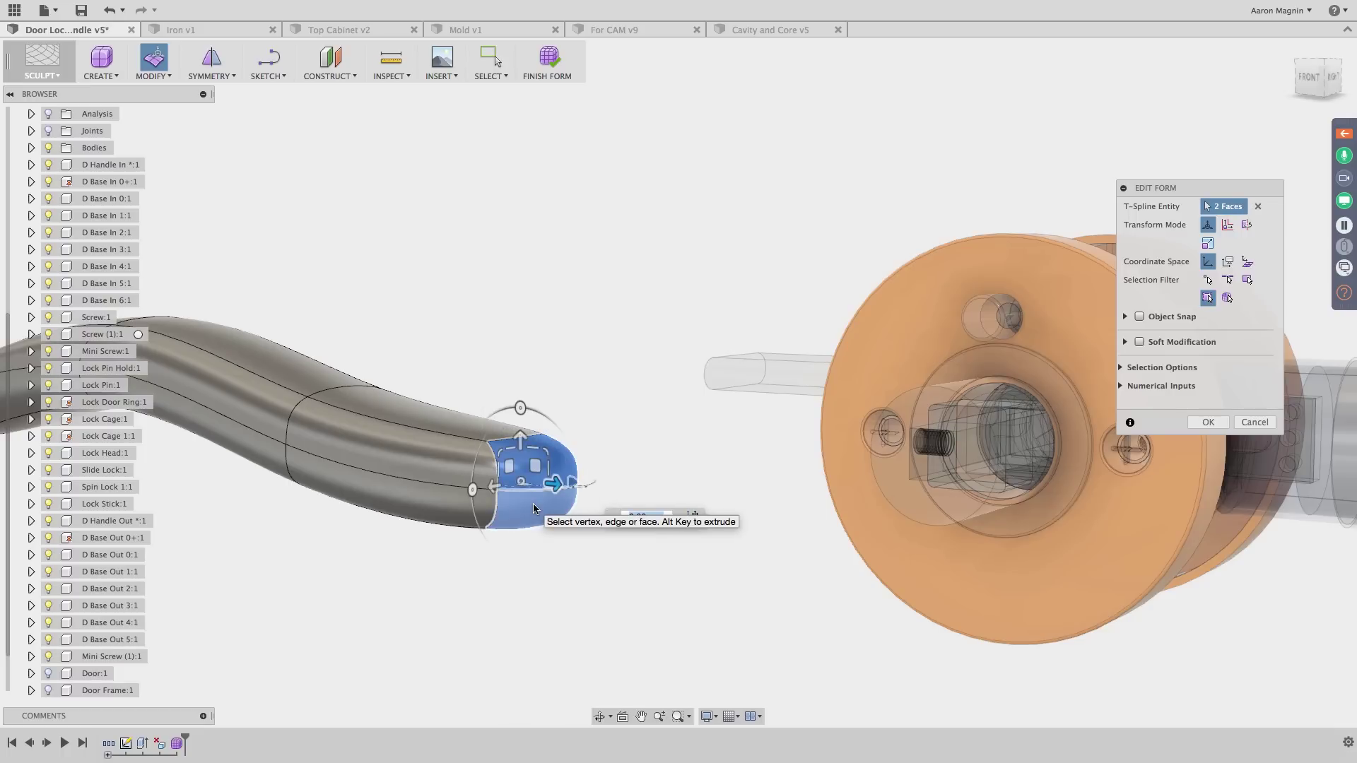
{"action": "key", "text": "Delete"}
{"action": "scroll", "coordinate": [556, 528], "scroll_direction": "down", "scroll_amount": 5}
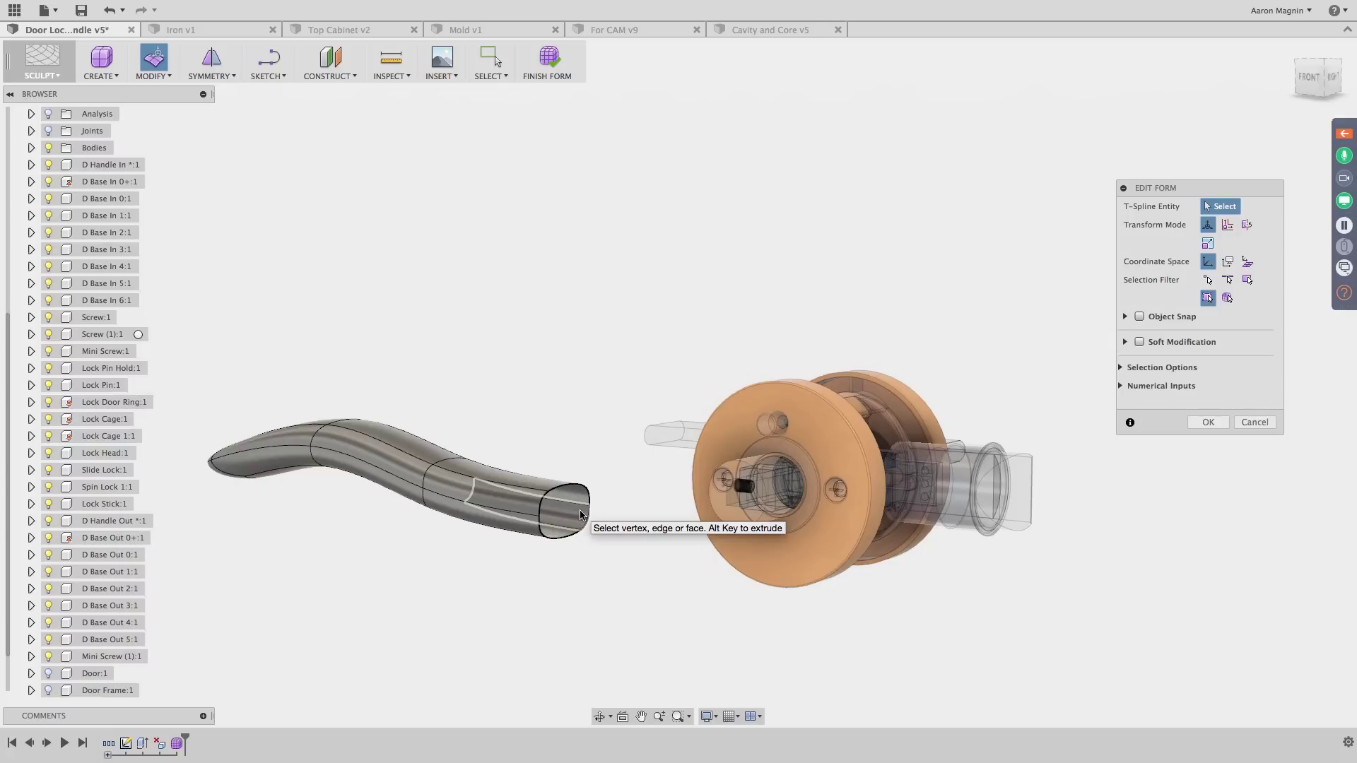
Select the full edge loop around the handle's open lock-side end, and clear the selection
{"action": "middle_click_drag", "start_coordinate": [579, 469], "coordinate": [691, 440], "text": "shift"}
{"action": "scroll", "coordinate": [881, 428], "scroll_direction": "down", "scroll_amount": 1}
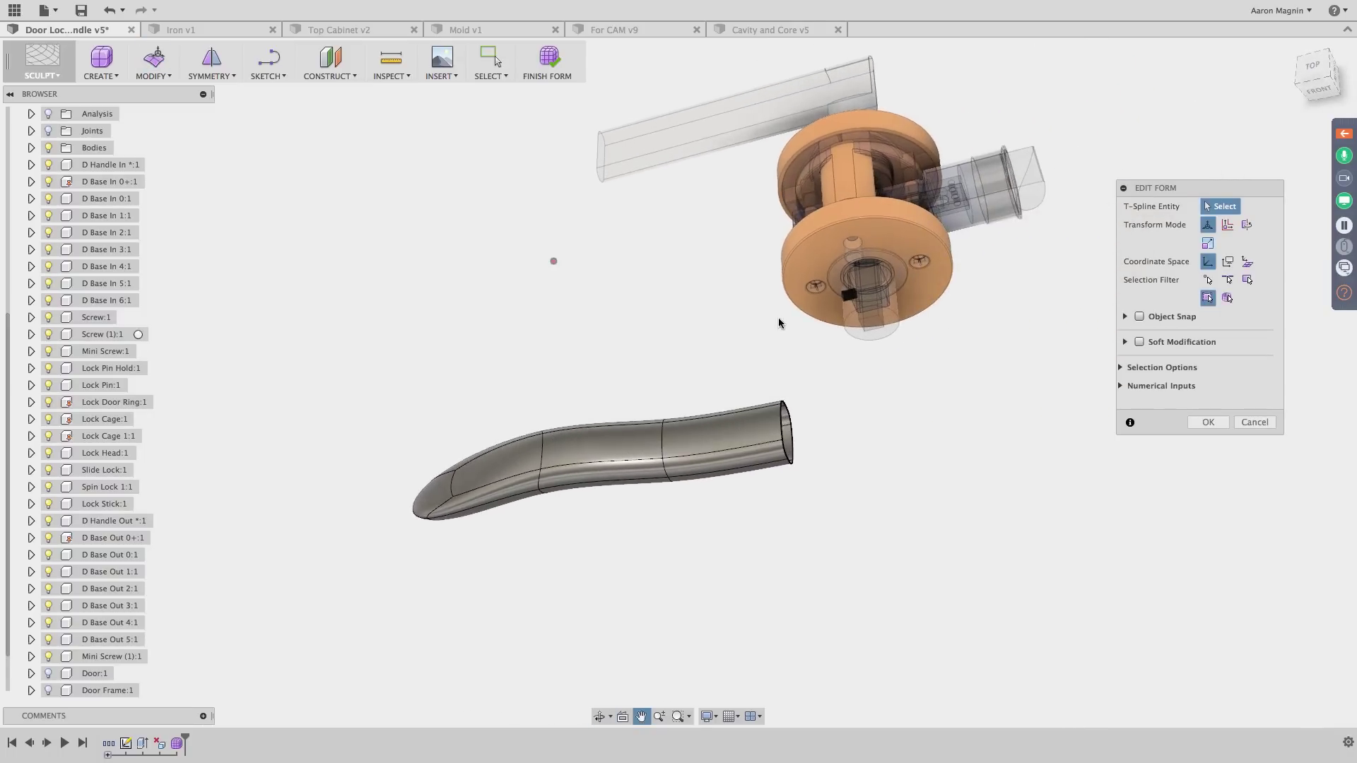
{"action": "middle_click_drag", "start_coordinate": [797, 376], "coordinate": [693, 391], "text": "shift"}
{"action": "scroll", "coordinate": [600, 462], "scroll_direction": "up", "scroll_amount": 2}
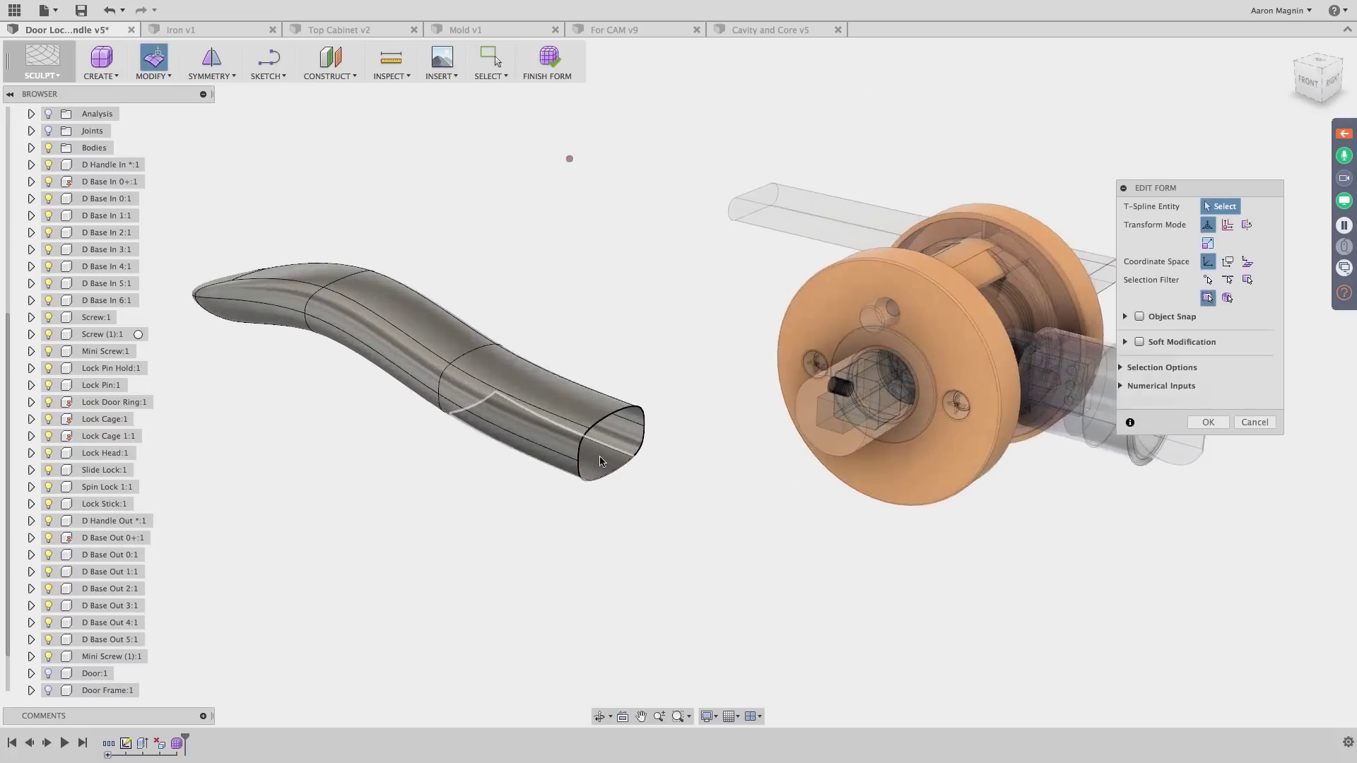
{"action": "scroll", "coordinate": [600, 461], "scroll_direction": "up", "scroll_amount": 2}
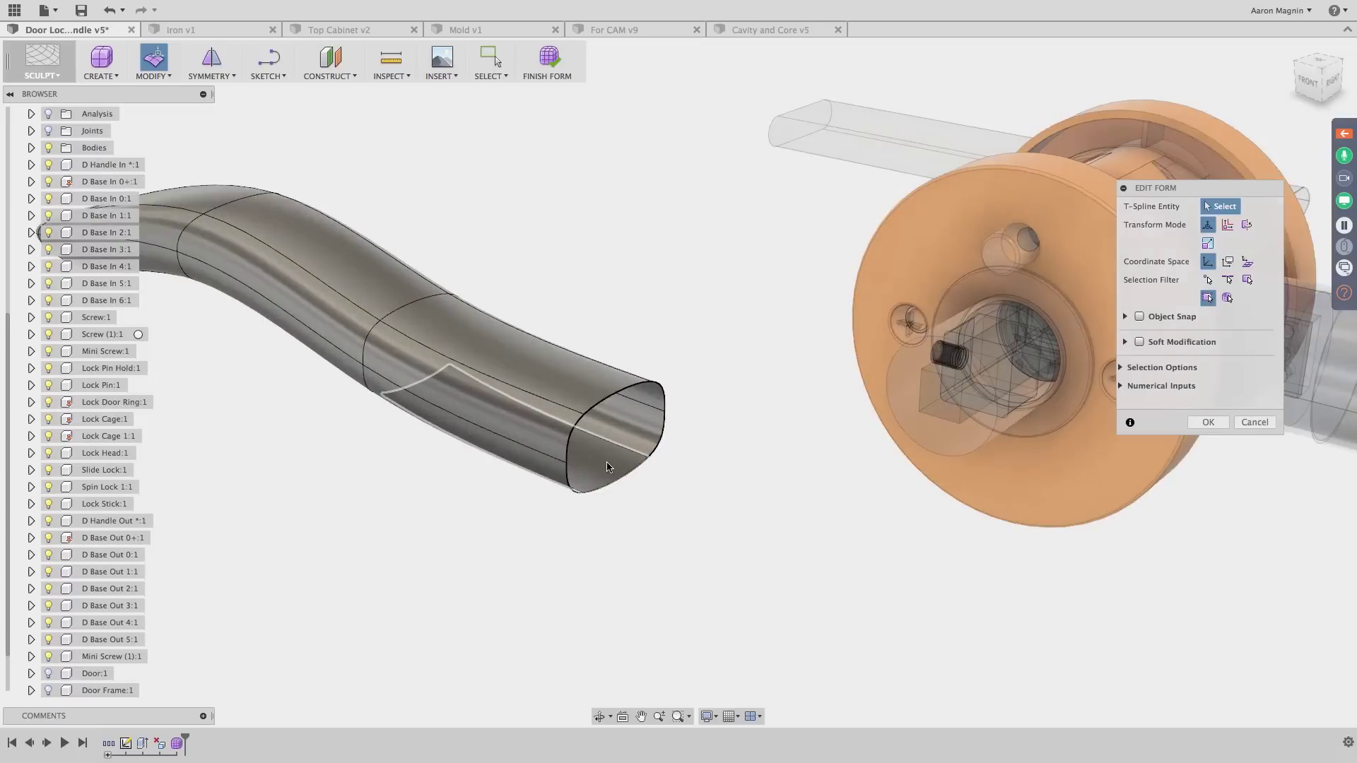
{"action": "double_click", "coordinate": [590, 412]}
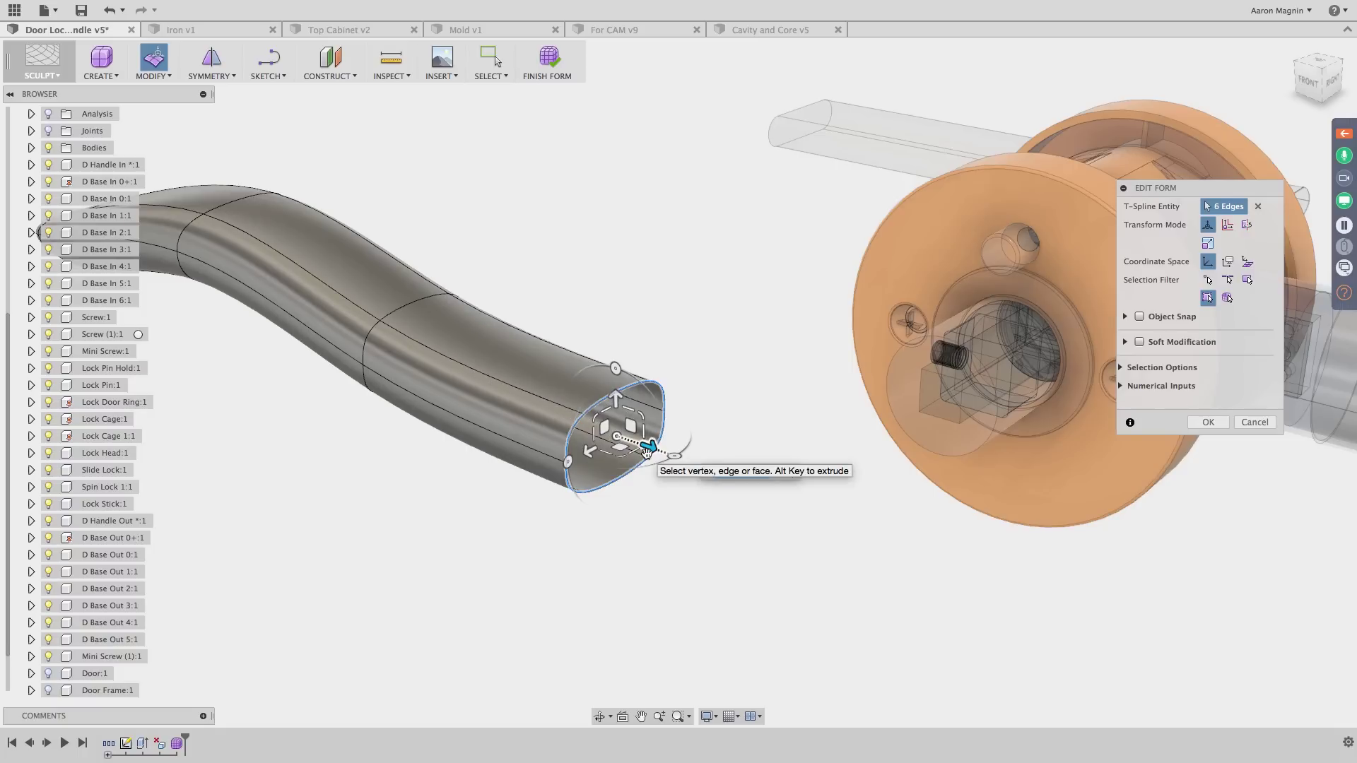
{"action": "left_click", "coordinate": [584, 229]}
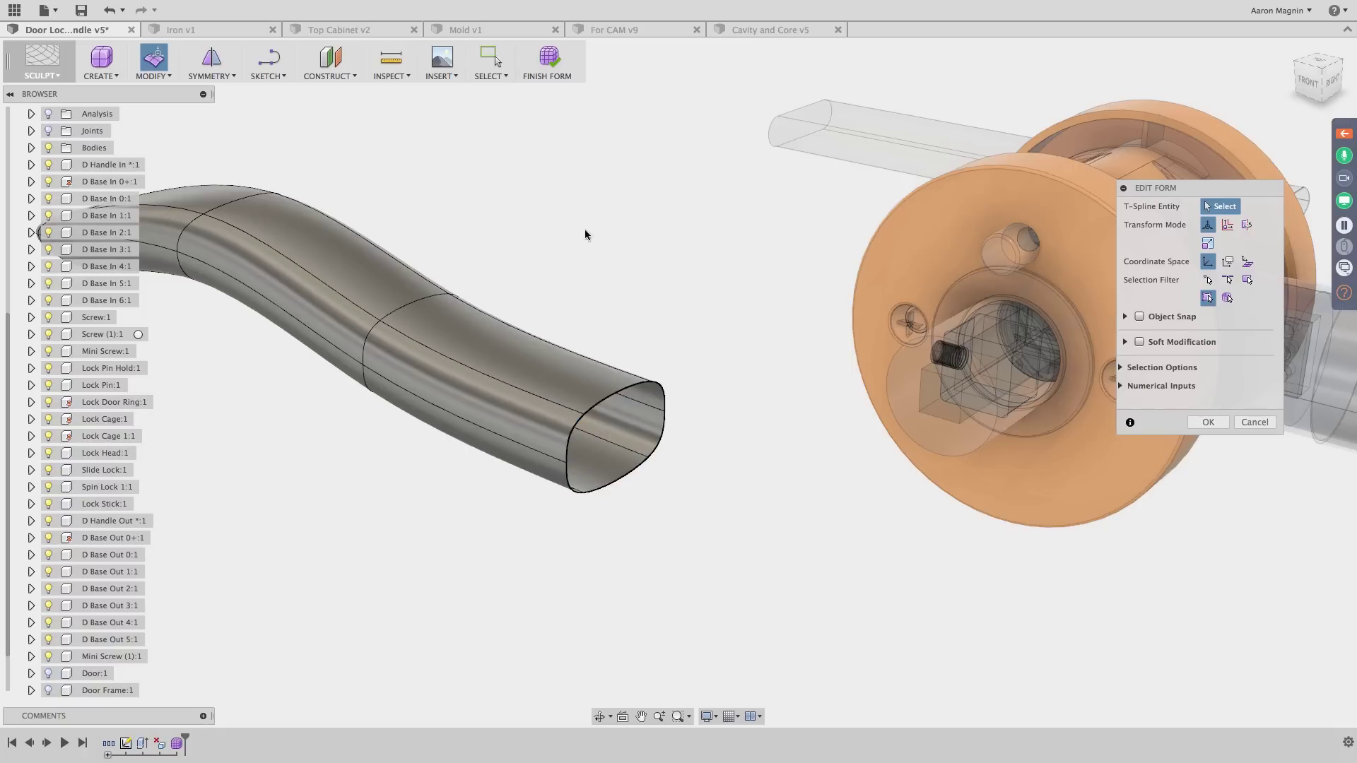
Select the cross-section edge loop in the handle's middle and an edge line running along its length, and clear the selection
{"action": "double_click", "coordinate": [407, 309]}
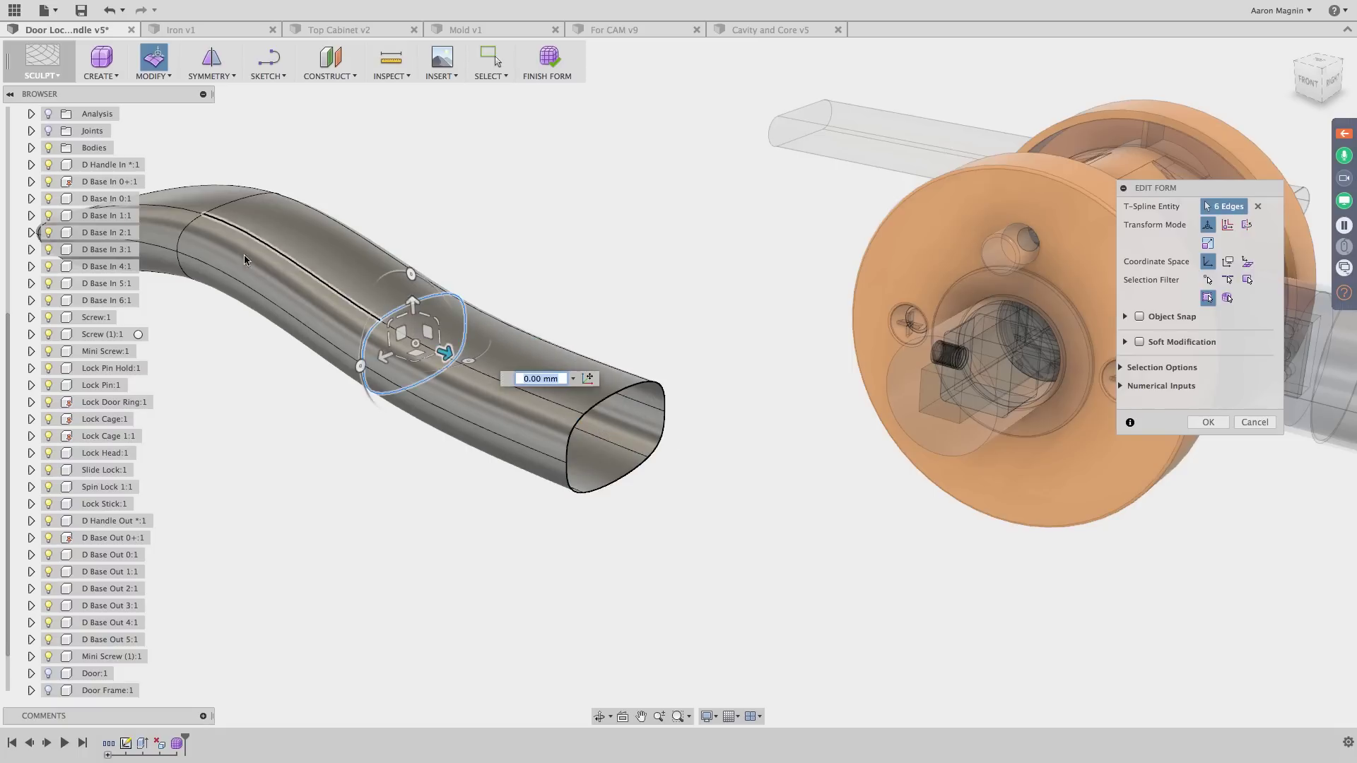
{"action": "double_click", "coordinate": [234, 205]}
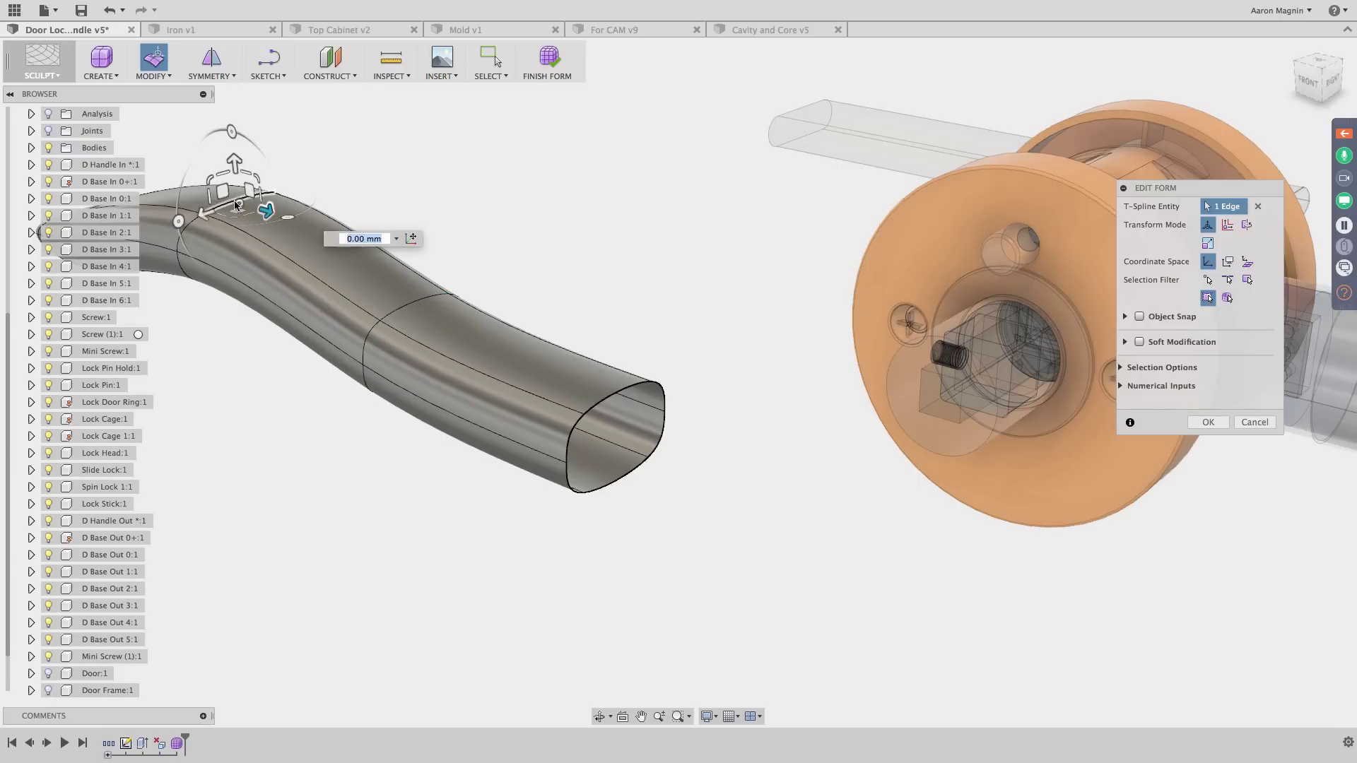
{"action": "left_click", "coordinate": [439, 356]}
{"action": "double_click", "coordinate": [439, 357]}
{"action": "scroll", "coordinate": [381, 398], "scroll_direction": "down", "scroll_amount": 2}
{"action": "middle_click_drag", "start_coordinate": [382, 398], "coordinate": [557, 380]}
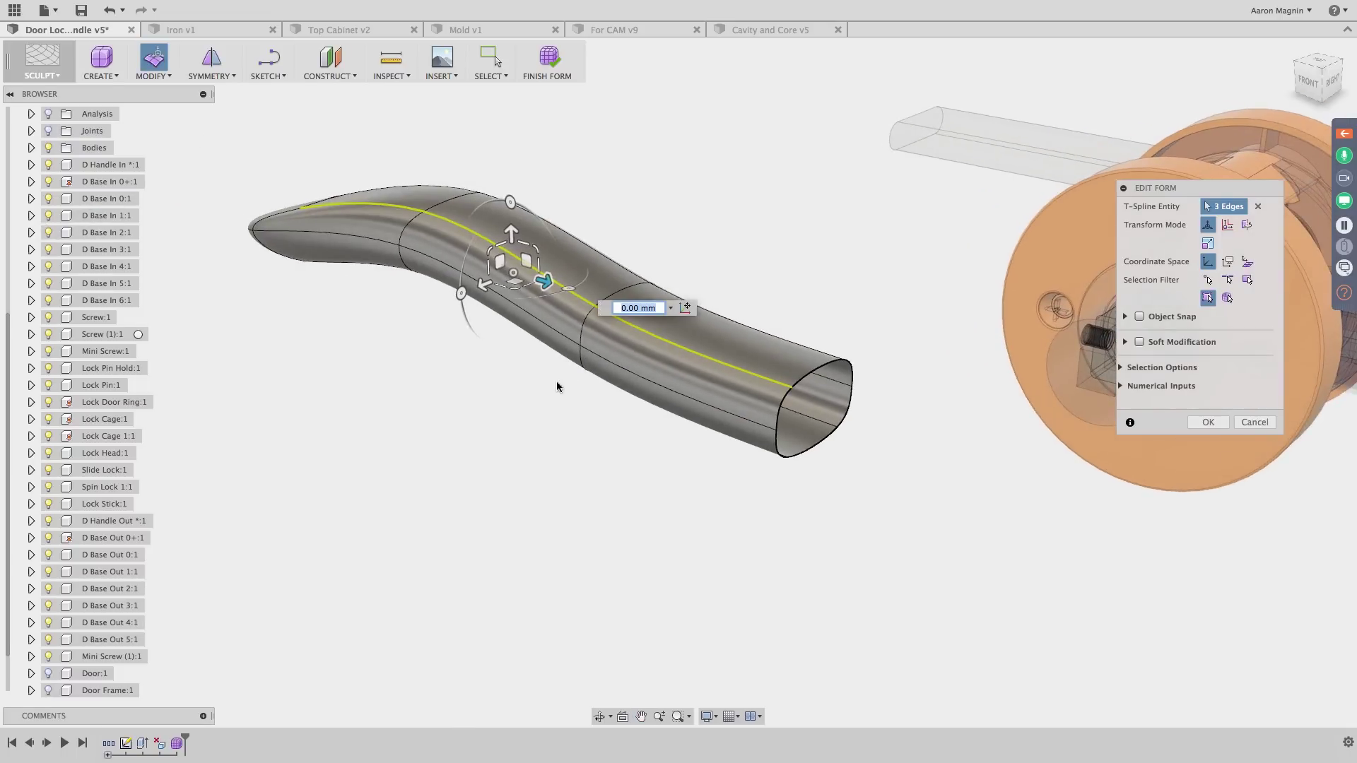
{"action": "left_click", "coordinate": [527, 394]}
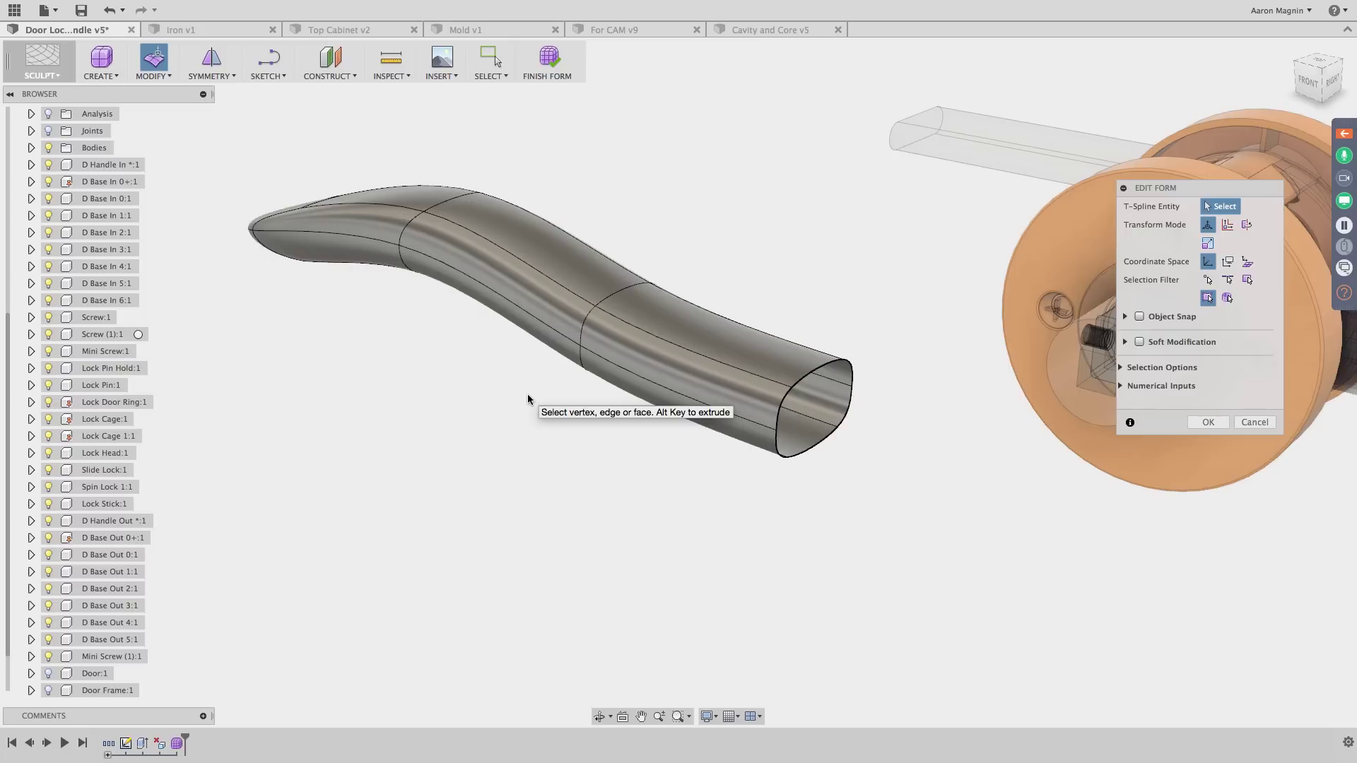
Scale the edge loop at the handle's open end narrower by about 0.75, adjust its overall size, and clear the selection
{"action": "middle_click_drag", "start_coordinate": [801, 339], "coordinate": [648, 344]}
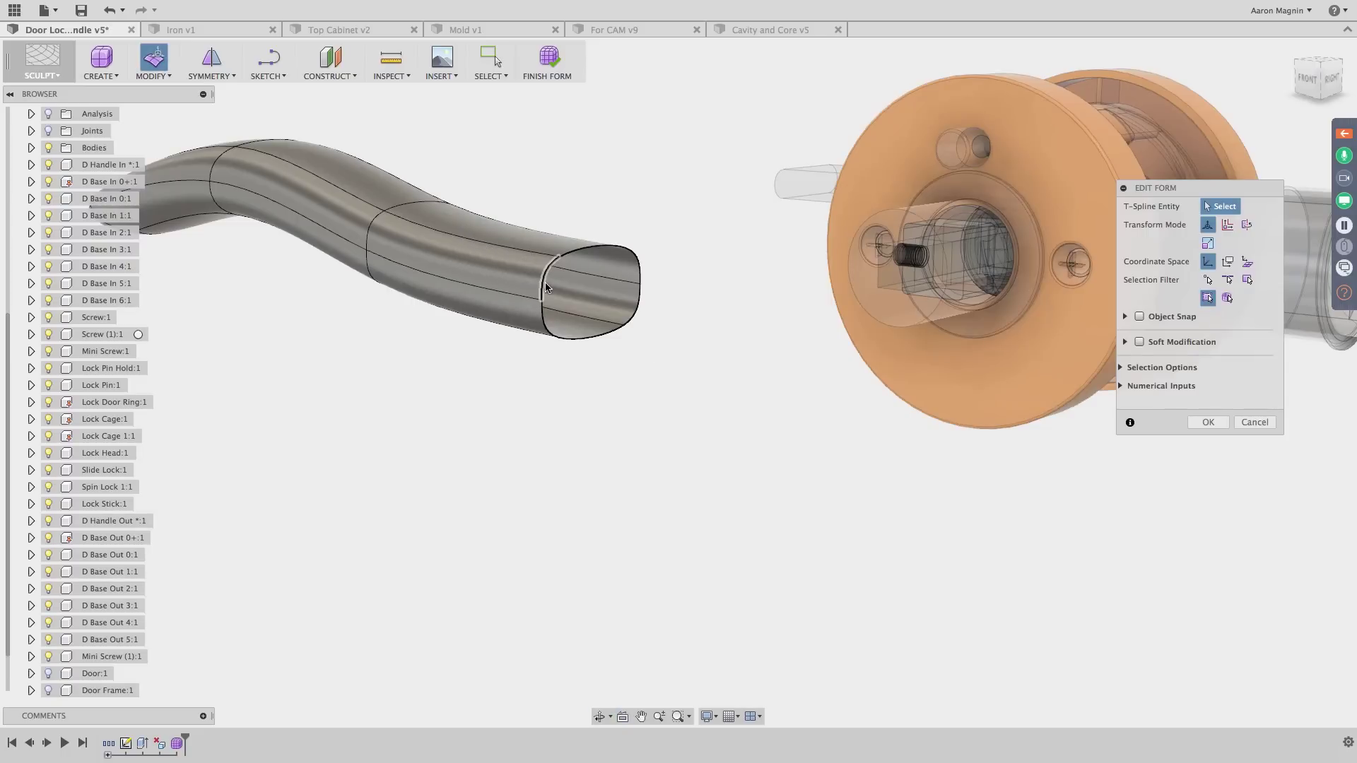
{"action": "double_click", "coordinate": [541, 288]}
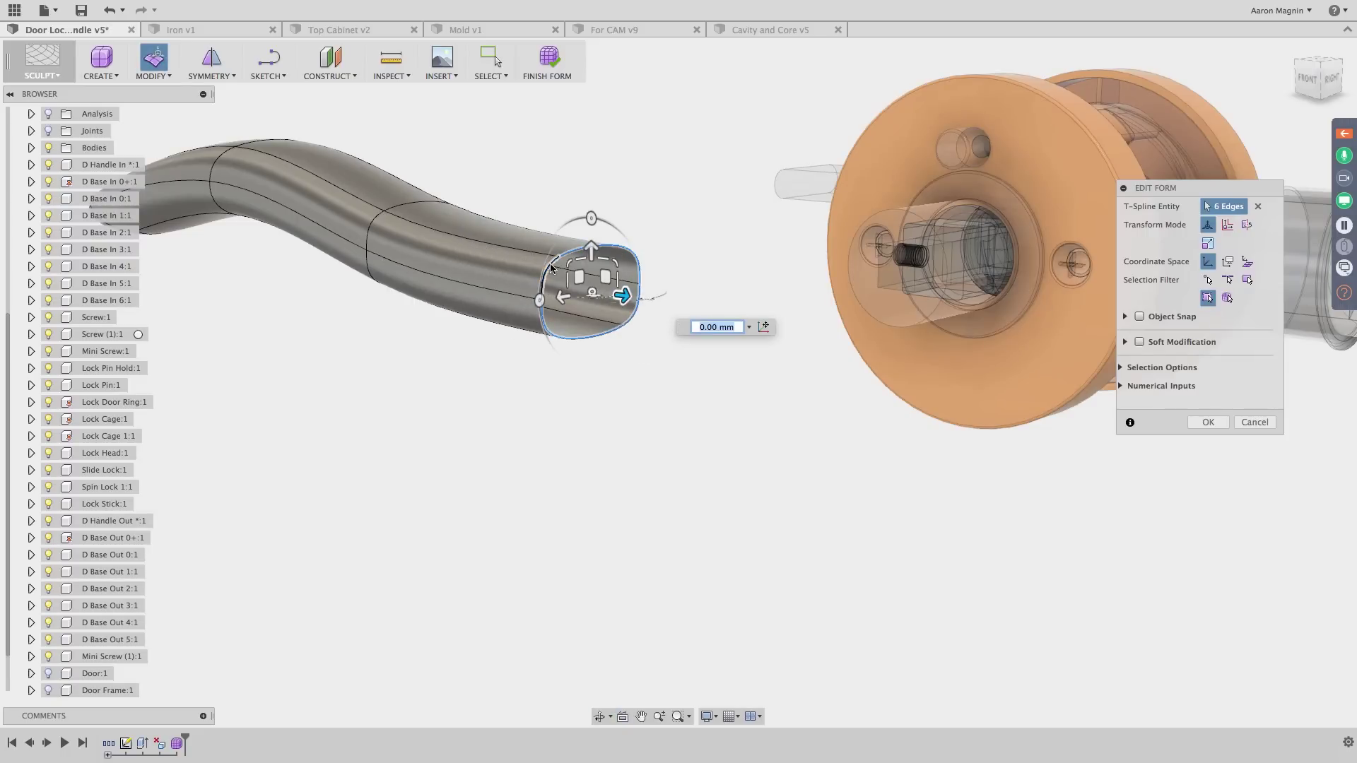
{"action": "scroll", "coordinate": [569, 304], "scroll_direction": "up", "scroll_amount": 3}
{"action": "left_click_drag", "start_coordinate": [579, 286], "coordinate": [589, 283]}
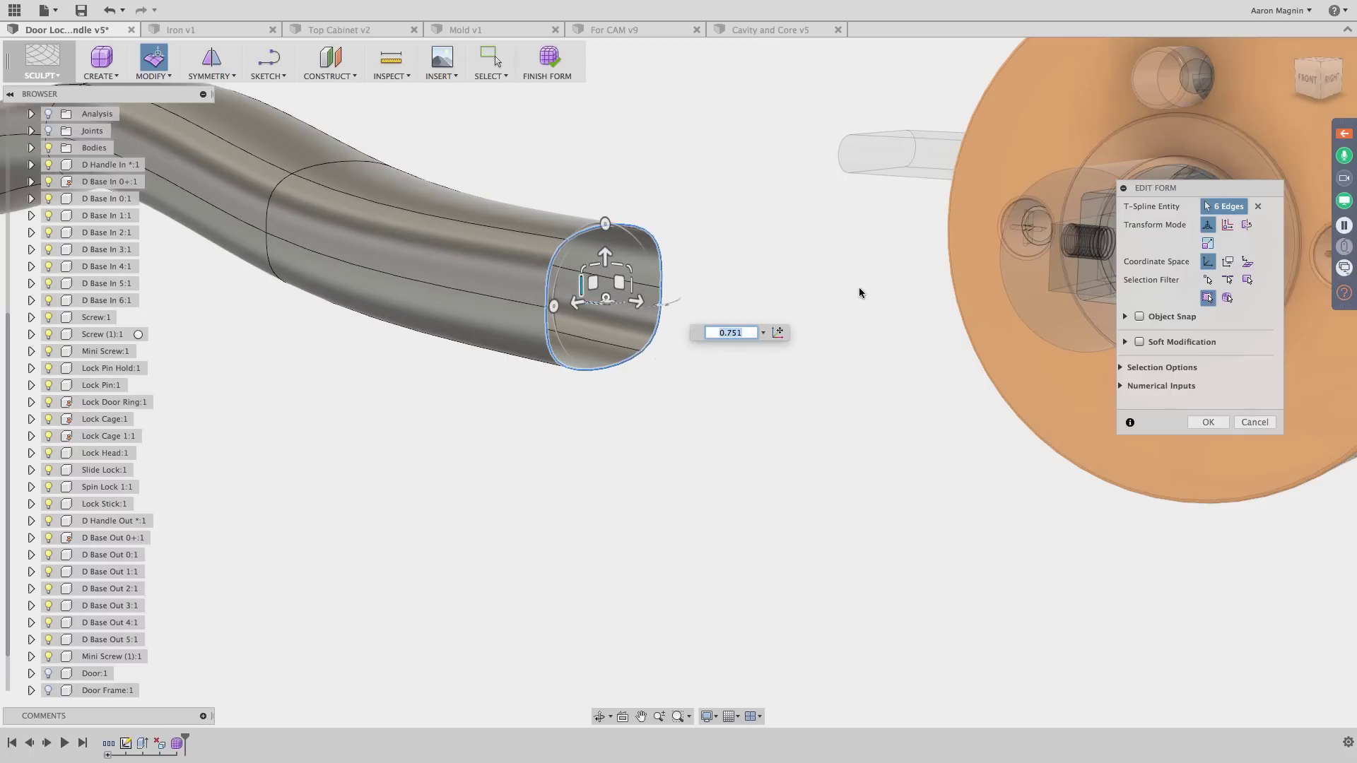
{"action": "scroll", "coordinate": [779, 282], "scroll_direction": "down", "scroll_amount": 2}
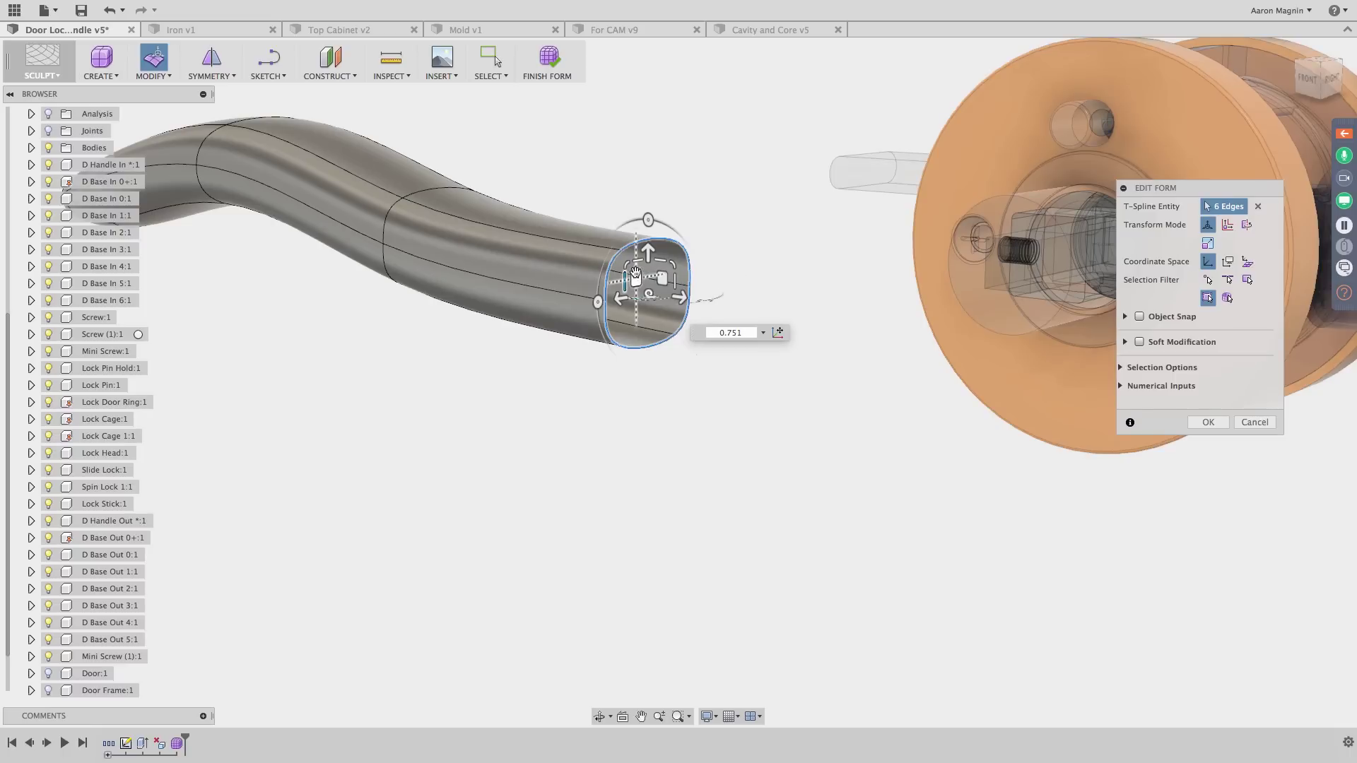
{"action": "left_click_drag", "start_coordinate": [636, 274], "coordinate": [626, 265]}
{"action": "middle_click_drag", "start_coordinate": [588, 362], "coordinate": [581, 366], "text": "shift"}
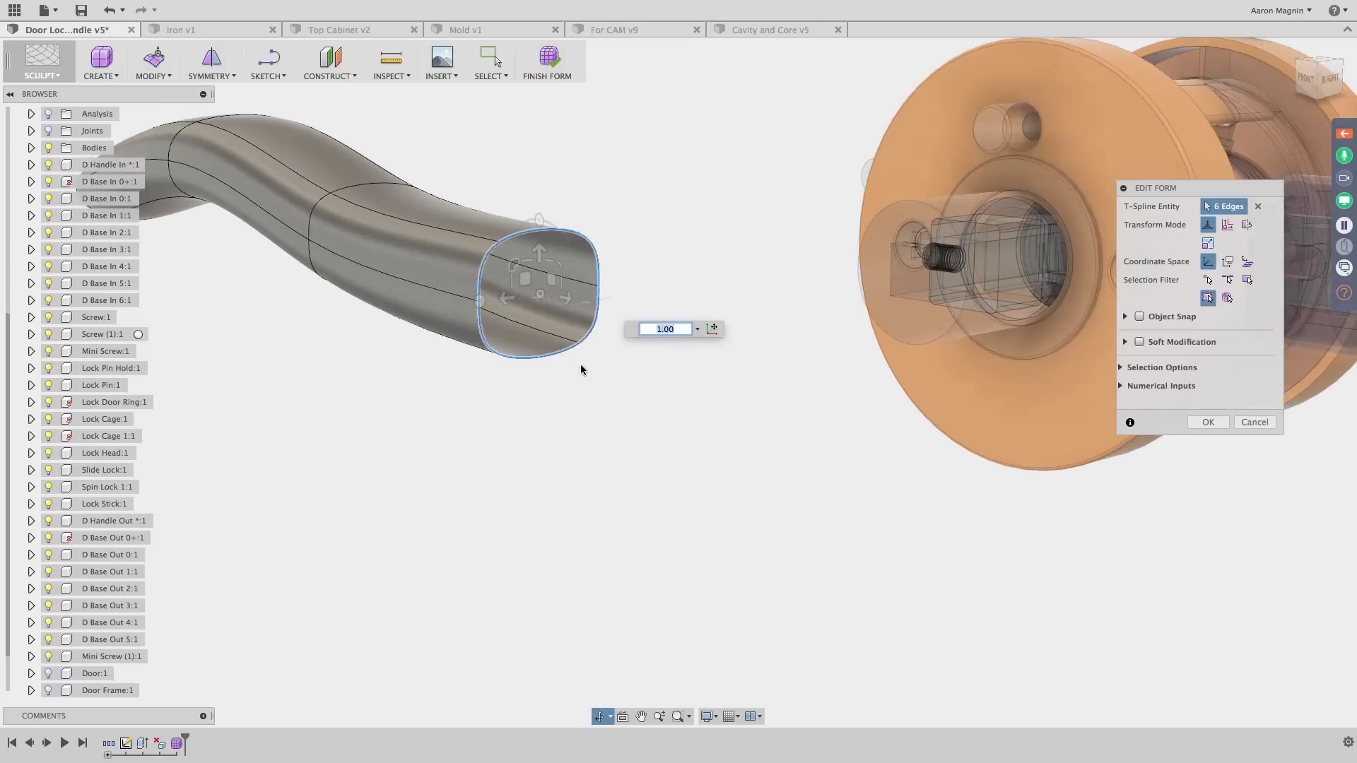
{"action": "left_click", "coordinate": [576, 376]}
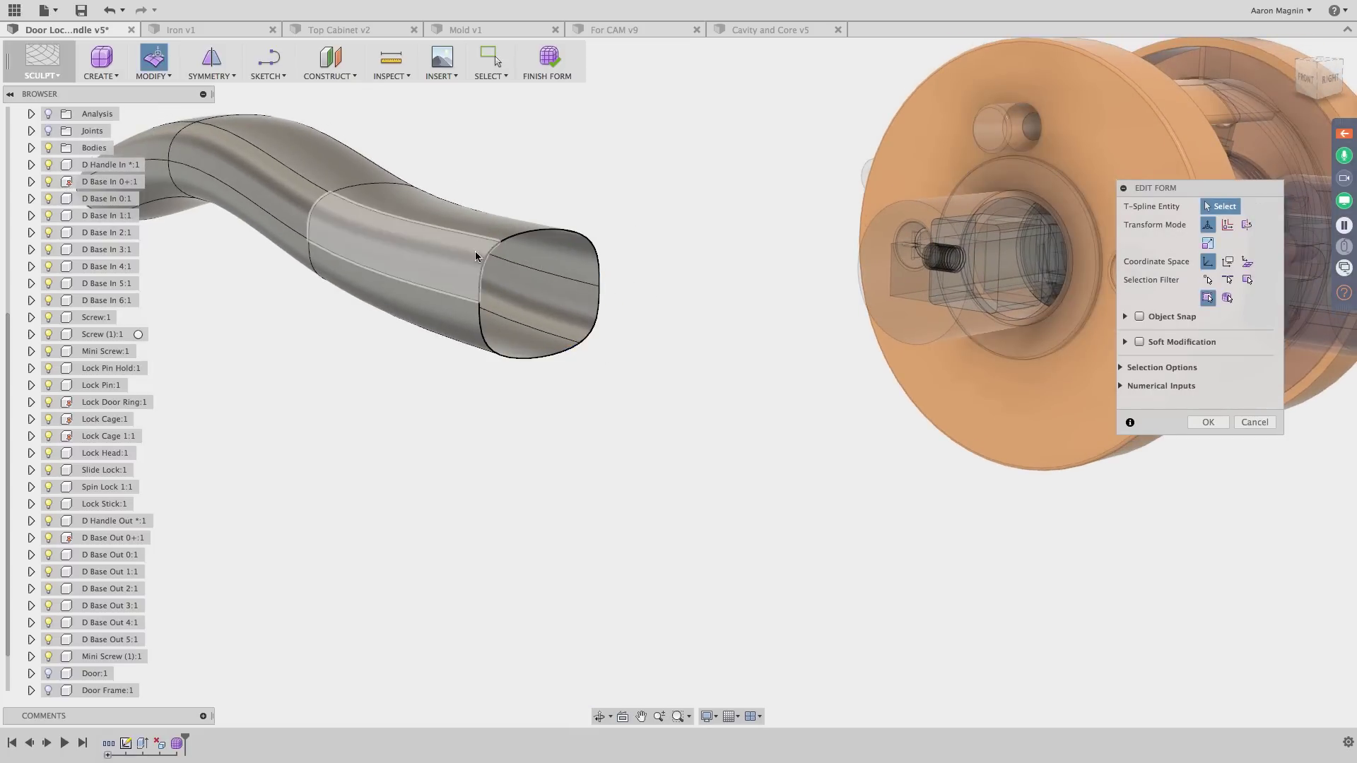
Move the upper corner vertex of the handle's open end slightly outward to round the opening, and finish editing the form
{"action": "left_click", "coordinate": [500, 245]}
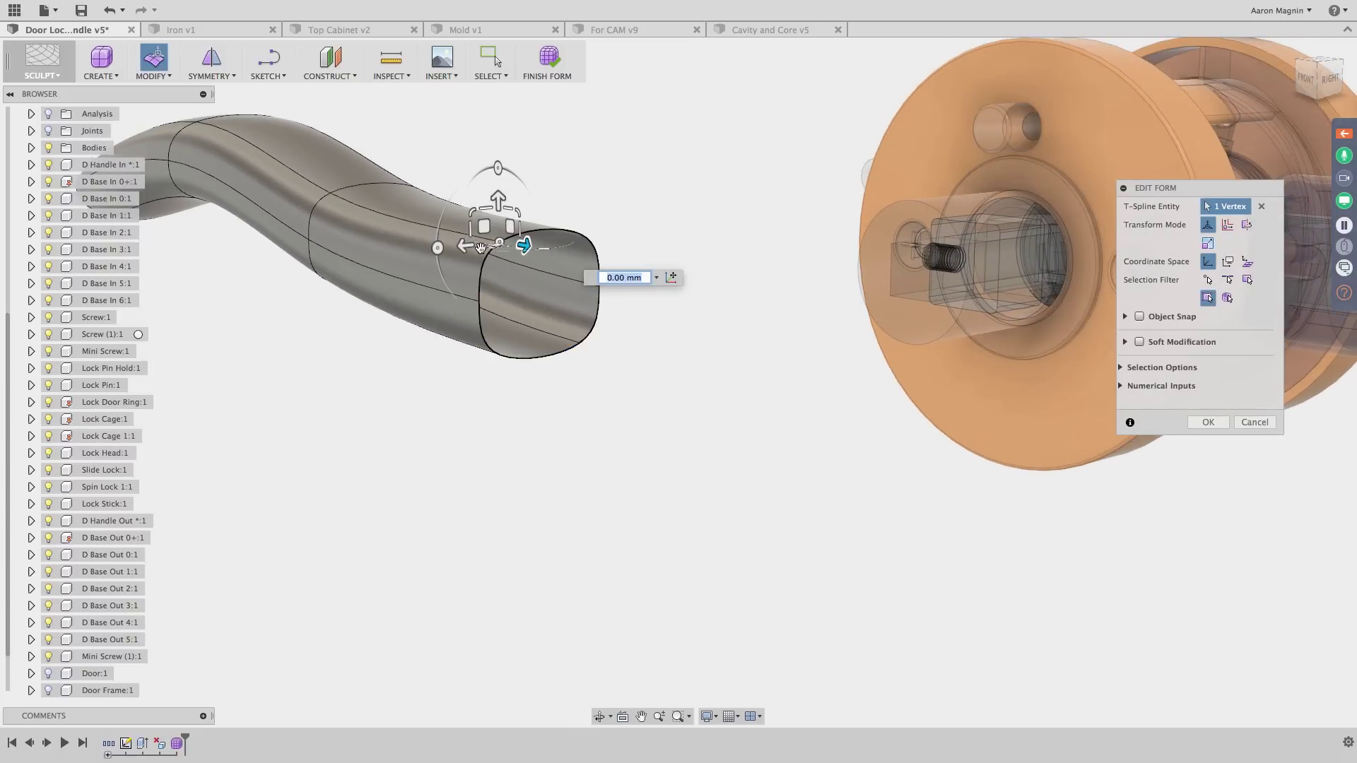
{"action": "left_click_drag", "start_coordinate": [479, 247], "coordinate": [474, 251]}
{"action": "left_click", "coordinate": [668, 203]}
{"action": "middle_click_drag", "start_coordinate": [626, 215], "coordinate": [620, 219], "text": "shift"}
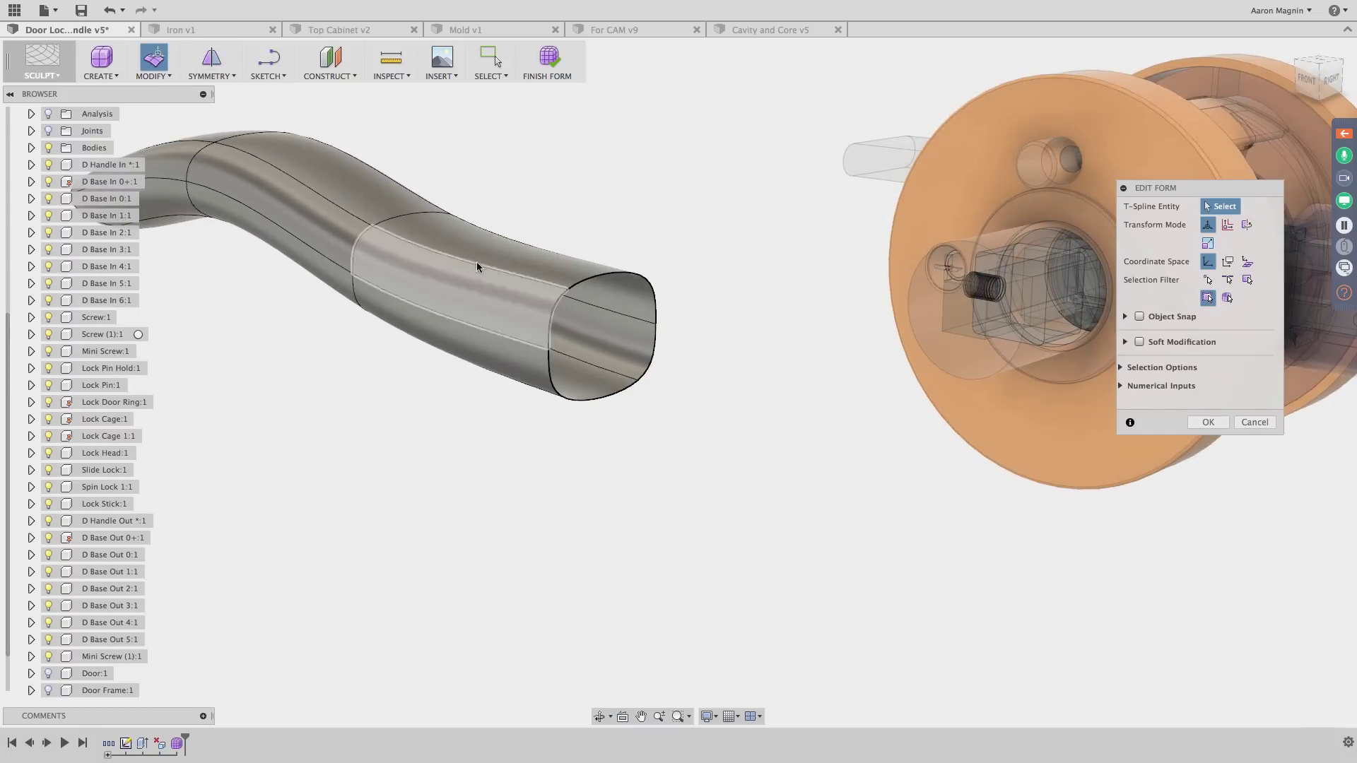
{"action": "middle_click_drag", "start_coordinate": [563, 403], "coordinate": [609, 400], "text": "shift"}
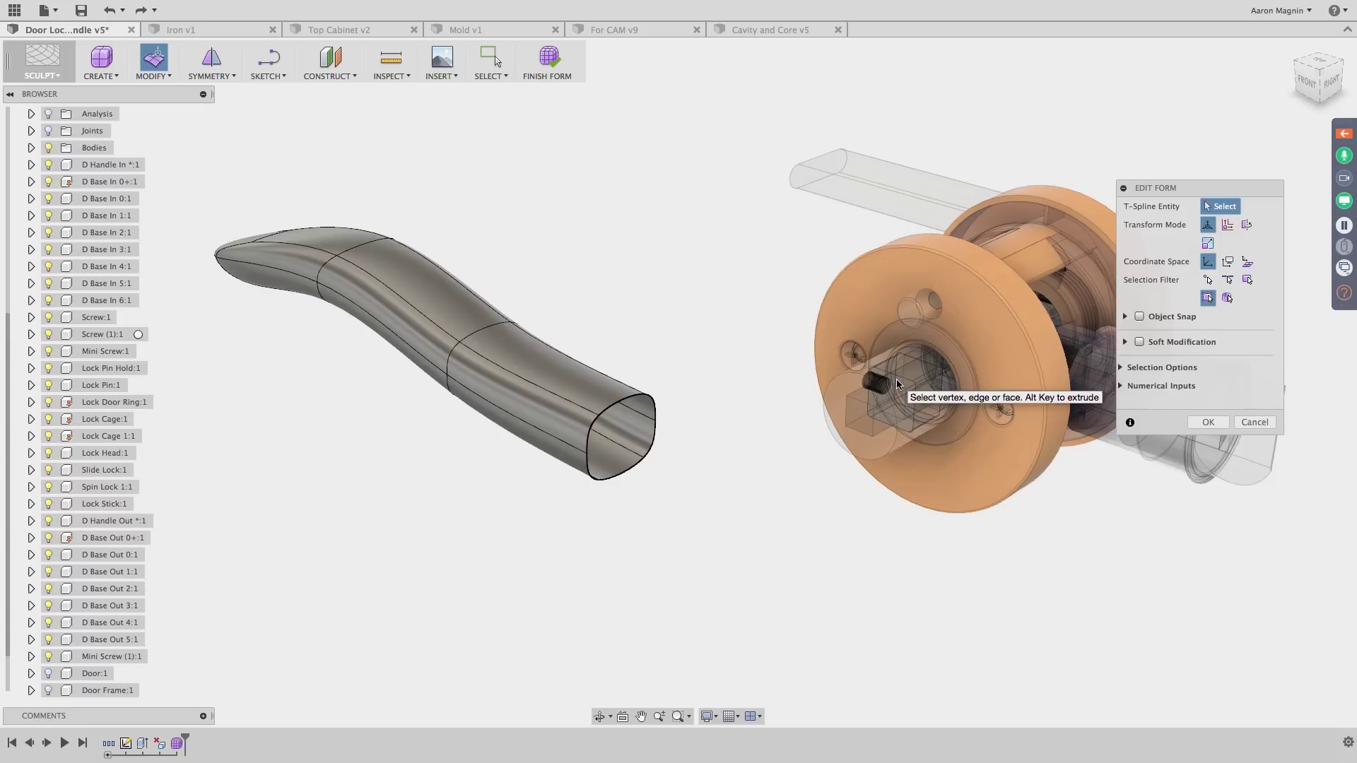
{"action": "left_click", "coordinate": [1206, 422]}
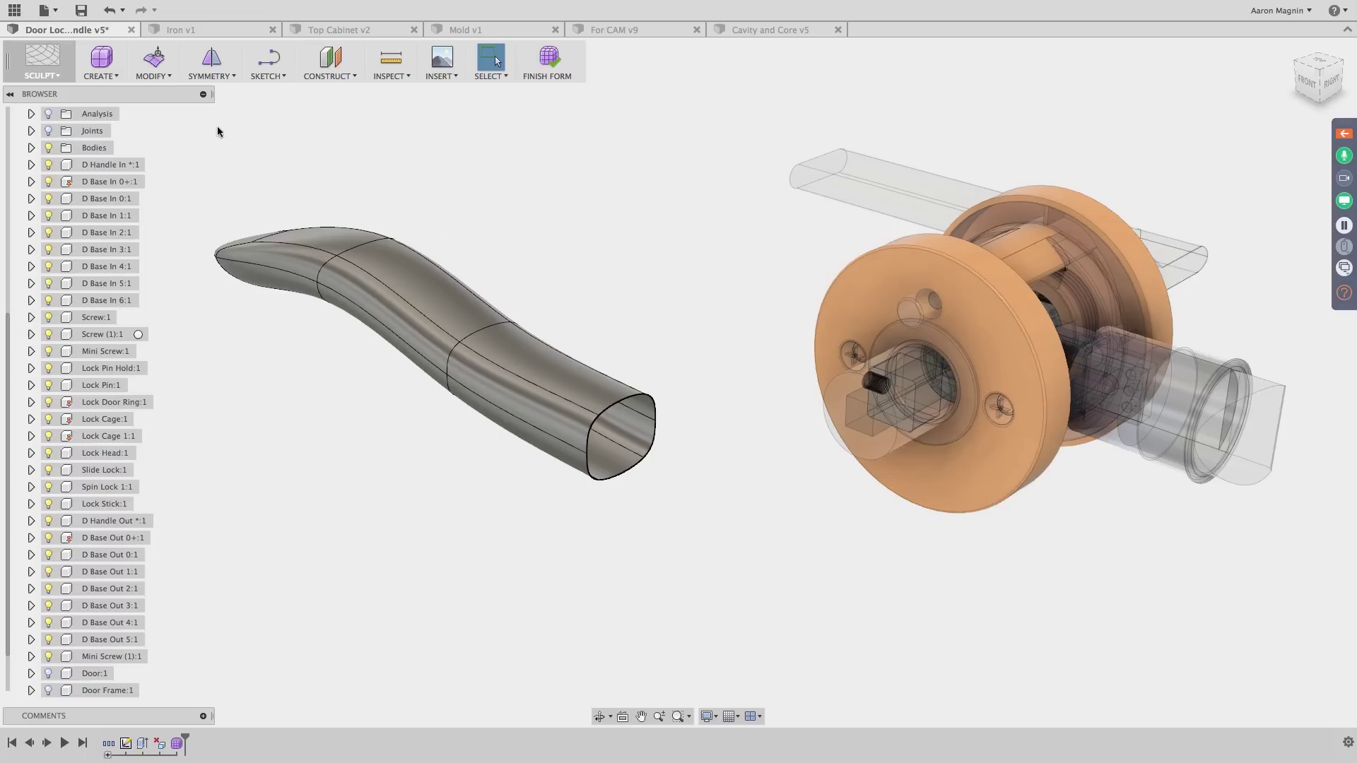
Set up a Convert operation that turns the lock spindle's outer cylindrical face into a T-spline body
{"action": "left_click", "coordinate": [169, 82]}
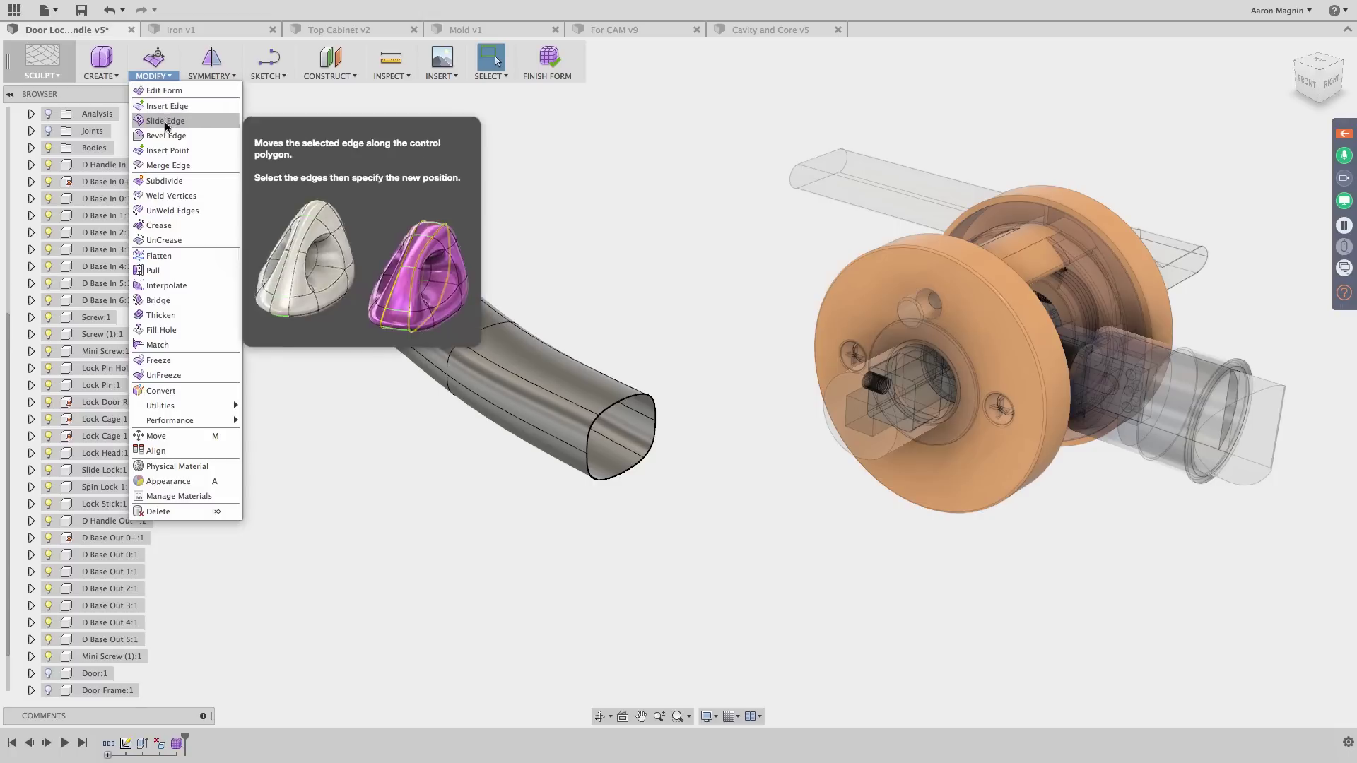
{"action": "left_click", "coordinate": [161, 391]}
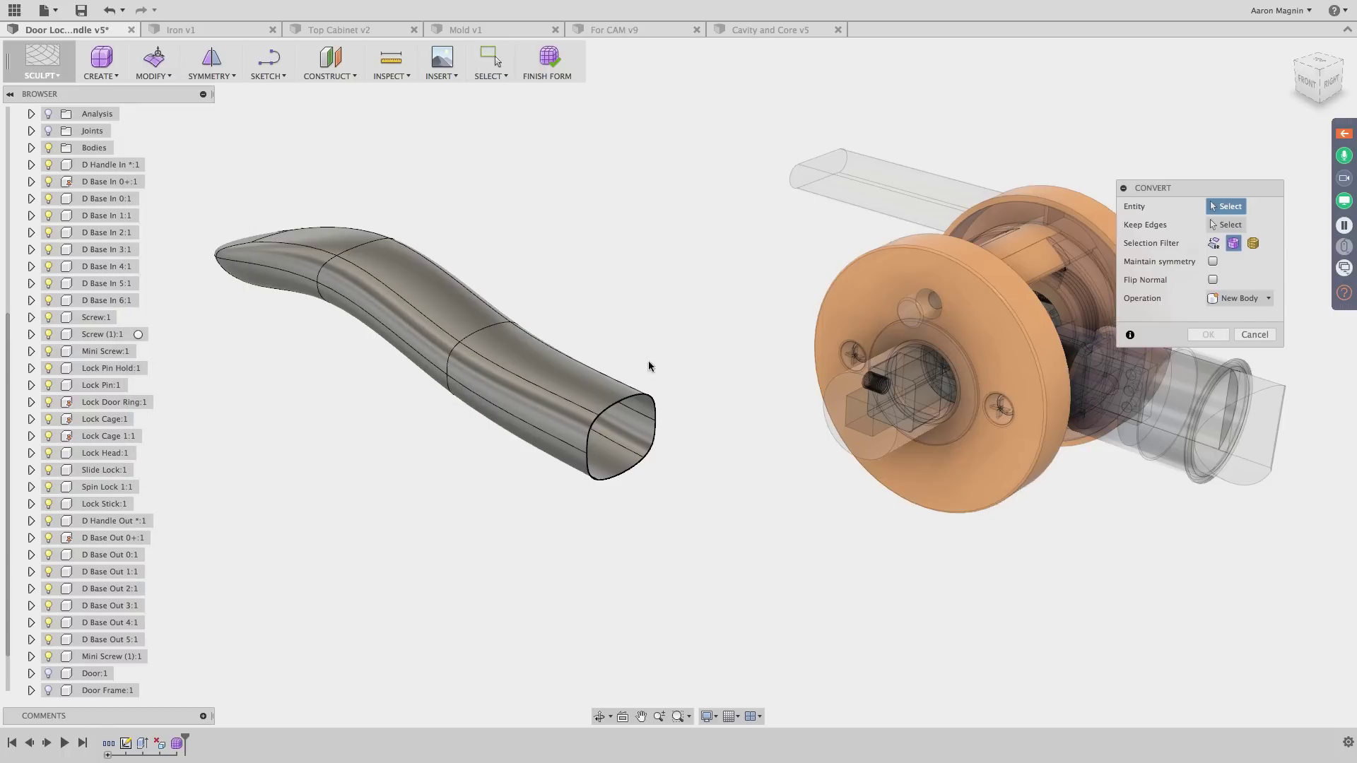
{"action": "left_click", "coordinate": [1215, 244]}
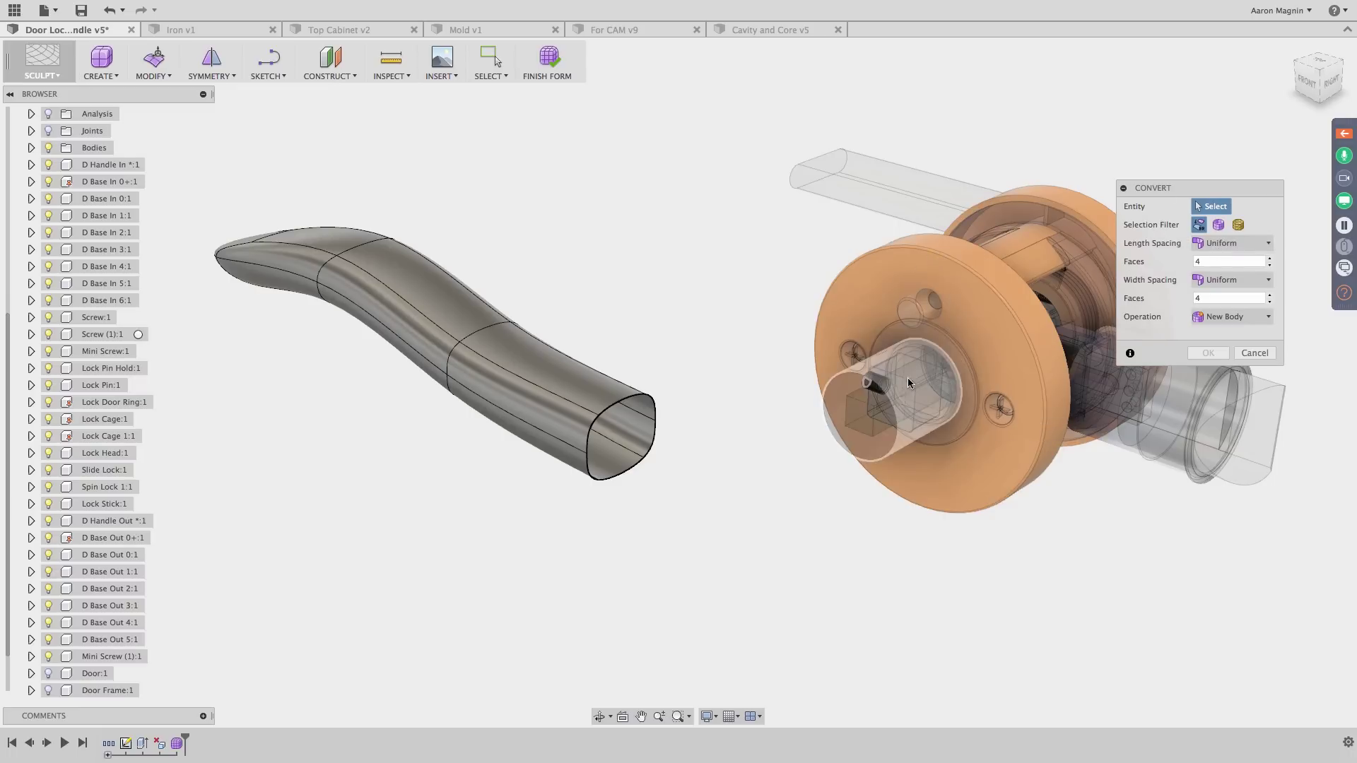
{"action": "left_click", "coordinate": [897, 393]}
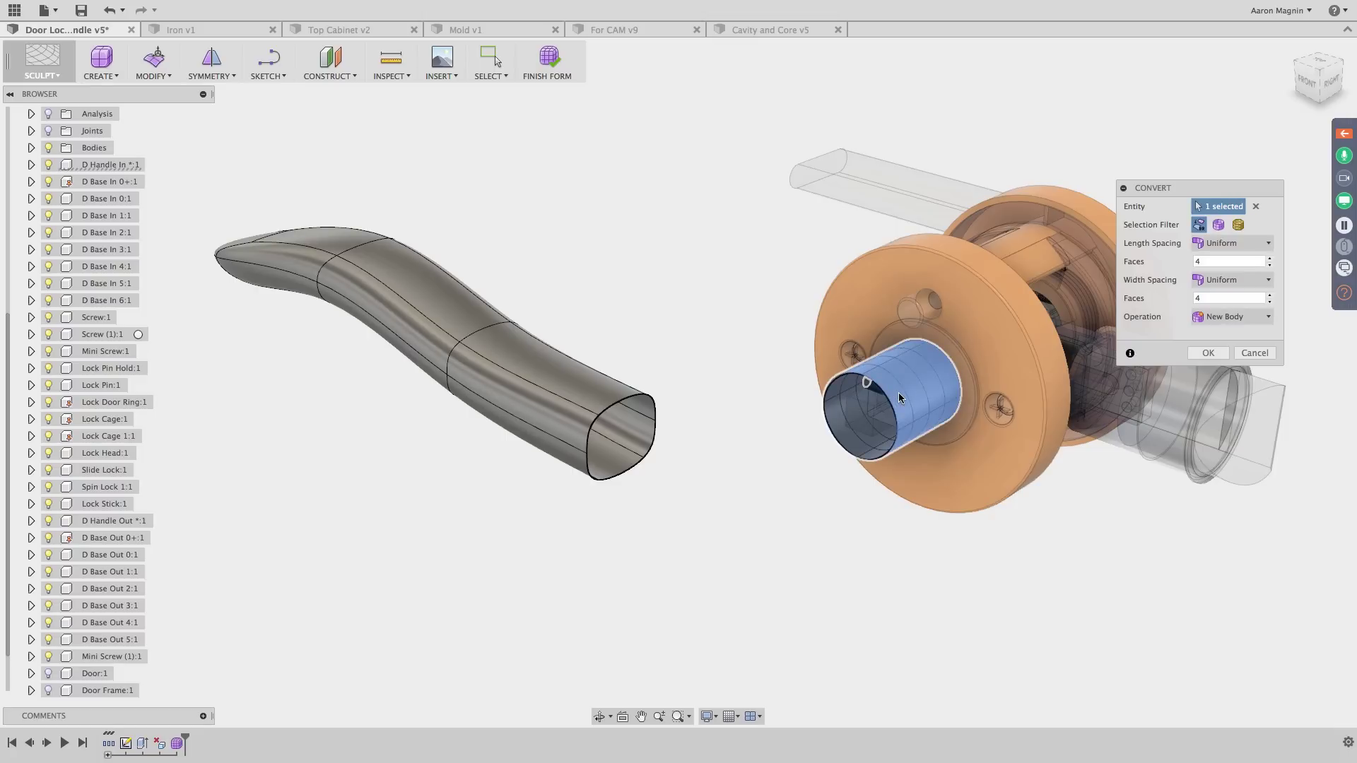
{"action": "mouse_move", "coordinate": [684, 436]}
{"action": "middle_mouse_down", "text": "shift"}
{"action": "mouse_move", "coordinate": [659, 425]}
{"action": "mouse_move", "coordinate": [646, 378]}
{"action": "mouse_move", "coordinate": [656, 421]}
{"action": "mouse_move", "coordinate": [680, 426]}
{"action": "middle_mouse_up", "text": "shift"}
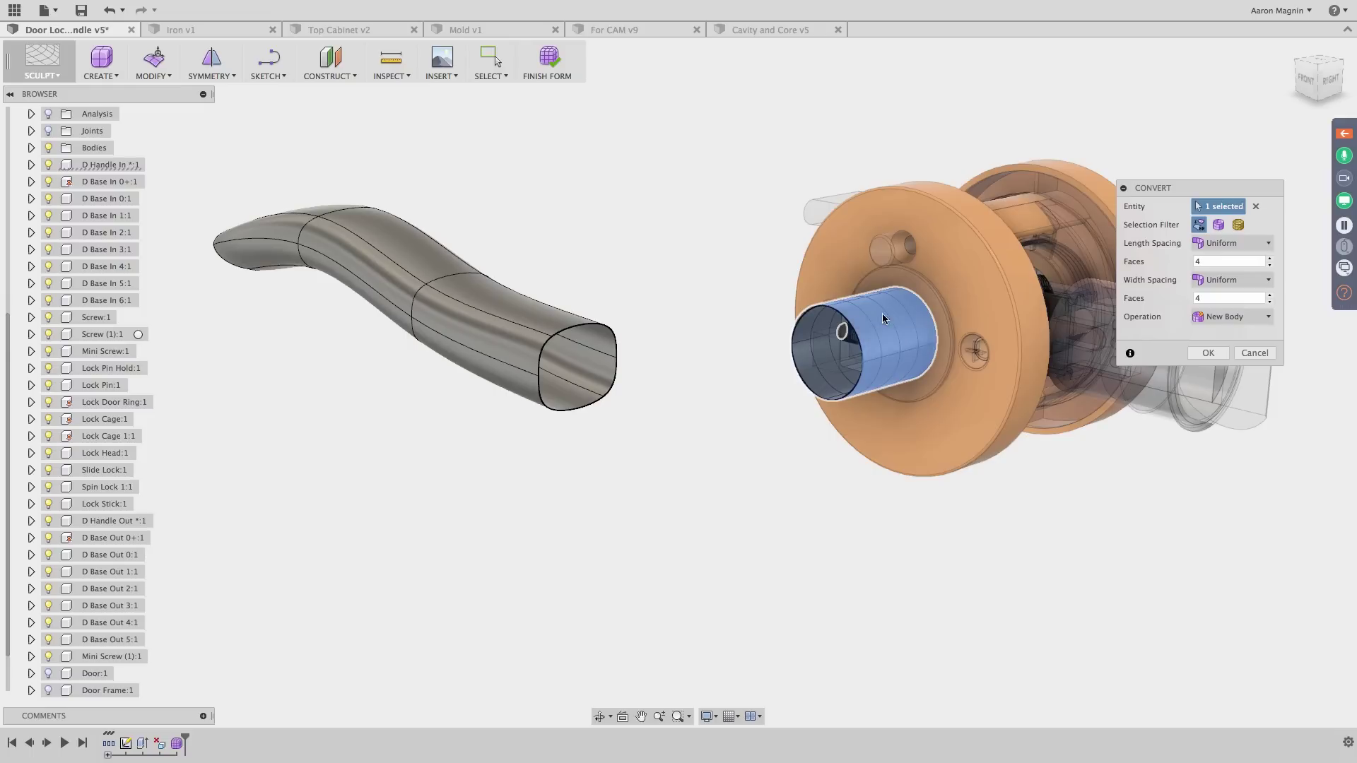
Set the conversion to 1 face along the length and 6 across the width, and create the new T-spline body
{"action": "left_click", "coordinate": [1269, 258]}
{"action": "left_click", "coordinate": [1269, 259]}
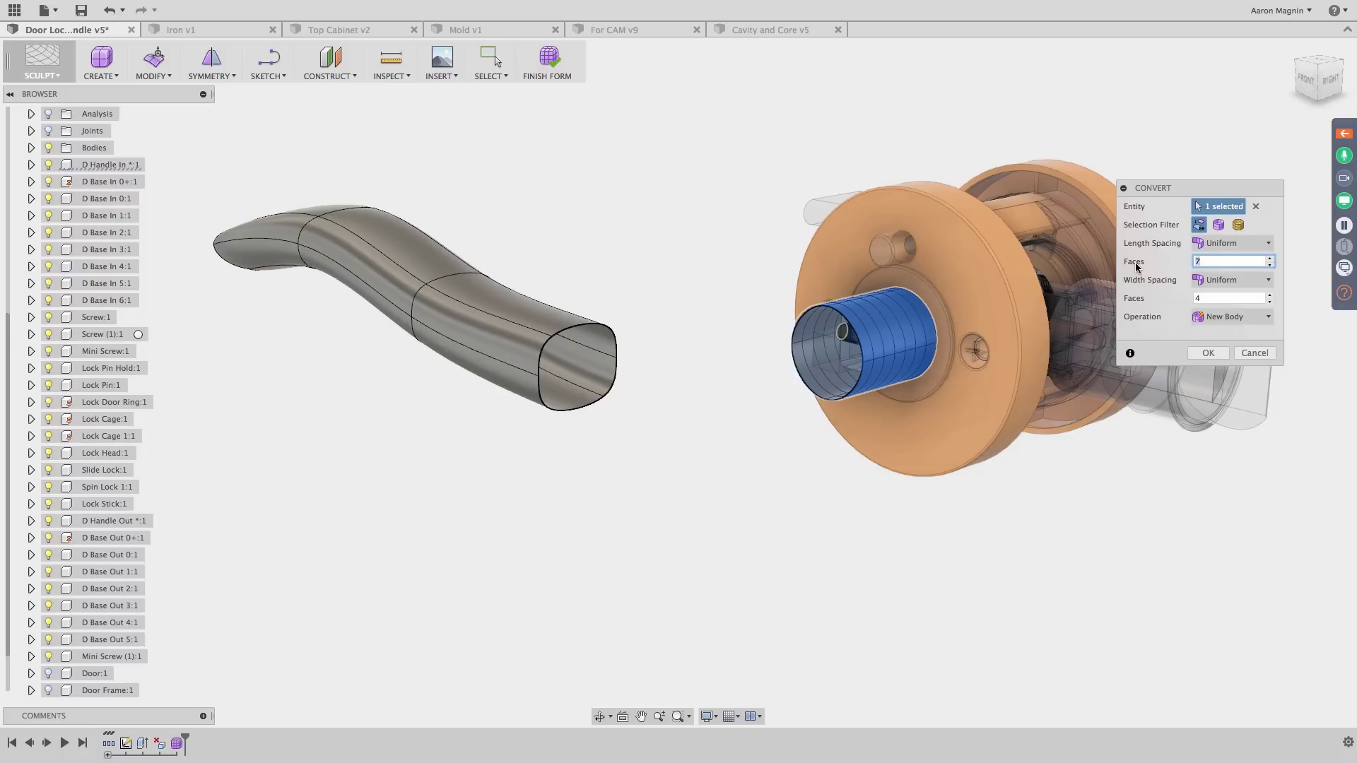
{"action": "type", "text": "1"}
{"action": "key", "text": "Tab"}
{"action": "left_click", "coordinate": [1270, 295]}
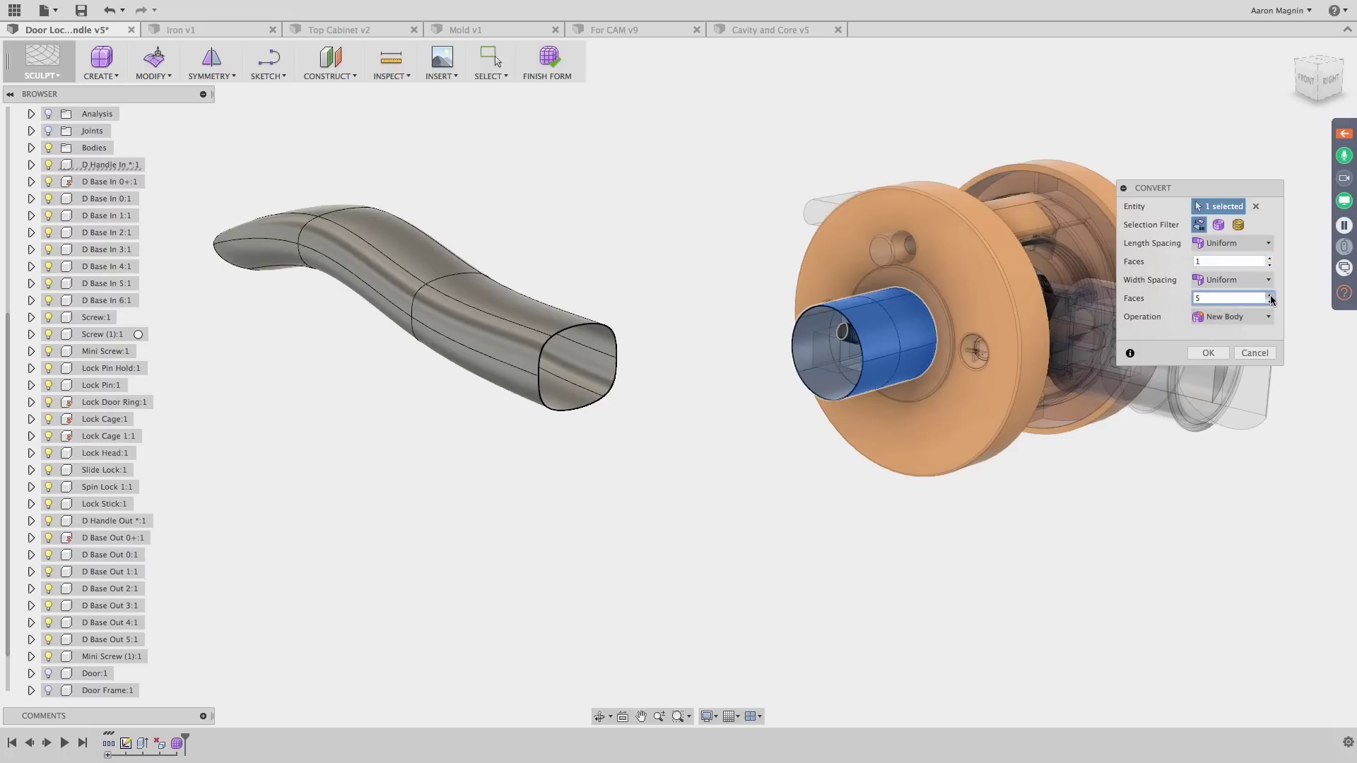
{"action": "left_click", "coordinate": [1270, 295]}
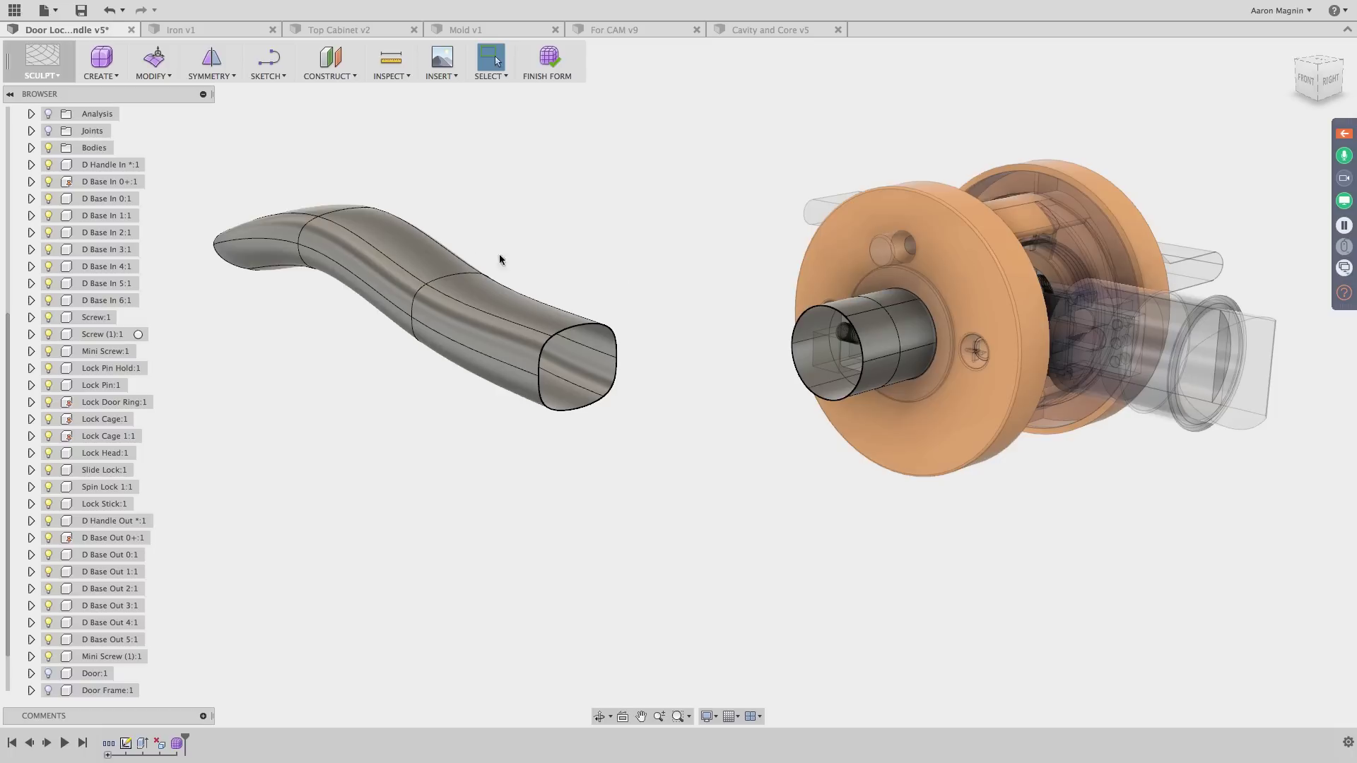
Bridge the handle's open end loop to the front edge loop of the converted cylinder with 3 faces
{"action": "left_click", "coordinate": [163, 75]}
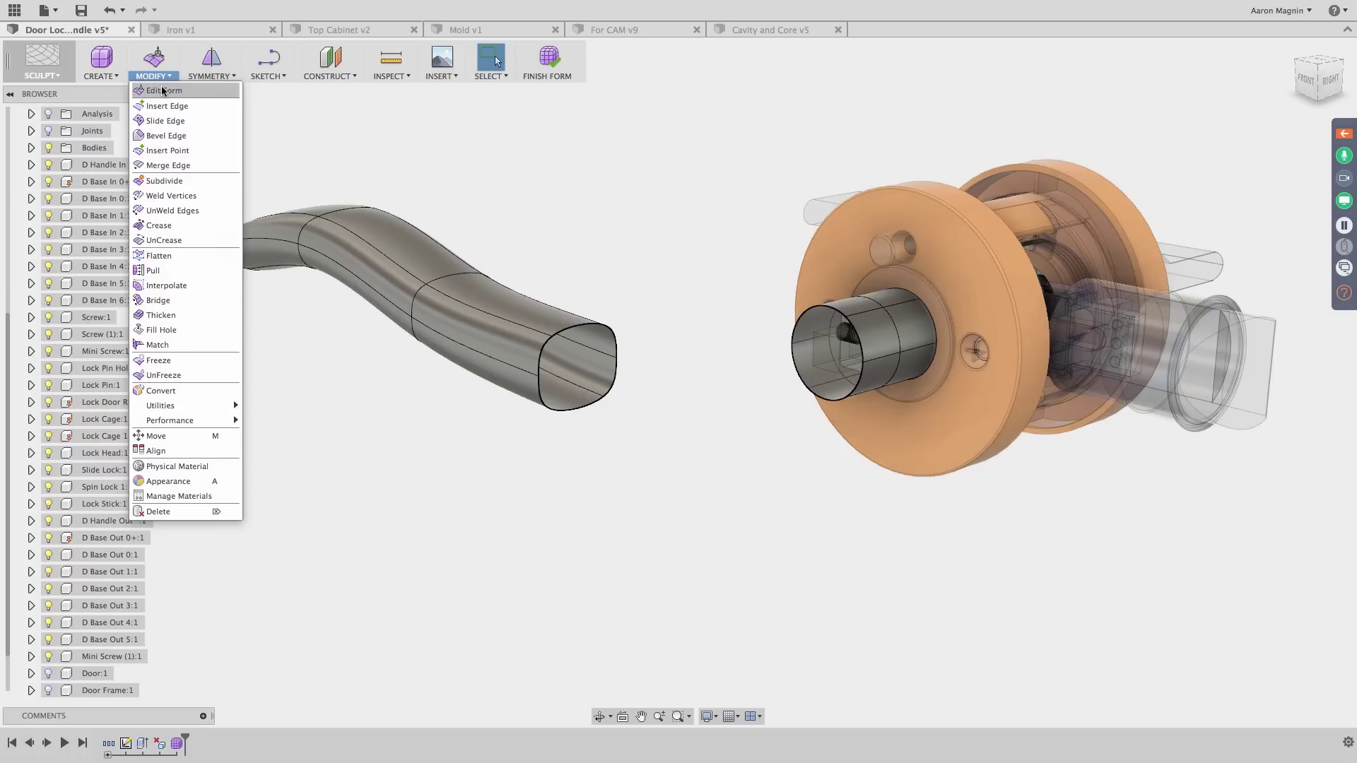
{"action": "left_click", "coordinate": [157, 301]}
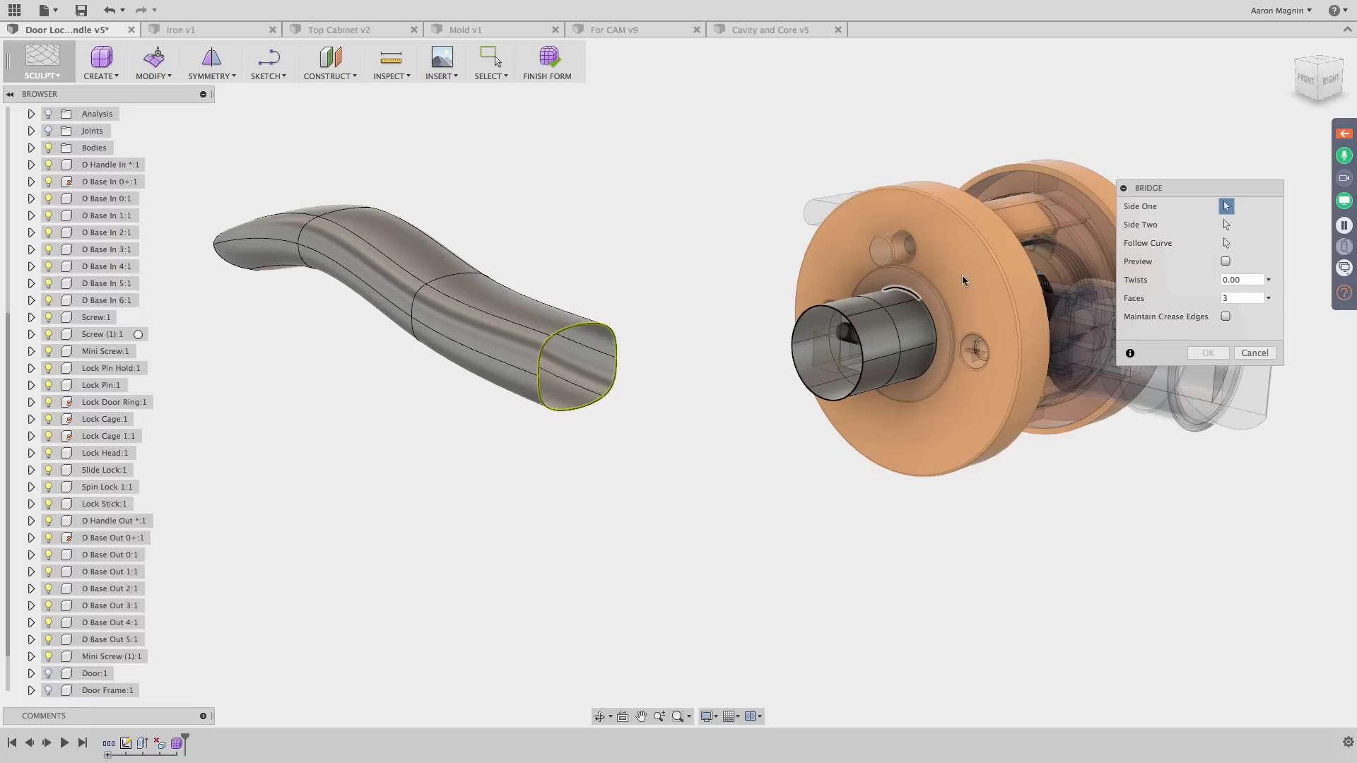
{"action": "left_click", "coordinate": [1224, 228]}
{"action": "left_click", "coordinate": [840, 318]}
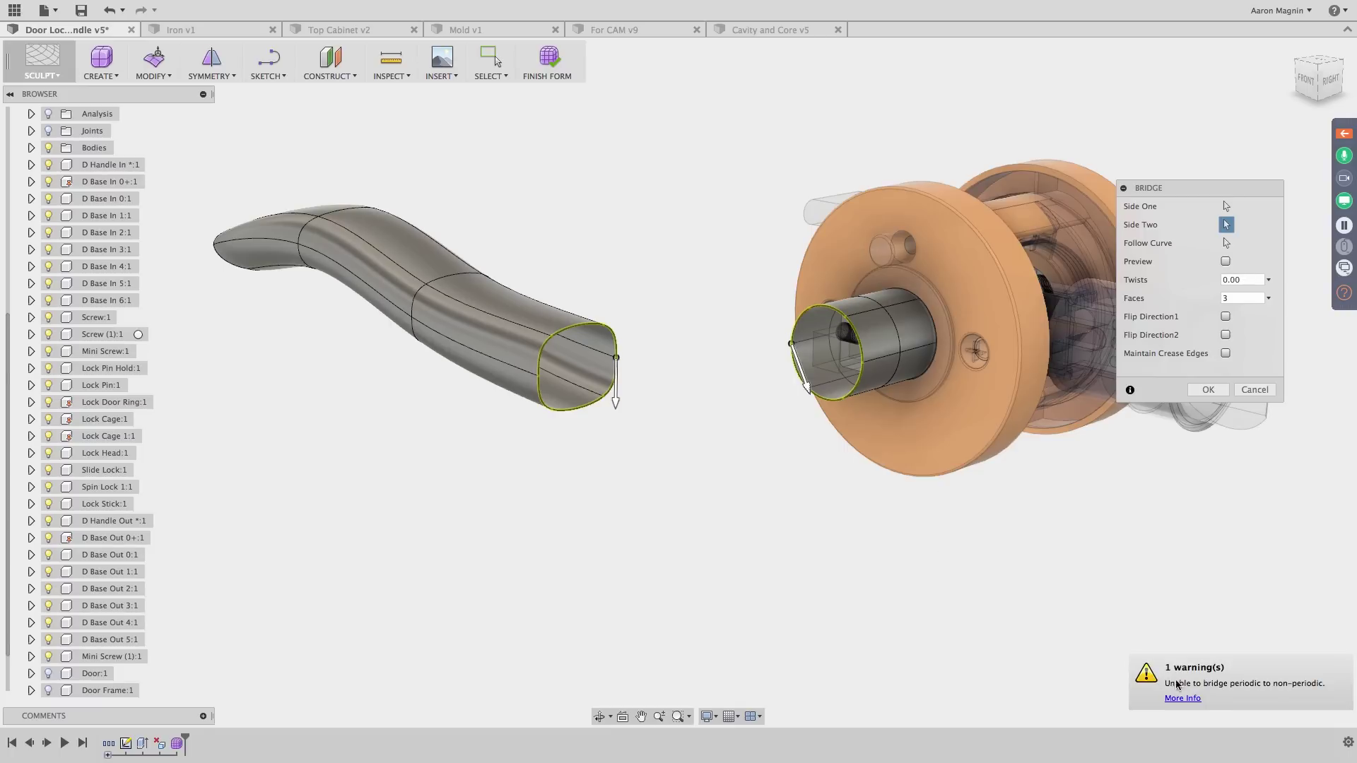
{"action": "left_click", "coordinate": [1207, 390]}
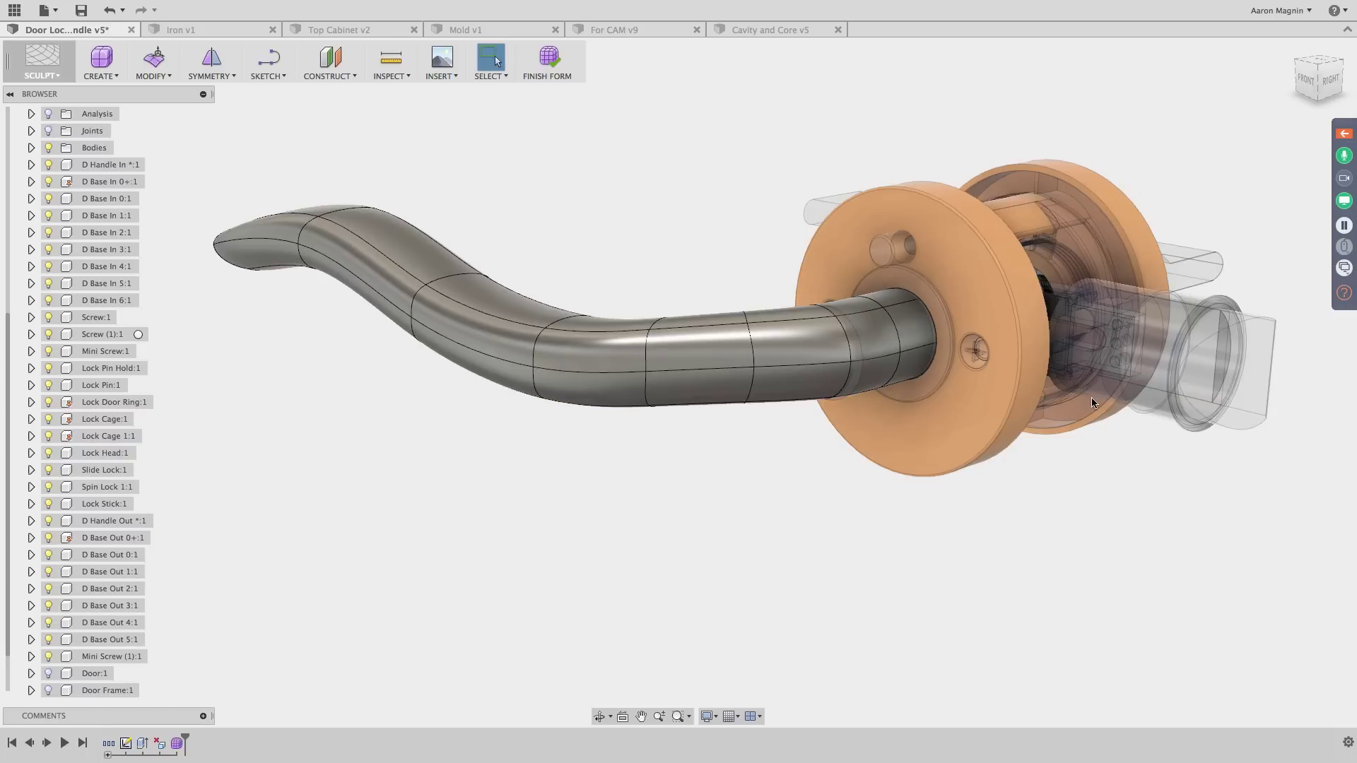
Inspect the bridged handle from above and undo the bridge
{"action": "middle_click_drag", "start_coordinate": [702, 206], "coordinate": [705, 283], "text": "shift"}
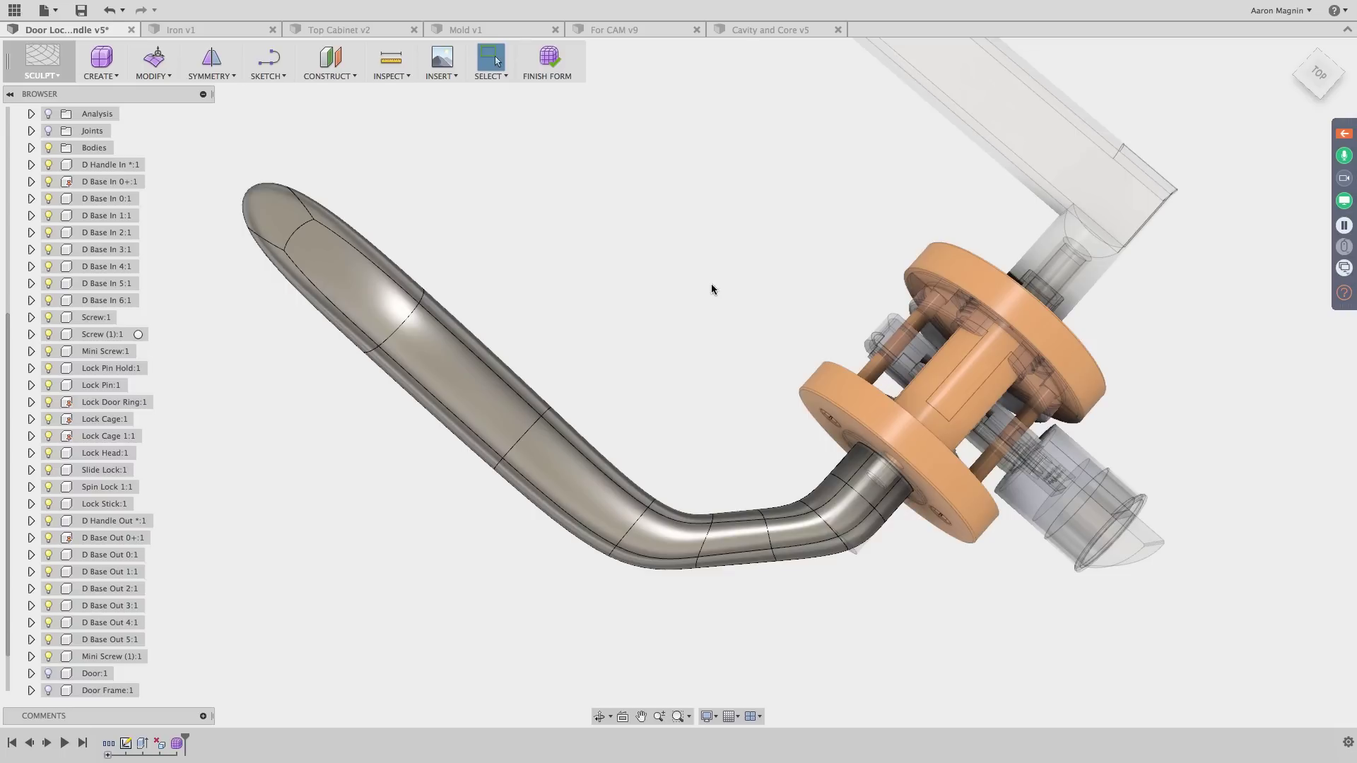
{"action": "middle_click_drag", "start_coordinate": [724, 357], "coordinate": [757, 212], "text": "shift"}
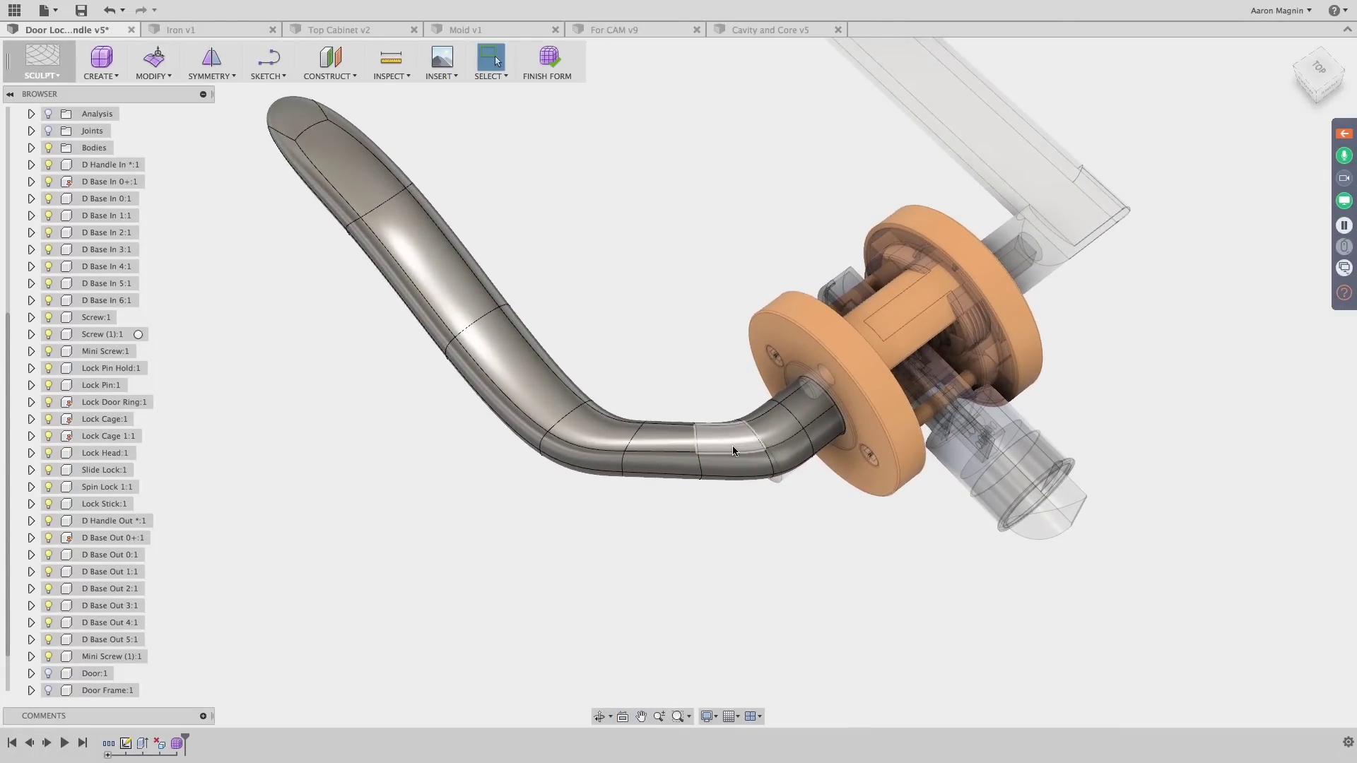
{"action": "key", "text": "super+z"}
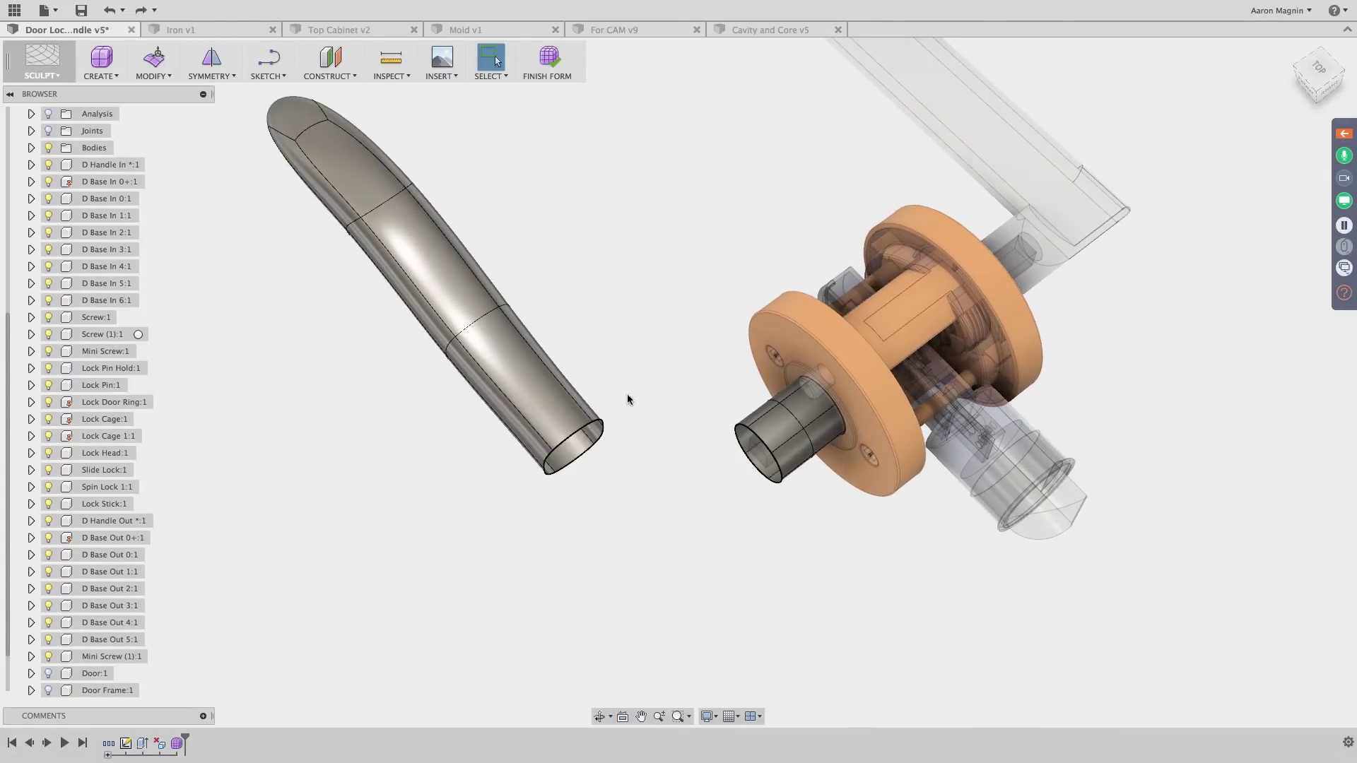
Bridge the handle's open end loop to the front edge loop of the converted cylinder with 2 faces
{"action": "key", "text": "s"}
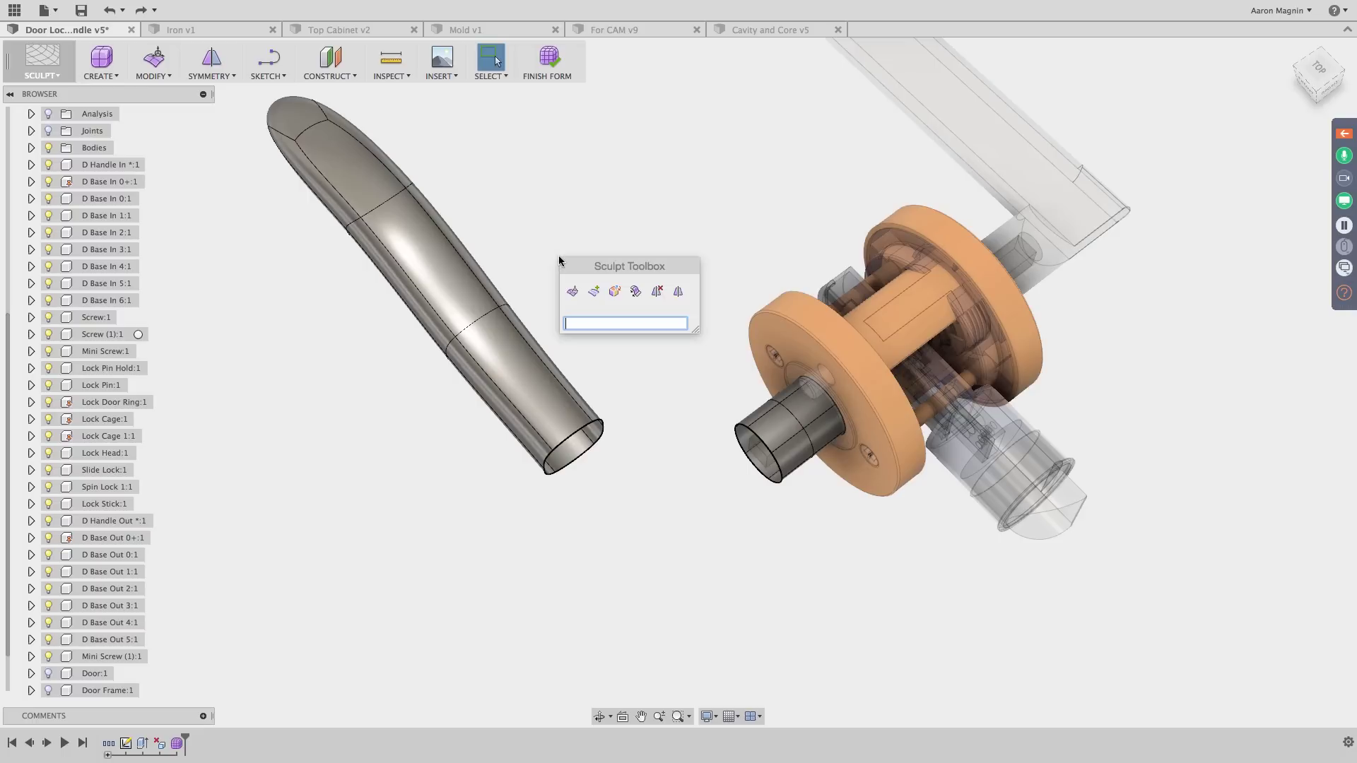
{"action": "left_click", "coordinate": [636, 292]}
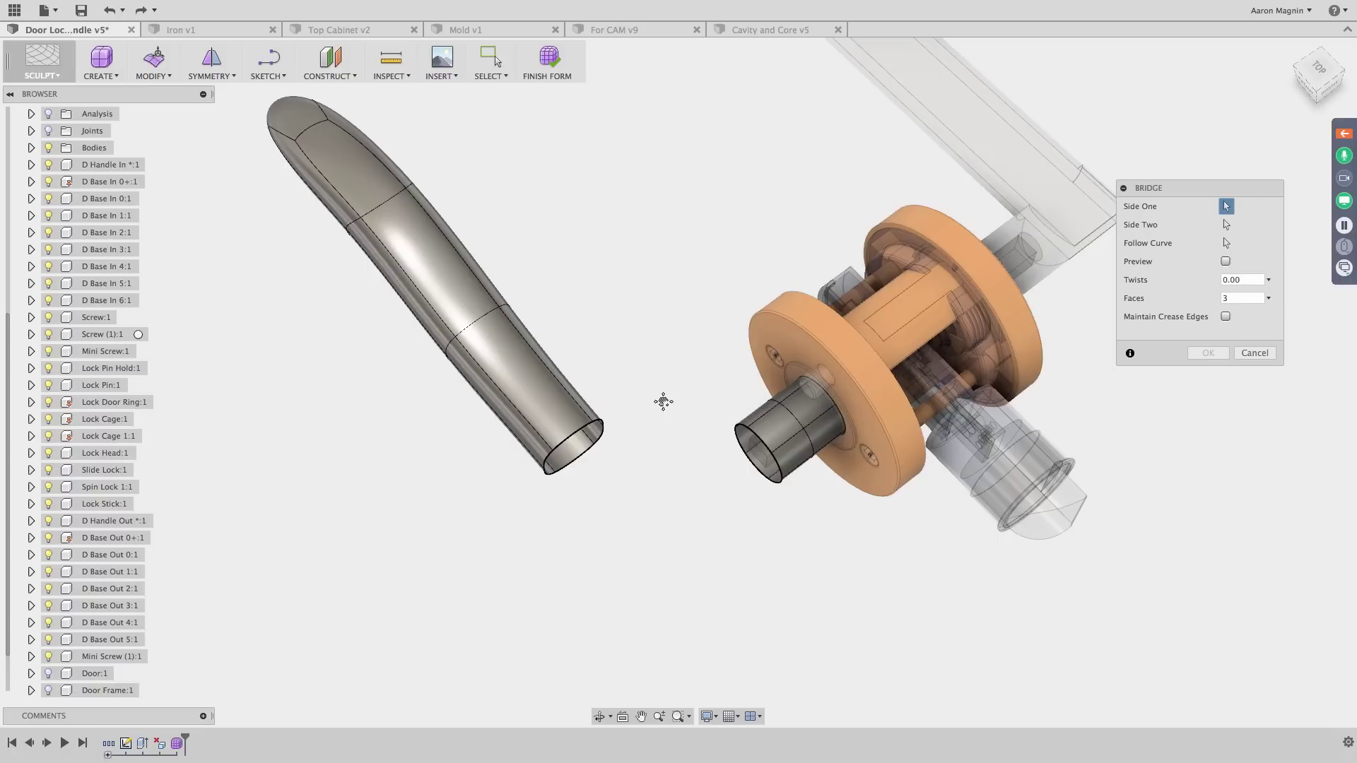
{"action": "middle_click_drag", "start_coordinate": [663, 401], "coordinate": [672, 354], "text": "shift"}
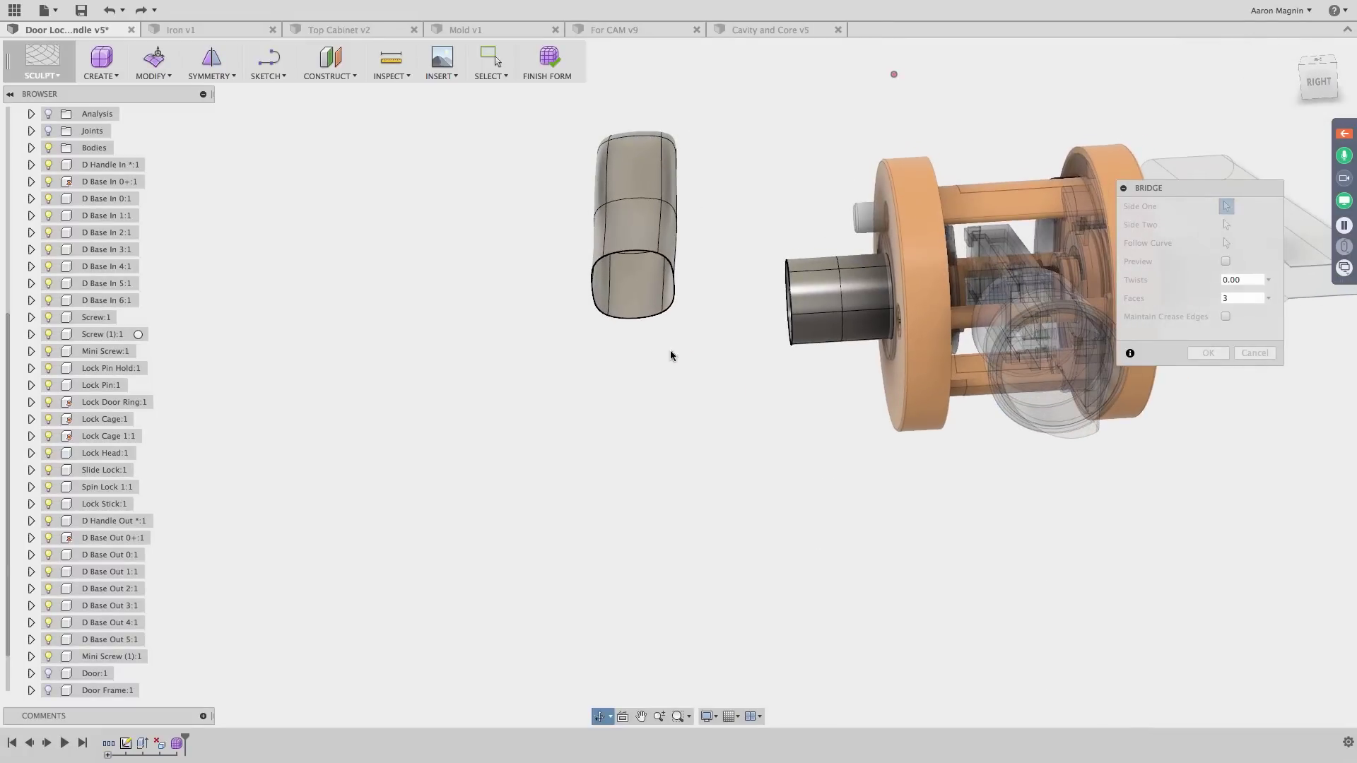
{"action": "left_click", "coordinate": [623, 261]}
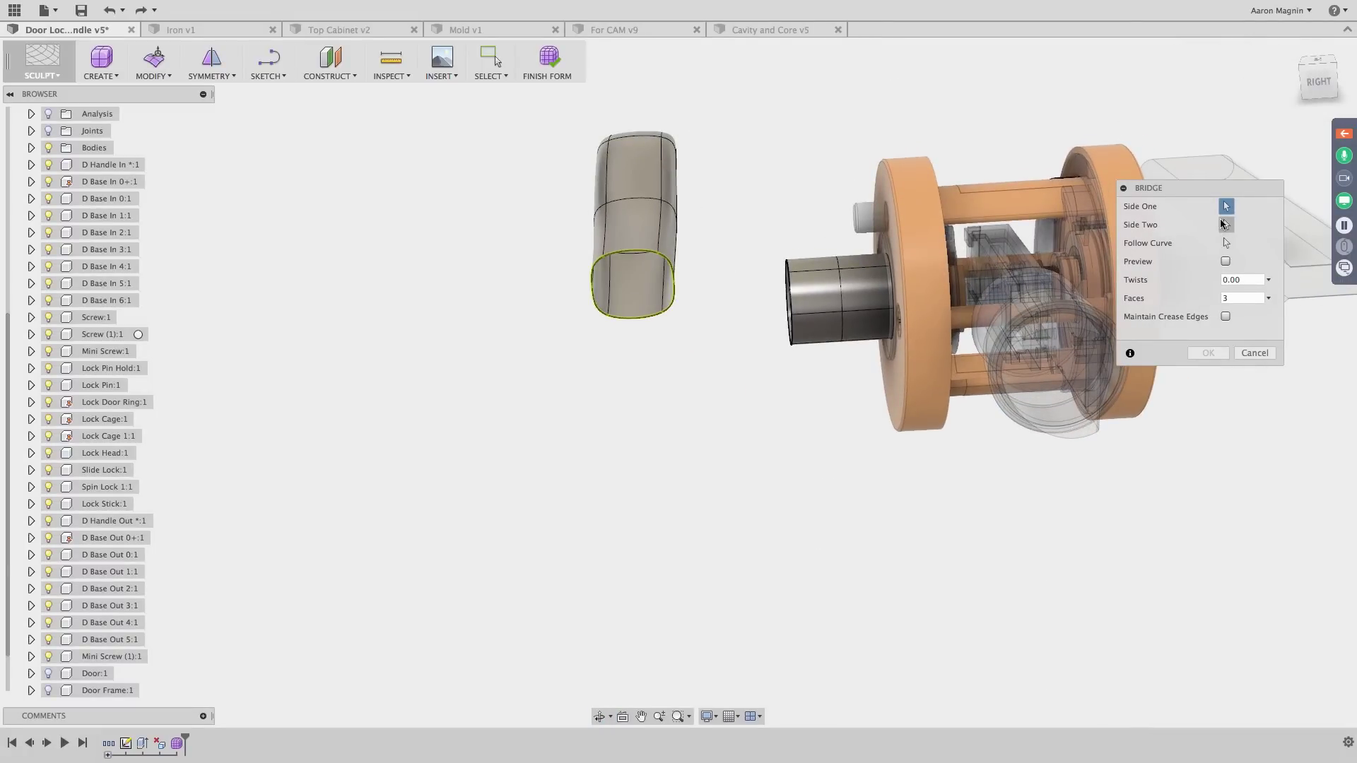
{"action": "left_click", "coordinate": [1224, 224]}
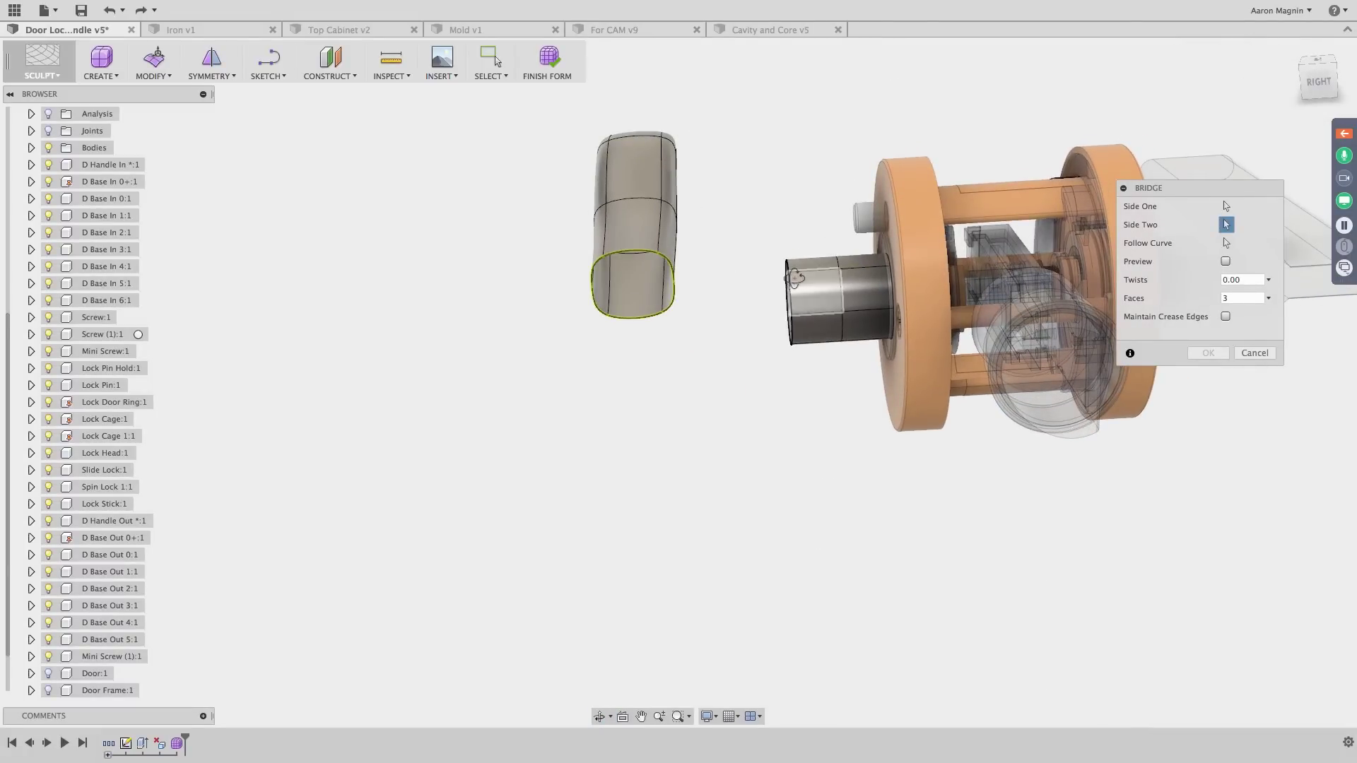
{"action": "left_click", "coordinate": [934, 325]}
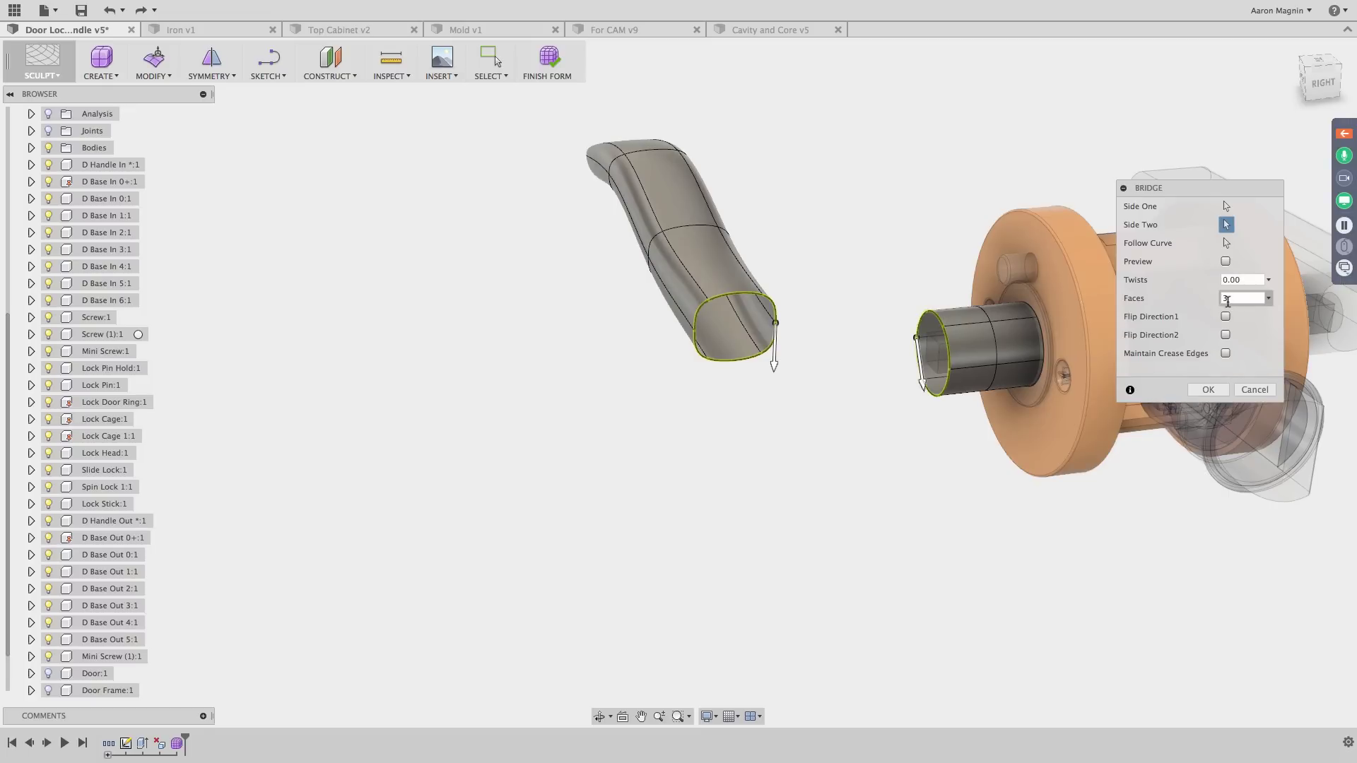
{"action": "left_click", "coordinate": [1228, 300]}
{"action": "type", "text": "2"}
{"action": "left_click", "coordinate": [1209, 390]}
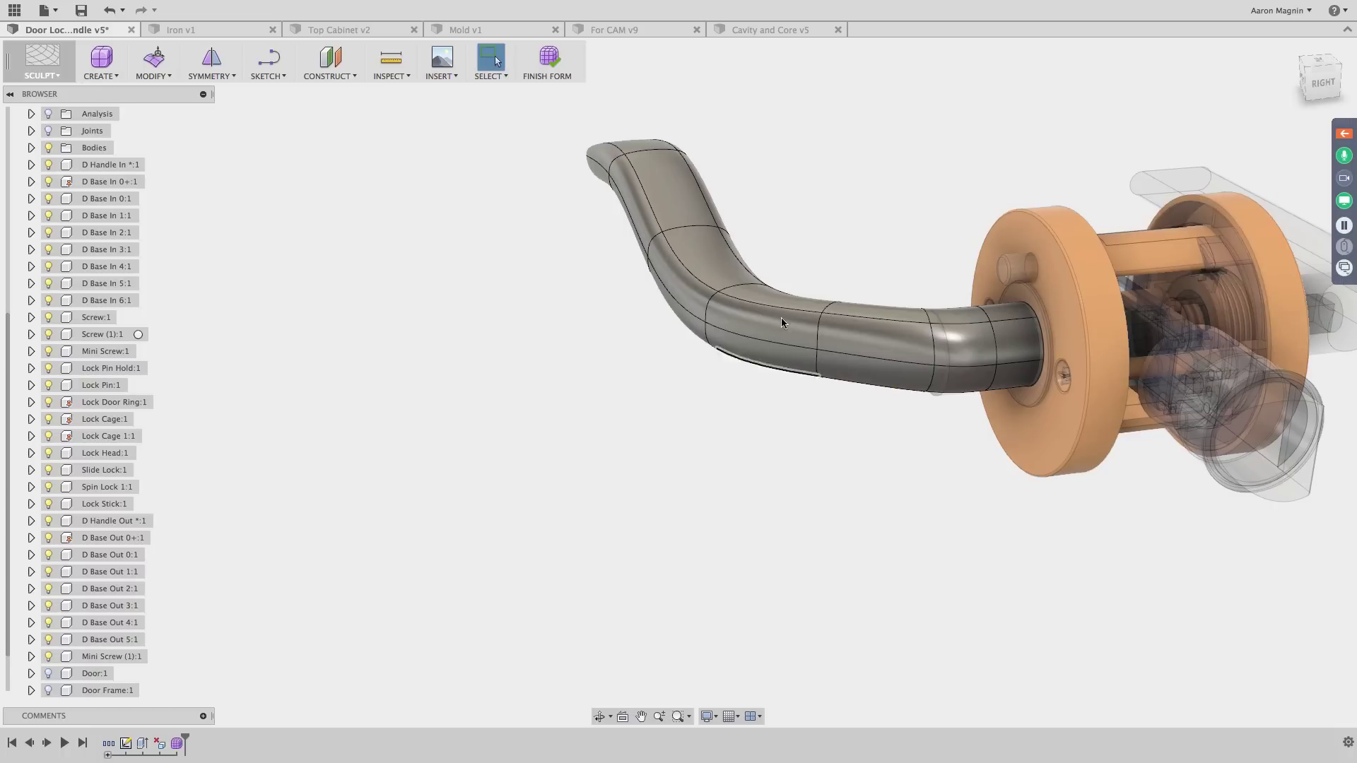
Start Edit Form on the bridged handle and switch the T-spline body to Control Frame Display
{"action": "middle_click_drag", "start_coordinate": [799, 324], "coordinate": [790, 375], "text": "shift"}
{"action": "scroll", "coordinate": [825, 455], "scroll_direction": "down", "scroll_amount": 4}
{"action": "middle_click_drag", "start_coordinate": [821, 453], "coordinate": [746, 443], "text": "shift"}
{"action": "scroll", "coordinate": [831, 456], "scroll_direction": "up", "scroll_amount": 3}
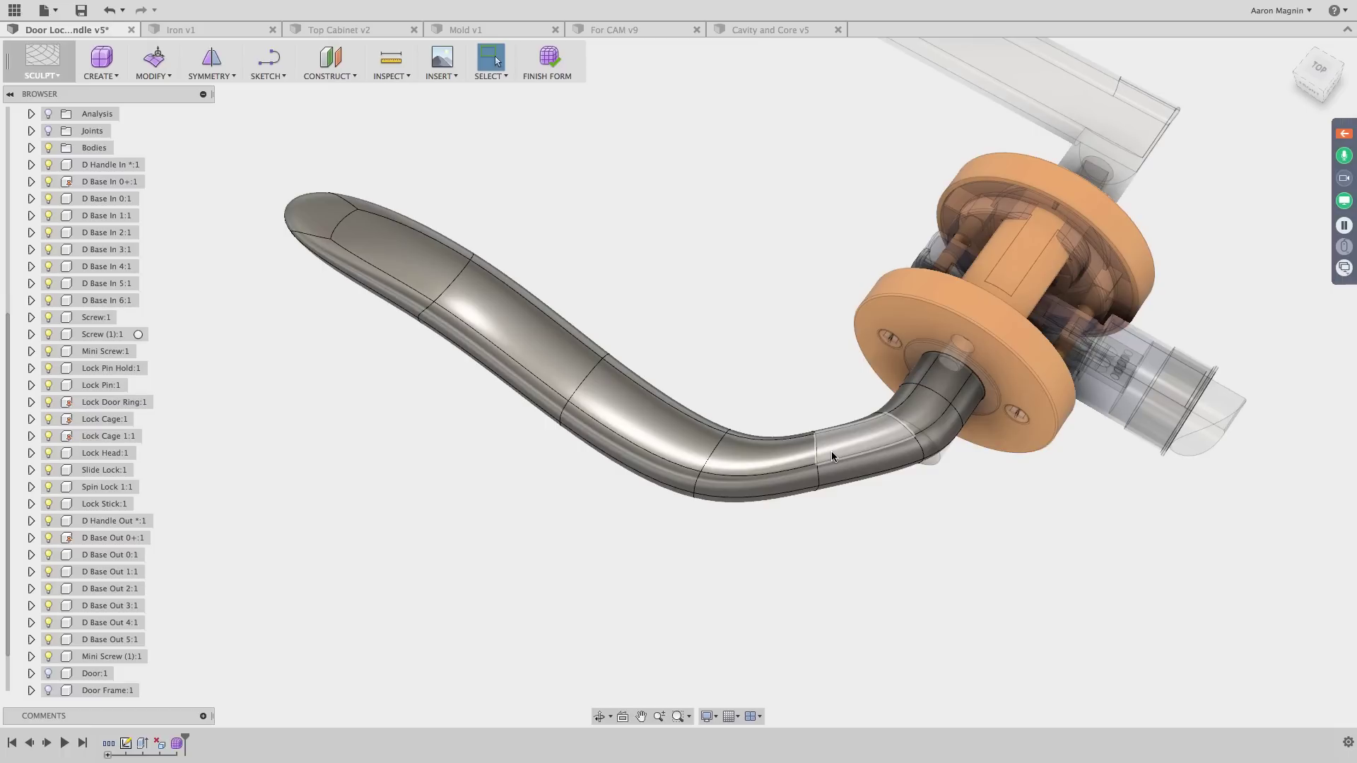
{"action": "left_click", "coordinate": [165, 64]}
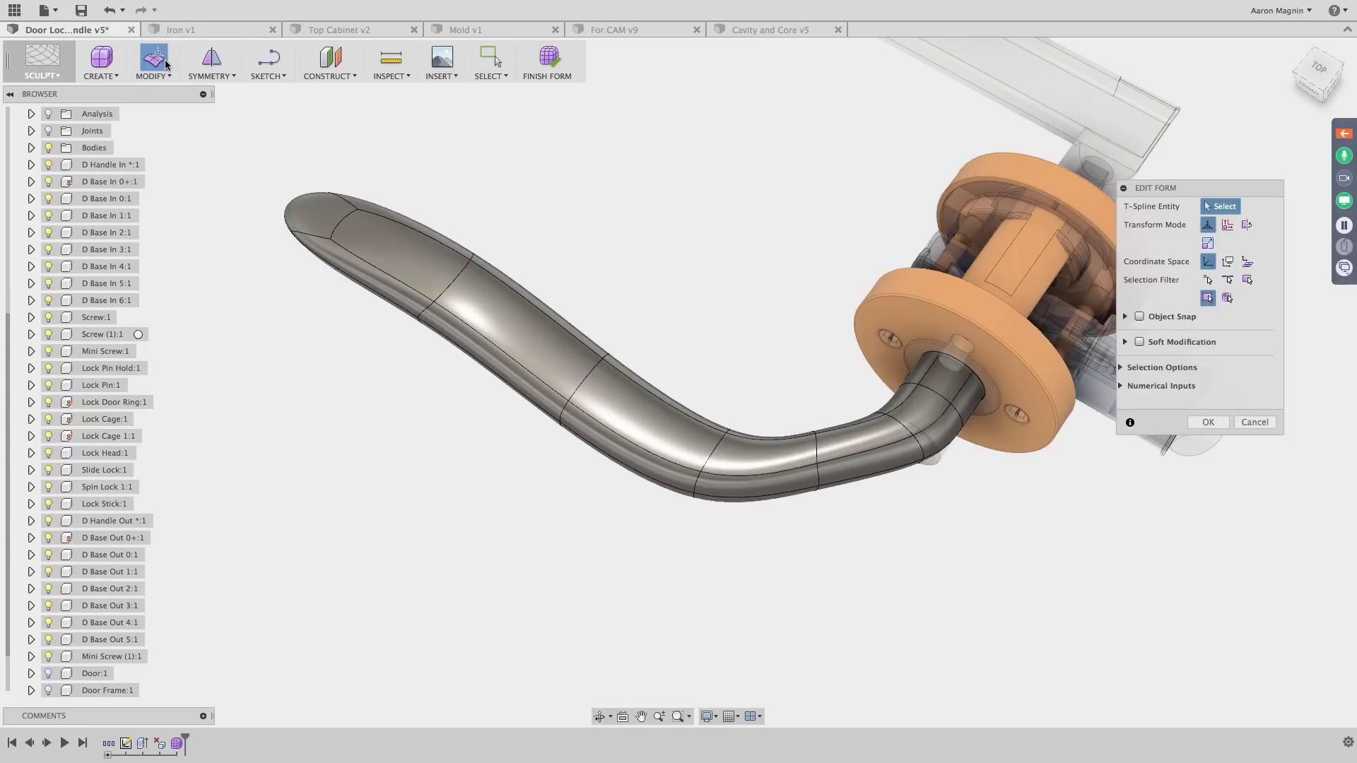
{"action": "middle_click_drag", "start_coordinate": [718, 309], "coordinate": [814, 338], "text": "shift"}
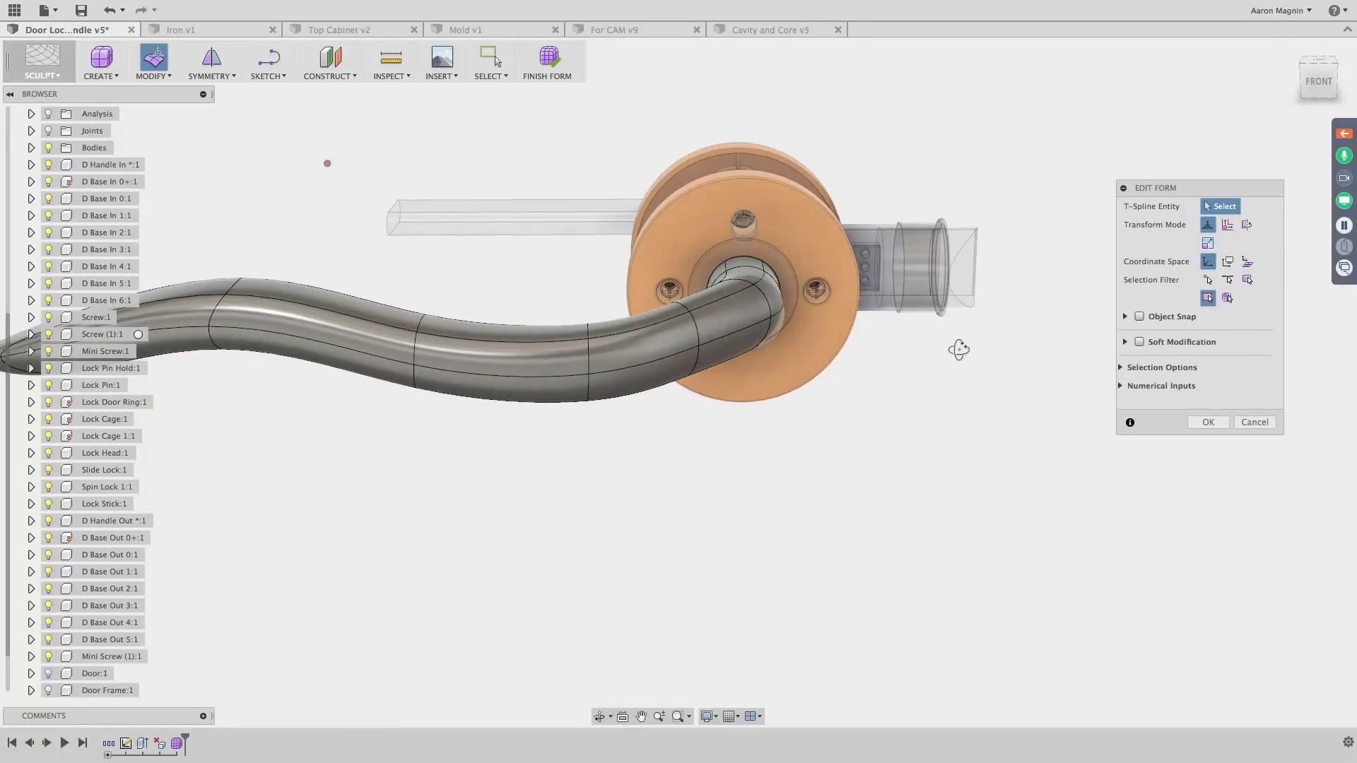
{"action": "middle_click_drag", "start_coordinate": [956, 349], "coordinate": [692, 287], "text": "shift"}
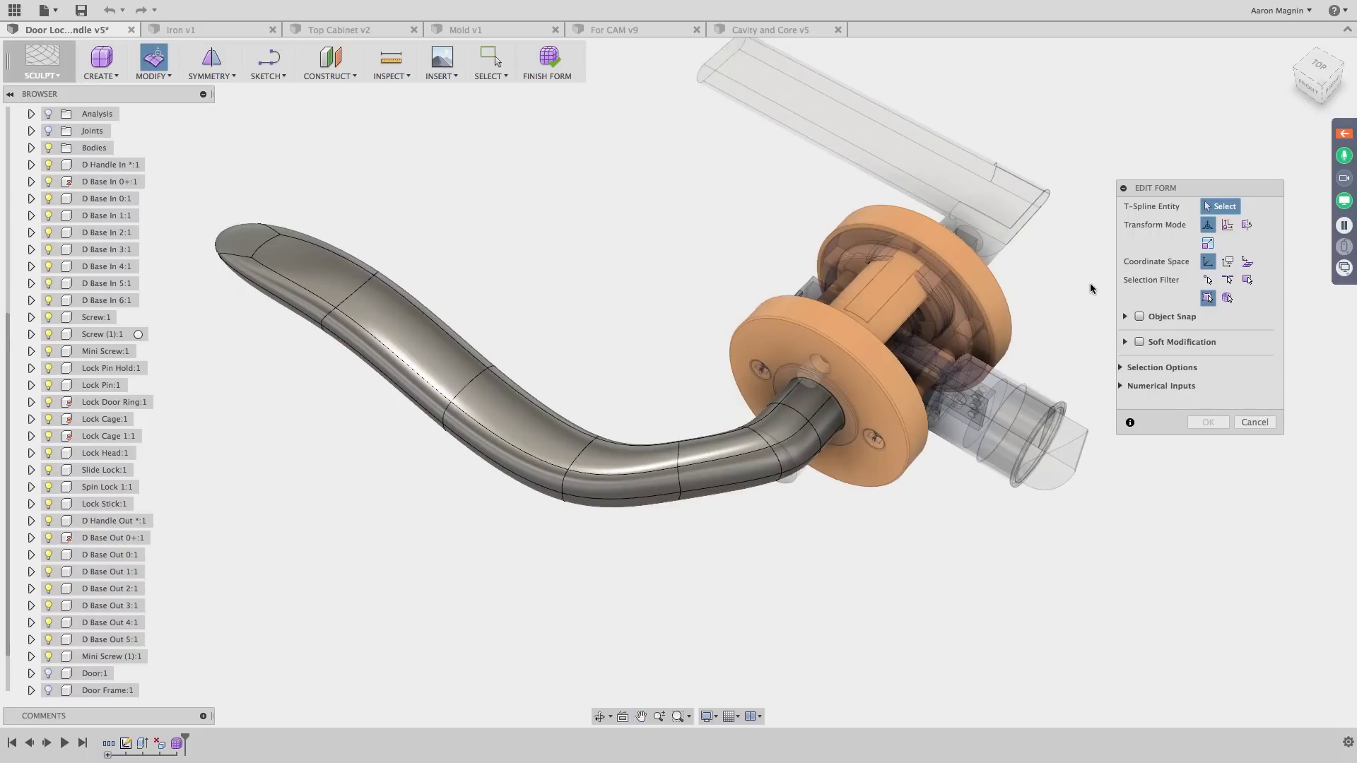
{"action": "left_click", "coordinate": [1121, 368]}
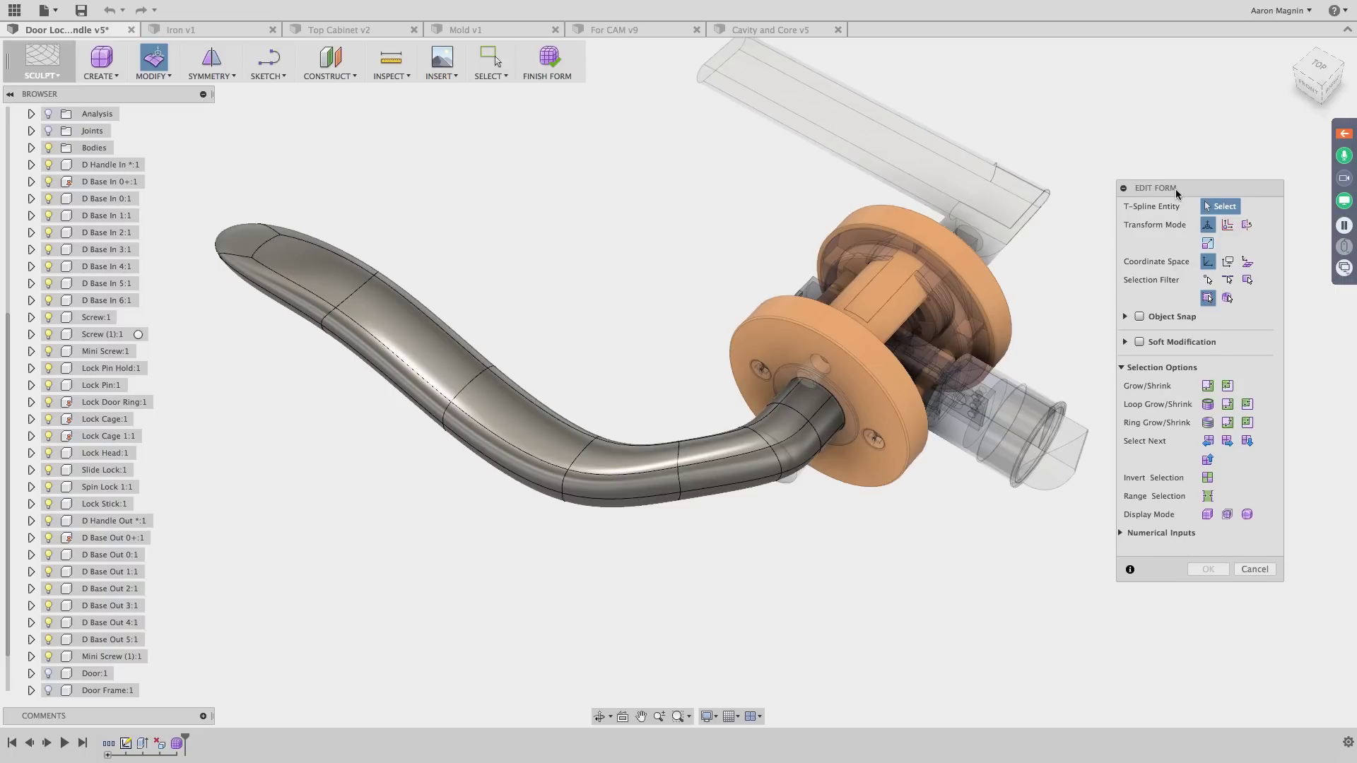
{"action": "left_click_drag", "start_coordinate": [1175, 189], "coordinate": [1155, 88]}
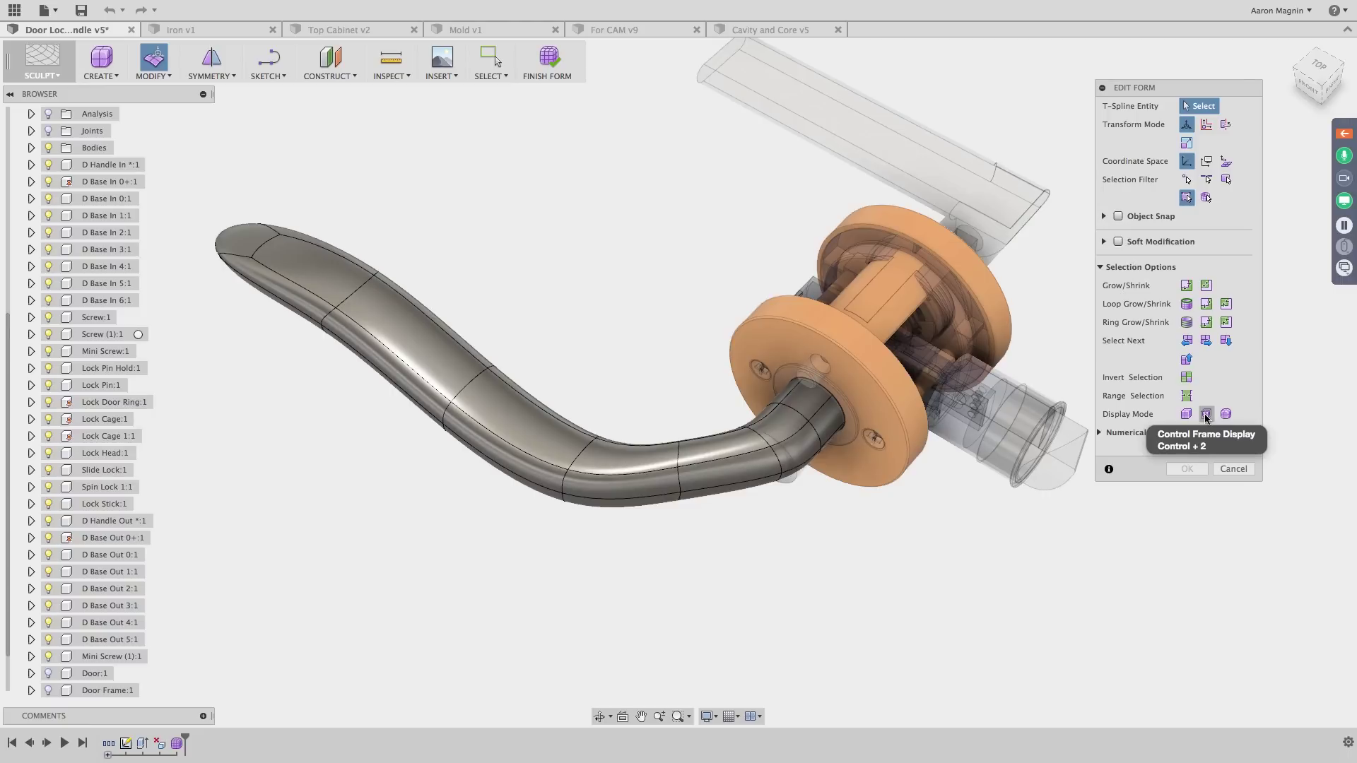
{"action": "left_click", "coordinate": [1206, 416]}
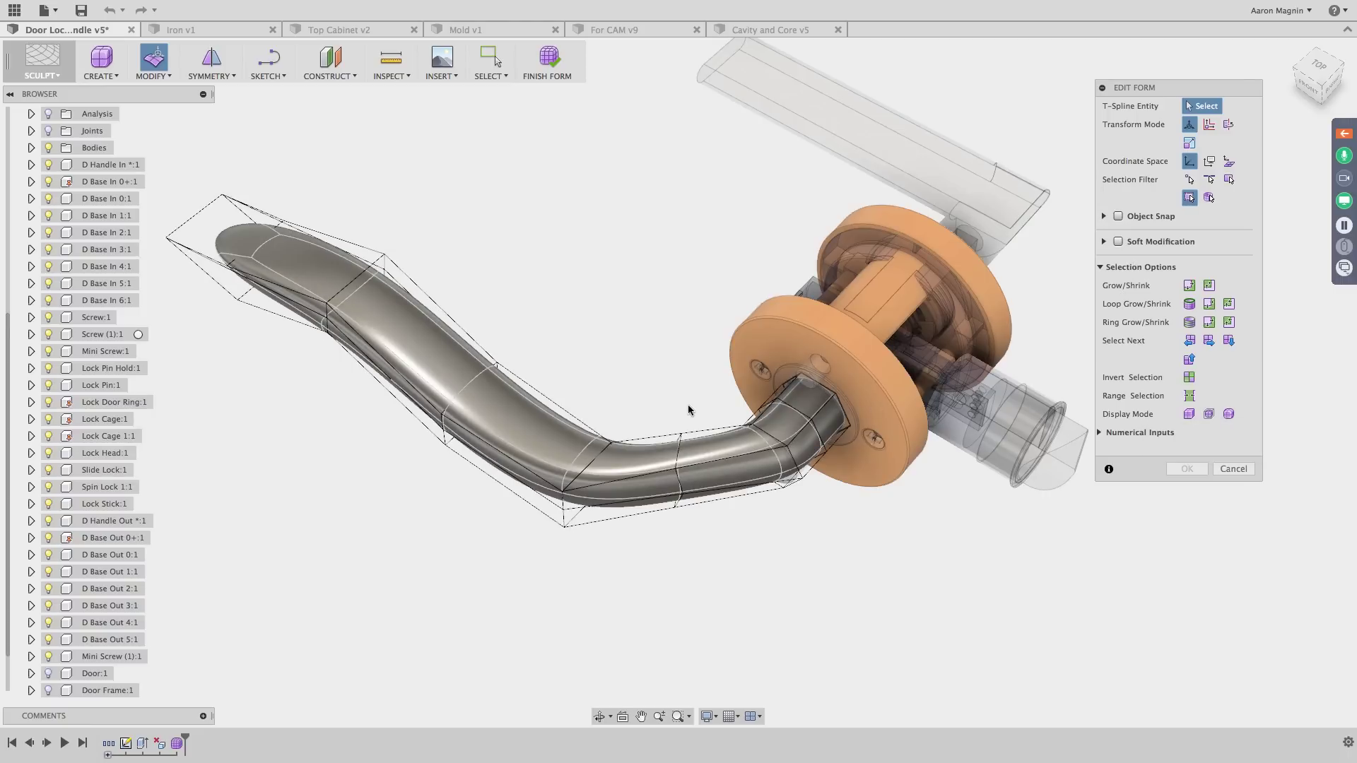
Switch the body to Box Display and reposition the bridge's middle edge loop to form the corner of the bend
{"action": "middle_click_drag", "start_coordinate": [678, 375], "coordinate": [730, 327], "text": "shift"}
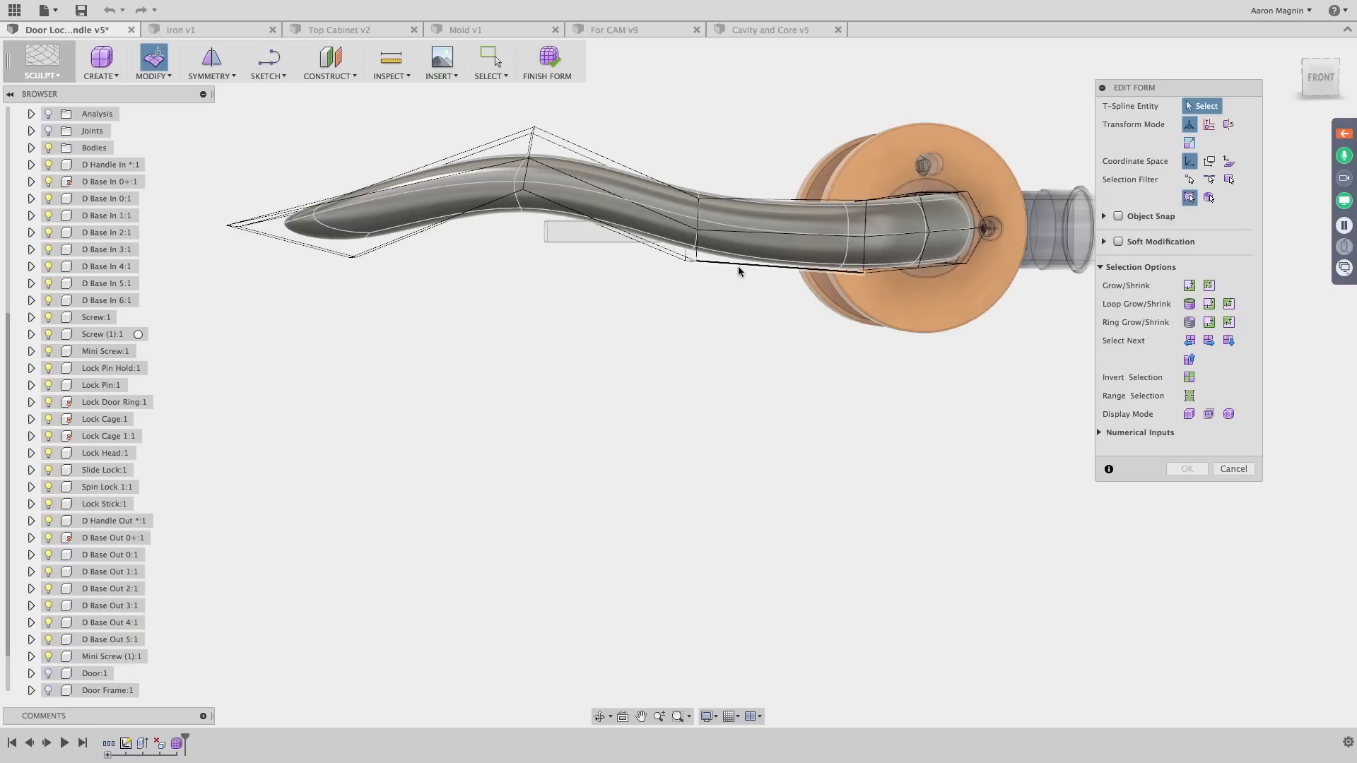
{"action": "middle_click_drag", "start_coordinate": [737, 266], "coordinate": [682, 305], "text": "shift"}
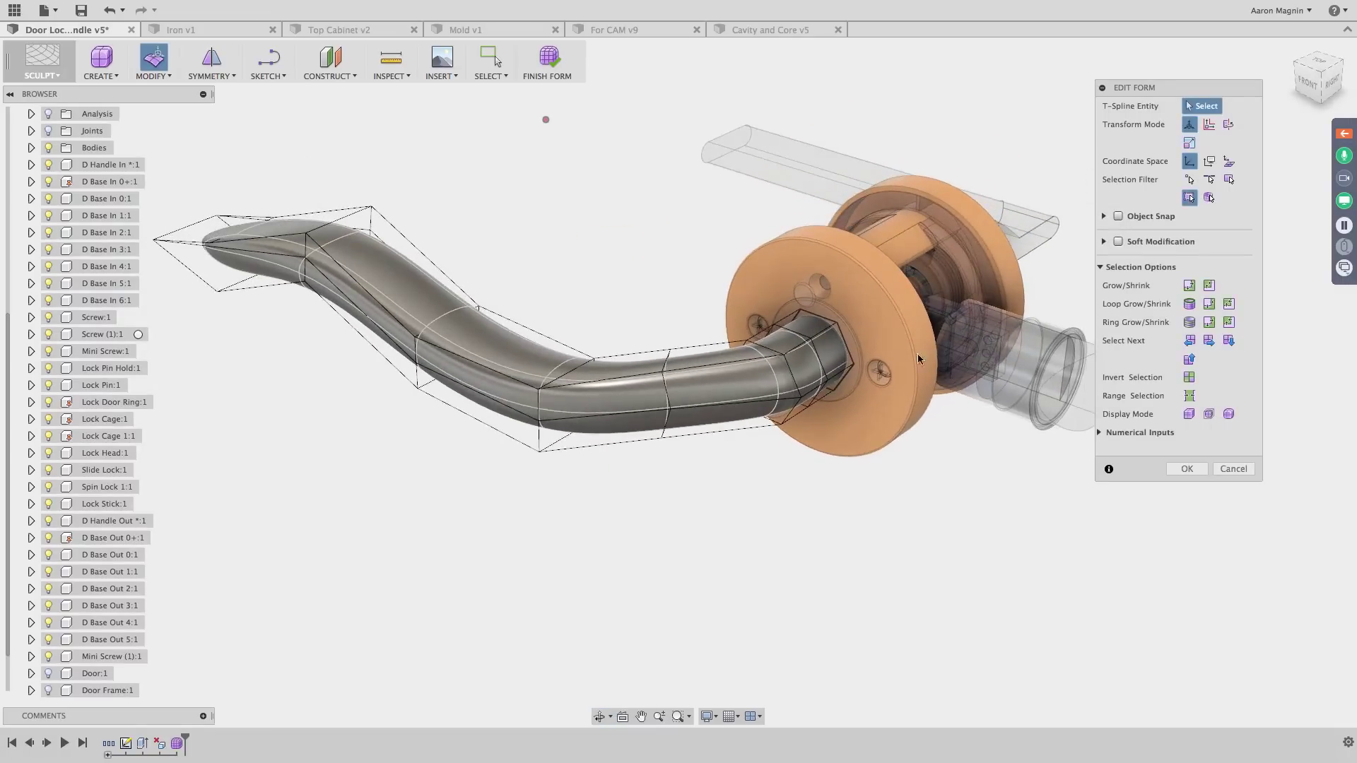
{"action": "left_click", "coordinate": [1189, 414]}
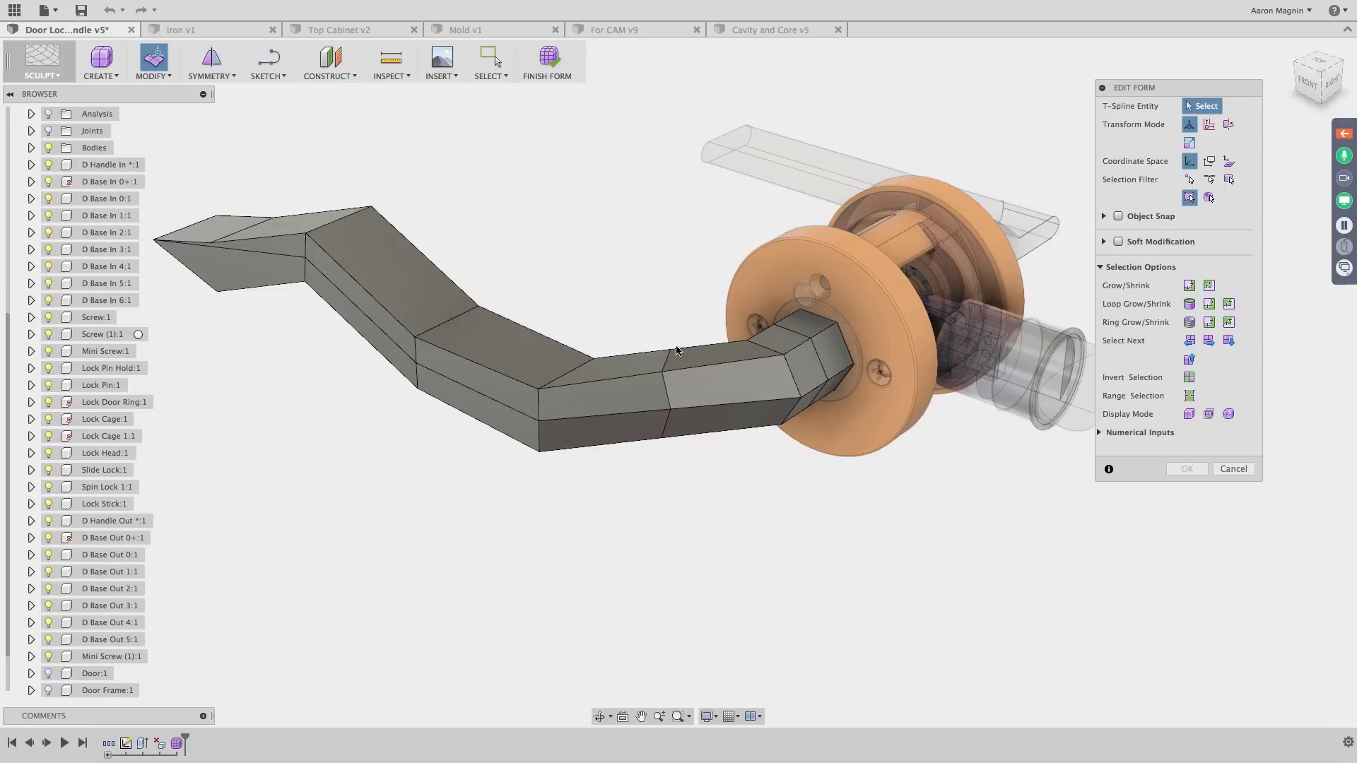
{"action": "middle_click_drag", "start_coordinate": [689, 345], "coordinate": [687, 406], "text": "shift"}
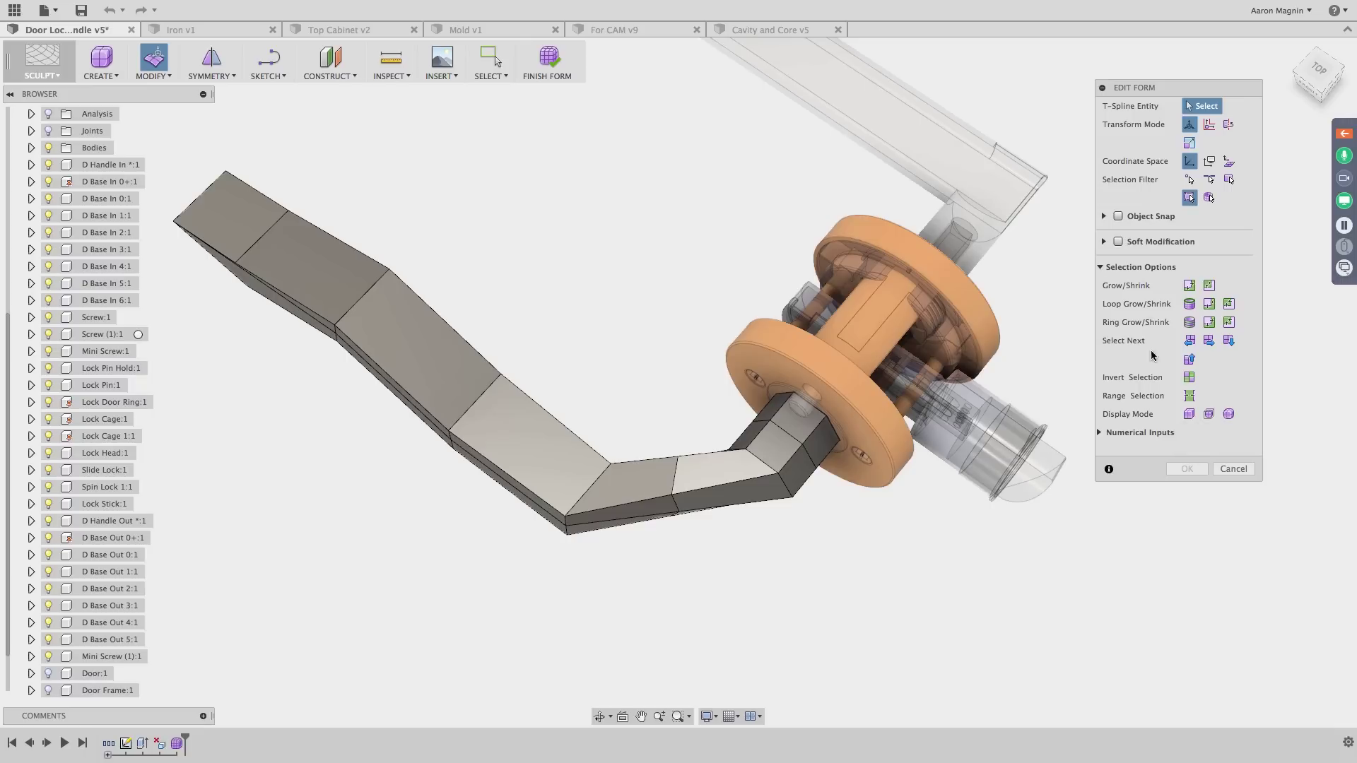
{"action": "double_click", "coordinate": [674, 479]}
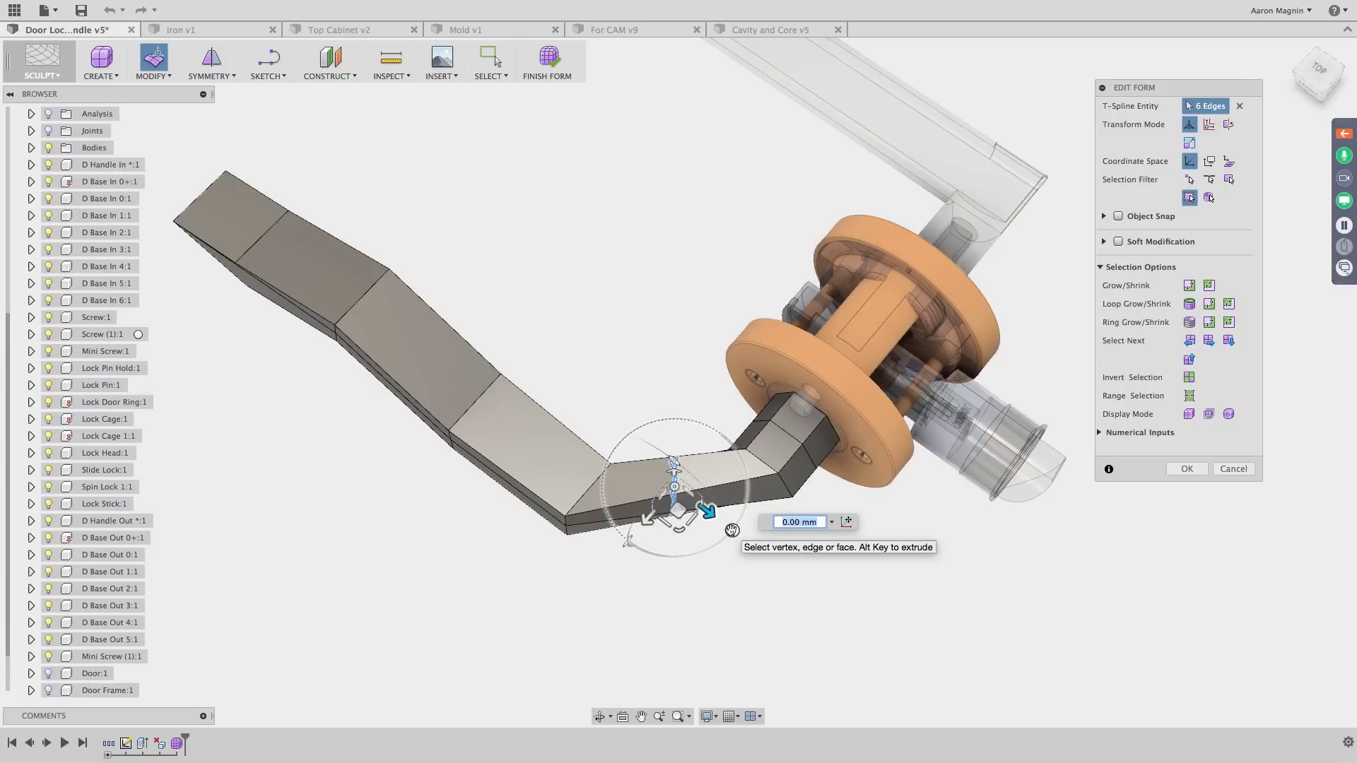
{"action": "left_click_drag", "start_coordinate": [730, 530], "coordinate": [739, 558]}
Move the handle end loop's two inner edges about 3 mm away from the lock and shift the bend's upper inner corner vertex sideways
{"action": "middle_click_drag", "start_coordinate": [664, 585], "coordinate": [709, 536], "text": "shift"}
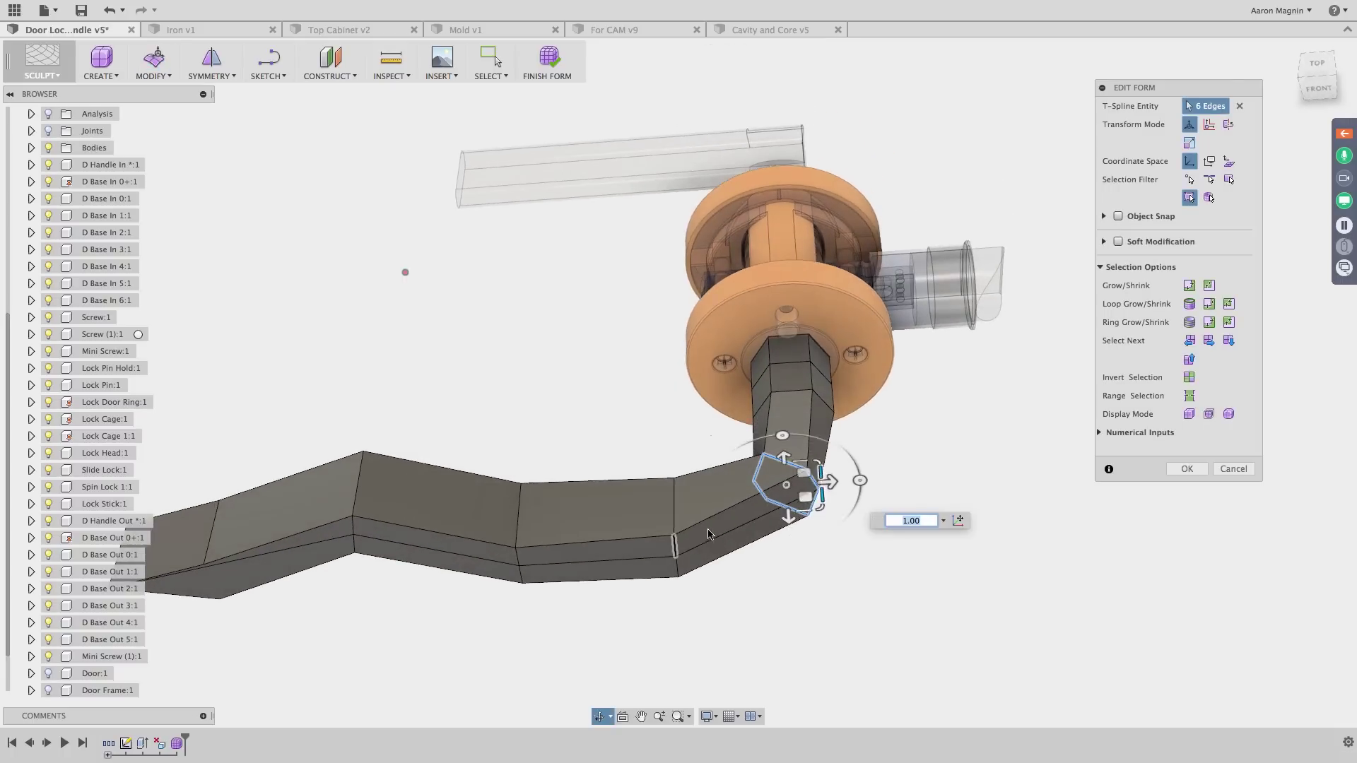
{"action": "scroll", "coordinate": [722, 516], "scroll_direction": "up", "scroll_amount": 5}
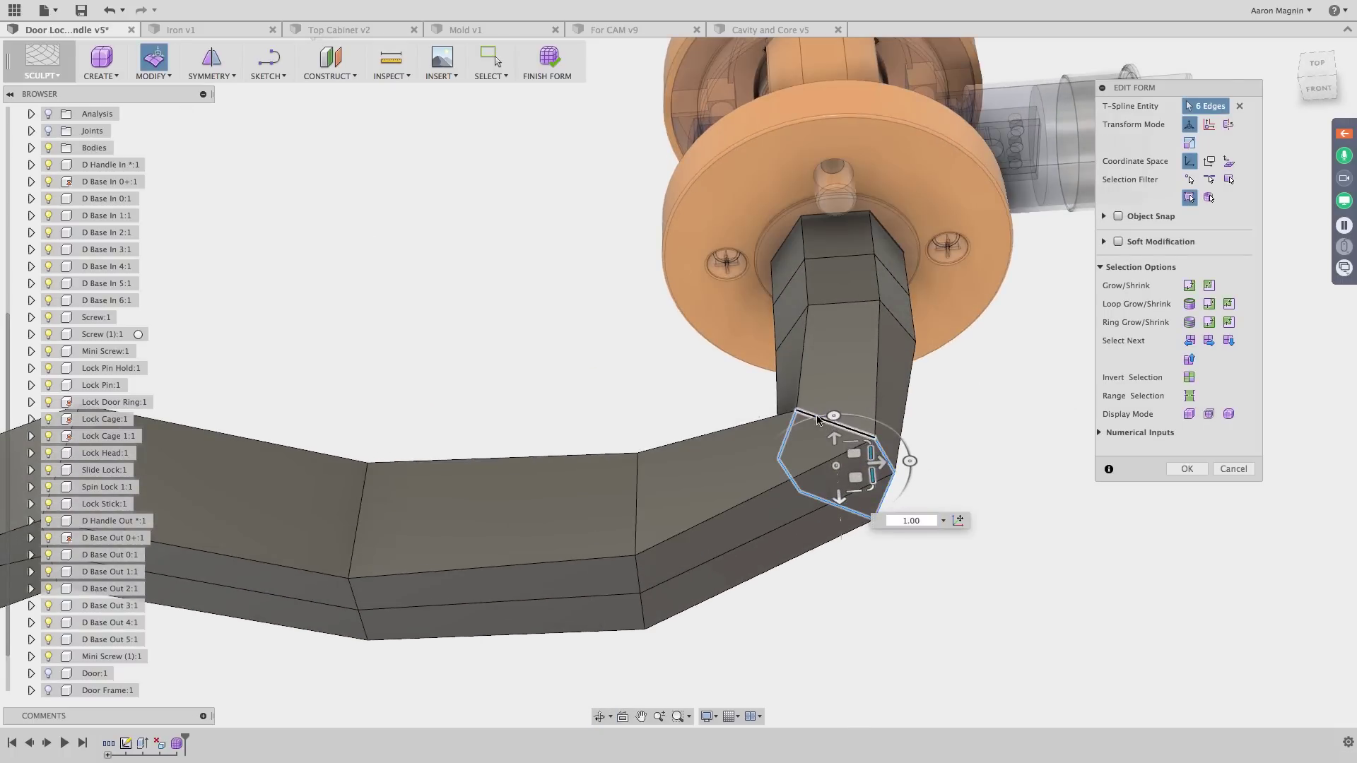
{"action": "middle_click_drag", "start_coordinate": [778, 424], "coordinate": [774, 489], "text": "shift"}
{"action": "scroll", "coordinate": [769, 439], "scroll_direction": "up", "scroll_amount": 5}
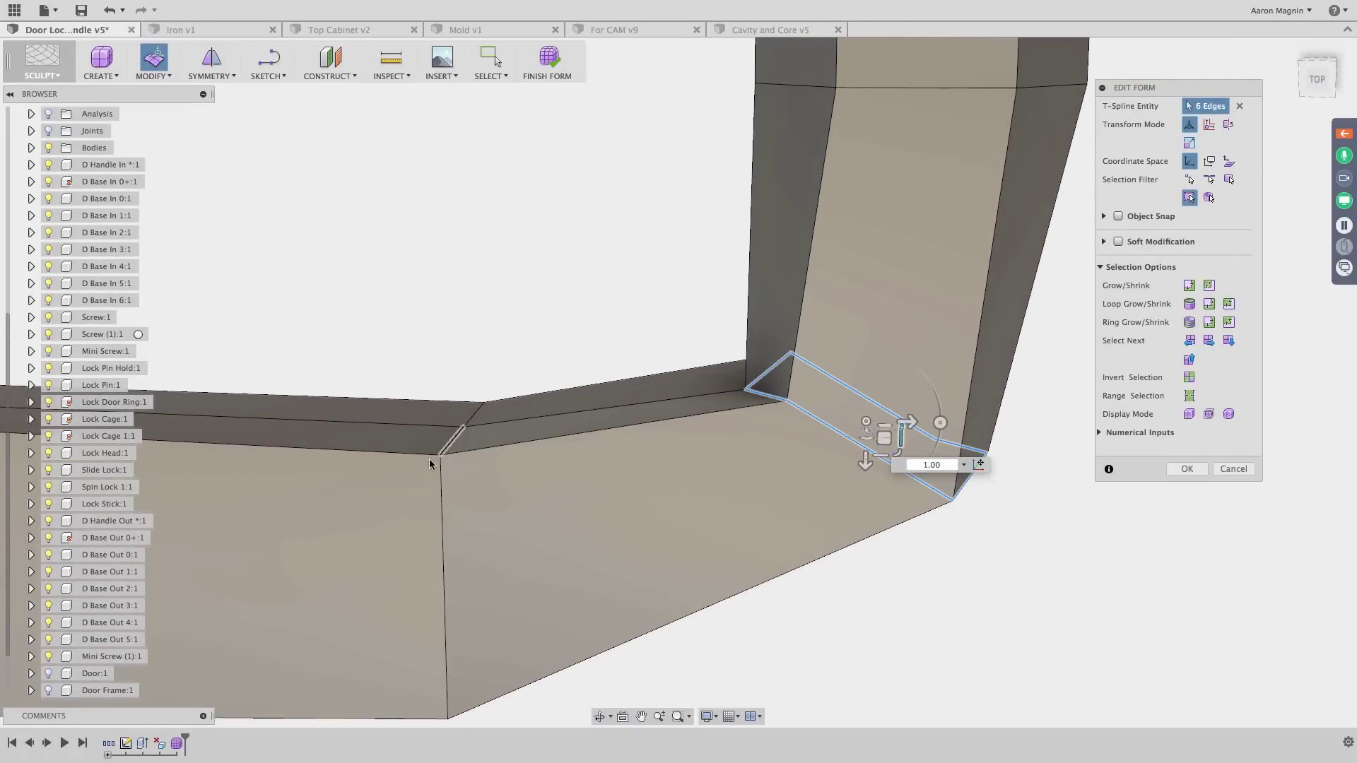
{"action": "left_click", "coordinate": [455, 444]}
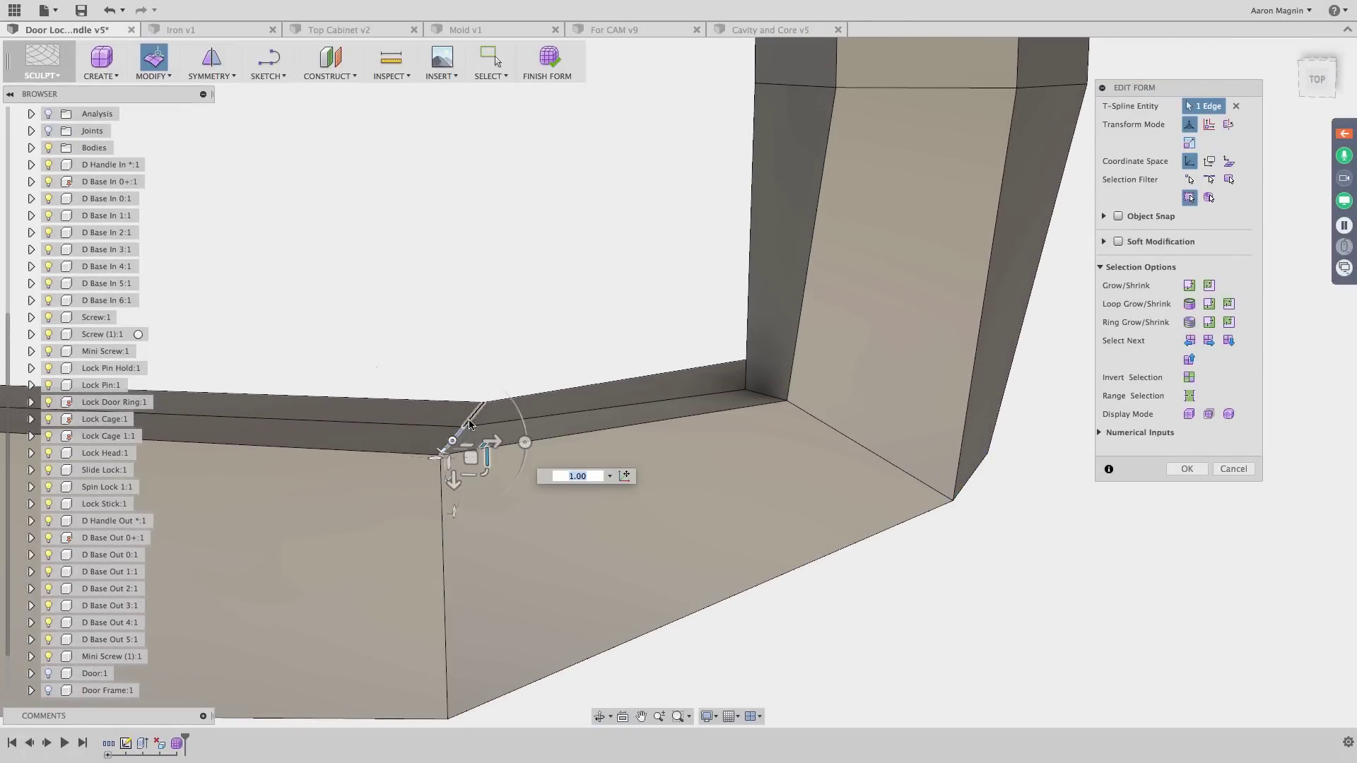
{"action": "left_click", "coordinate": [470, 424], "text": "shift"}
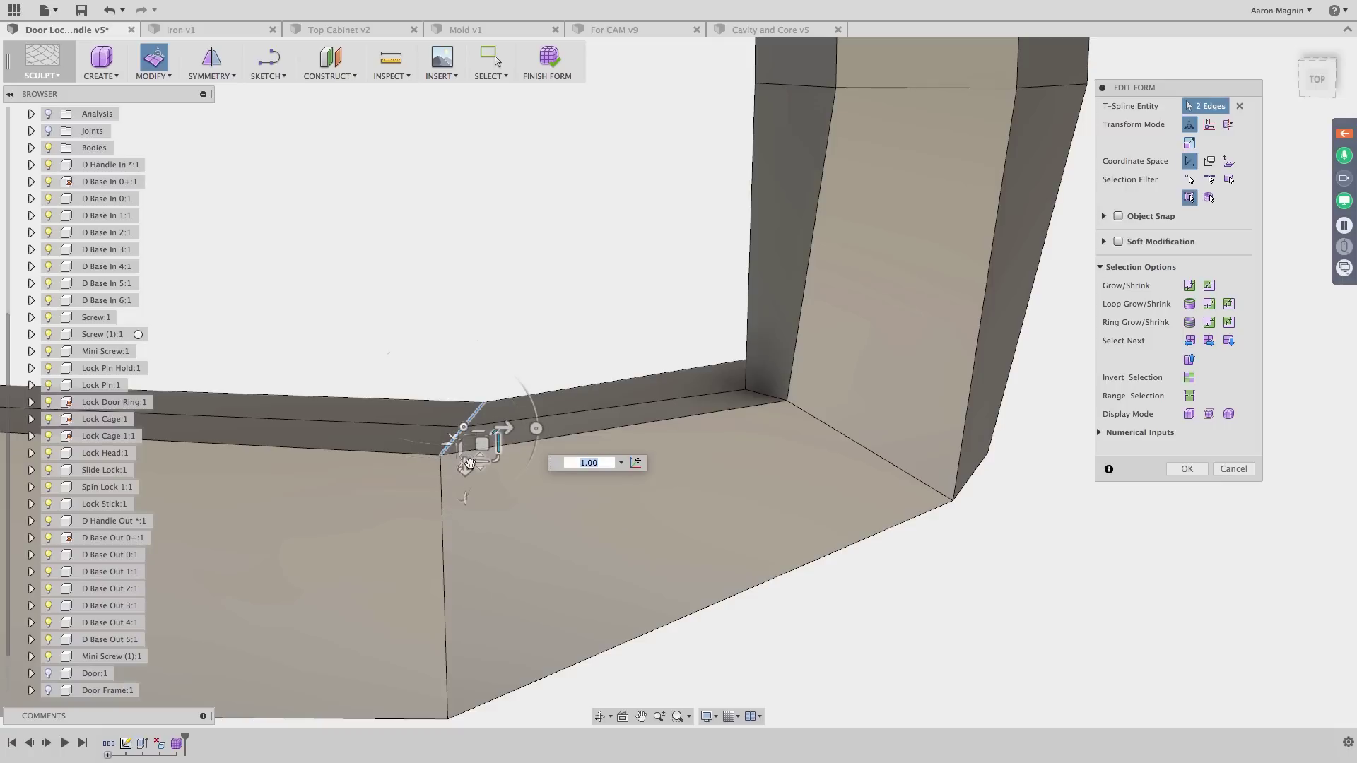
{"action": "left_click_drag", "start_coordinate": [465, 462], "coordinate": [465, 503]}
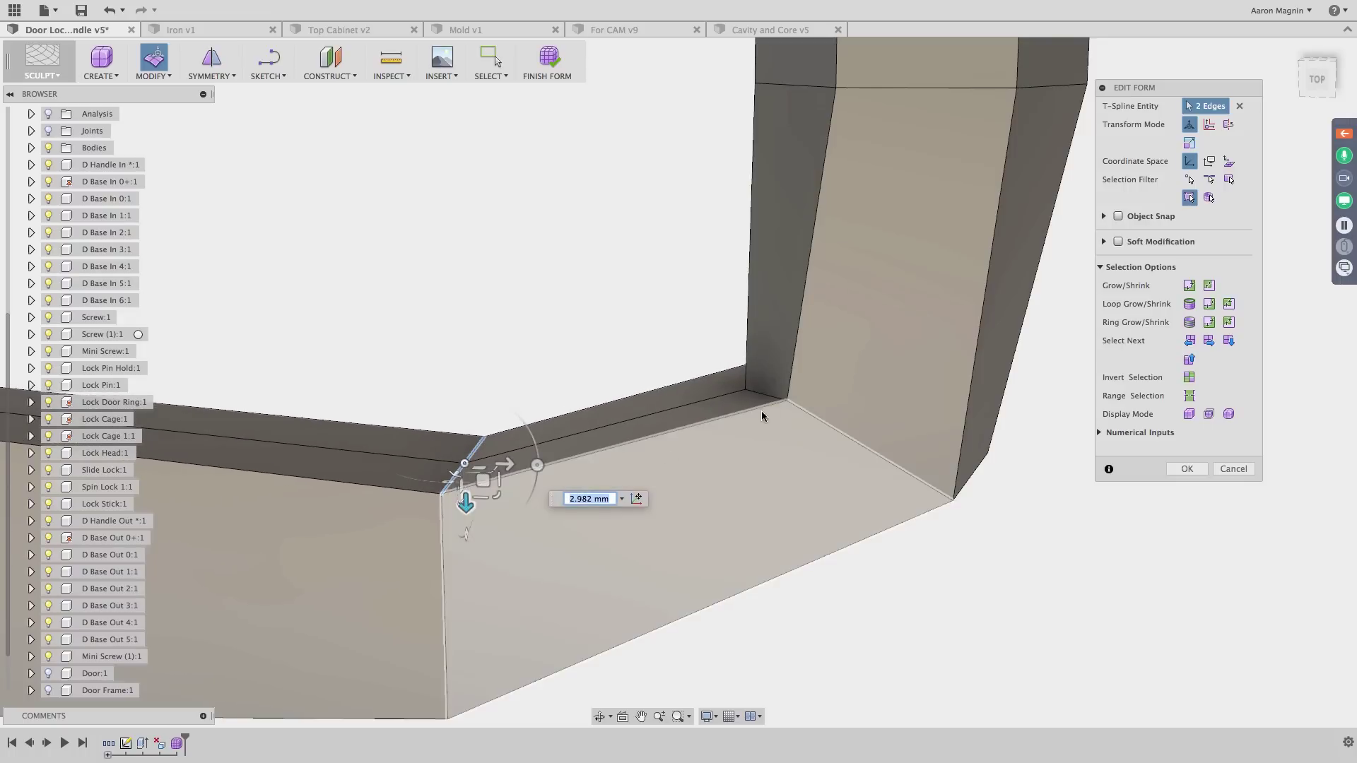
{"action": "left_click", "coordinate": [782, 400]}
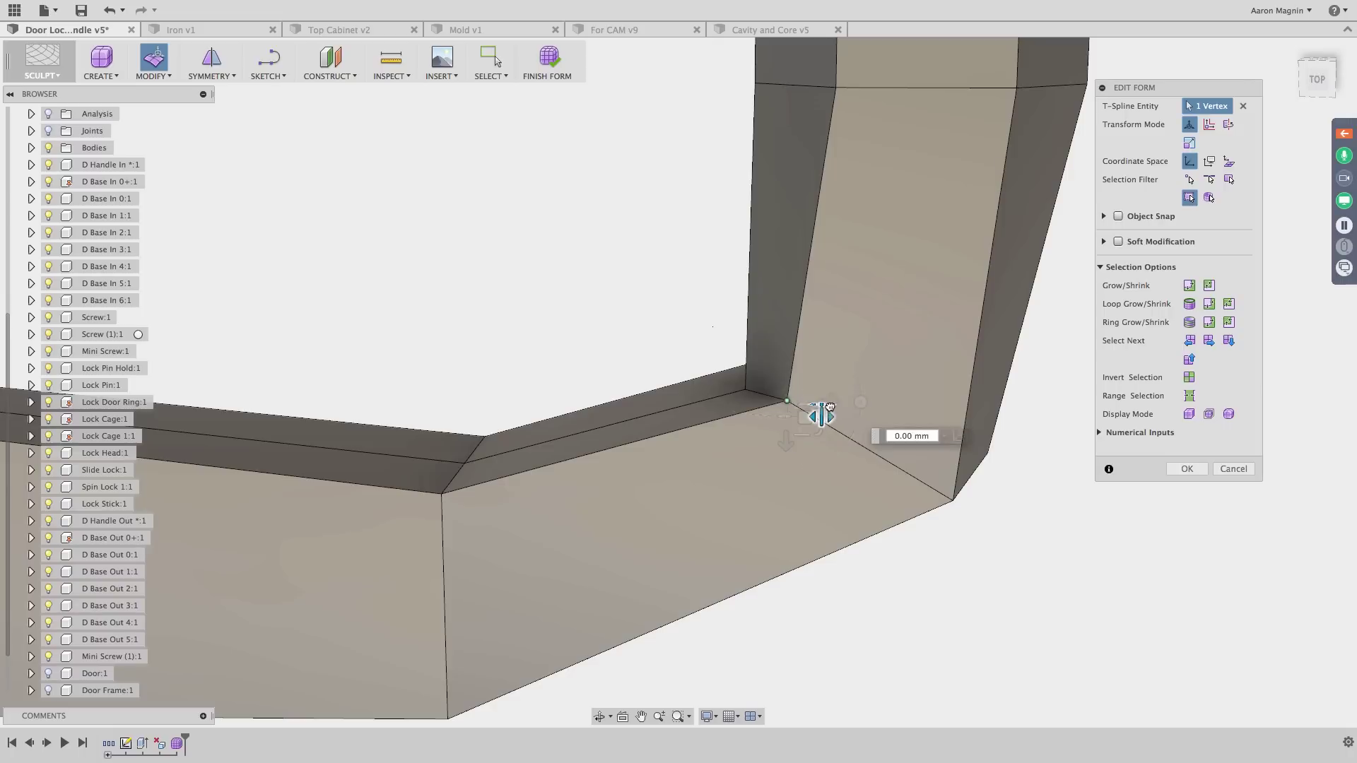
{"action": "mouse_move", "coordinate": [839, 406]}
{"action": "left_mouse_down"}
{"action": "mouse_move", "coordinate": [827, 406]}
{"action": "mouse_move", "coordinate": [863, 407]}
{"action": "left_mouse_up"}
Move the handle end loop's upper outer vertex about 2.8 mm toward the lock and its upper inner vertex about 3 mm away
{"action": "middle_click_drag", "start_coordinate": [820, 452], "coordinate": [775, 445], "text": "shift"}
{"action": "scroll", "coordinate": [776, 468], "scroll_direction": "down", "scroll_amount": 5}
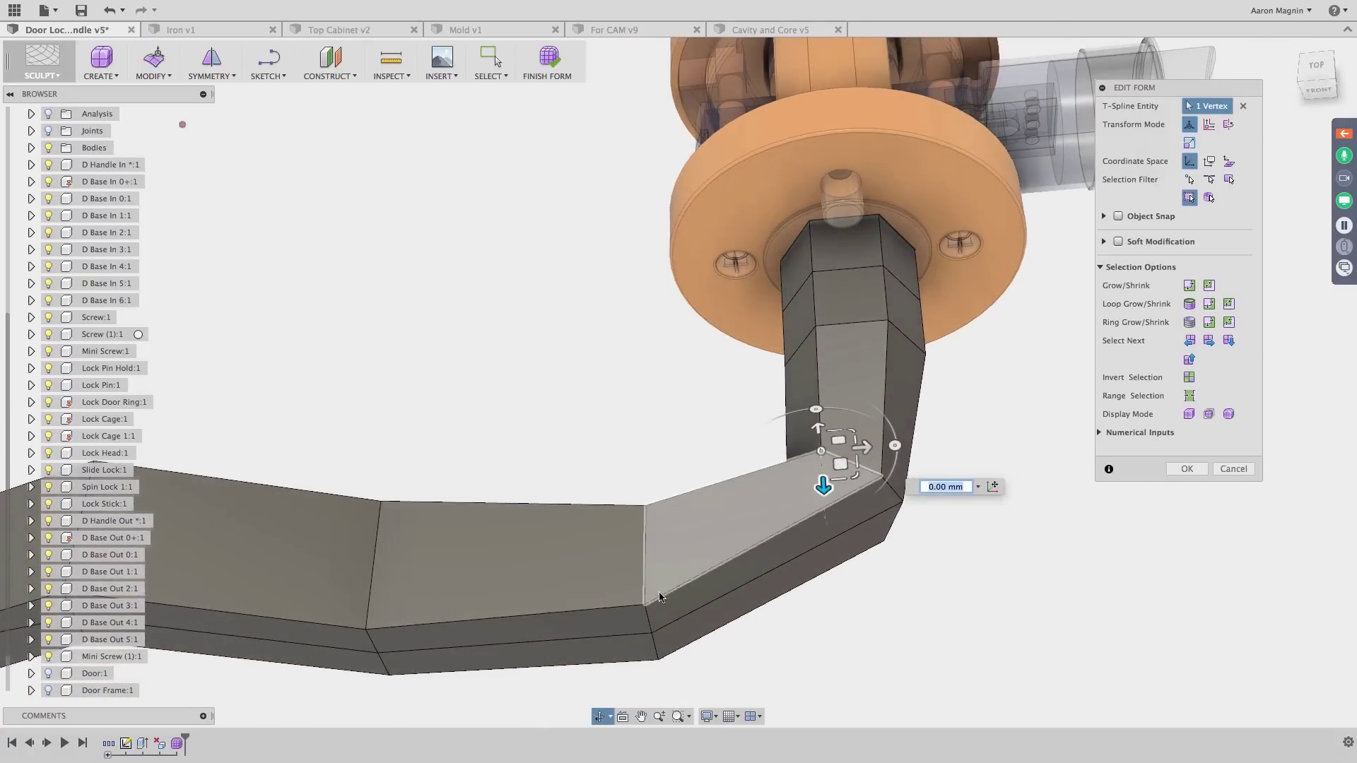
{"action": "left_click", "coordinate": [647, 602]}
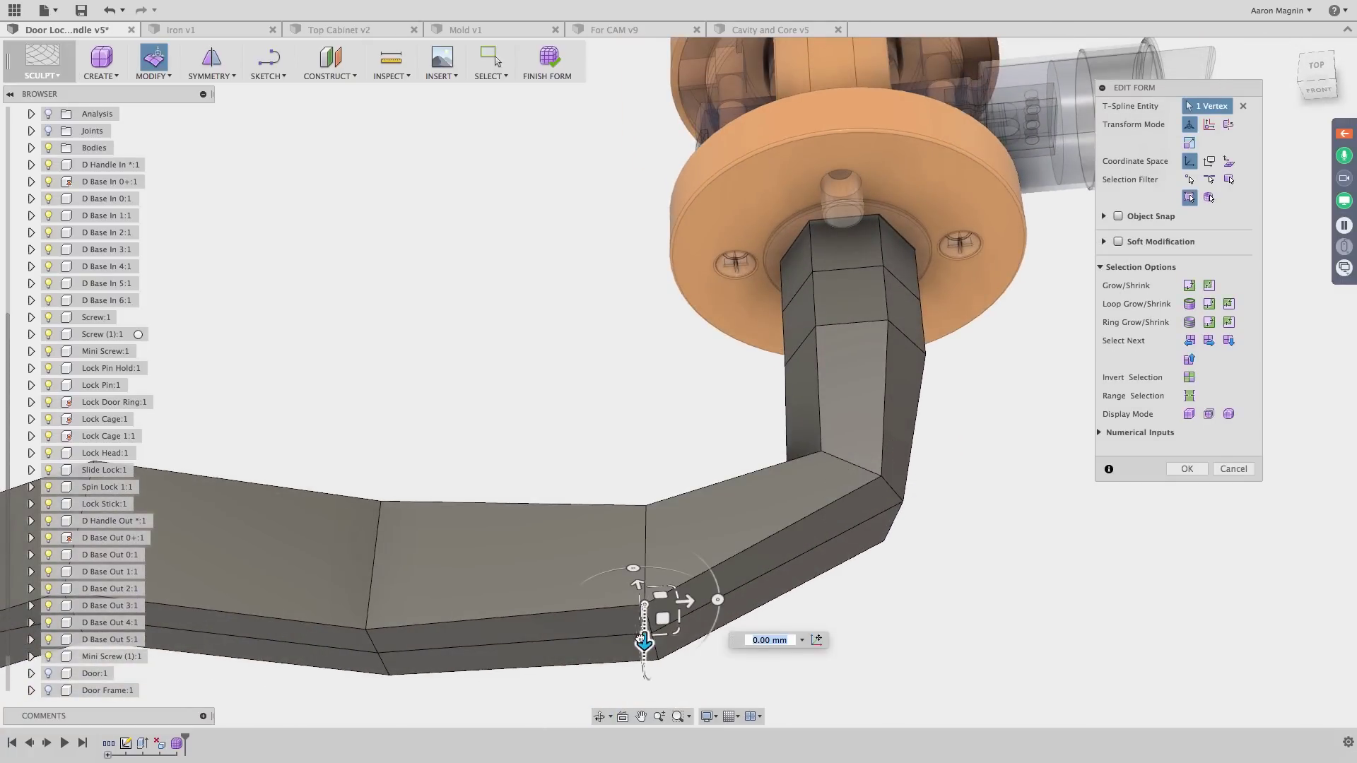
{"action": "left_click_drag", "start_coordinate": [645, 628], "coordinate": [644, 622]}
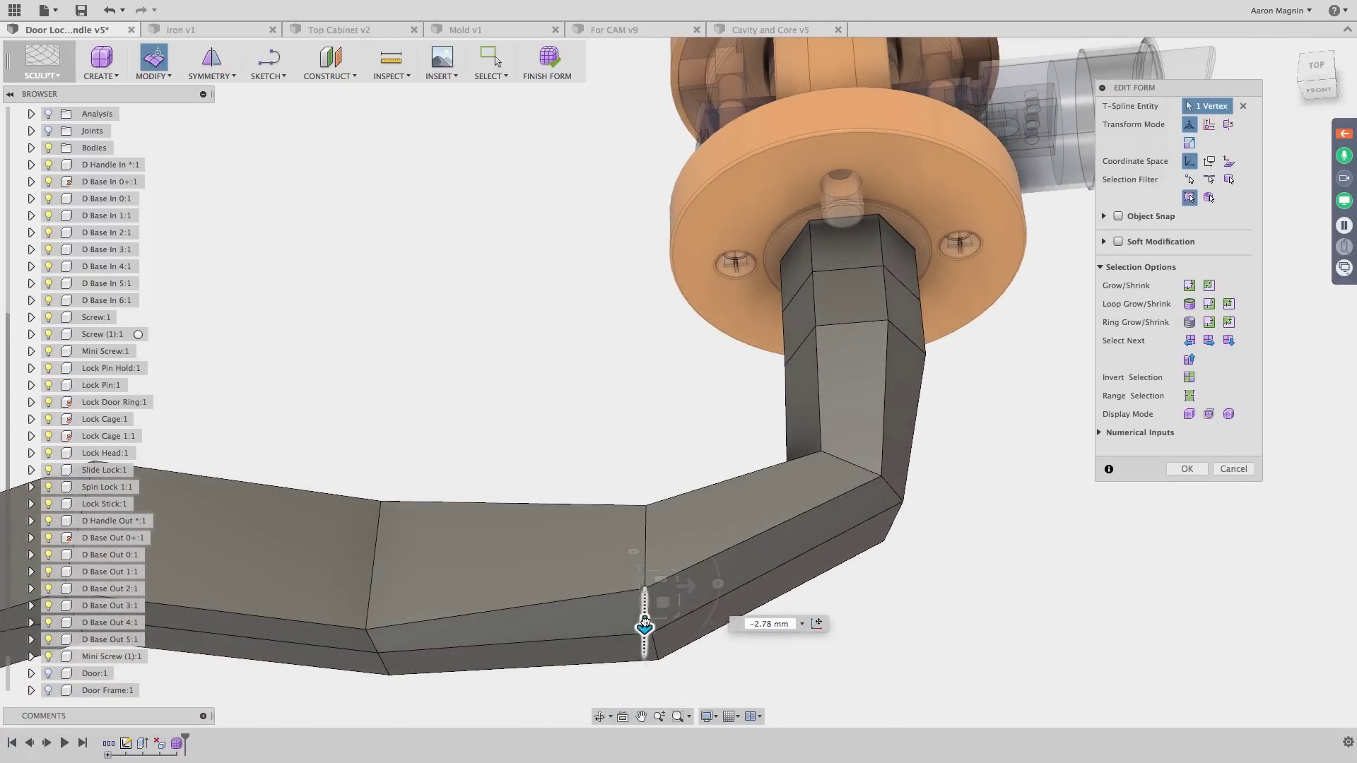
{"action": "left_click", "coordinate": [646, 512]}
{"action": "left_click_drag", "start_coordinate": [645, 540], "coordinate": [645, 556]}
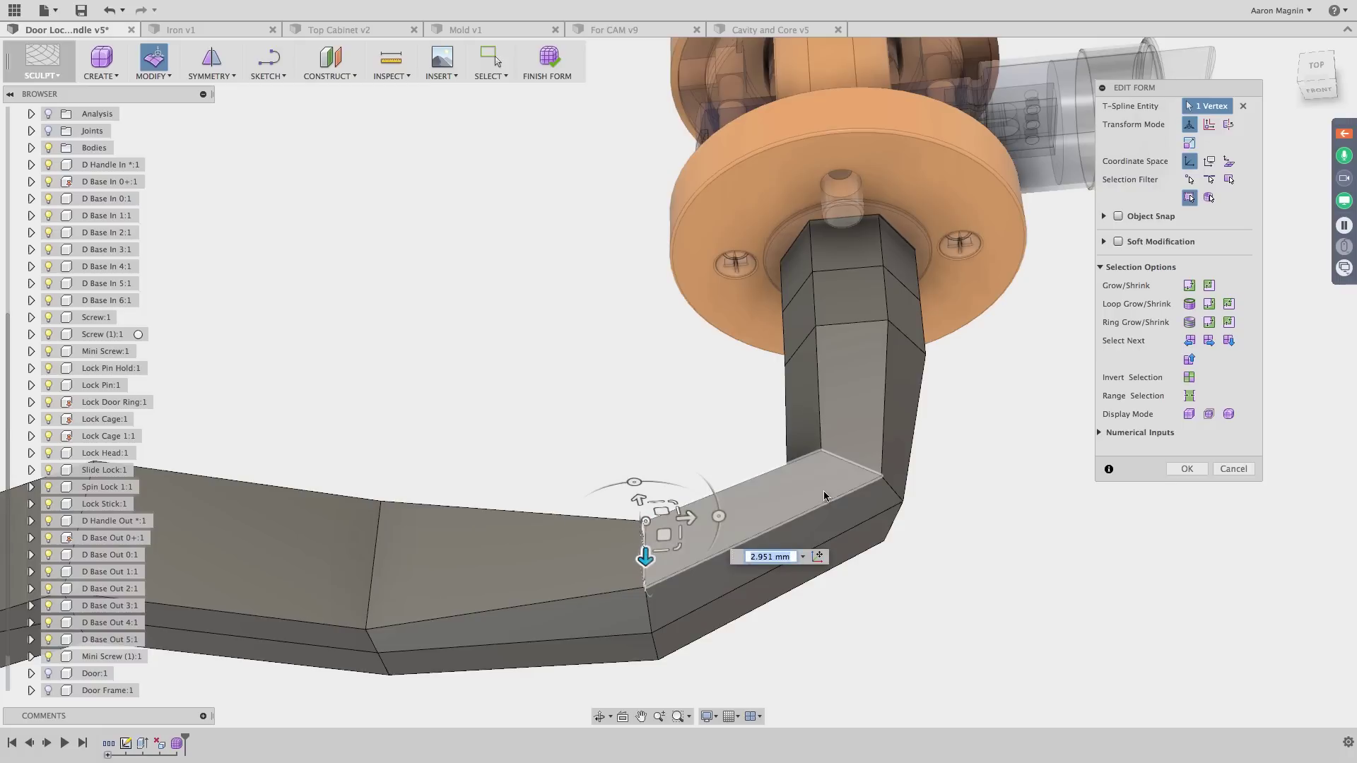
Return the handle to Smooth Display, clear the vertex selection and inspect the bend near the lock
{"action": "left_click", "coordinate": [880, 475]}
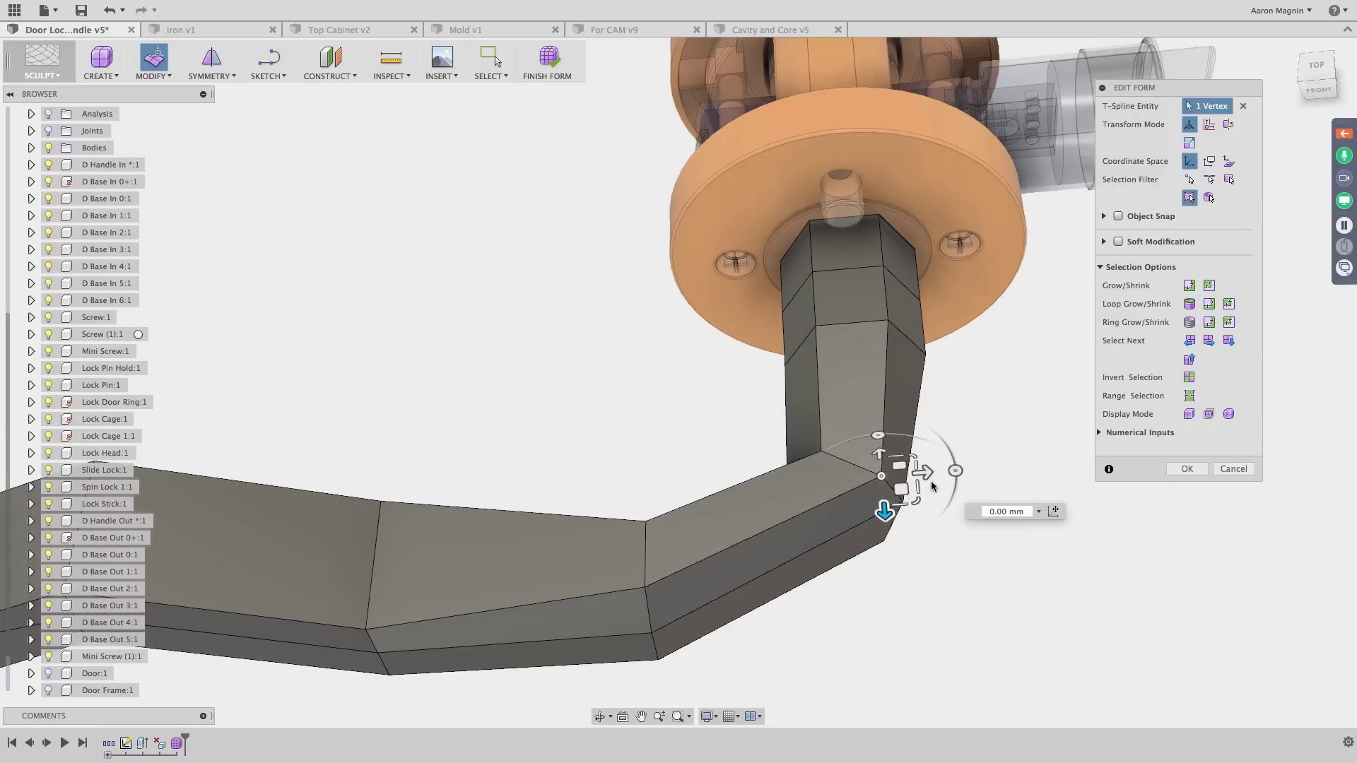
{"action": "middle_click_drag", "start_coordinate": [837, 396], "coordinate": [829, 403], "text": "shift"}
{"action": "middle_click_drag", "start_coordinate": [892, 568], "coordinate": [893, 571], "text": "shift"}
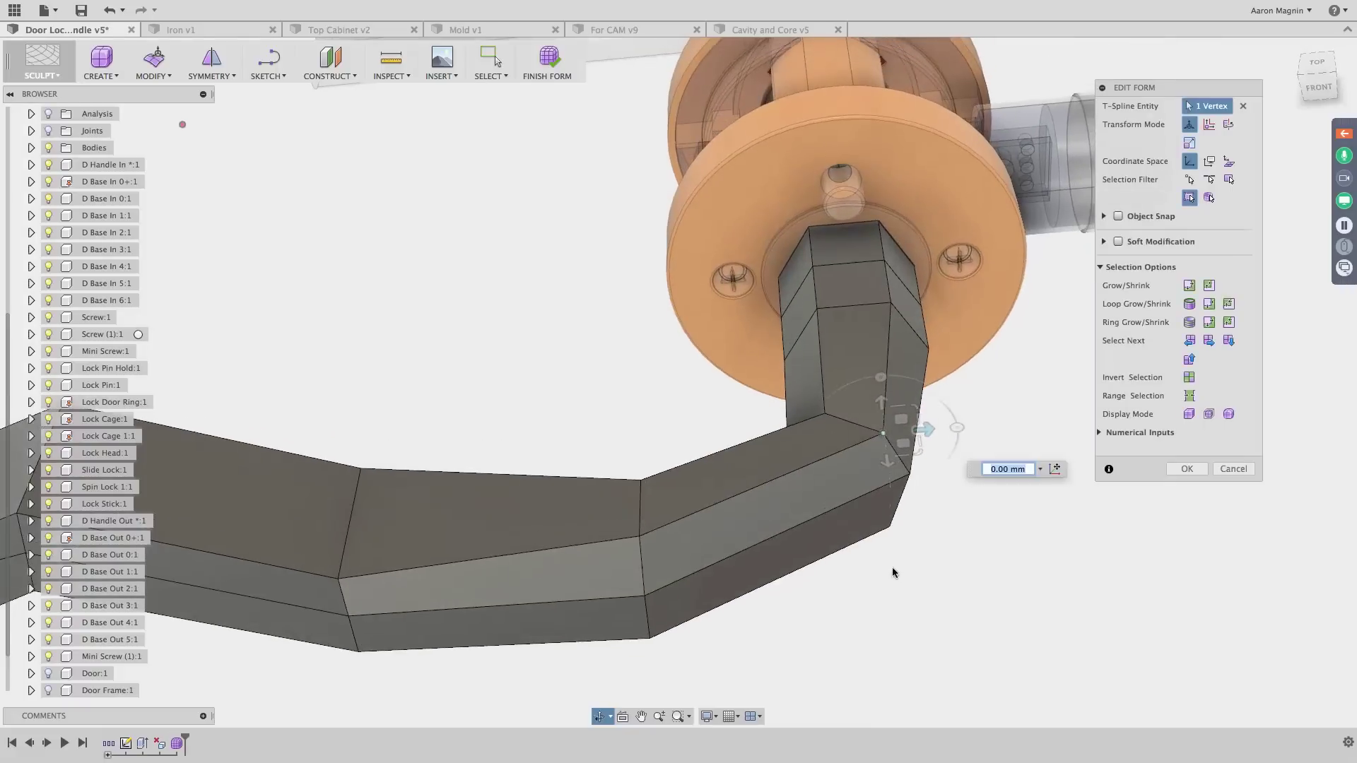
{"action": "left_click", "coordinate": [1228, 414]}
{"action": "middle_click_drag", "start_coordinate": [919, 550], "coordinate": [863, 614], "text": "shift"}
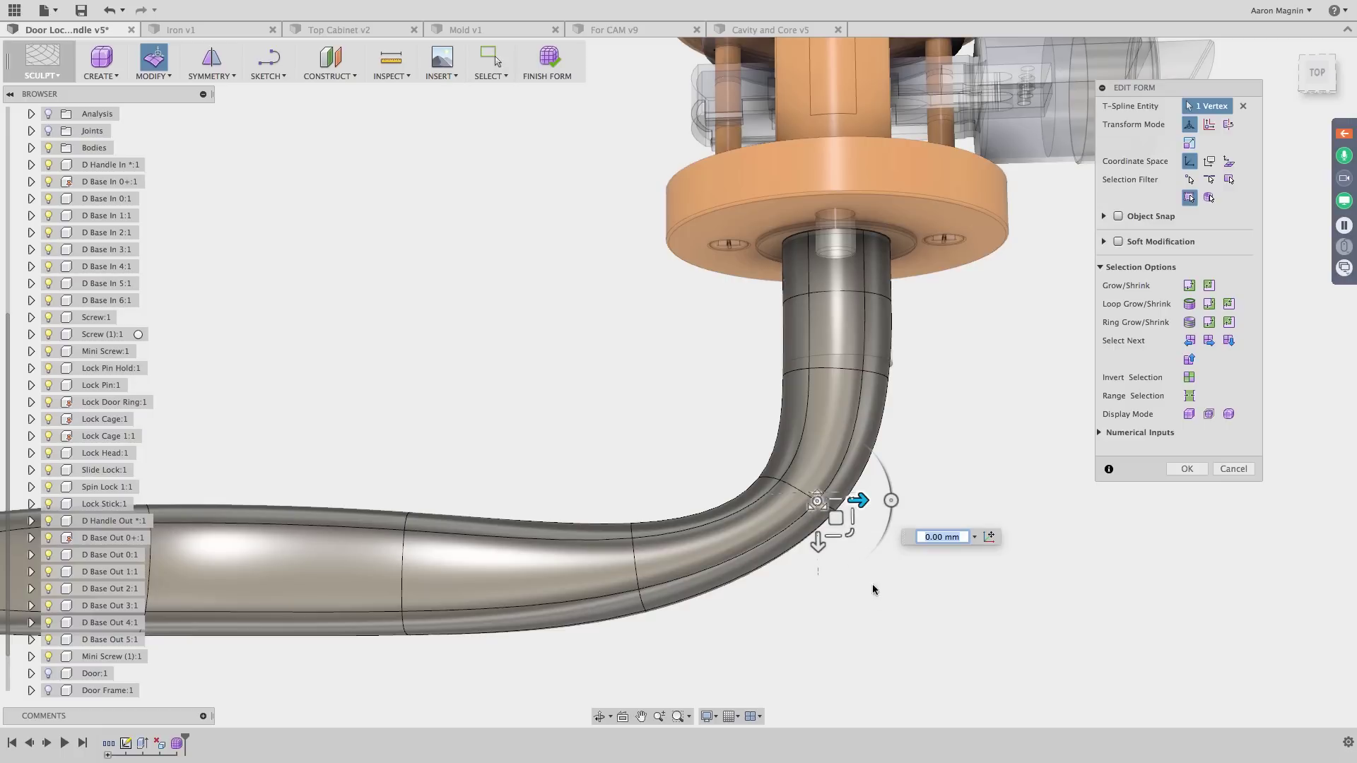
{"action": "left_click", "coordinate": [879, 620]}
{"action": "middle_click_drag", "start_coordinate": [885, 598], "coordinate": [891, 570], "text": "shift"}
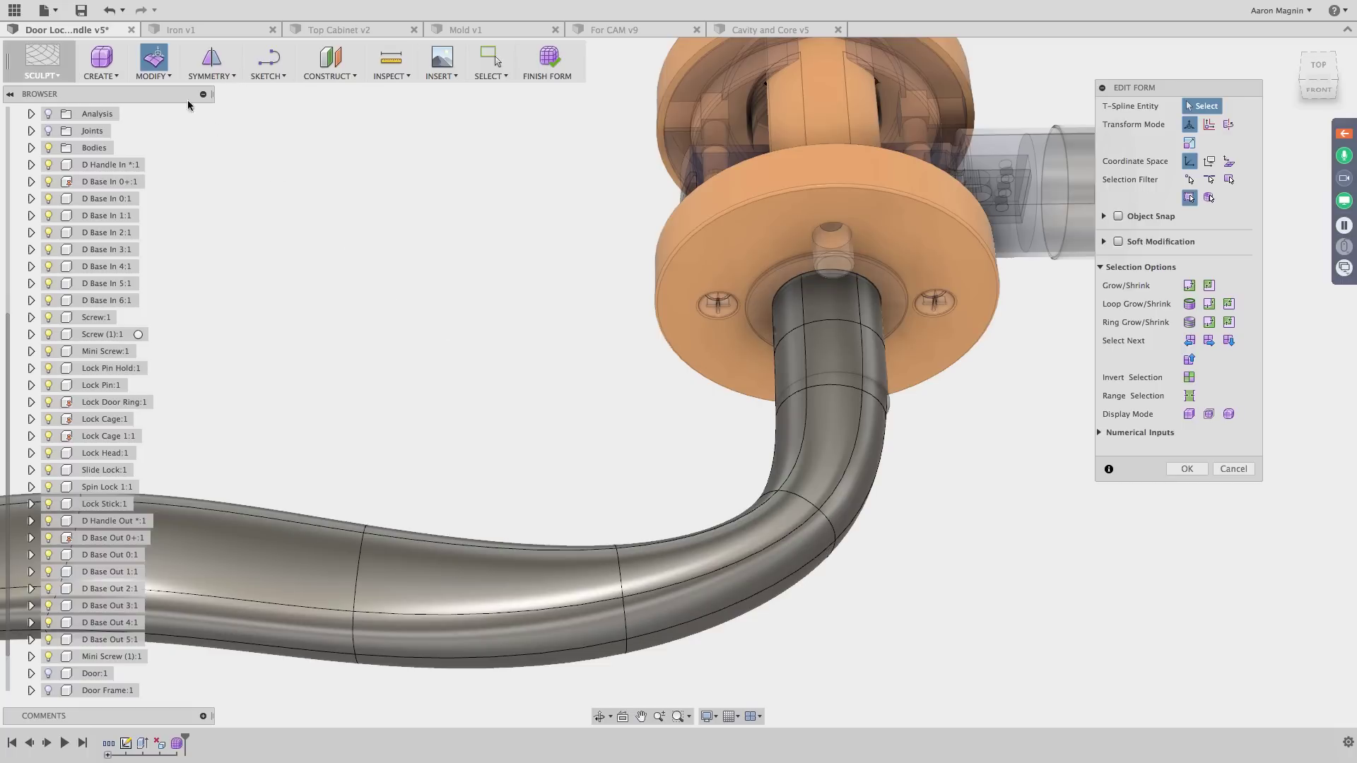
Try inserting edge loops on both sides of the bend's middle loop at location 0.50 in Simple mode, and undo the insertion
{"action": "left_click", "coordinate": [165, 79]}
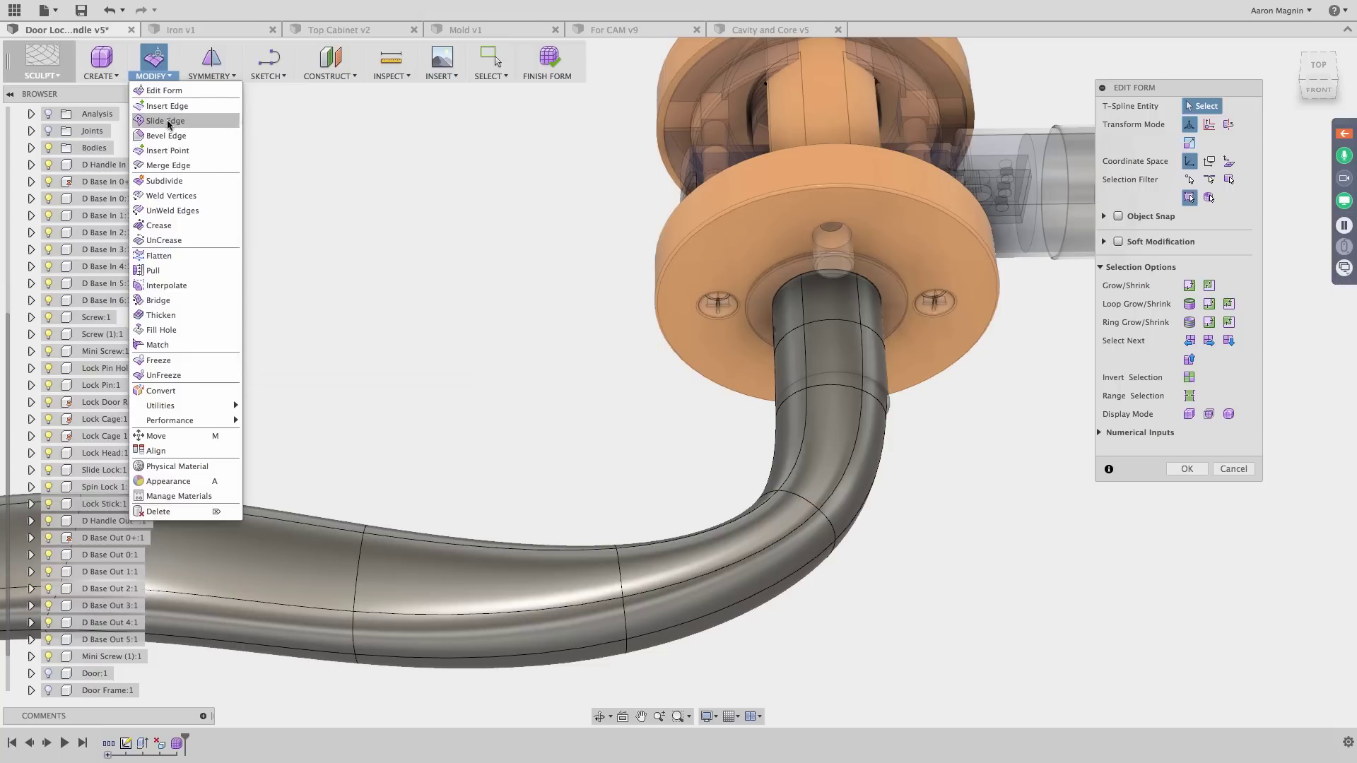
{"action": "left_click", "coordinate": [167, 106]}
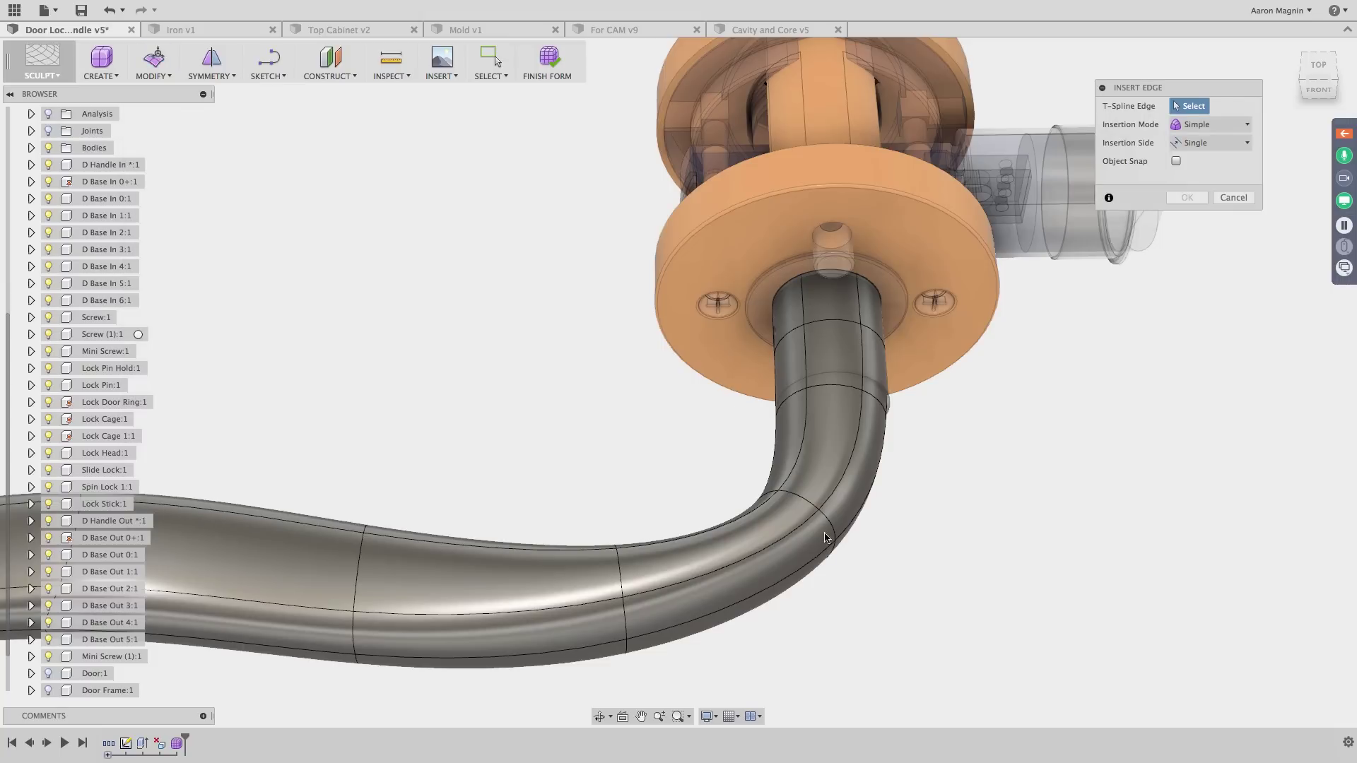
{"action": "double_click", "coordinate": [798, 498]}
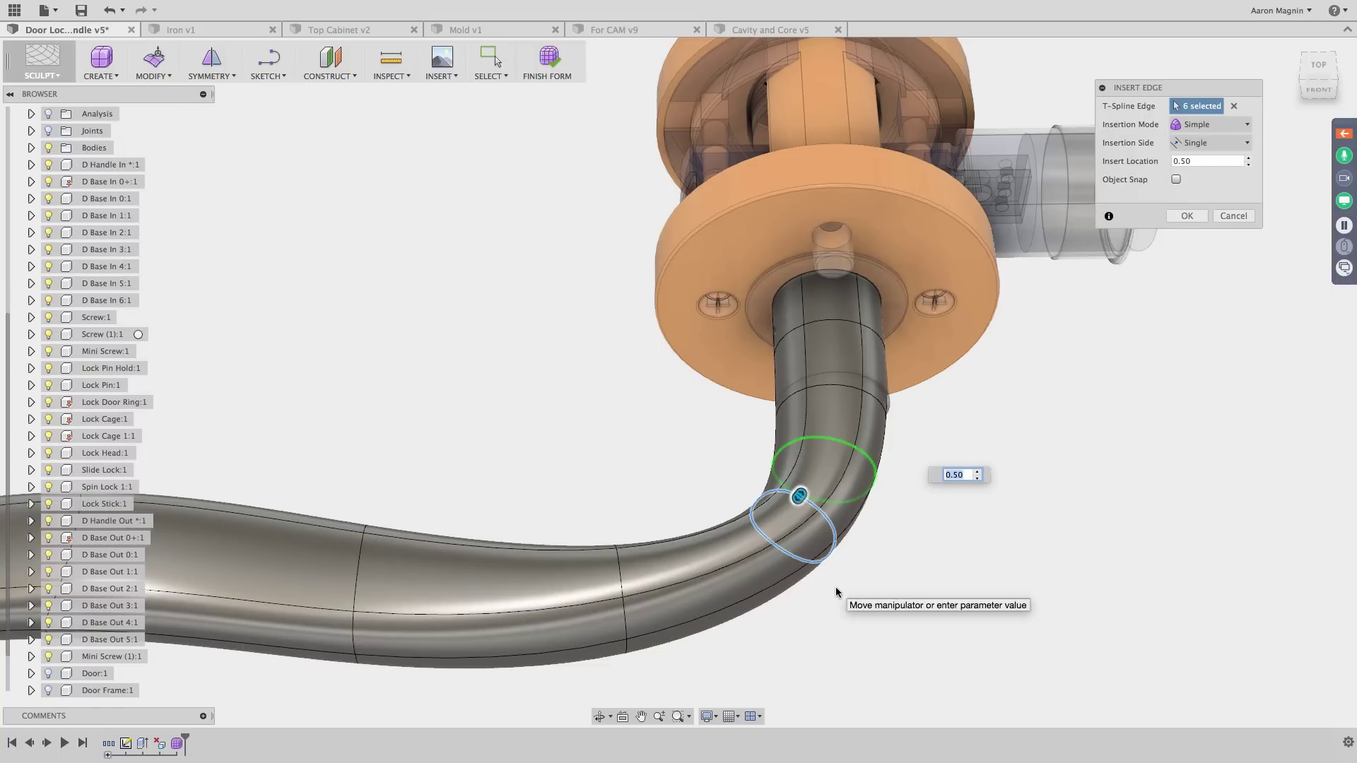
{"action": "left_click", "coordinate": [1210, 129]}
{"action": "left_click", "coordinate": [1246, 145]}
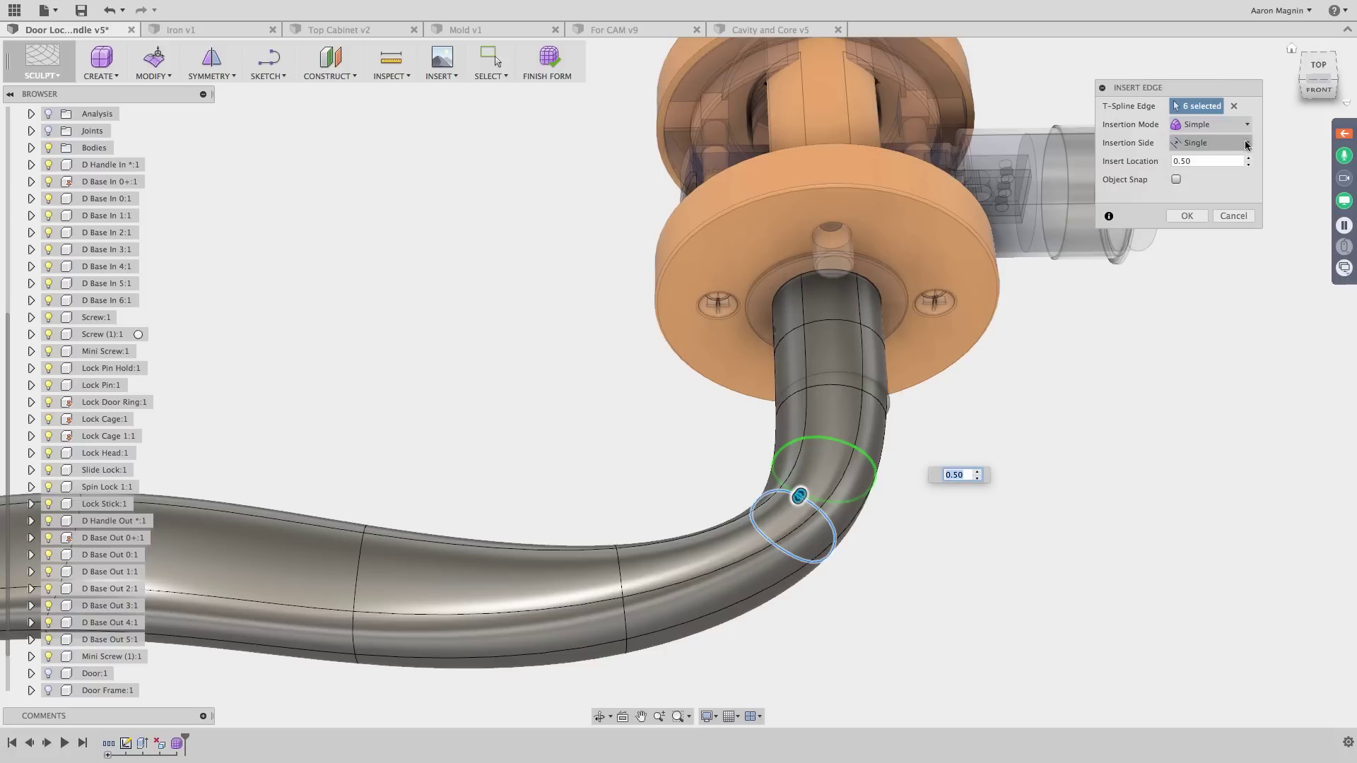
{"action": "left_click", "coordinate": [1229, 147]}
{"action": "left_click", "coordinate": [1205, 173]}
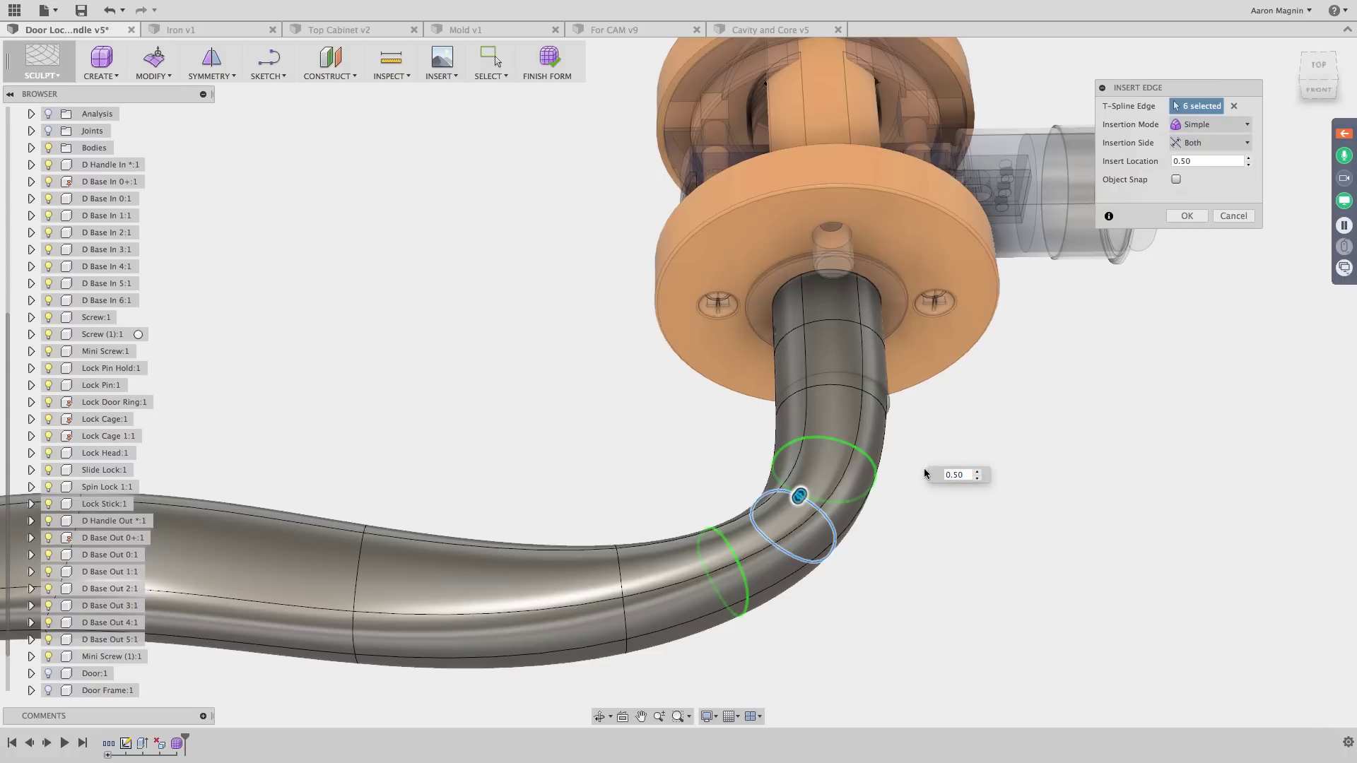
{"action": "middle_click_drag", "start_coordinate": [850, 523], "coordinate": [823, 544], "text": "shift"}
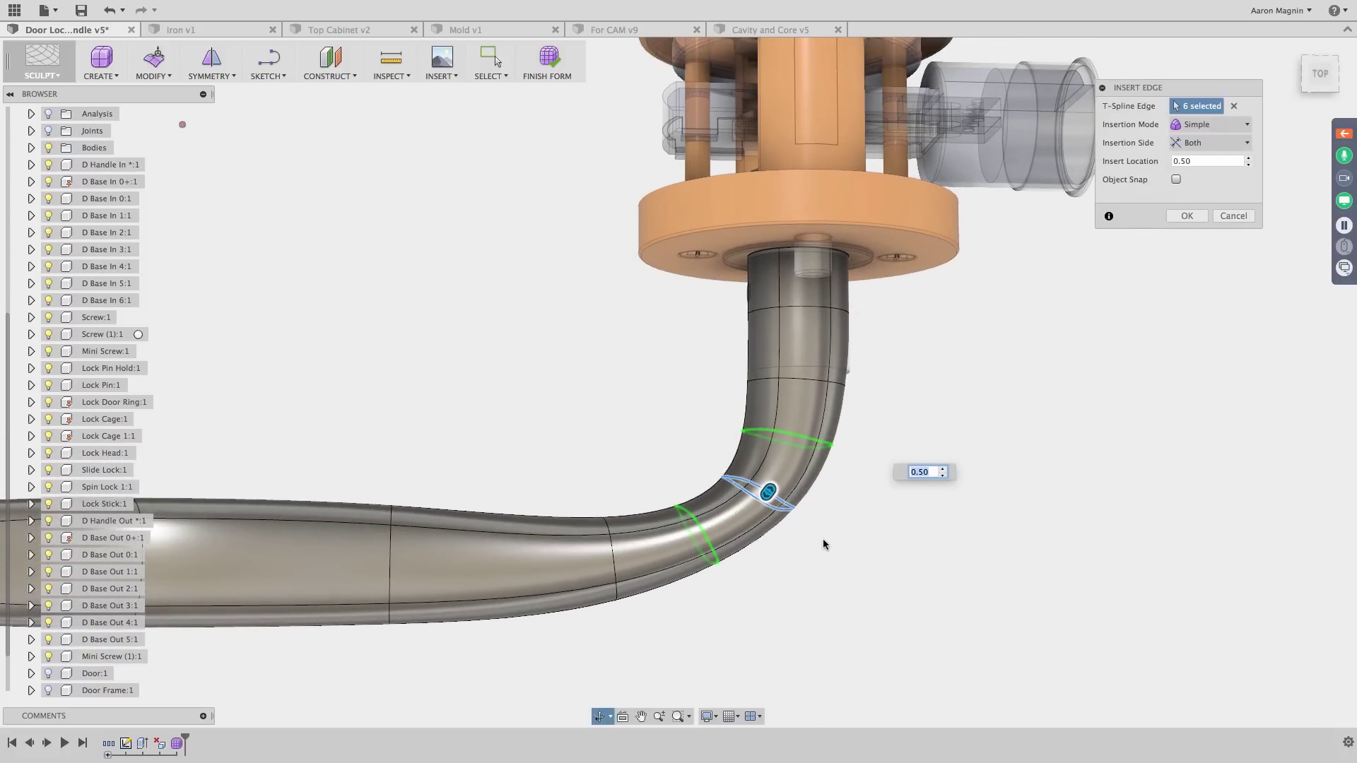
{"action": "left_click", "coordinate": [1183, 219]}
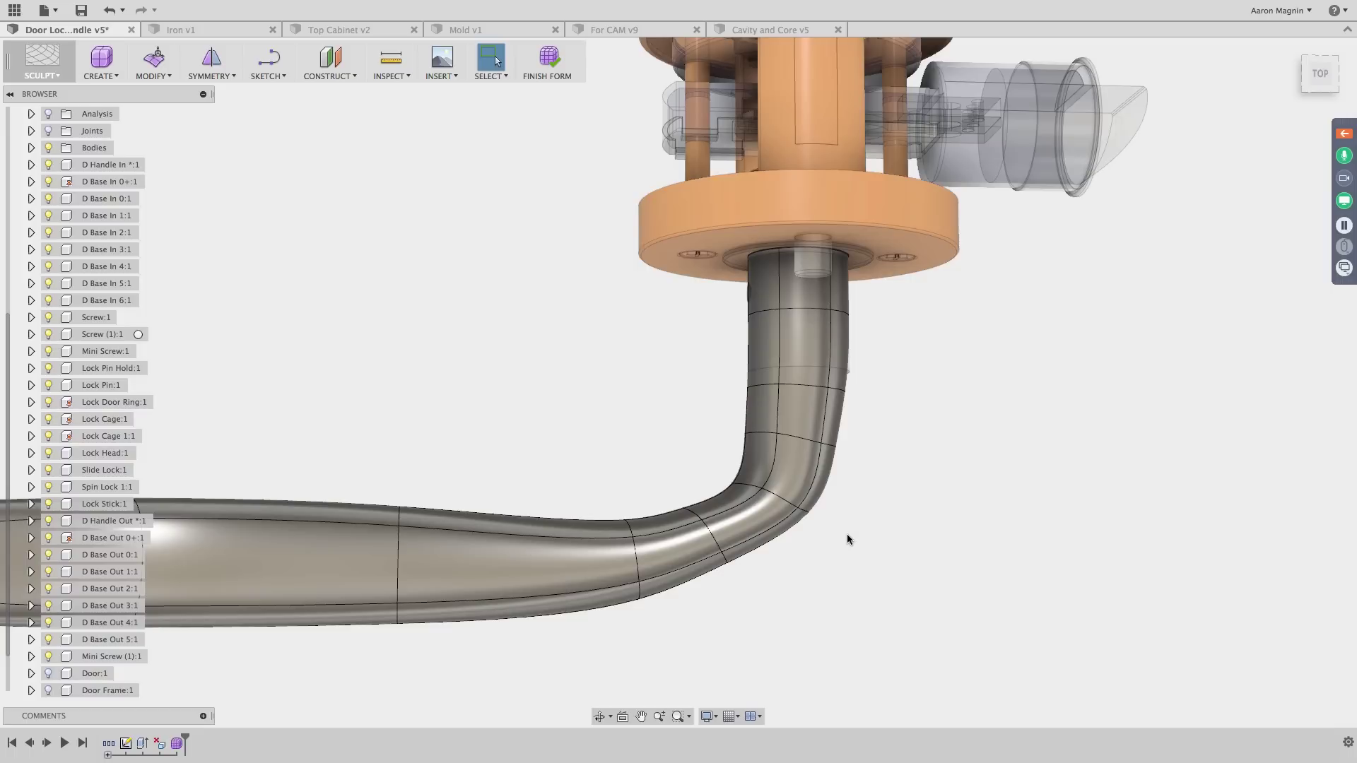
{"action": "key", "text": "super+z"}
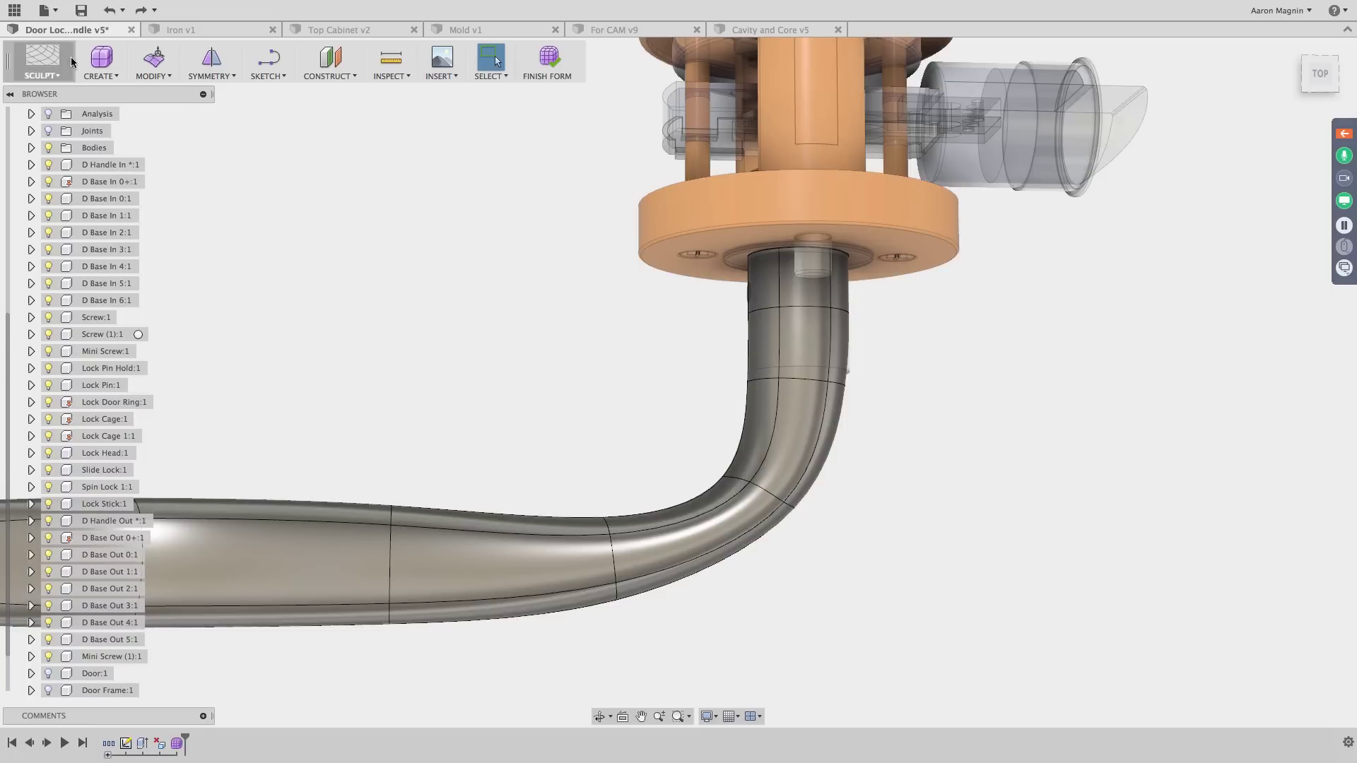
Insert edge loops on both sides of the bend's middle loop at location 0.50, using the Exact insertion mode
{"action": "left_click", "coordinate": [141, 76]}
{"action": "left_click", "coordinate": [150, 106]}
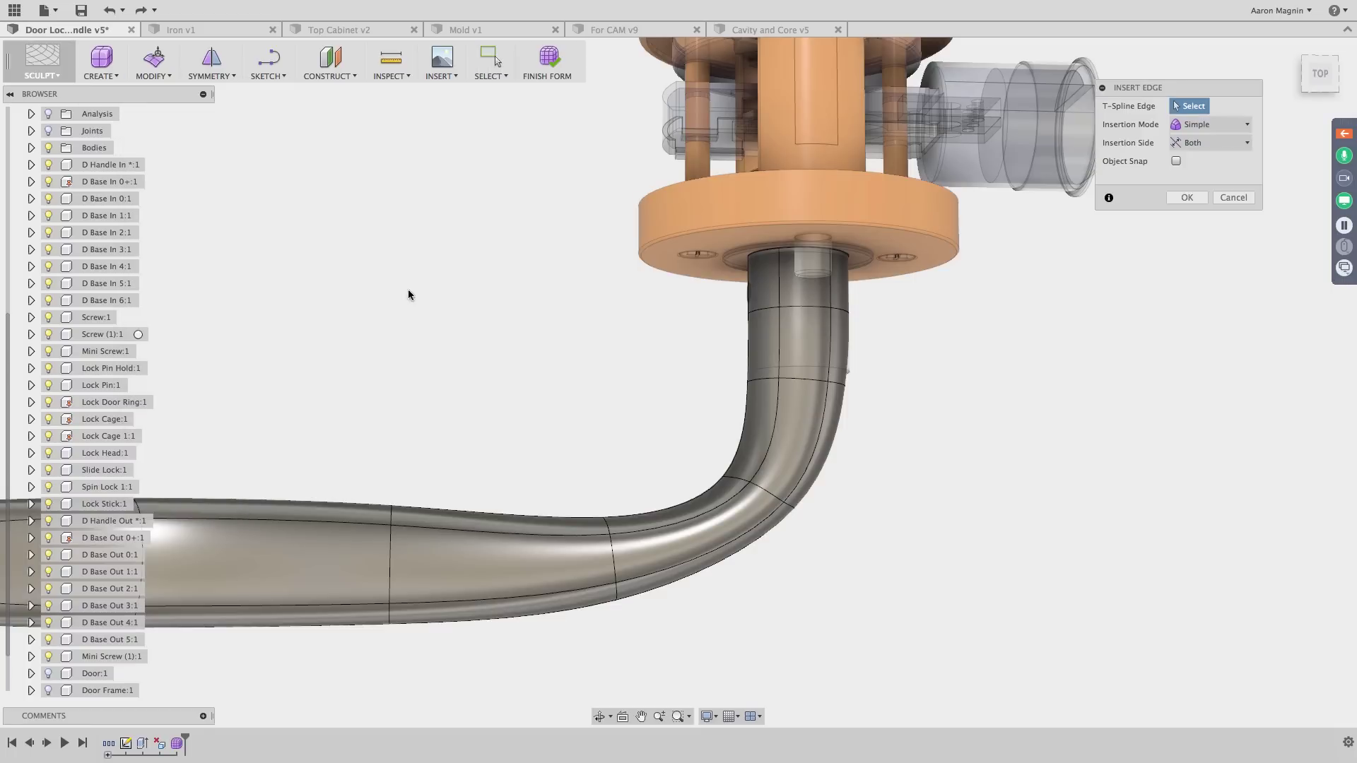
{"action": "double_click", "coordinate": [753, 488]}
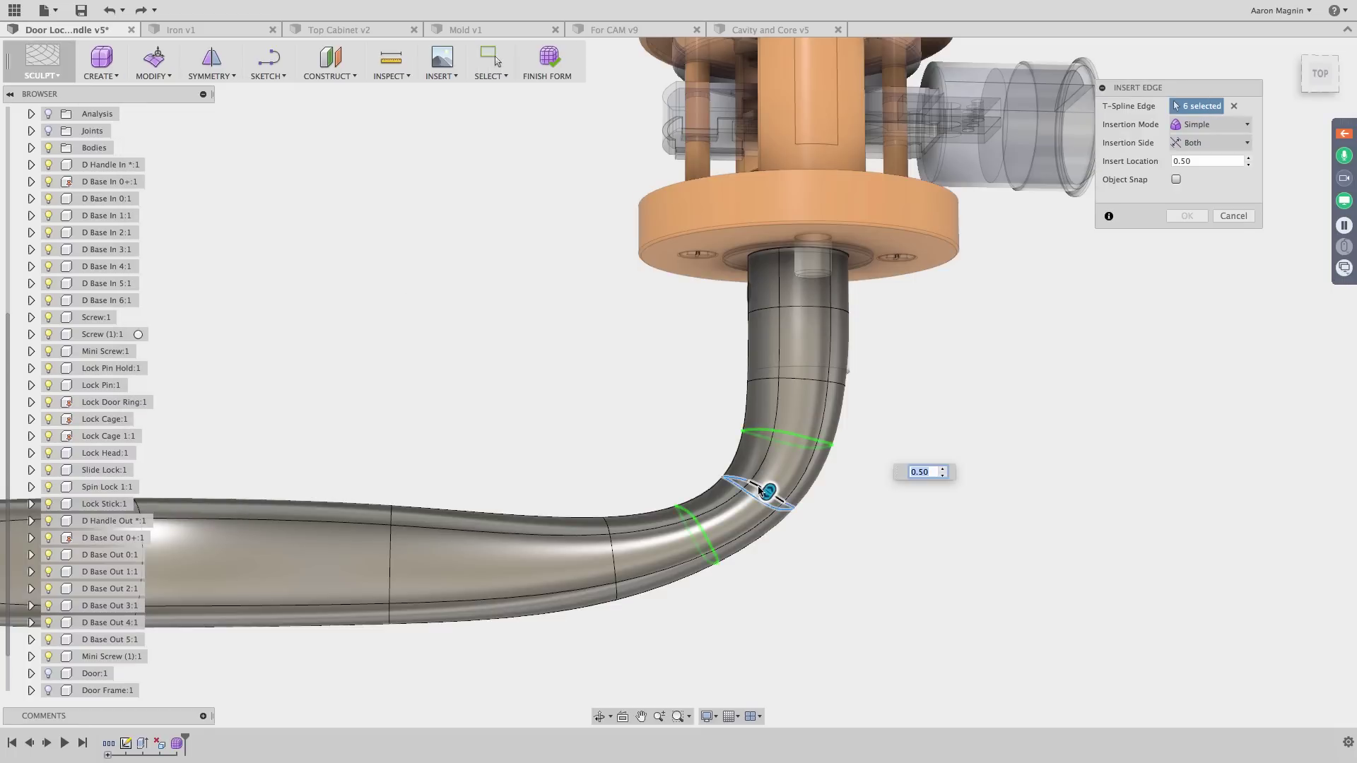
{"action": "left_click", "coordinate": [1187, 127]}
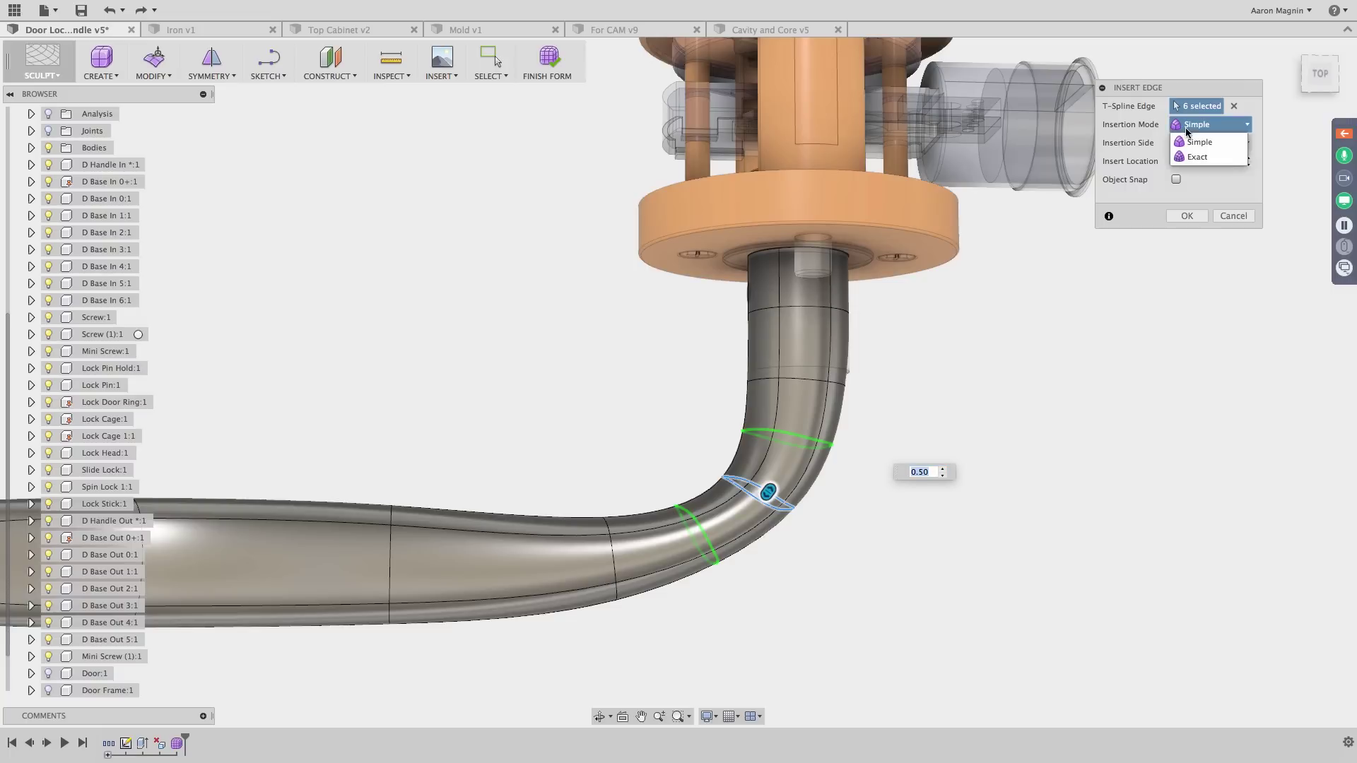
{"action": "left_click", "coordinate": [1218, 131]}
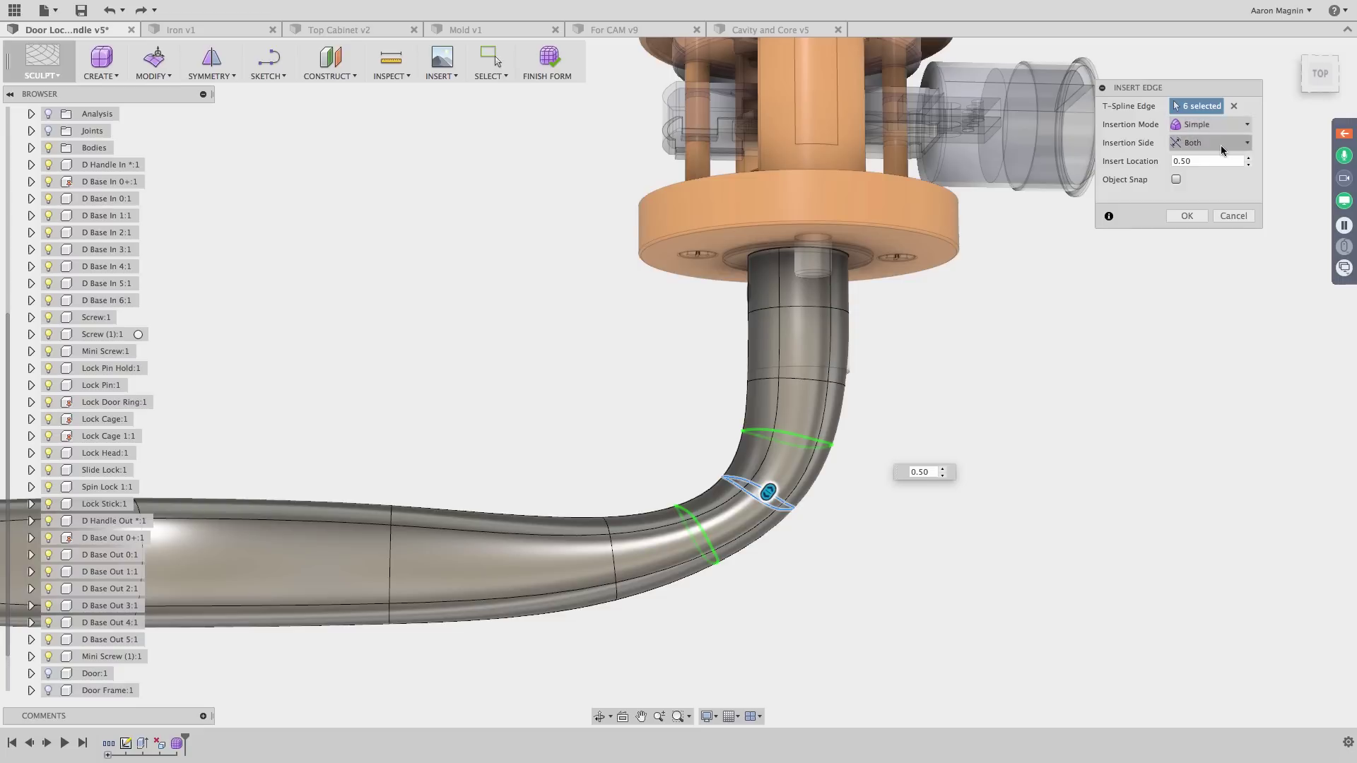
{"action": "left_click", "coordinate": [1219, 144]}
{"action": "left_click", "coordinate": [1213, 127]}
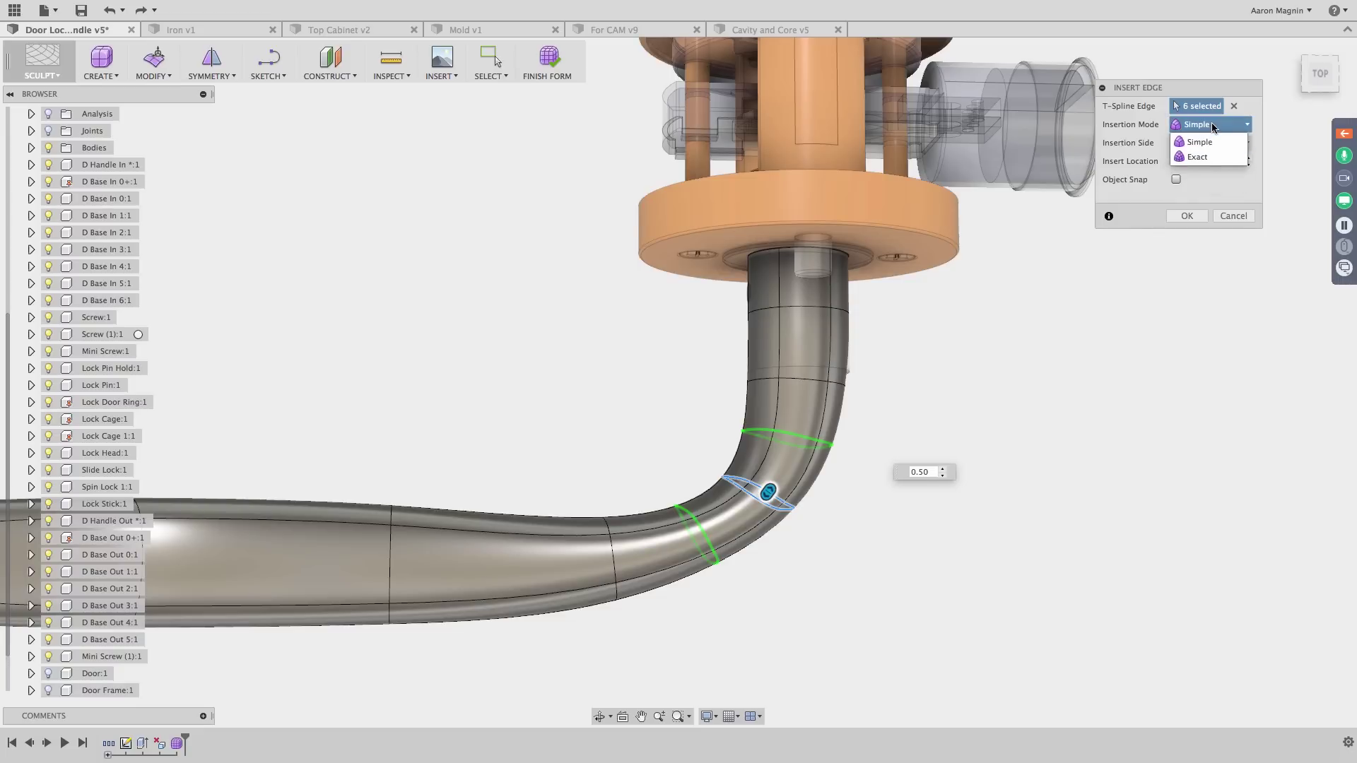
{"action": "left_click", "coordinate": [1202, 157]}
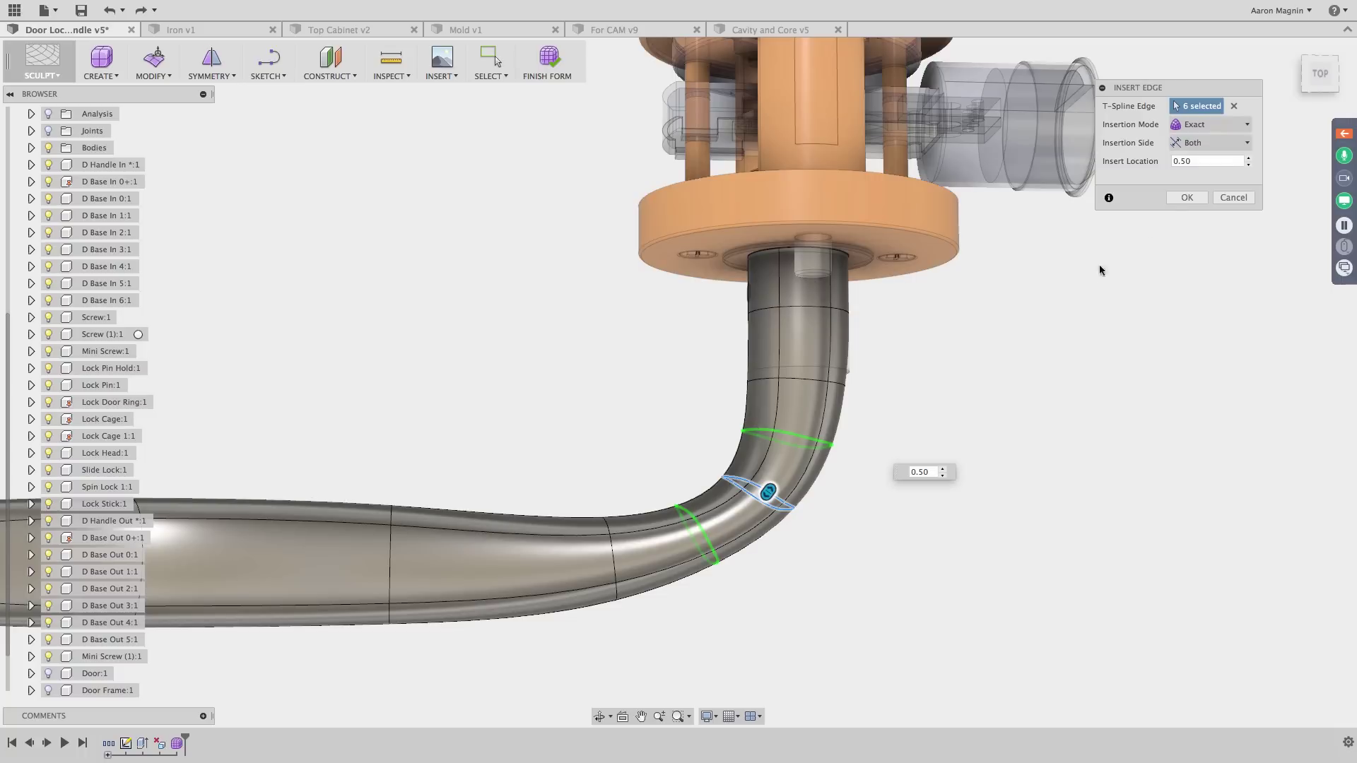
{"action": "left_click", "coordinate": [1187, 198]}
Shift the two edge loops on the handle side of the bend away from the corner, toward the handle tip
{"action": "middle_click_drag", "start_coordinate": [860, 548], "coordinate": [860, 421], "text": "shift"}
{"action": "middle_click_drag", "start_coordinate": [692, 486], "coordinate": [841, 271]}
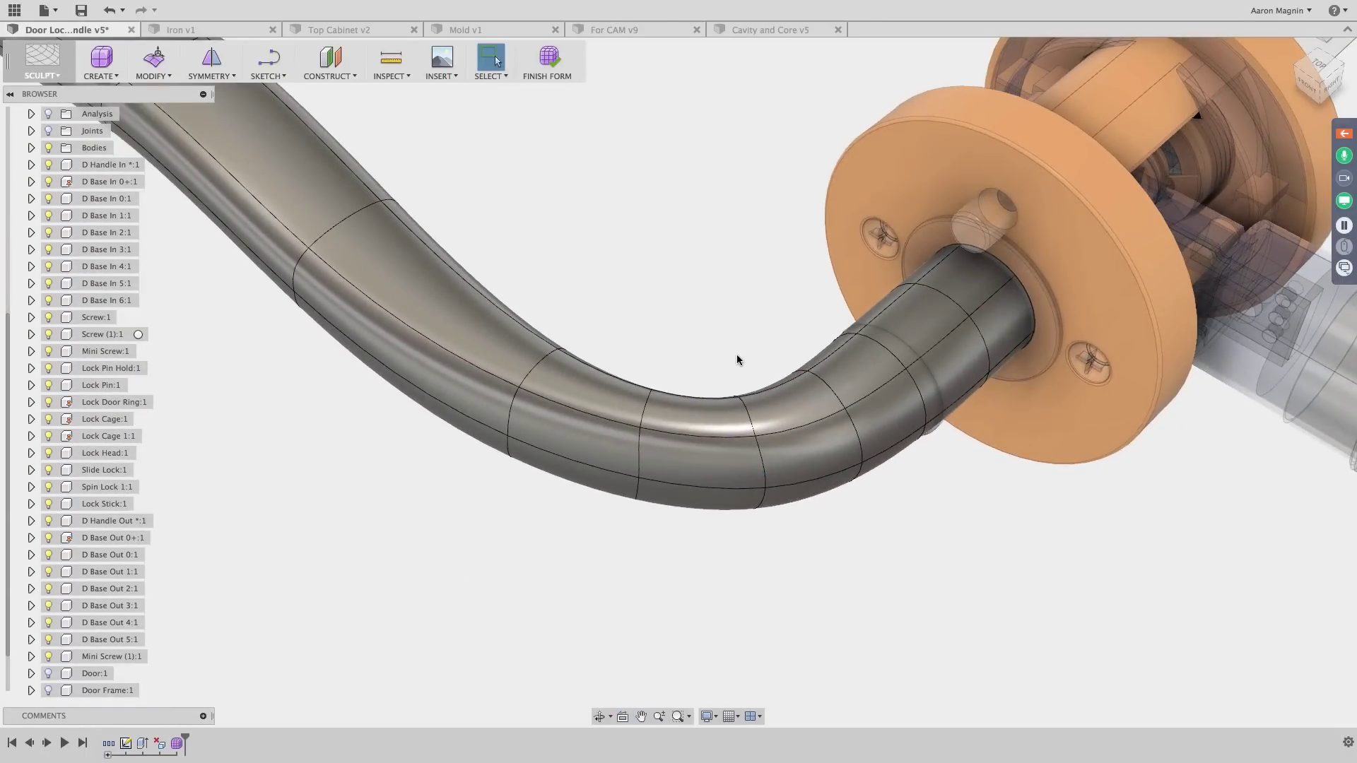
{"action": "middle_click_drag", "start_coordinate": [737, 354], "coordinate": [706, 484], "text": "shift"}
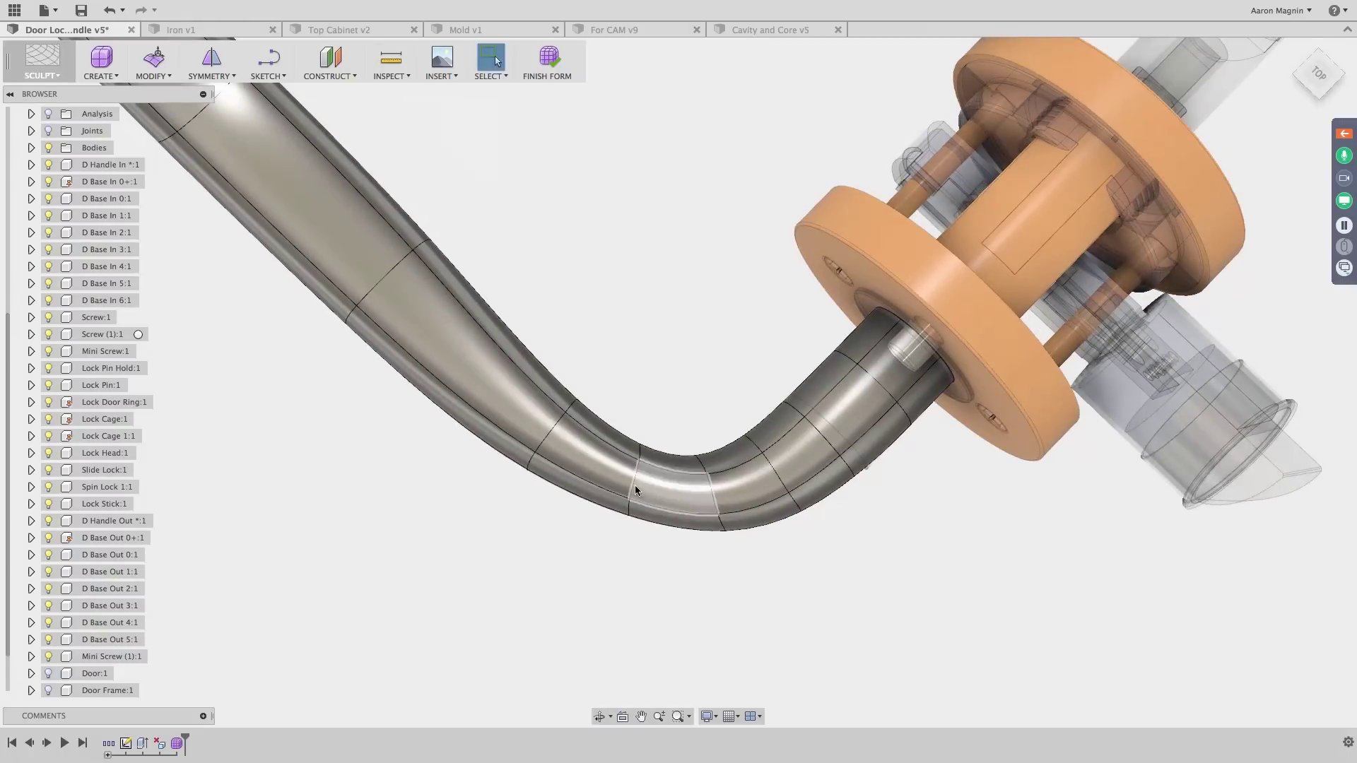
{"action": "double_click", "coordinate": [550, 438]}
{"action": "right_click_drag", "start_coordinate": [619, 304], "coordinate": [701, 173]}
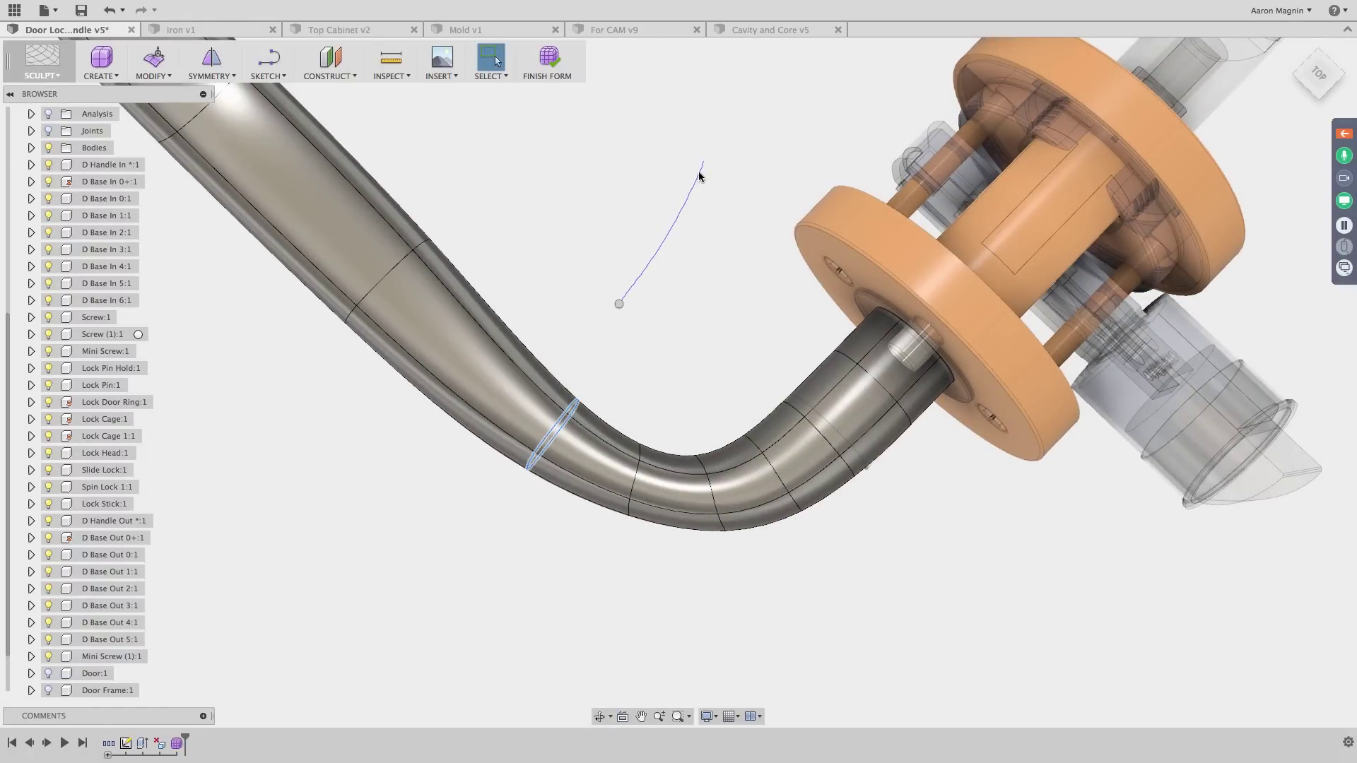
{"action": "left_click_drag", "start_coordinate": [575, 448], "coordinate": [500, 376]}
{"action": "double_click", "coordinate": [626, 476]}
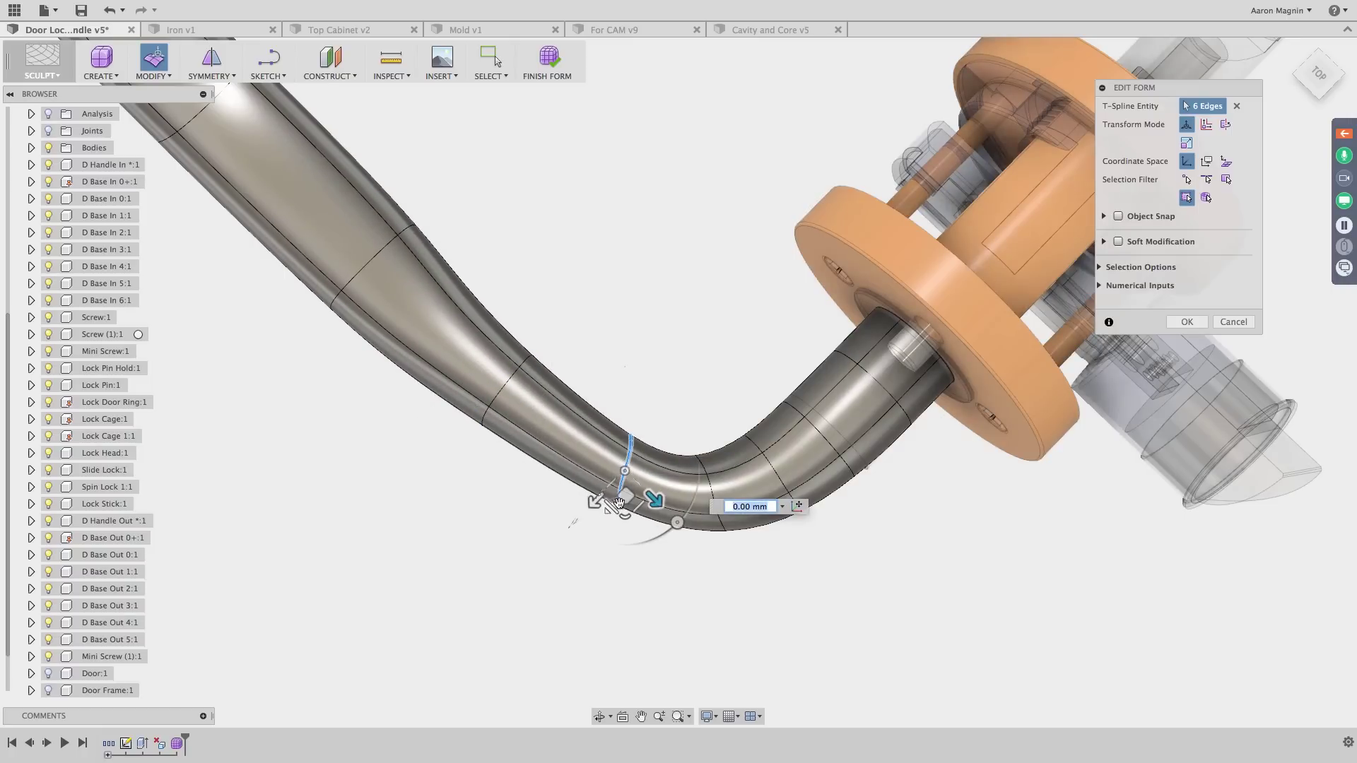
{"action": "left_click_drag", "start_coordinate": [677, 523], "coordinate": [629, 474]}
Rotate the bend's middle edge loop slightly, nudge the loop where the bend meets the straight neck, and clear the selection
{"action": "double_click", "coordinate": [709, 503]}
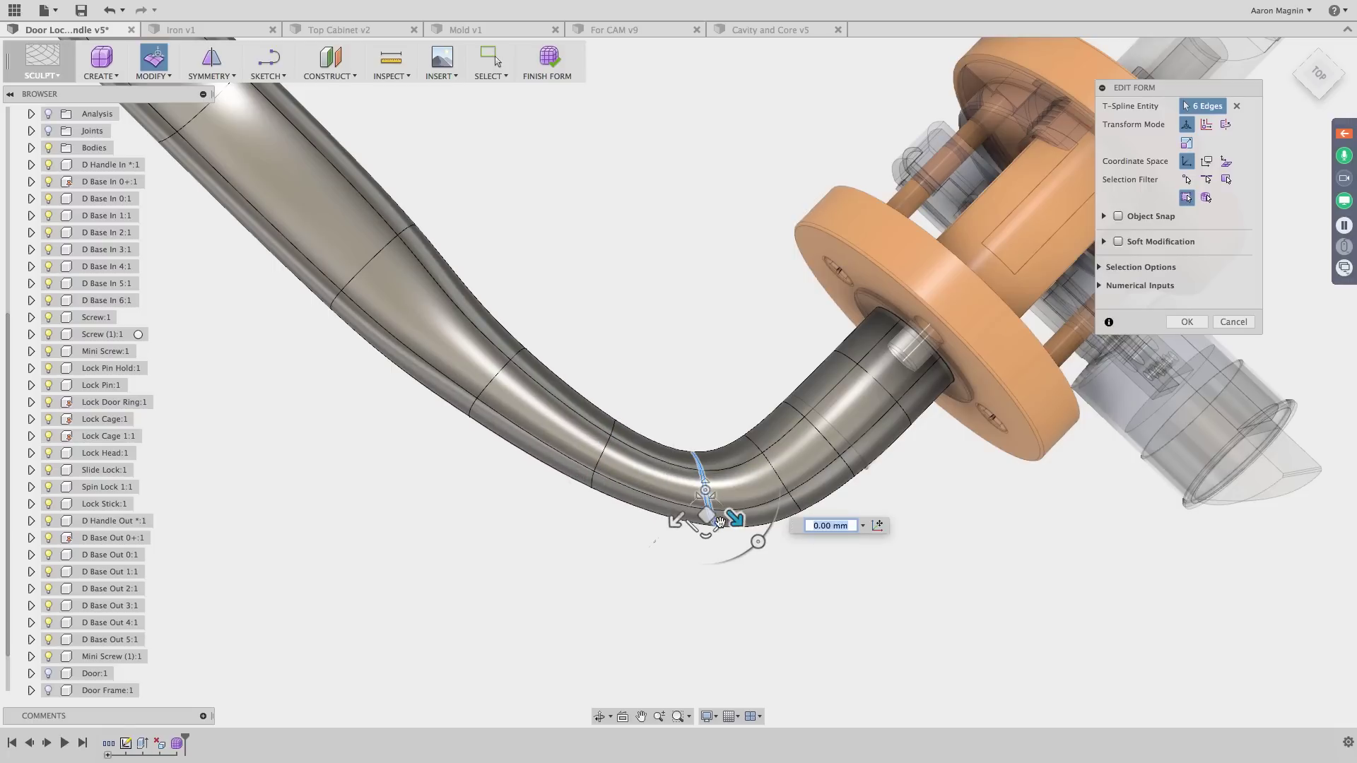
{"action": "left_click_drag", "start_coordinate": [755, 540], "coordinate": [733, 555]}
{"action": "middle_click_drag", "start_coordinate": [661, 585], "coordinate": [677, 510], "text": "shift"}
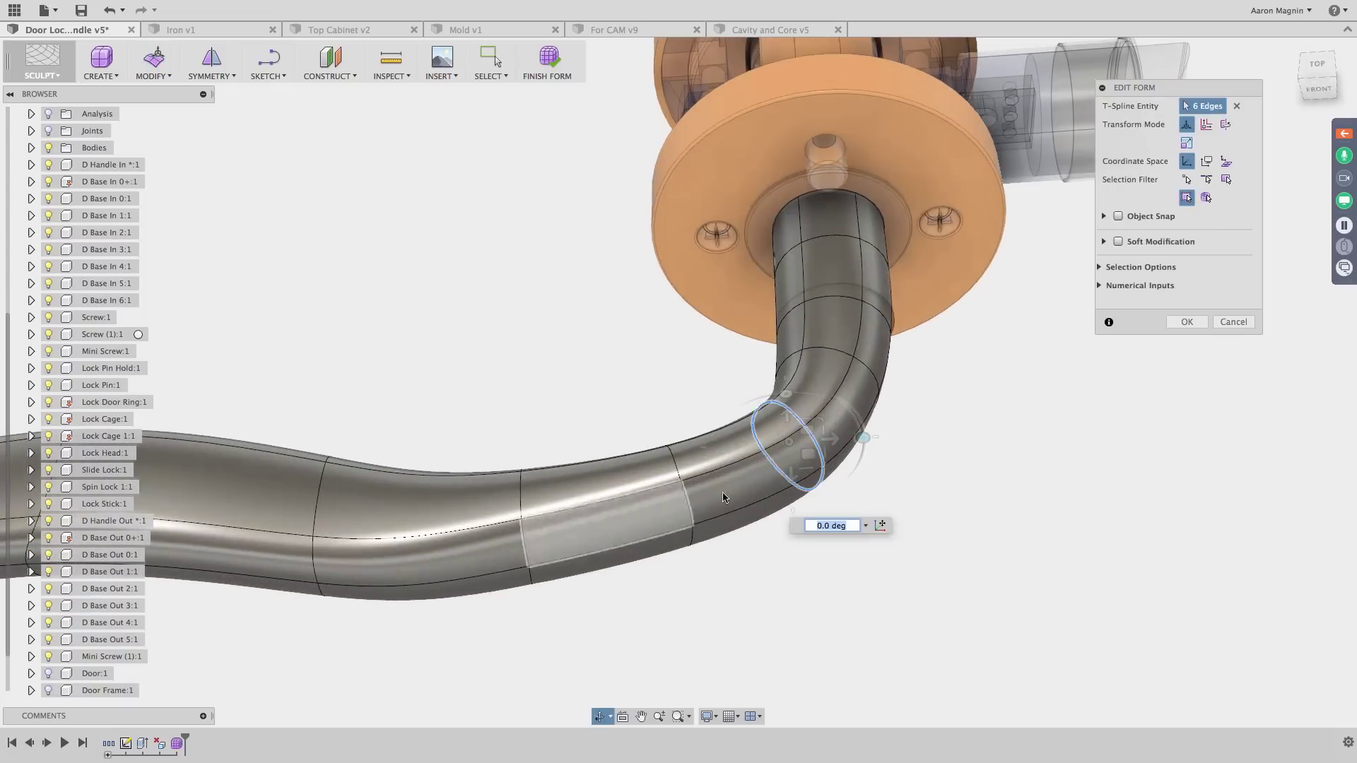
{"action": "double_click", "coordinate": [848, 302]}
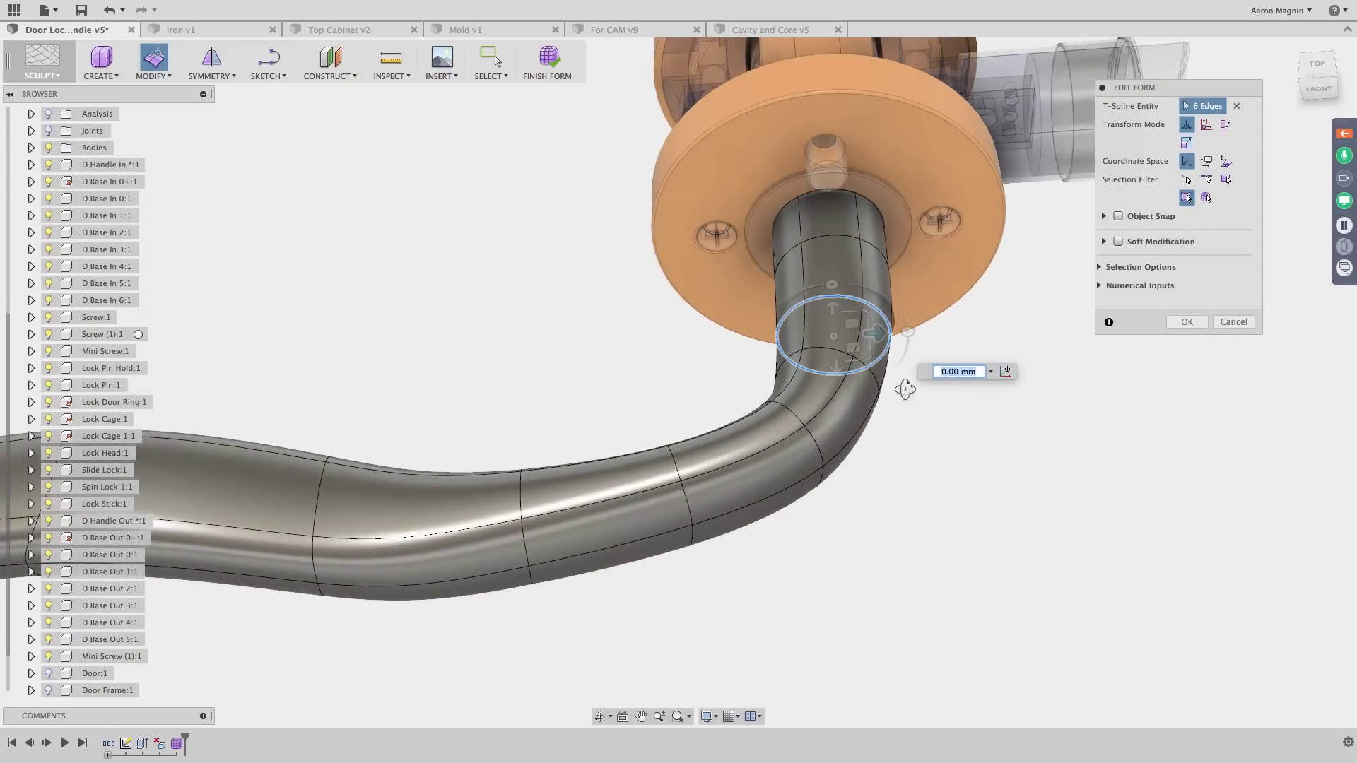
{"action": "middle_click_drag", "start_coordinate": [908, 385], "coordinate": [900, 405], "text": "shift"}
{"action": "left_click_drag", "start_coordinate": [877, 322], "coordinate": [876, 318]}
{"action": "left_click", "coordinate": [966, 284]}
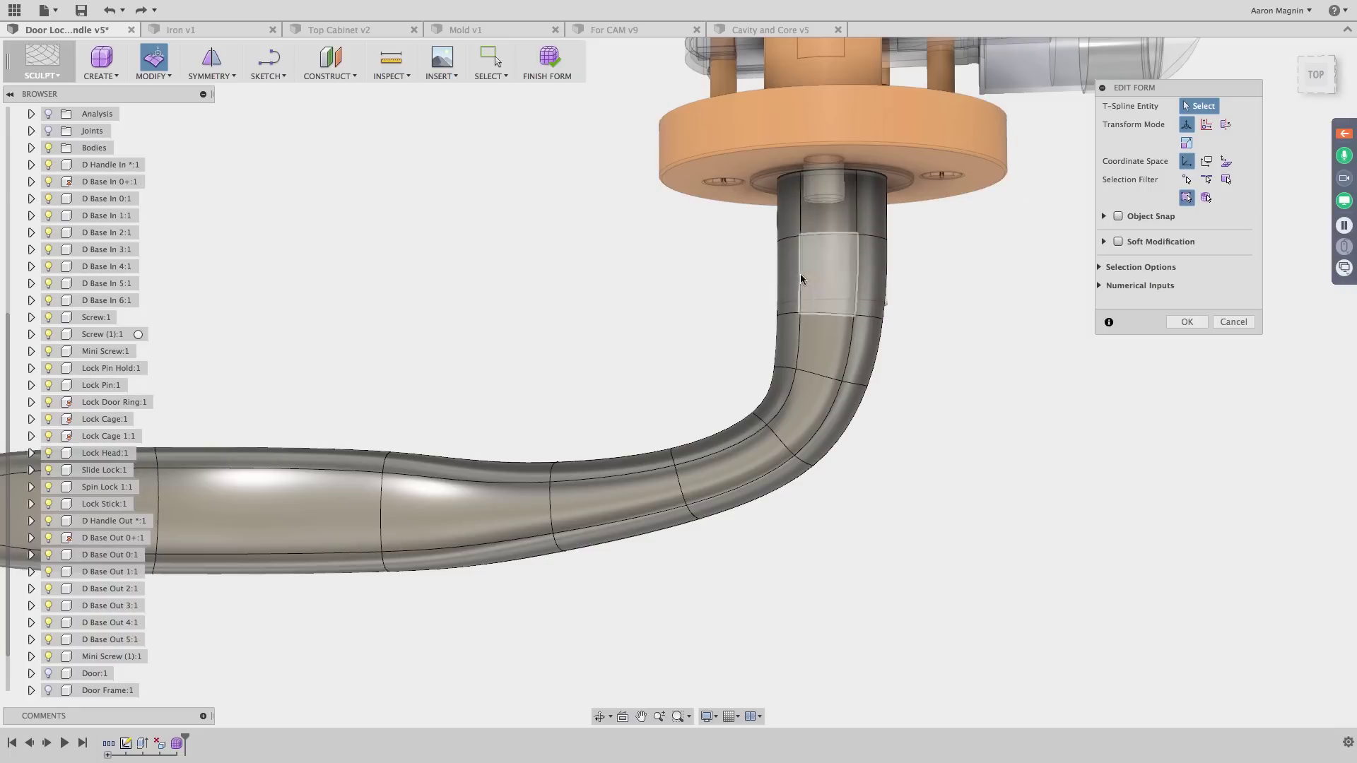
Freeze all six faces of the neck's end ring where the handle meets the lock's round plate
{"action": "middle_click_drag", "start_coordinate": [816, 322], "coordinate": [826, 277], "text": "shift"}
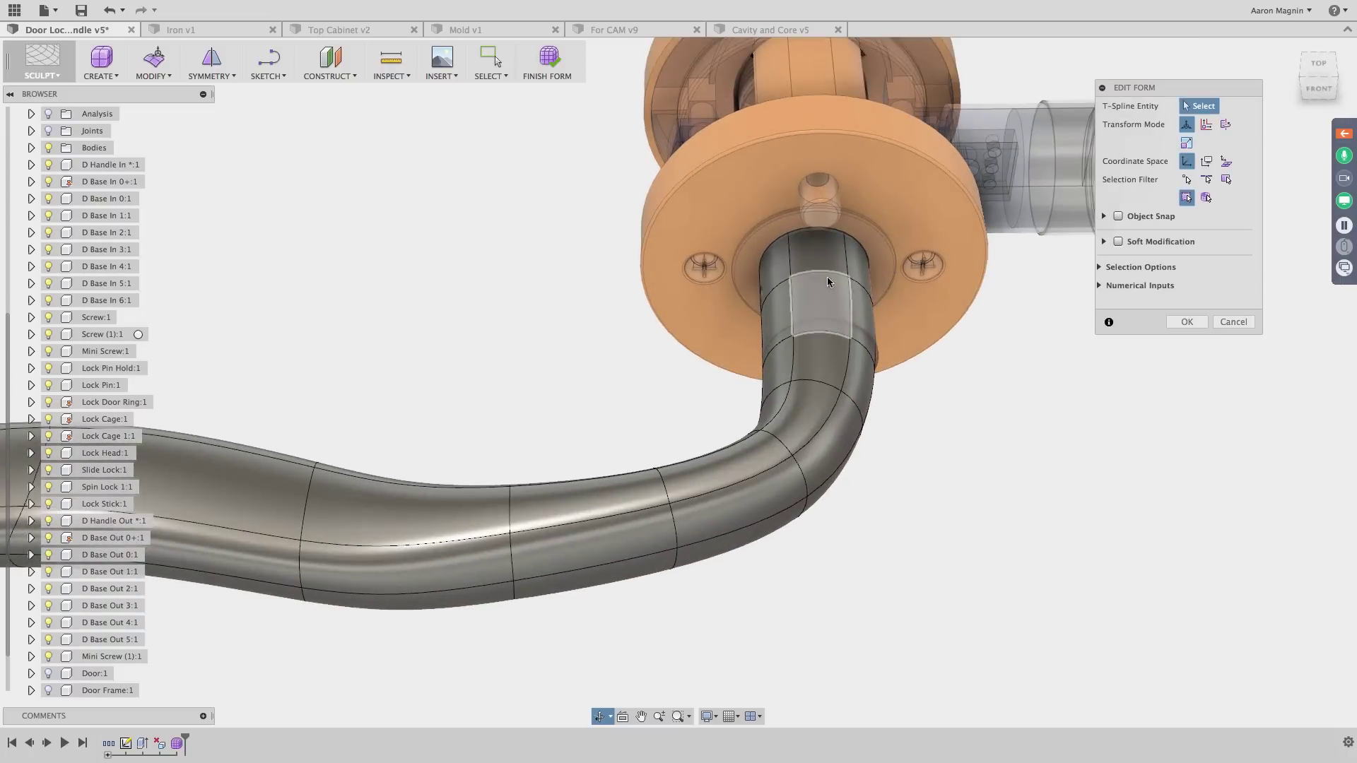
{"action": "left_click", "coordinate": [162, 78]}
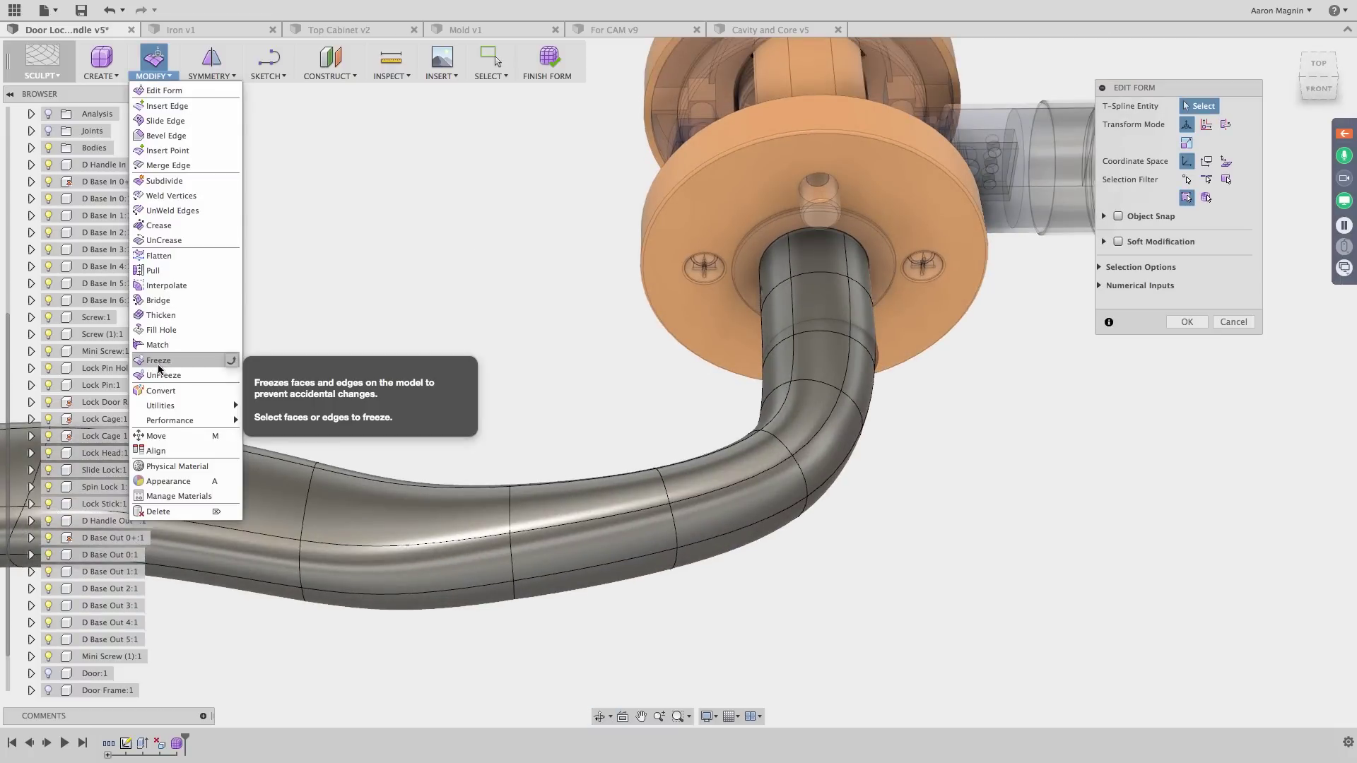
{"action": "left_click", "coordinate": [159, 362]}
{"action": "left_click", "coordinate": [835, 251]}
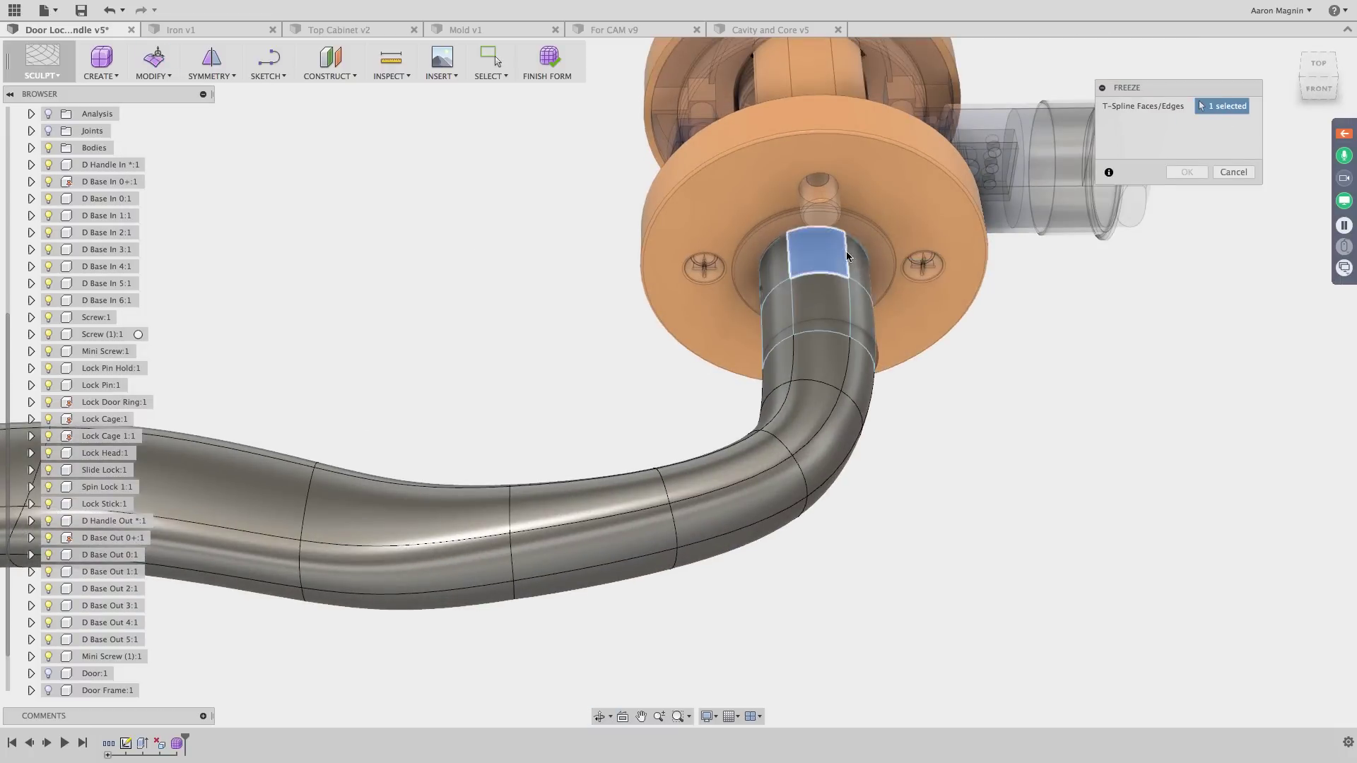
{"action": "middle_click_drag", "start_coordinate": [834, 251], "coordinate": [894, 516], "text": "shift"}
{"action": "left_click", "coordinate": [882, 187]}
{"action": "middle_click_drag", "start_coordinate": [562, 191], "coordinate": [749, 403]}
{"action": "scroll", "coordinate": [680, 424], "scroll_direction": "down", "scroll_amount": 2}
{"action": "left_click", "coordinate": [654, 407]}
{"action": "left_click", "coordinate": [781, 395]}
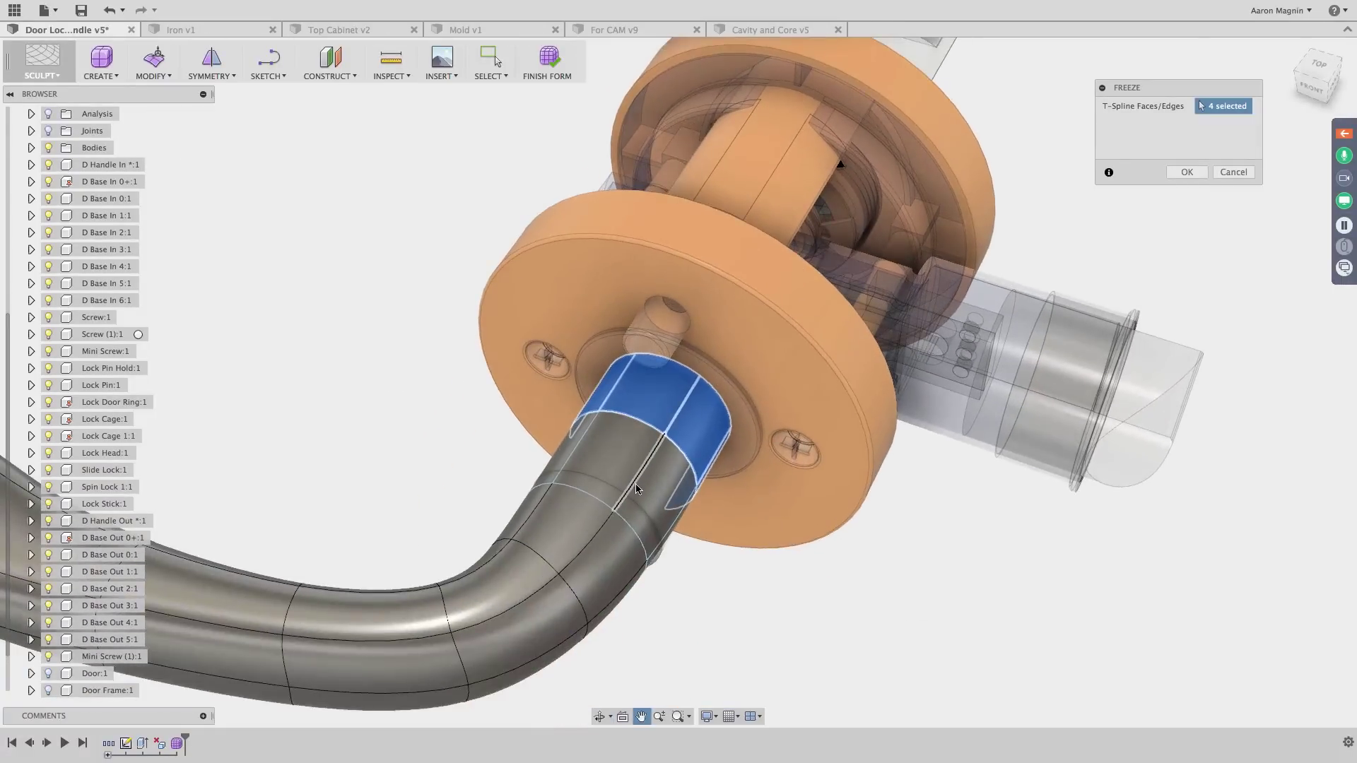
{"action": "left_click", "coordinate": [652, 486]}
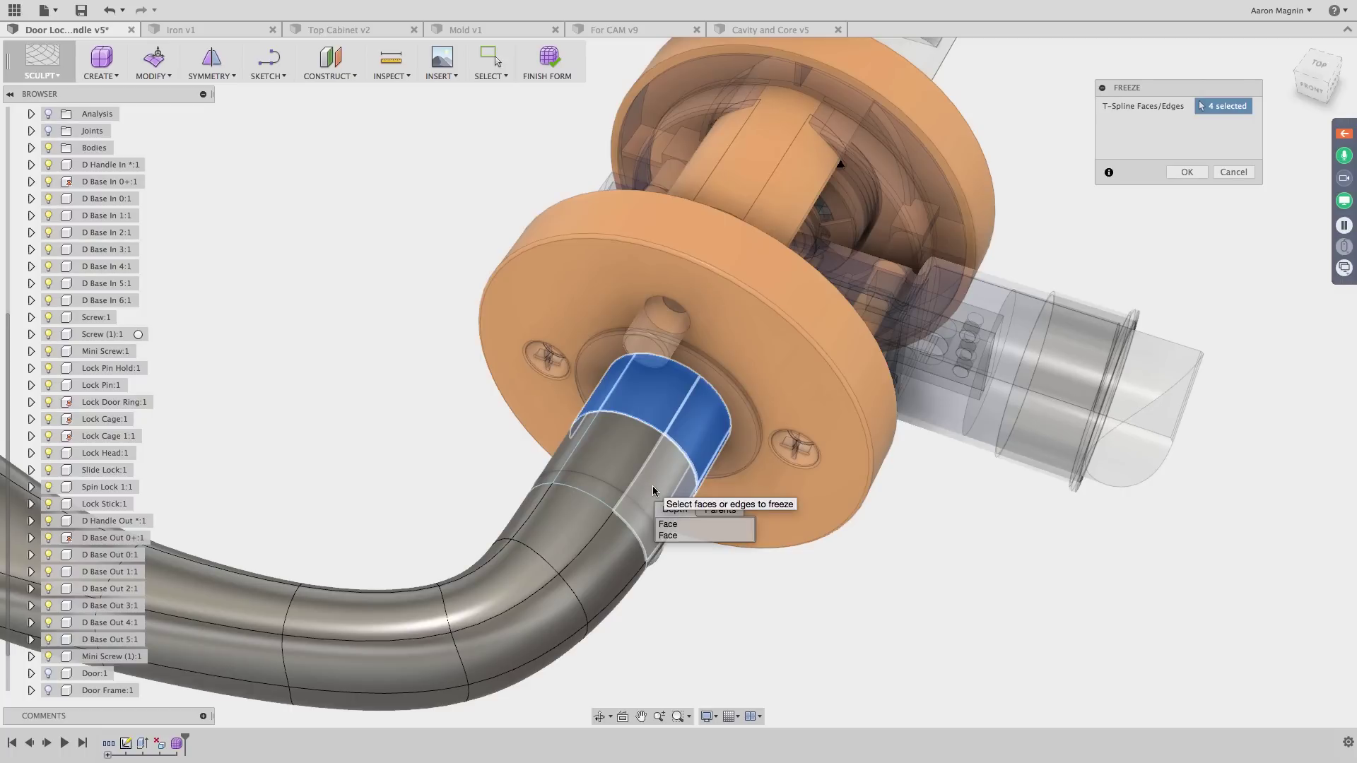
{"action": "left_click", "coordinate": [673, 535]}
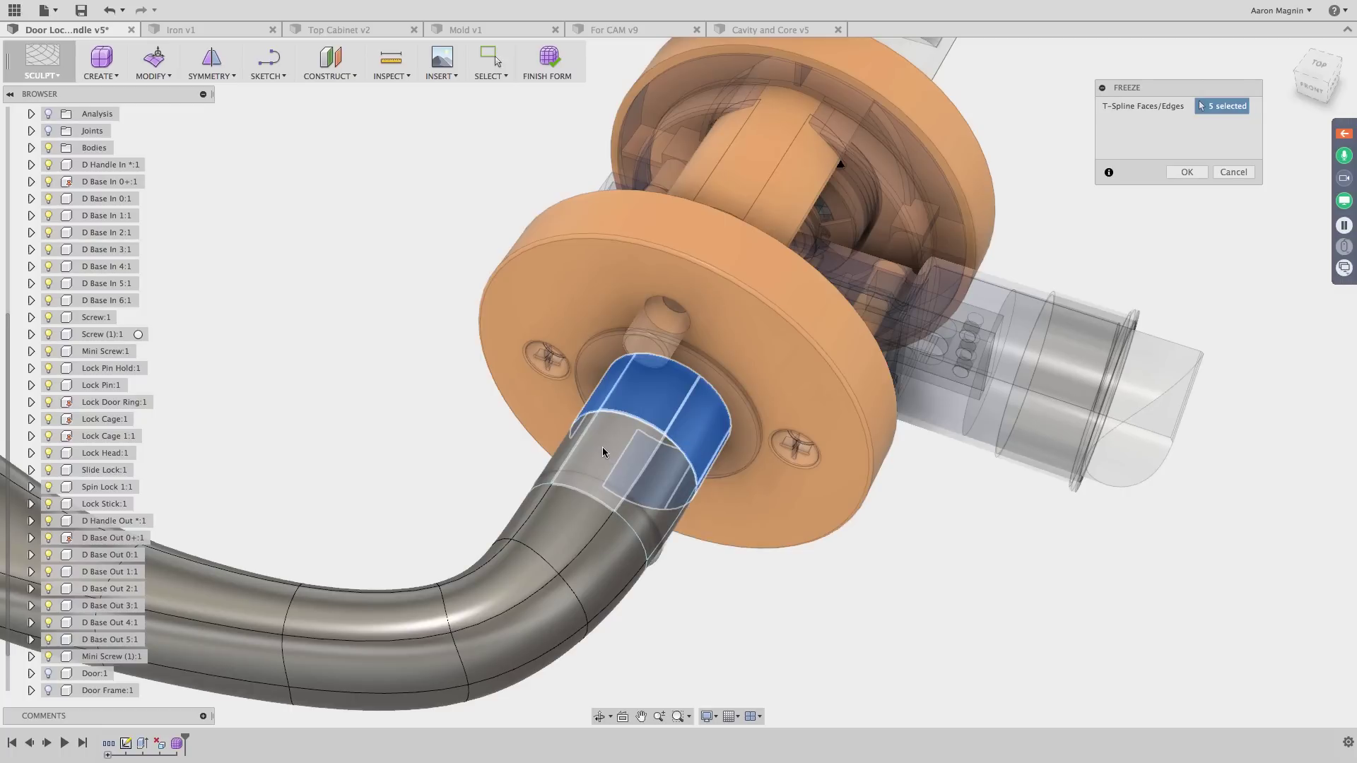
{"action": "left_click", "coordinate": [607, 457]}
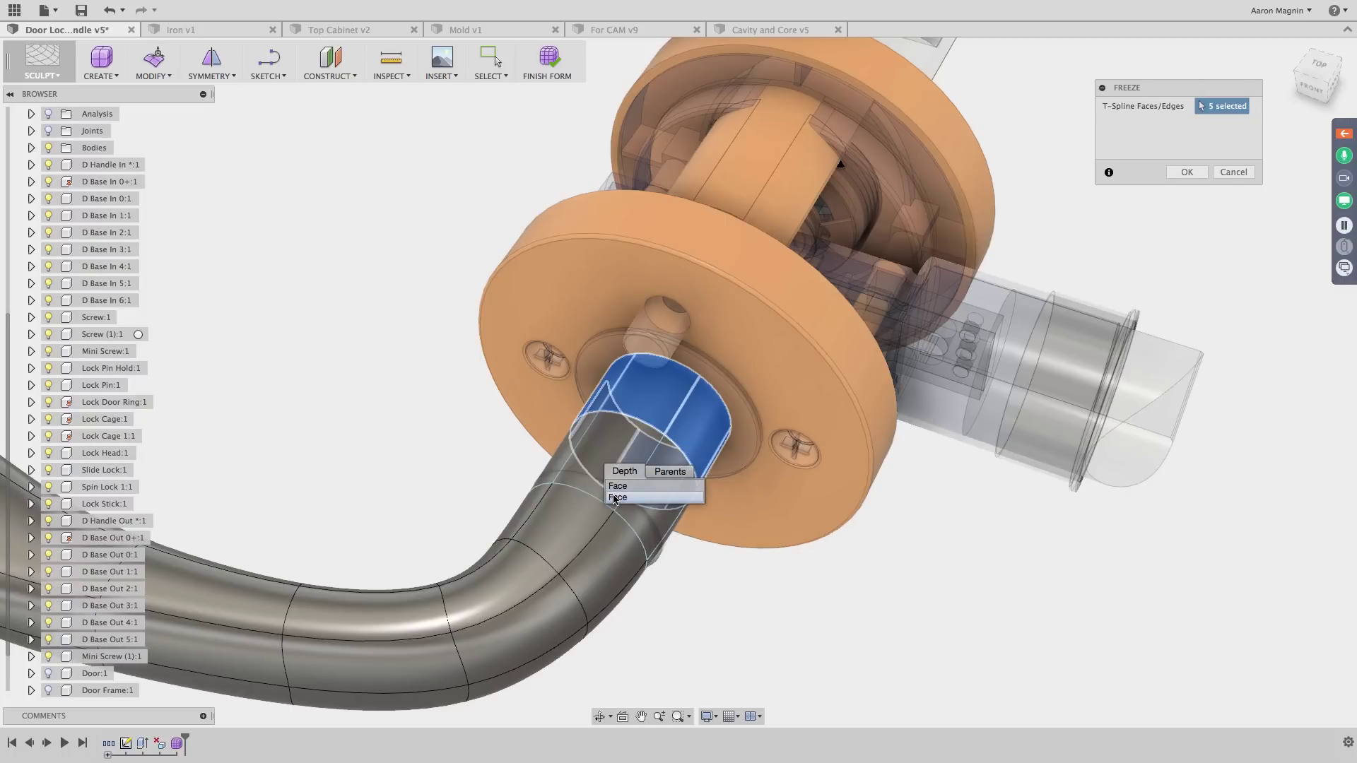
{"action": "left_click", "coordinate": [613, 497]}
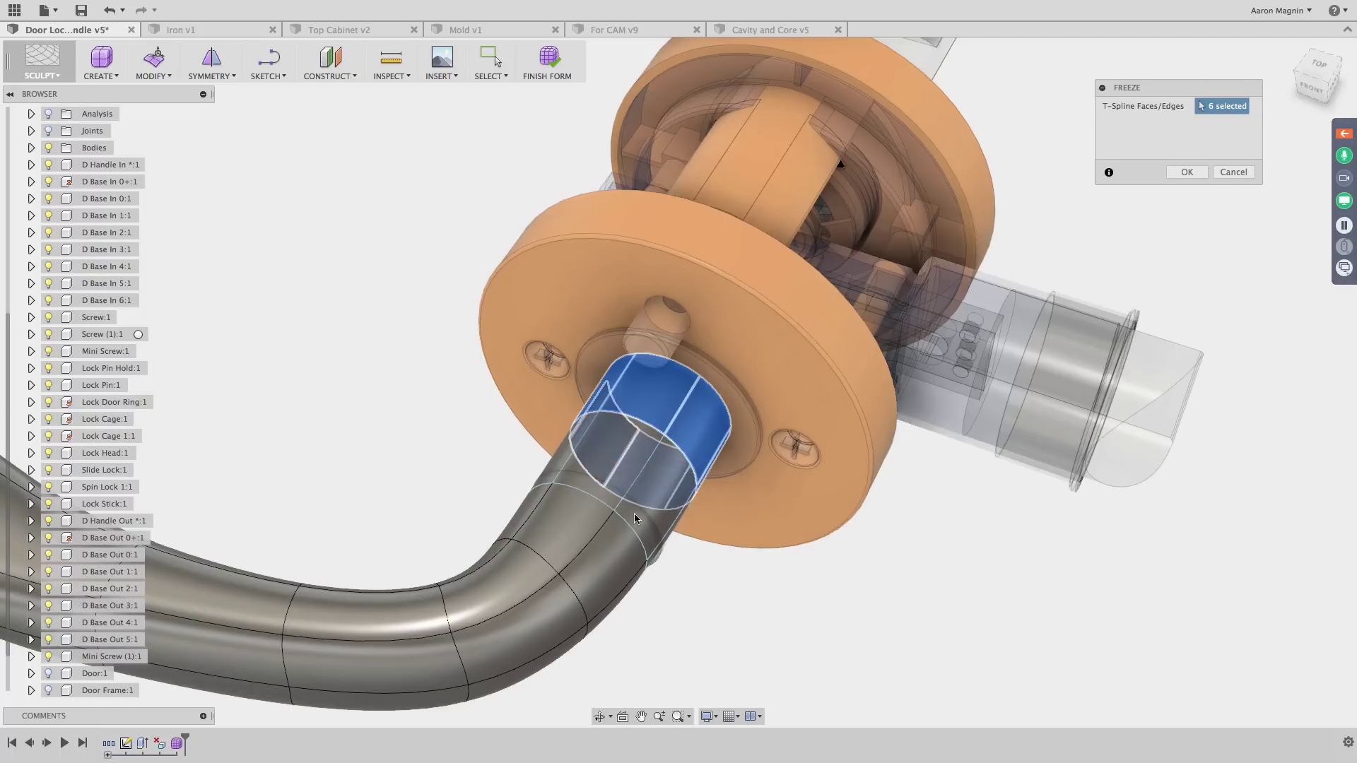
{"action": "left_click", "coordinate": [1181, 172]}
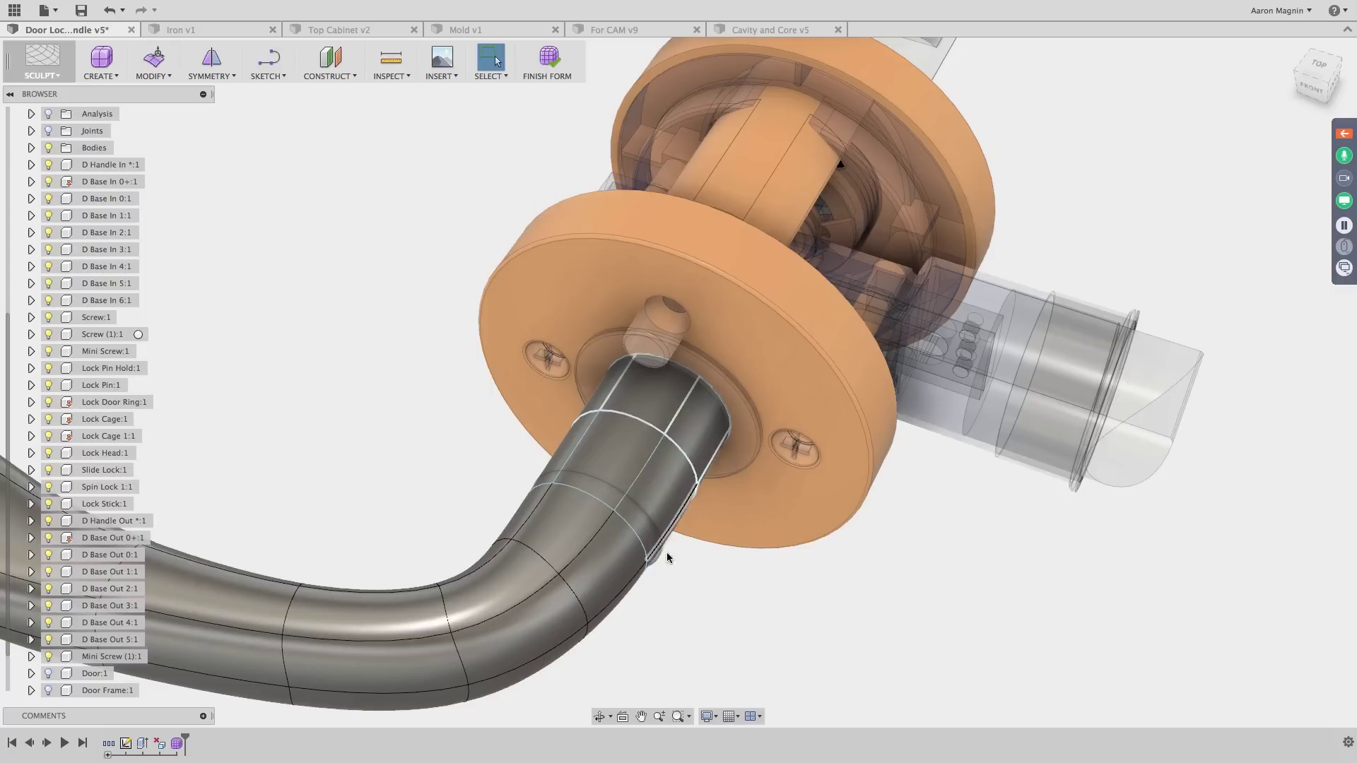
Crease the four consecutive edges along the handle's upper front side, running from near the tip toward the bend
{"action": "scroll", "coordinate": [531, 538], "scroll_direction": "down", "scroll_amount": 3}
{"action": "middle_click_drag", "start_coordinate": [531, 538], "coordinate": [681, 281], "text": "shift"}
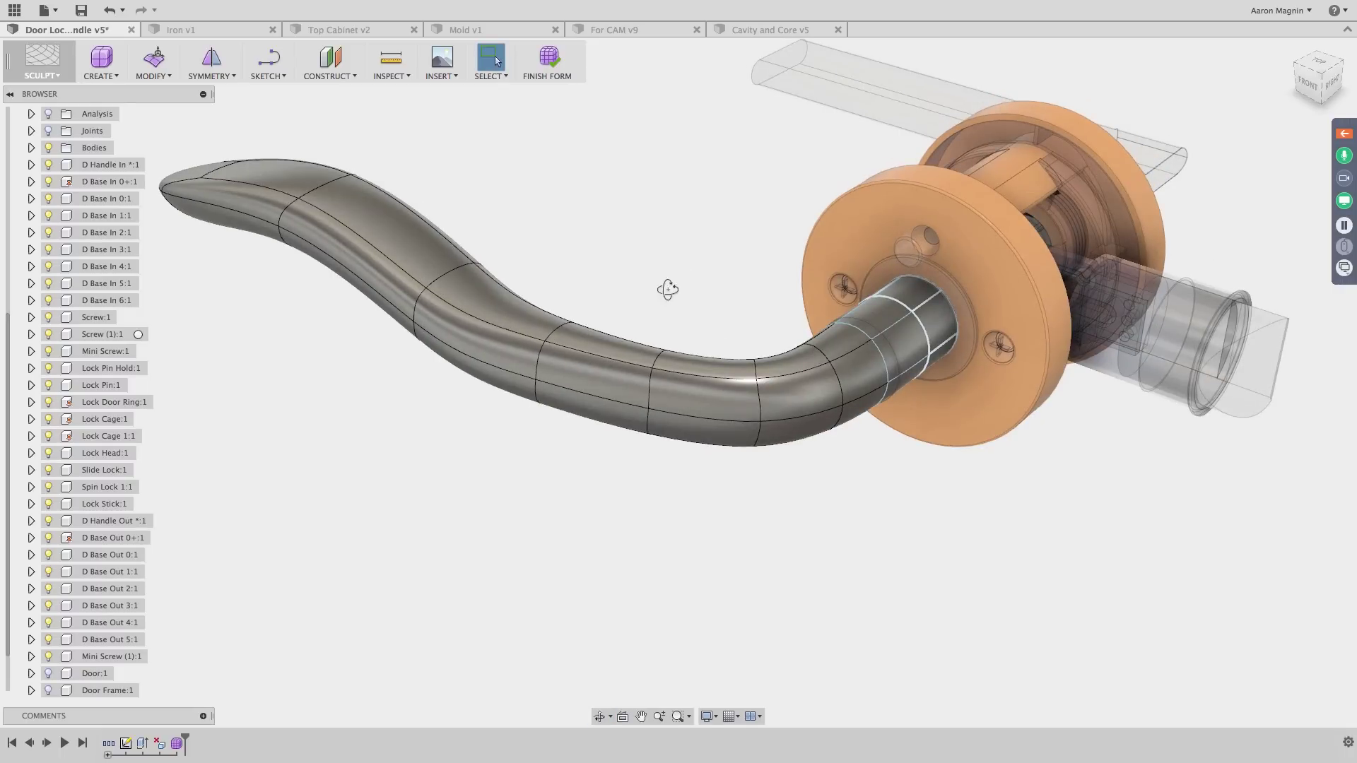
{"action": "middle_click_drag", "start_coordinate": [667, 289], "coordinate": [851, 316], "text": "shift"}
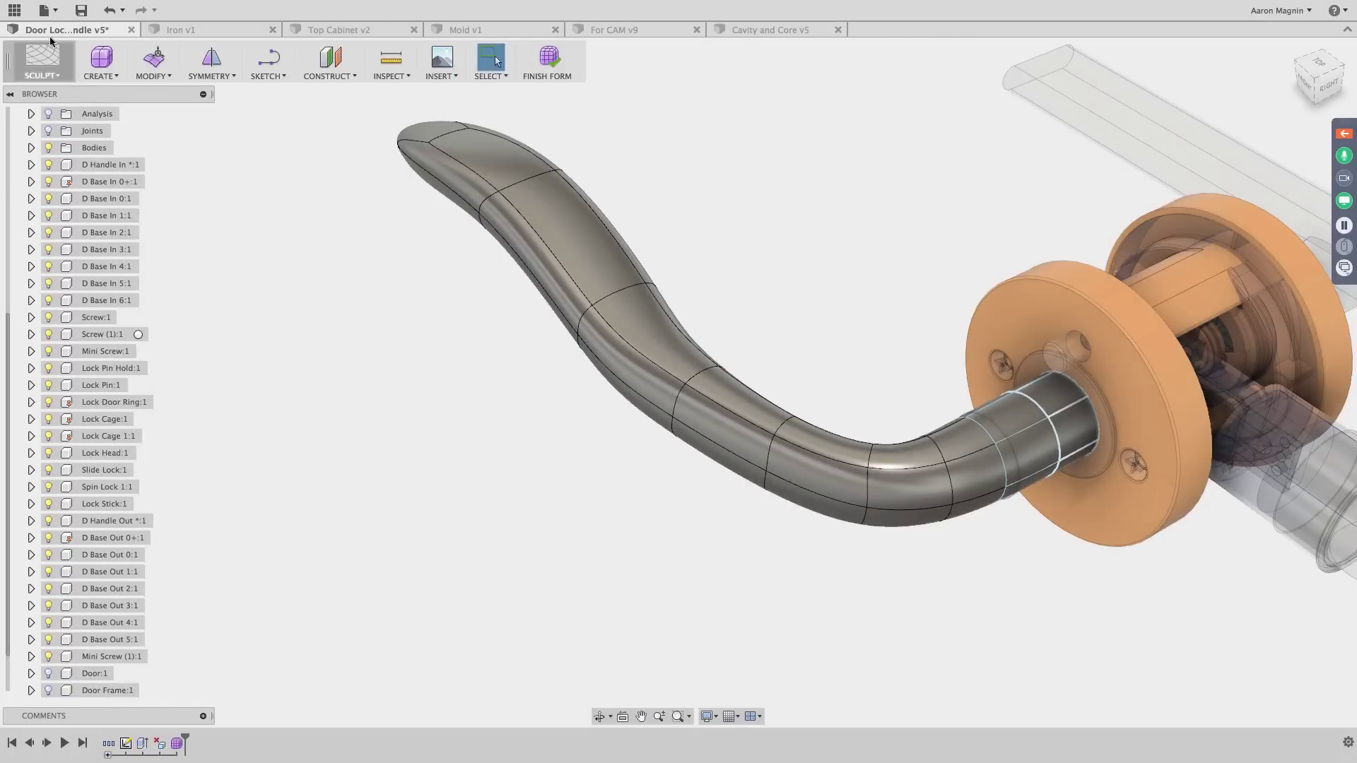
{"action": "left_click", "coordinate": [144, 77]}
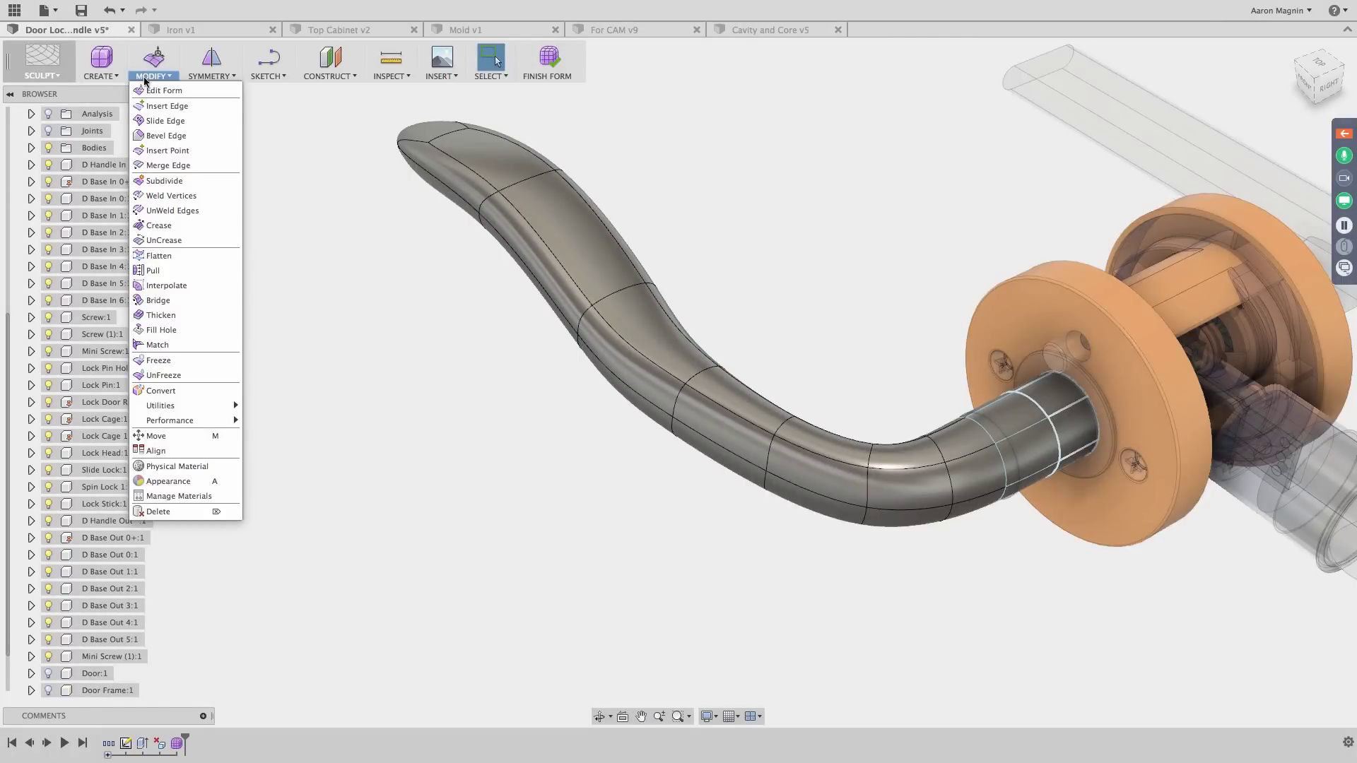
{"action": "left_click", "coordinate": [167, 220]}
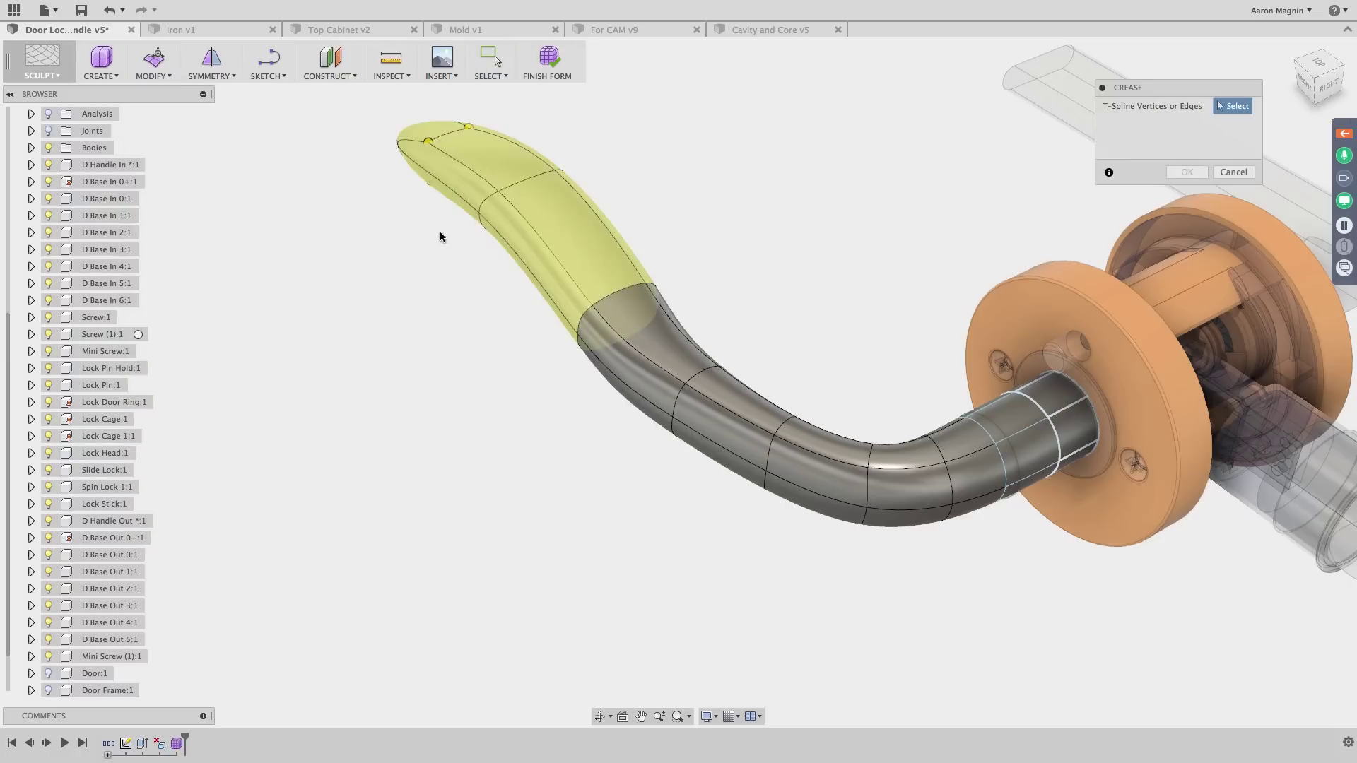
{"action": "left_click", "coordinate": [525, 223]}
{"action": "left_click", "coordinate": [668, 375]}
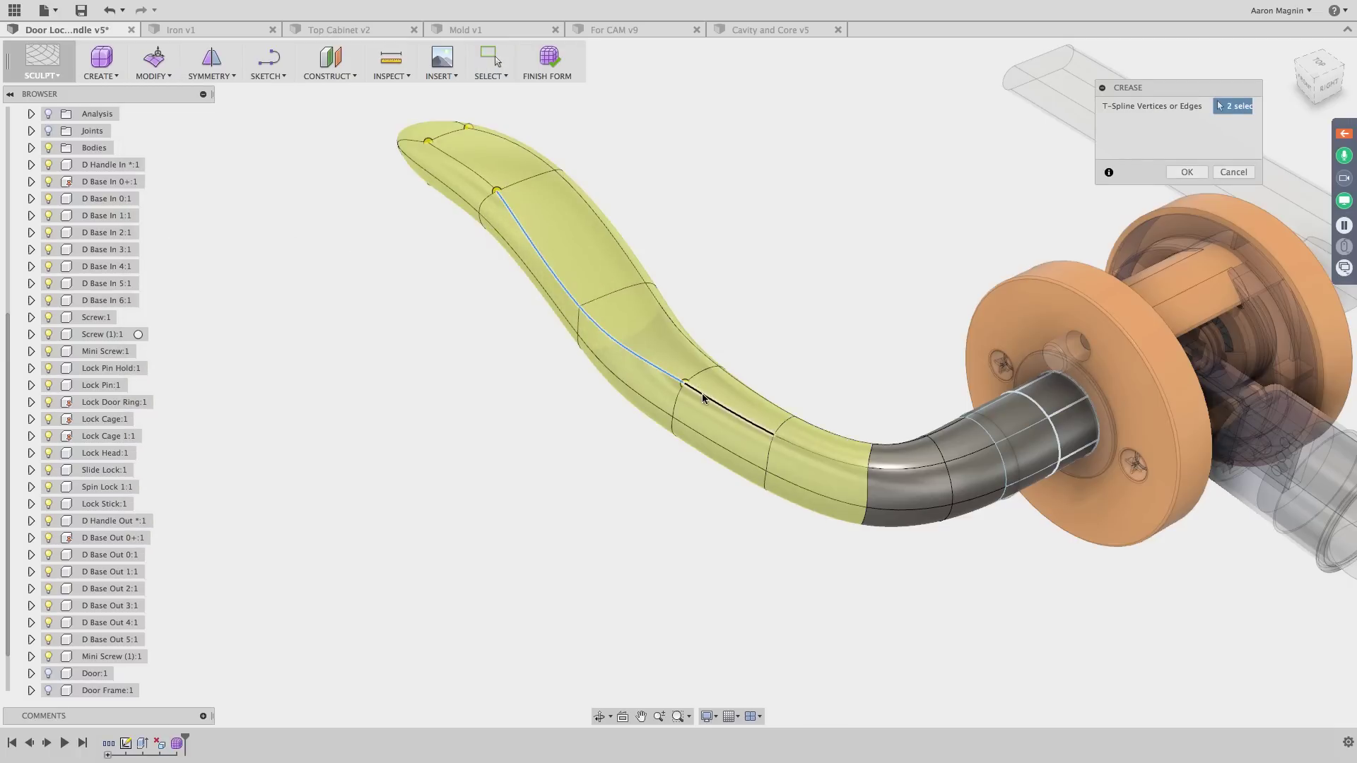
{"action": "mouse_move", "coordinate": [591, 427]}
{"action": "middle_mouse_down", "text": "shift"}
{"action": "mouse_move", "coordinate": [557, 384]}
{"action": "mouse_move", "coordinate": [594, 424]}
{"action": "middle_mouse_up", "text": "shift"}
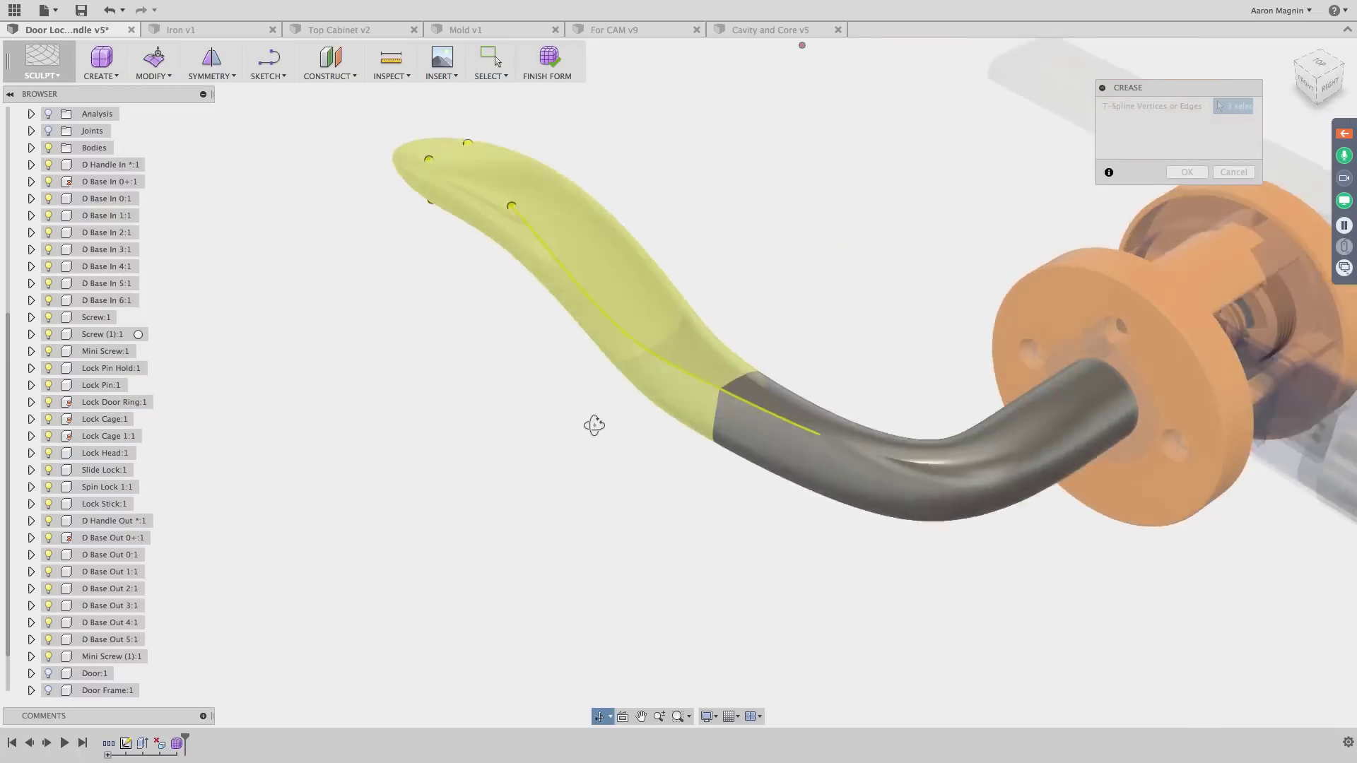
{"action": "left_click", "coordinate": [499, 204]}
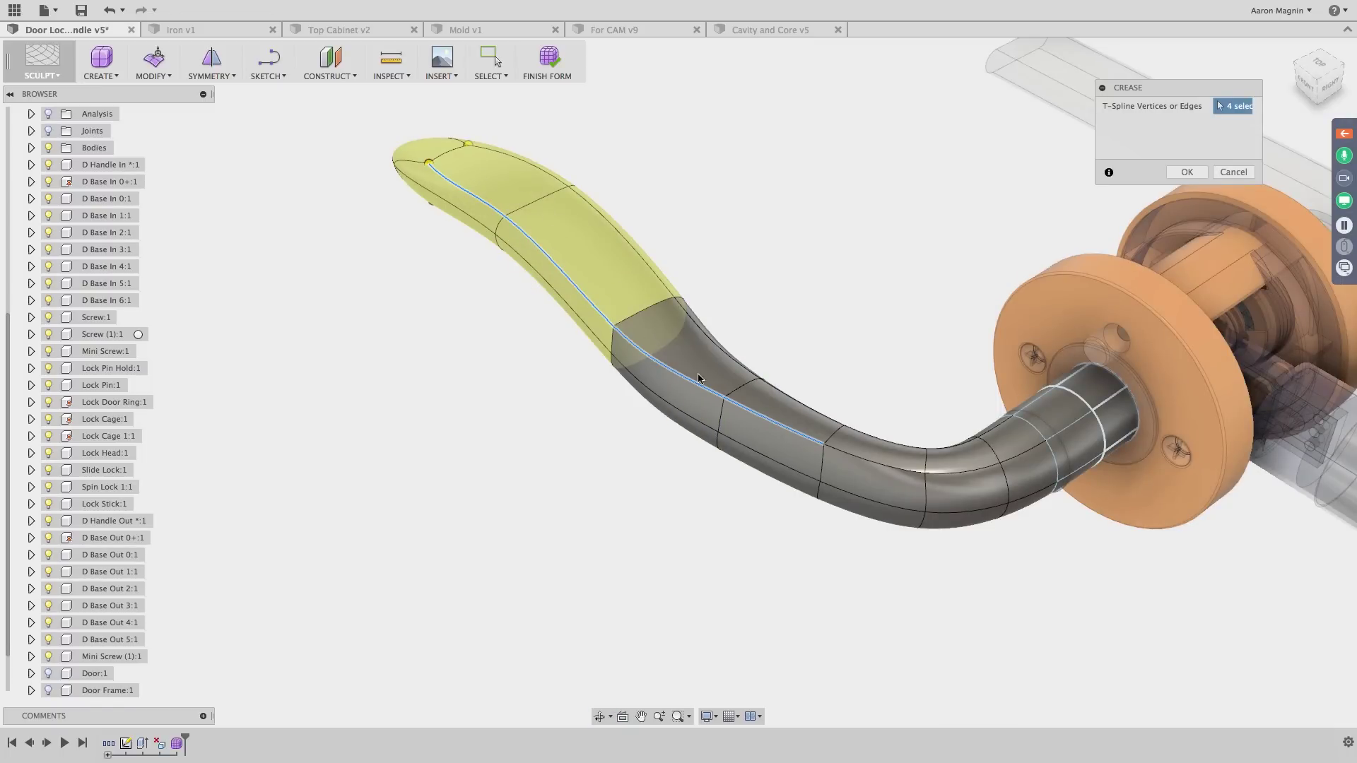
{"action": "left_click", "coordinate": [1186, 173]}
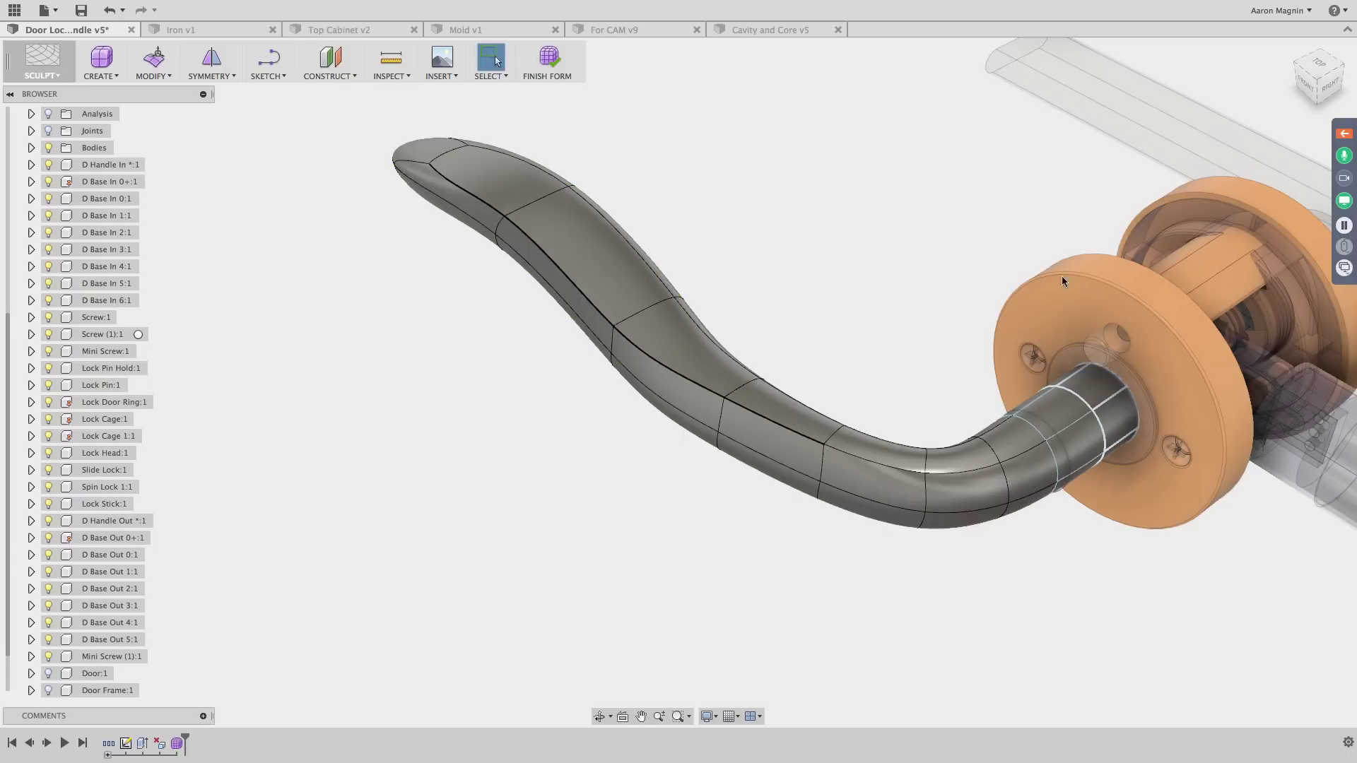
Examine the creased edge and the surrounding handle surface from several angles, at close range and as a whole
{"action": "middle_click_drag", "start_coordinate": [840, 337], "coordinate": [799, 292], "text": "shift"}
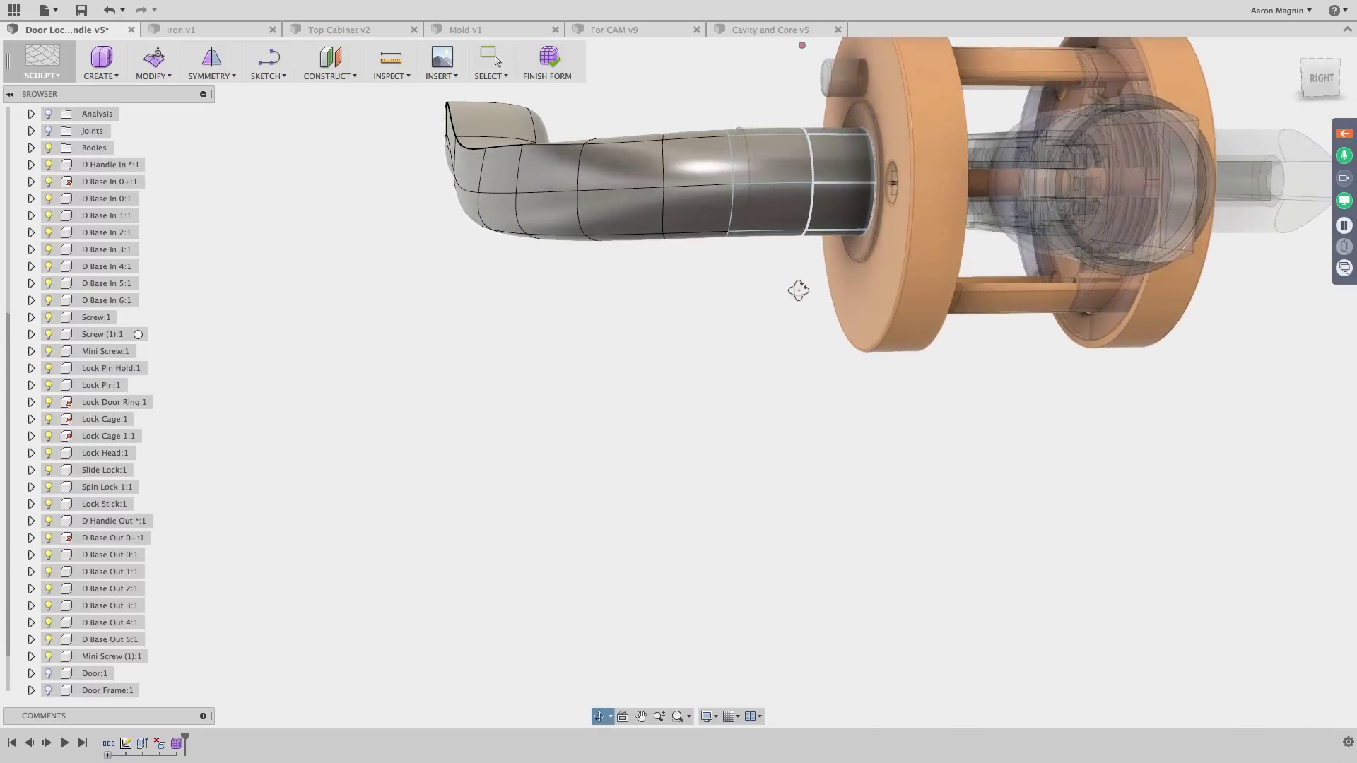
{"action": "scroll", "coordinate": [516, 127], "scroll_direction": "up", "scroll_amount": 1}
{"action": "scroll", "coordinate": [516, 129], "scroll_direction": "up", "scroll_amount": 3}
{"action": "middle_click_drag", "start_coordinate": [460, 142], "coordinate": [438, 164], "text": "shift"}
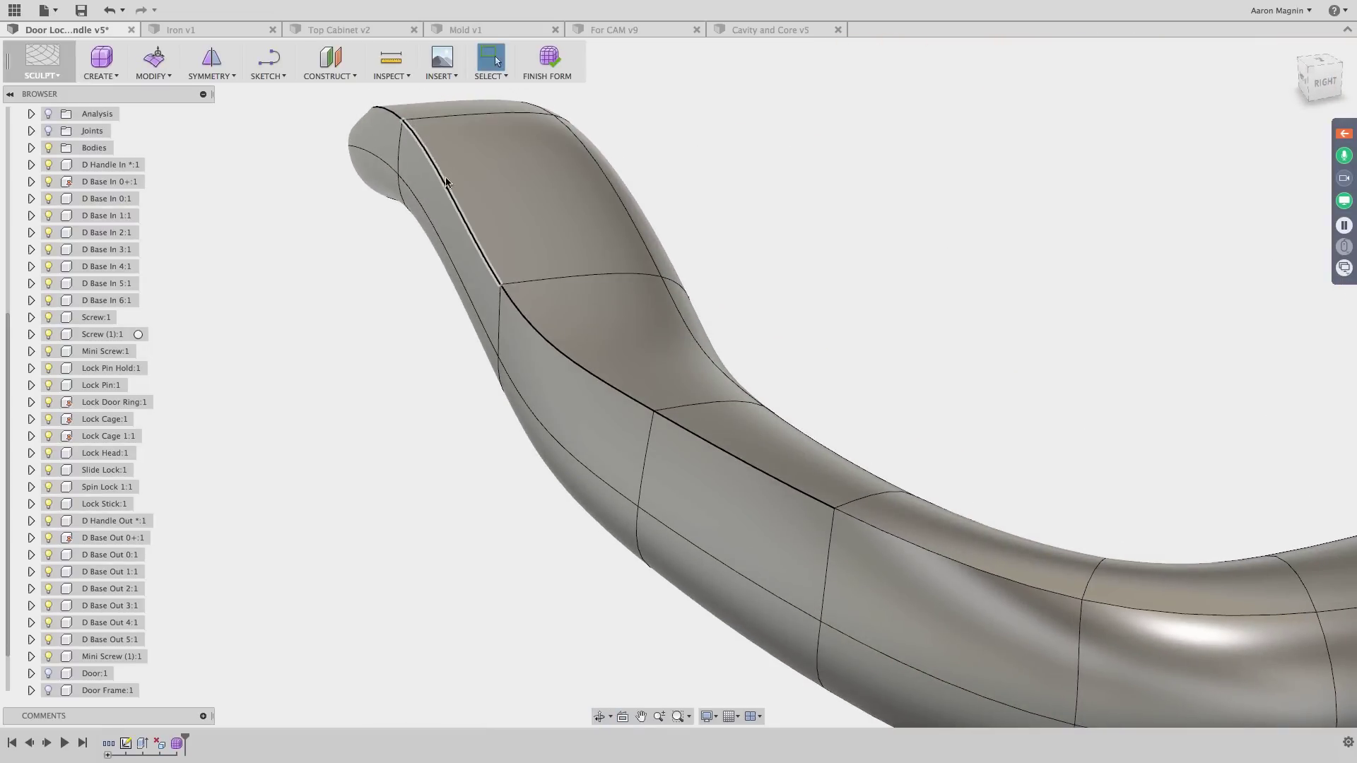
{"action": "scroll", "coordinate": [829, 511], "scroll_direction": "down", "scroll_amount": 3}
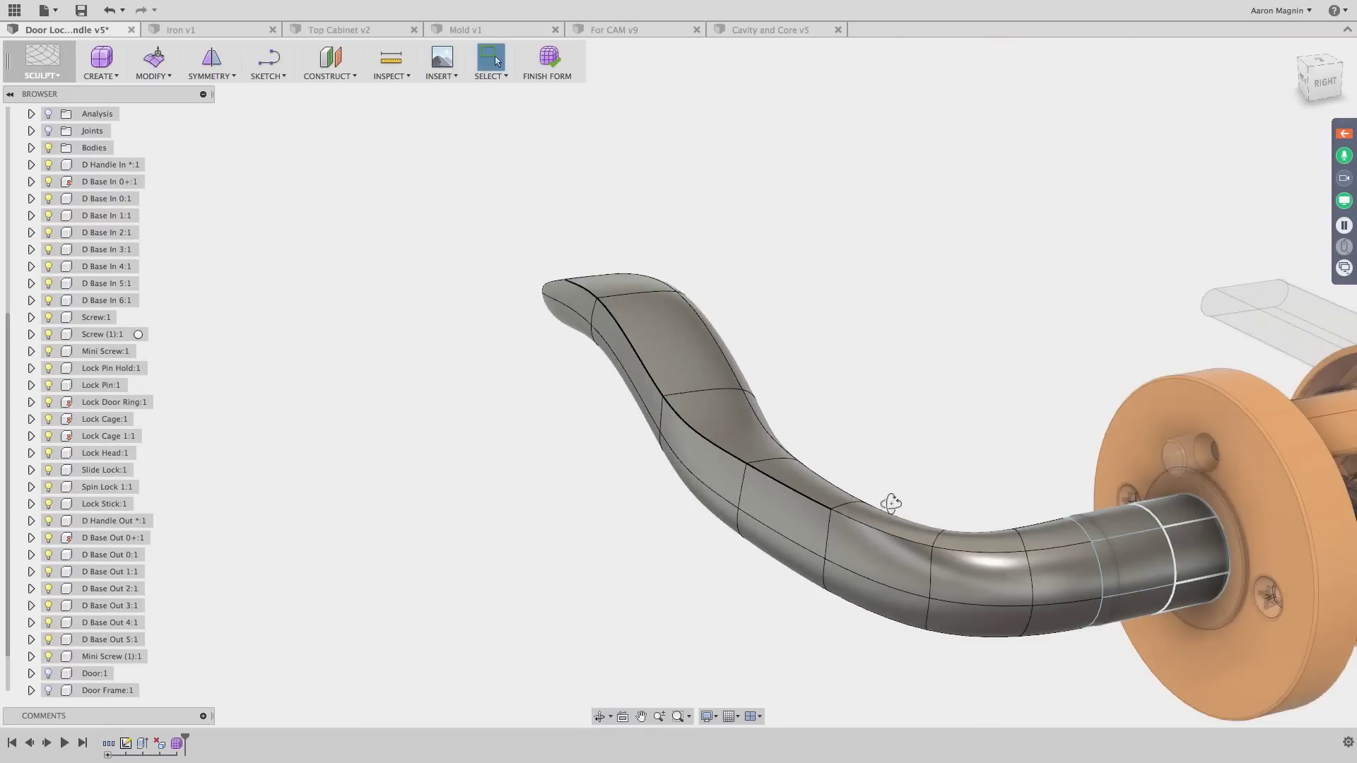
{"action": "middle_click_drag", "start_coordinate": [890, 503], "coordinate": [846, 432], "text": "shift"}
{"action": "scroll", "coordinate": [944, 485], "scroll_direction": "down", "scroll_amount": 1}
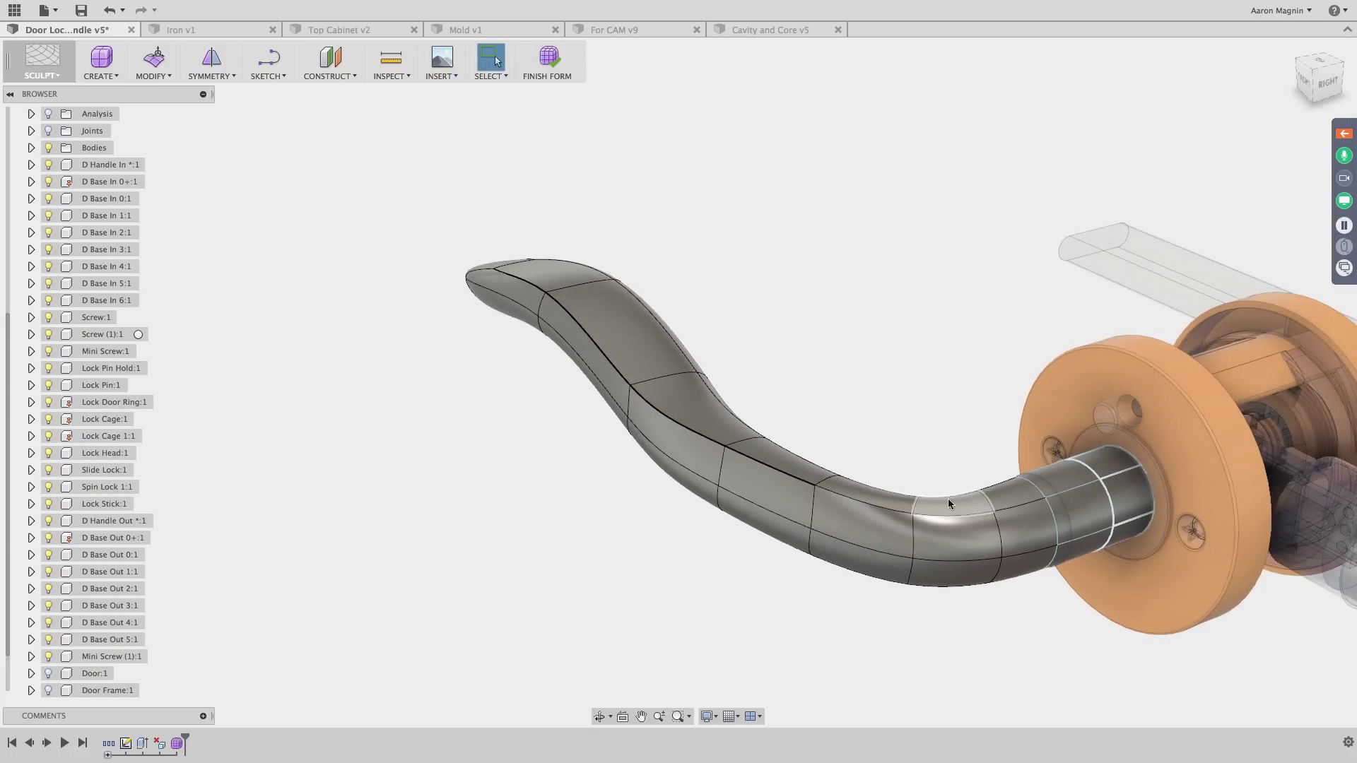
{"action": "middle_click_drag", "start_coordinate": [890, 469], "coordinate": [808, 365], "text": "shift"}
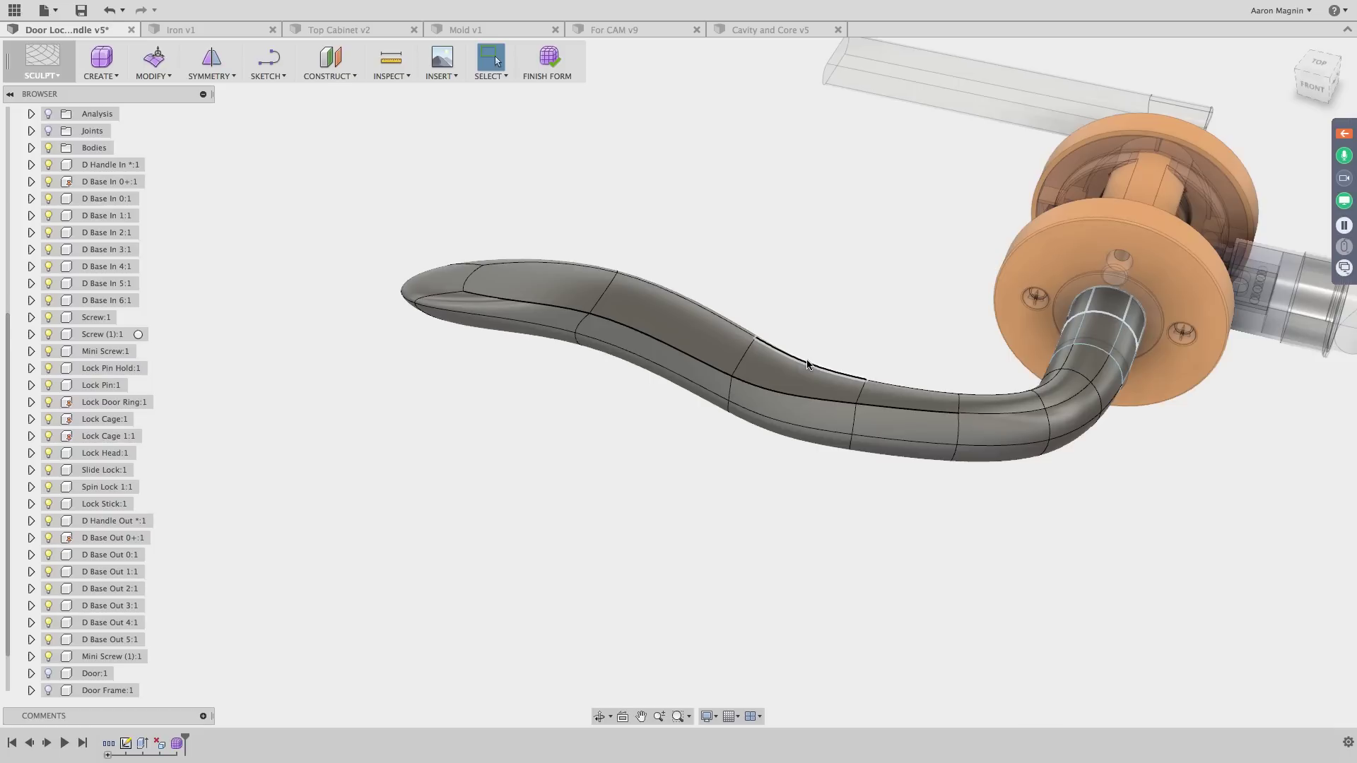
Finish the form and return to solid modelling with the whole handle and lock in view
{"action": "left_click", "coordinate": [552, 62]}
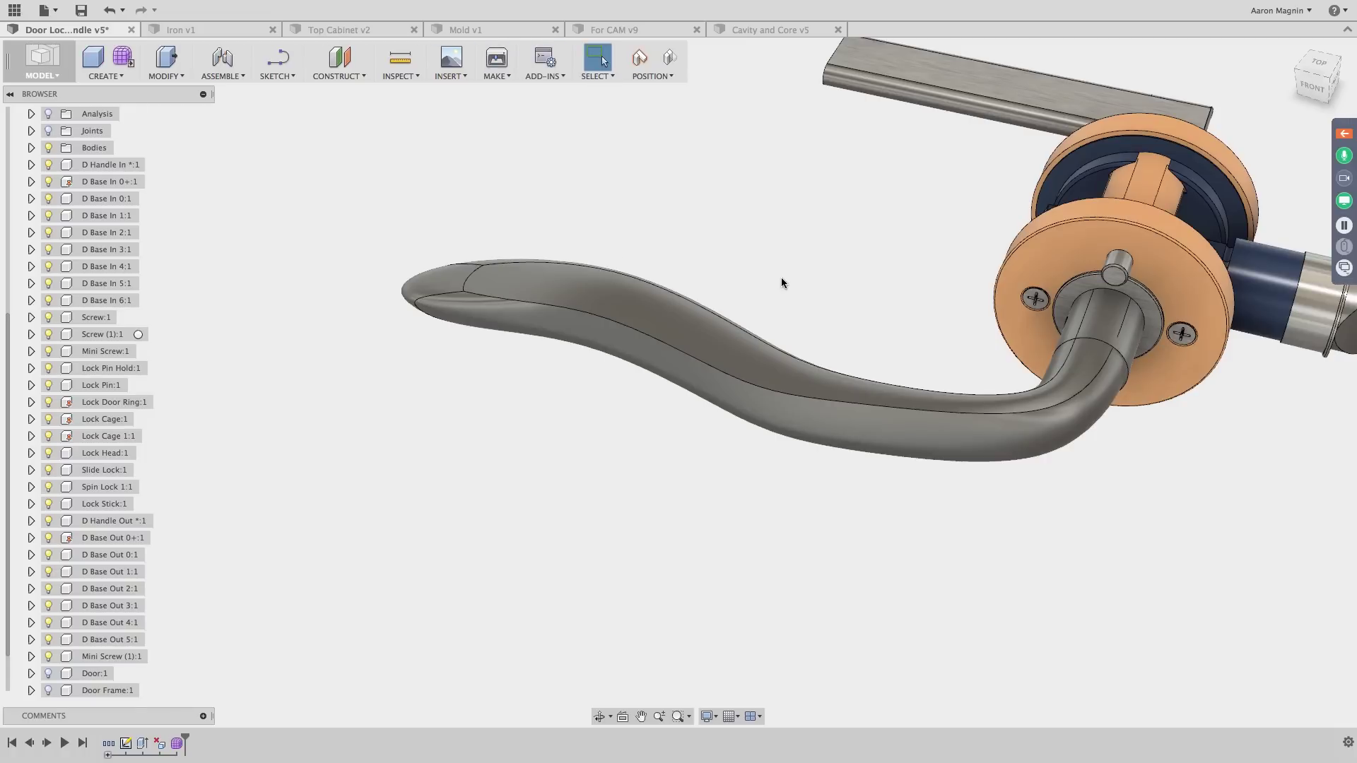
{"action": "scroll", "coordinate": [8, 535], "scroll_direction": "up", "scroll_amount": 3}
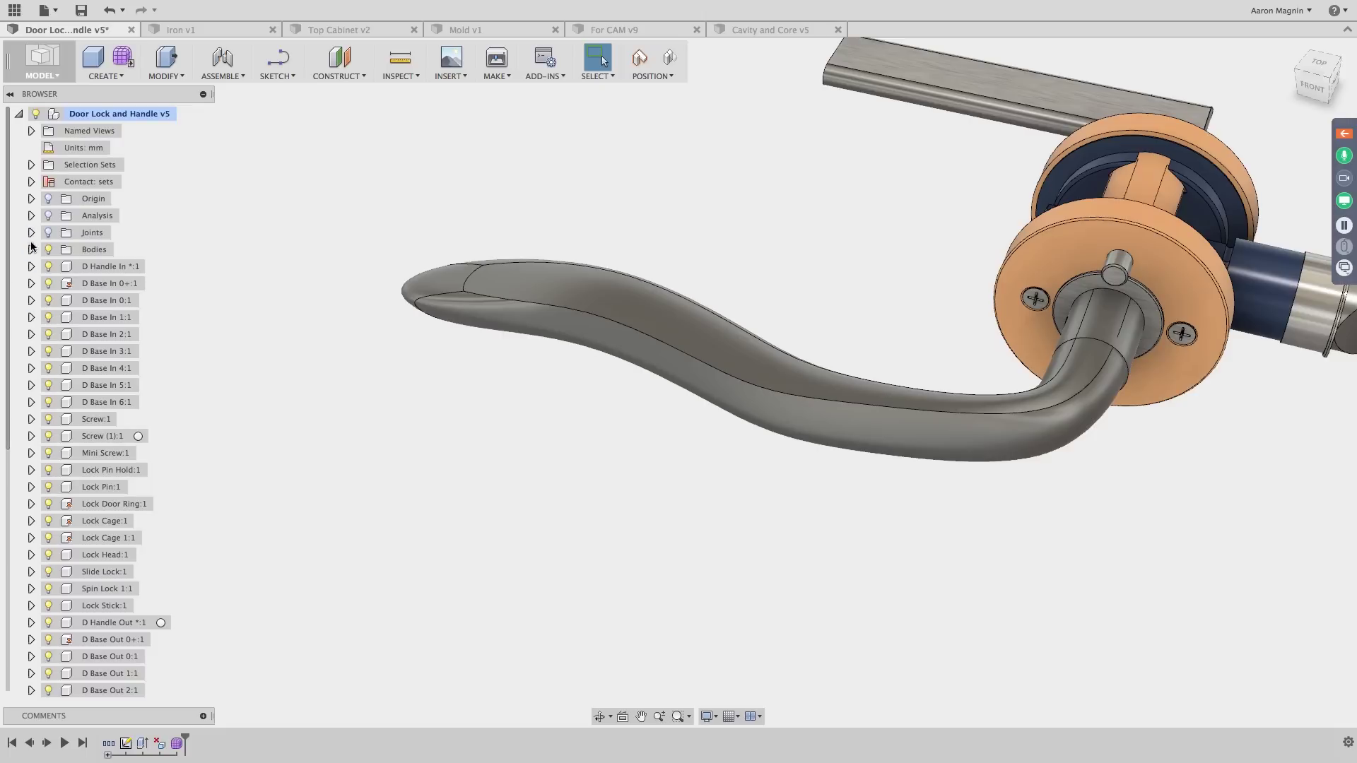
{"action": "middle_click_drag", "start_coordinate": [705, 277], "coordinate": [868, 318], "text": "shift"}
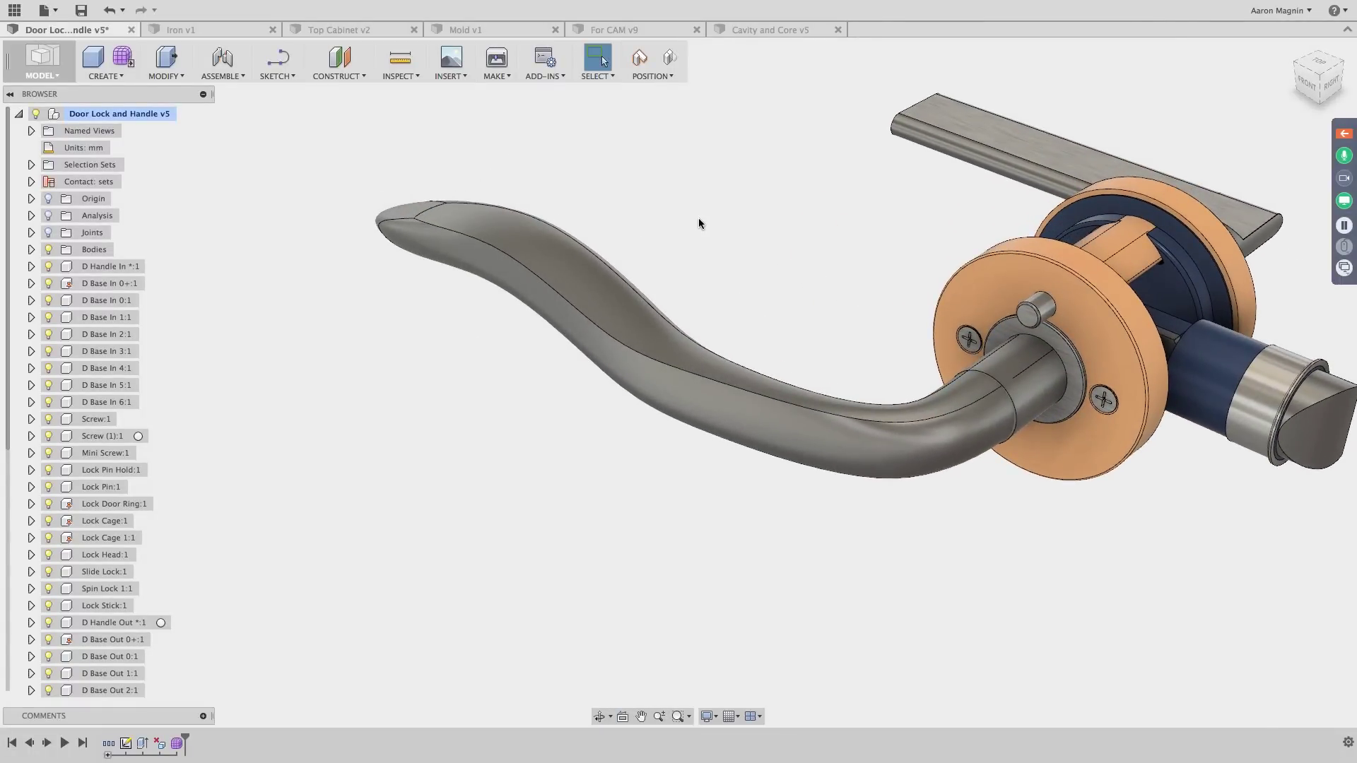
{"action": "left_click", "coordinate": [417, 75]}
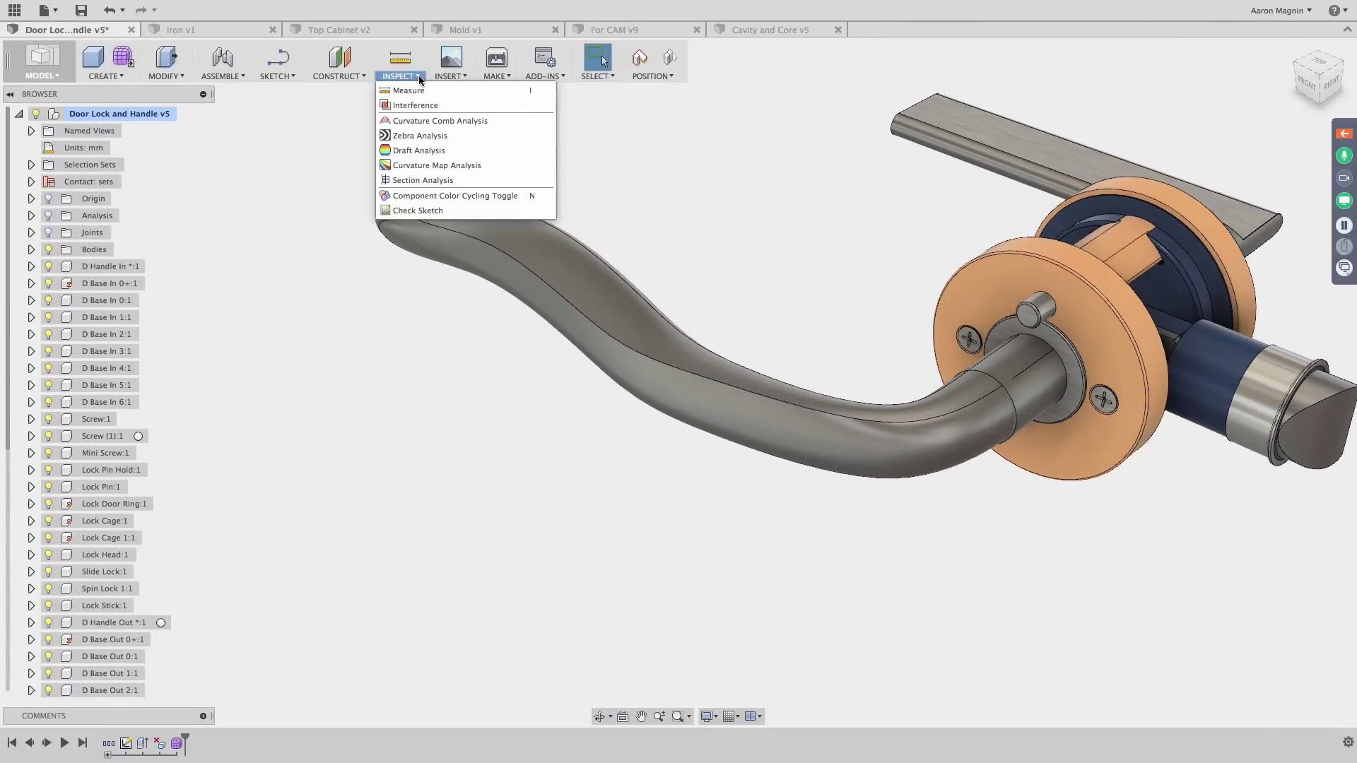
{"action": "left_click", "coordinate": [423, 180]}
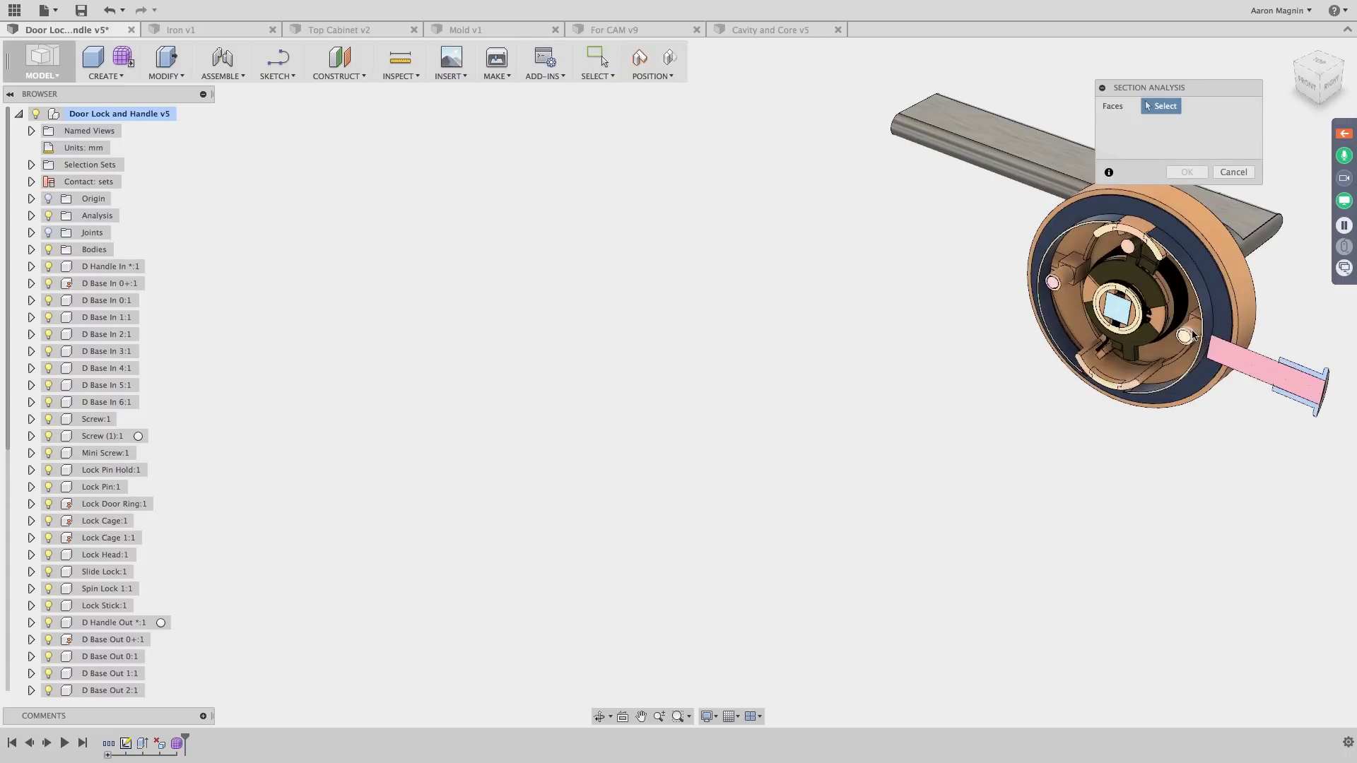
{"action": "middle_click_drag", "start_coordinate": [1159, 429], "coordinate": [959, 400]}
{"action": "left_click", "coordinate": [1006, 376]}
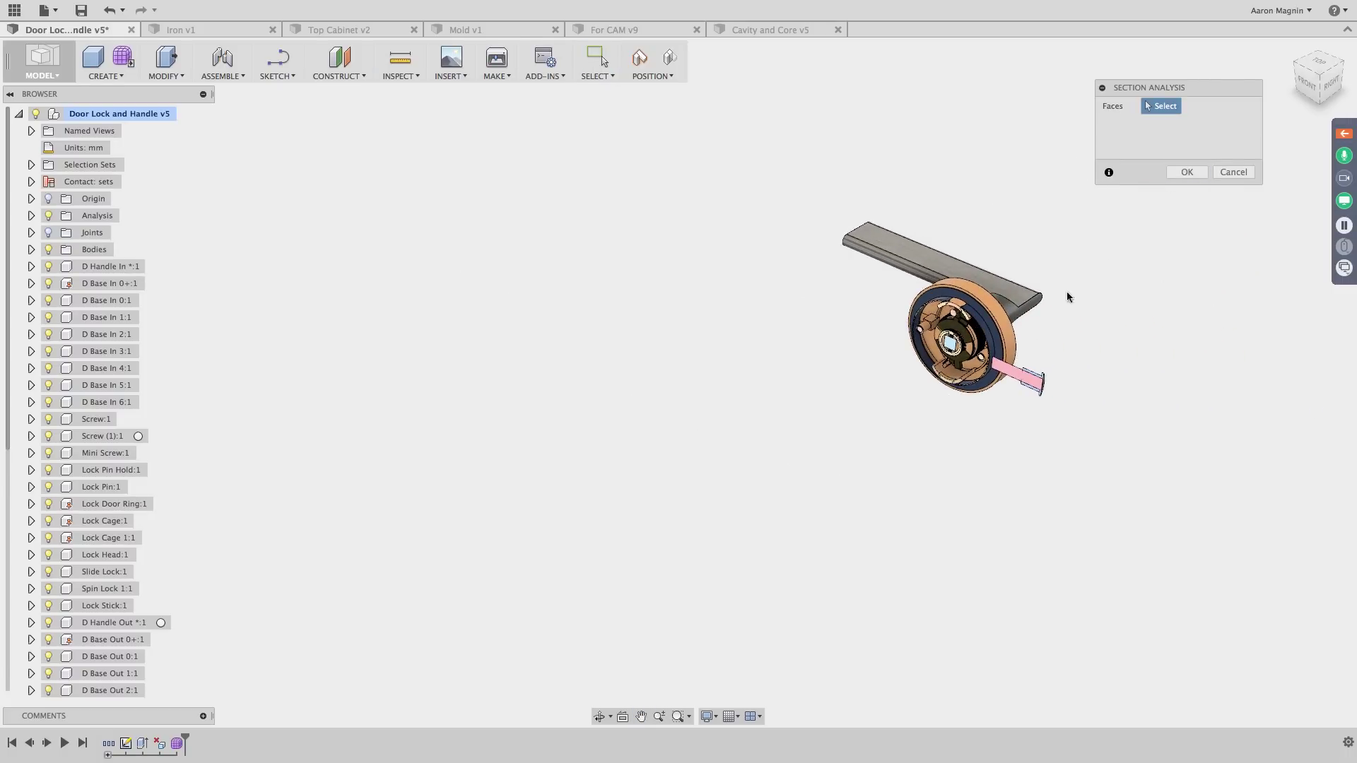
{"action": "left_click", "coordinate": [1233, 172]}
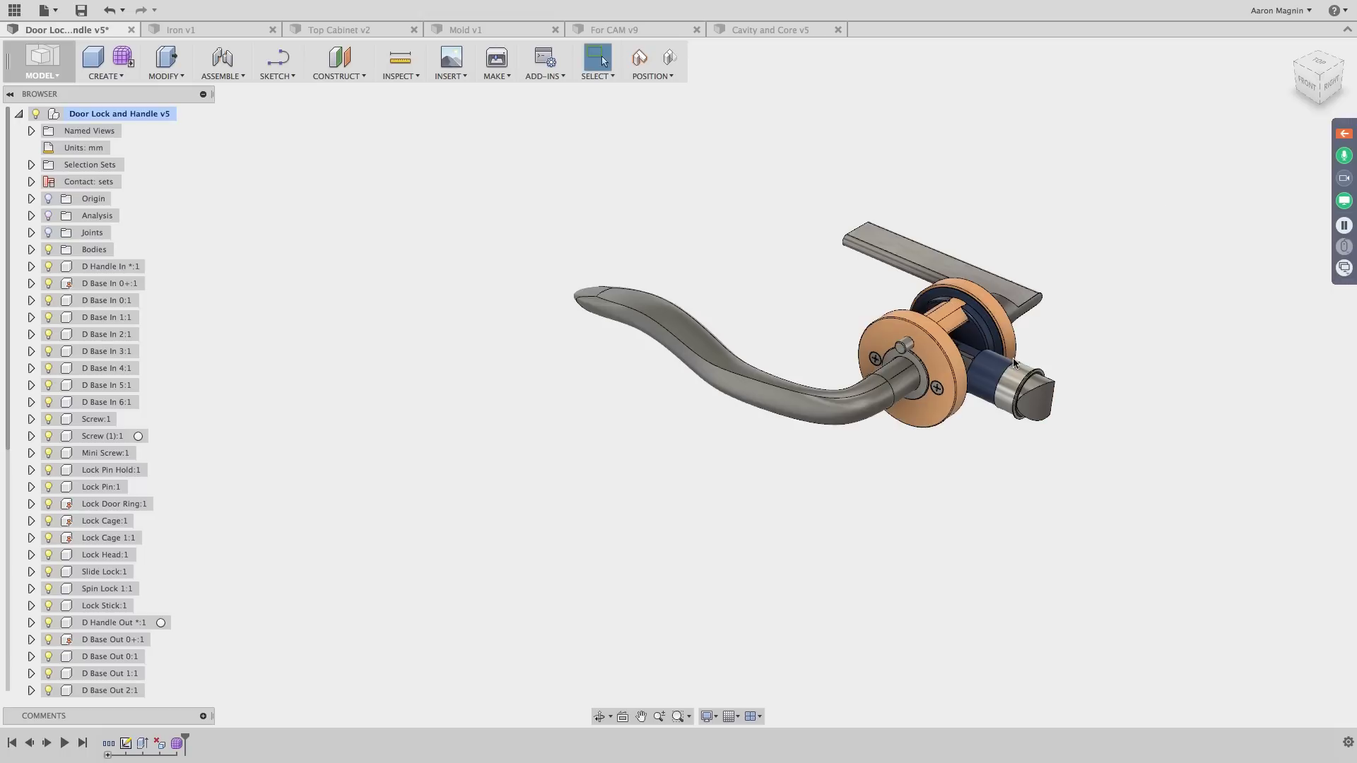
Preview a section analysis from the rear base ring's flat face, moving the cutting plane to 105.079 mm along the handle side
{"action": "left_click", "coordinate": [400, 75]}
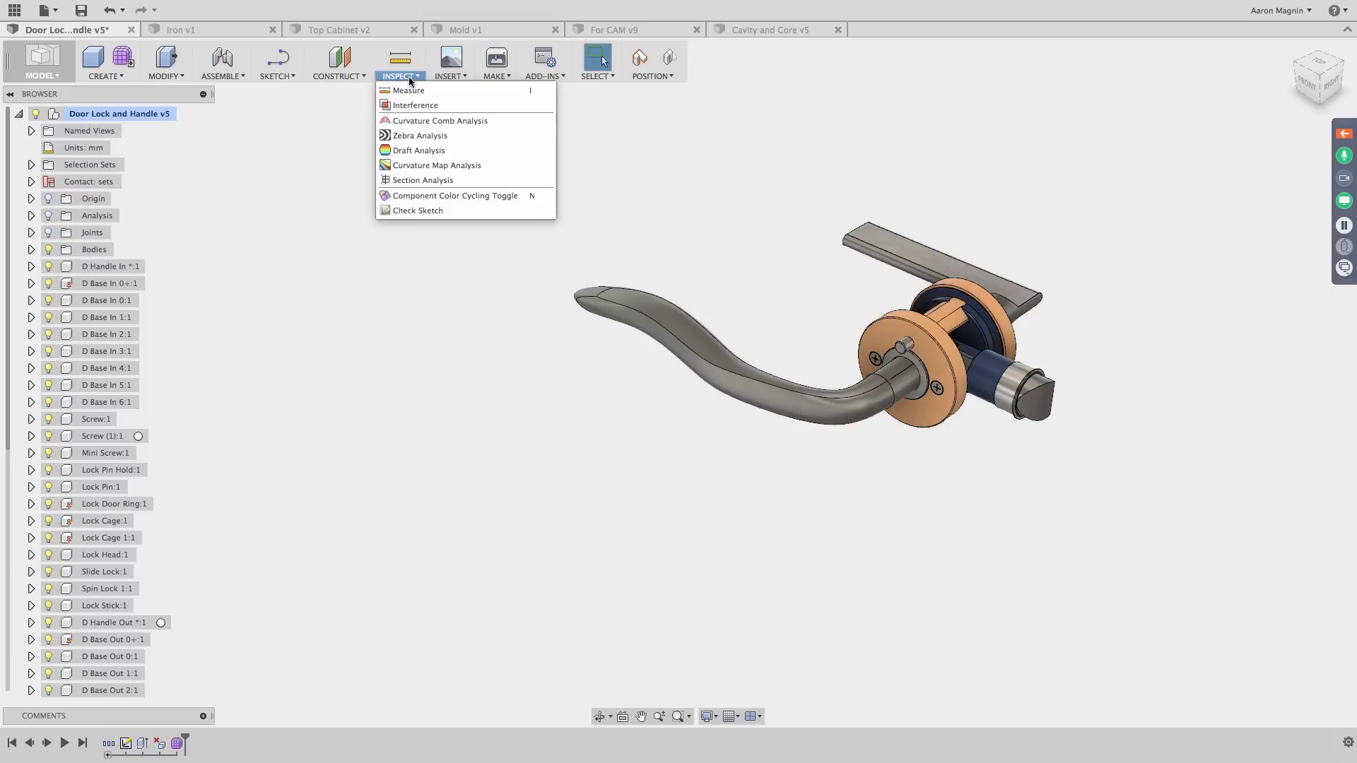
{"action": "left_click", "coordinate": [417, 182]}
{"action": "scroll", "coordinate": [971, 329], "scroll_direction": "up", "scroll_amount": 3}
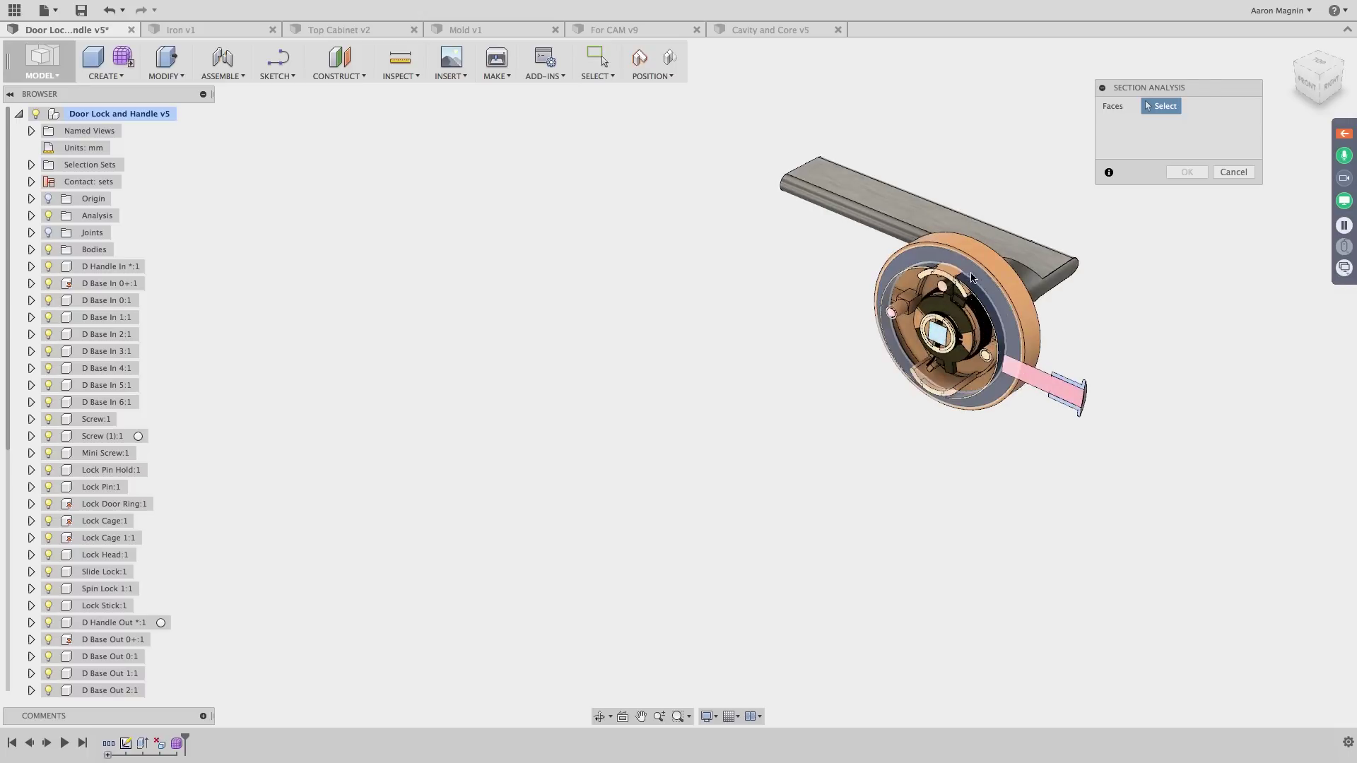
{"action": "left_click", "coordinate": [973, 276]}
{"action": "left_click_drag", "start_coordinate": [944, 284], "coordinate": [736, 421]}
{"action": "mouse_move", "coordinate": [560, 494]}
{"action": "middle_mouse_down", "text": "shift"}
{"action": "mouse_move", "coordinate": [587, 463]}
{"action": "mouse_move", "coordinate": [657, 445]}
{"action": "mouse_move", "coordinate": [718, 452]}
{"action": "mouse_move", "coordinate": [575, 490]}
{"action": "middle_mouse_up", "text": "shift"}
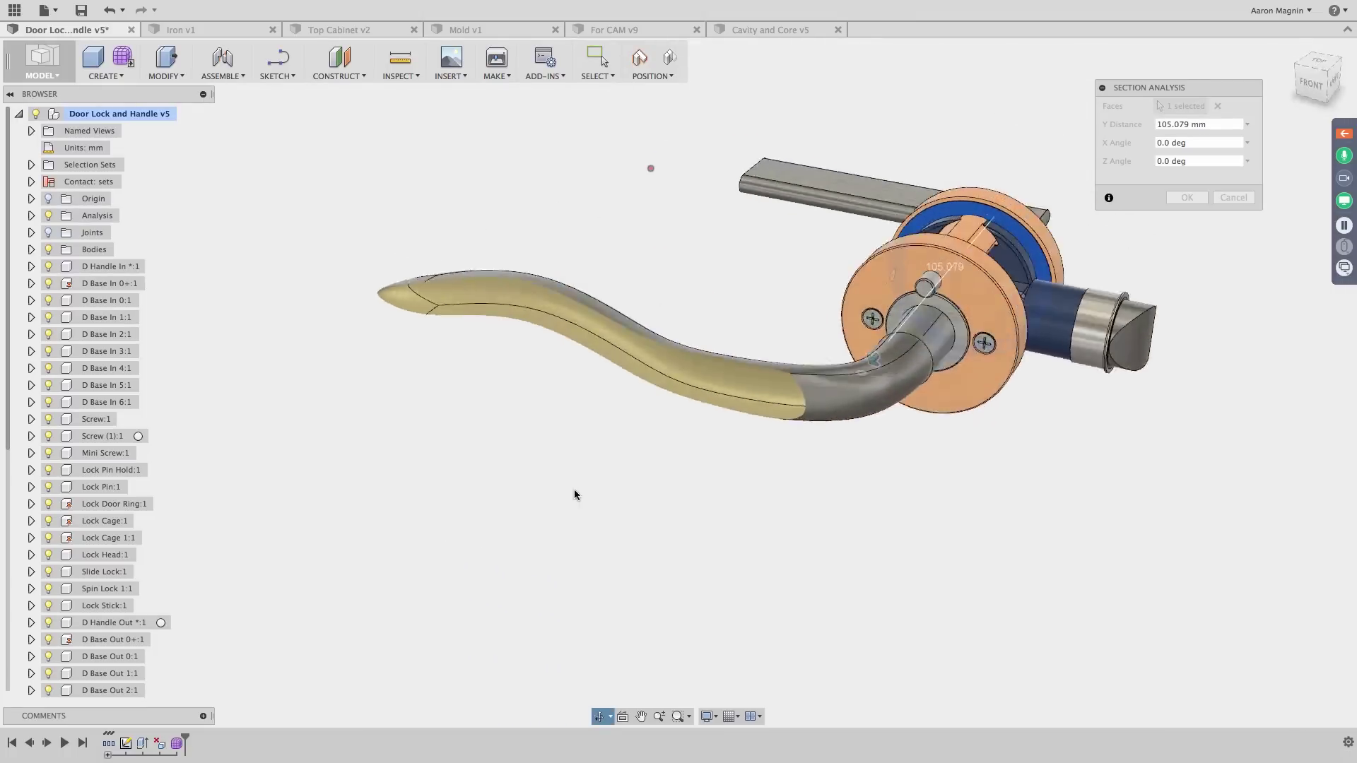
{"action": "left_click", "coordinate": [1179, 201]}
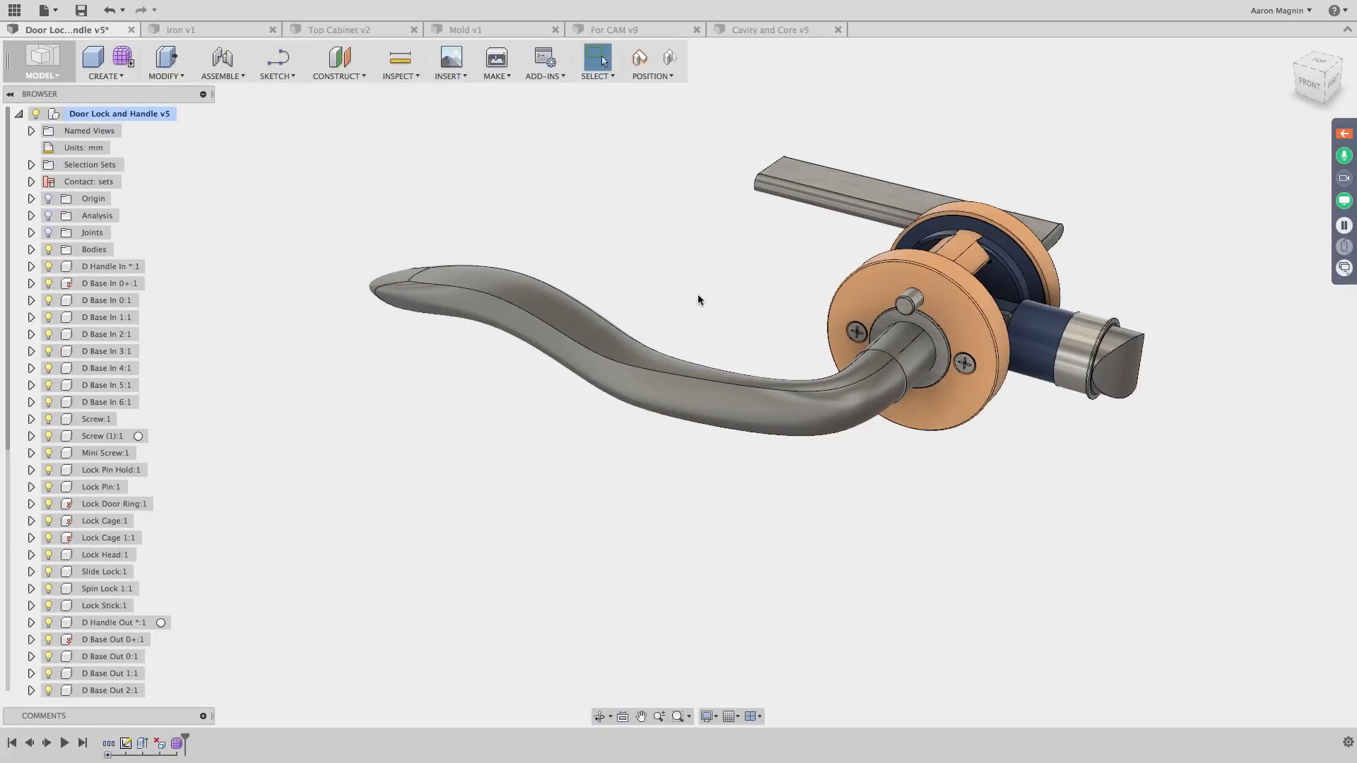
Construct an offset plane at 0.00 mm on the collar ring's face around the handle neck, continuing with components in their previous position
{"action": "scroll", "coordinate": [900, 328], "scroll_direction": "up", "scroll_amount": 3}
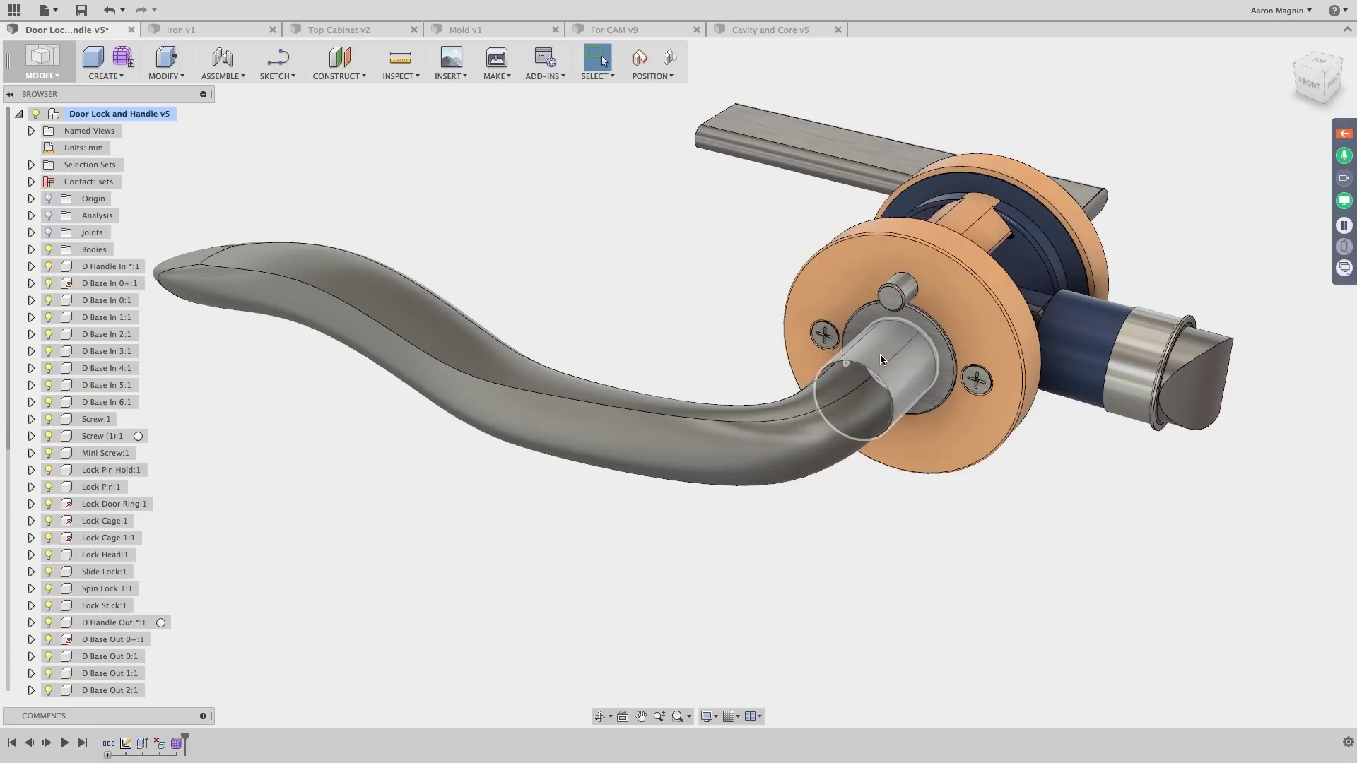
{"action": "middle_click_drag", "start_coordinate": [819, 337], "coordinate": [465, 309], "text": "shift"}
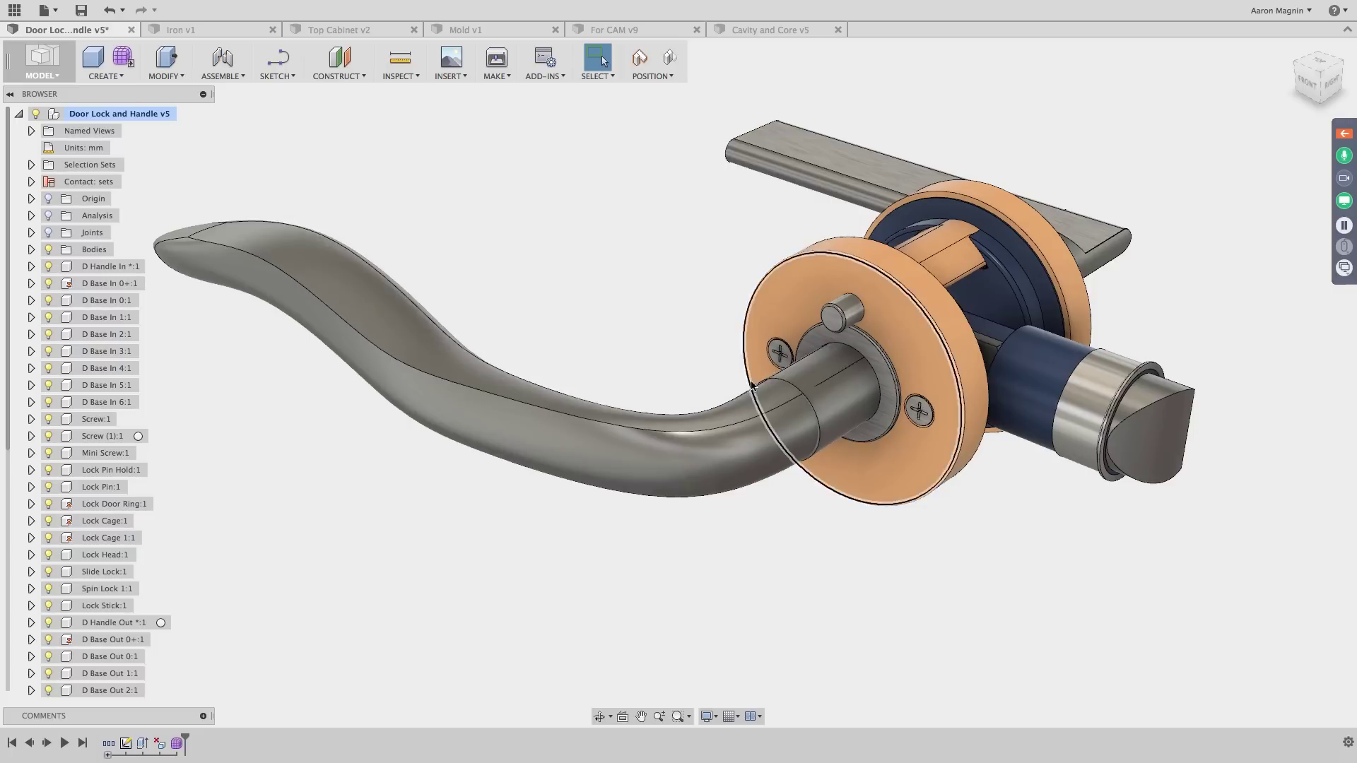
{"action": "left_click", "coordinate": [357, 74]}
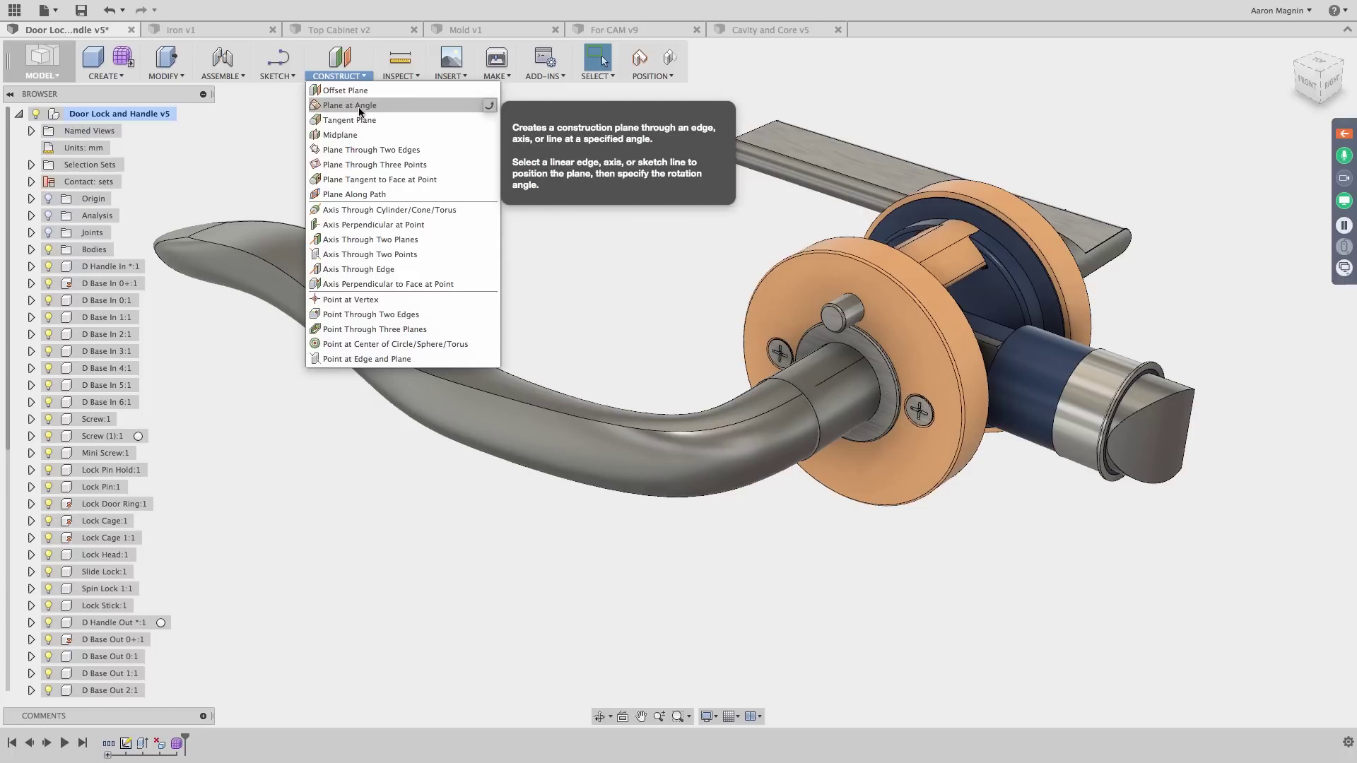
{"action": "left_click", "coordinate": [359, 105]}
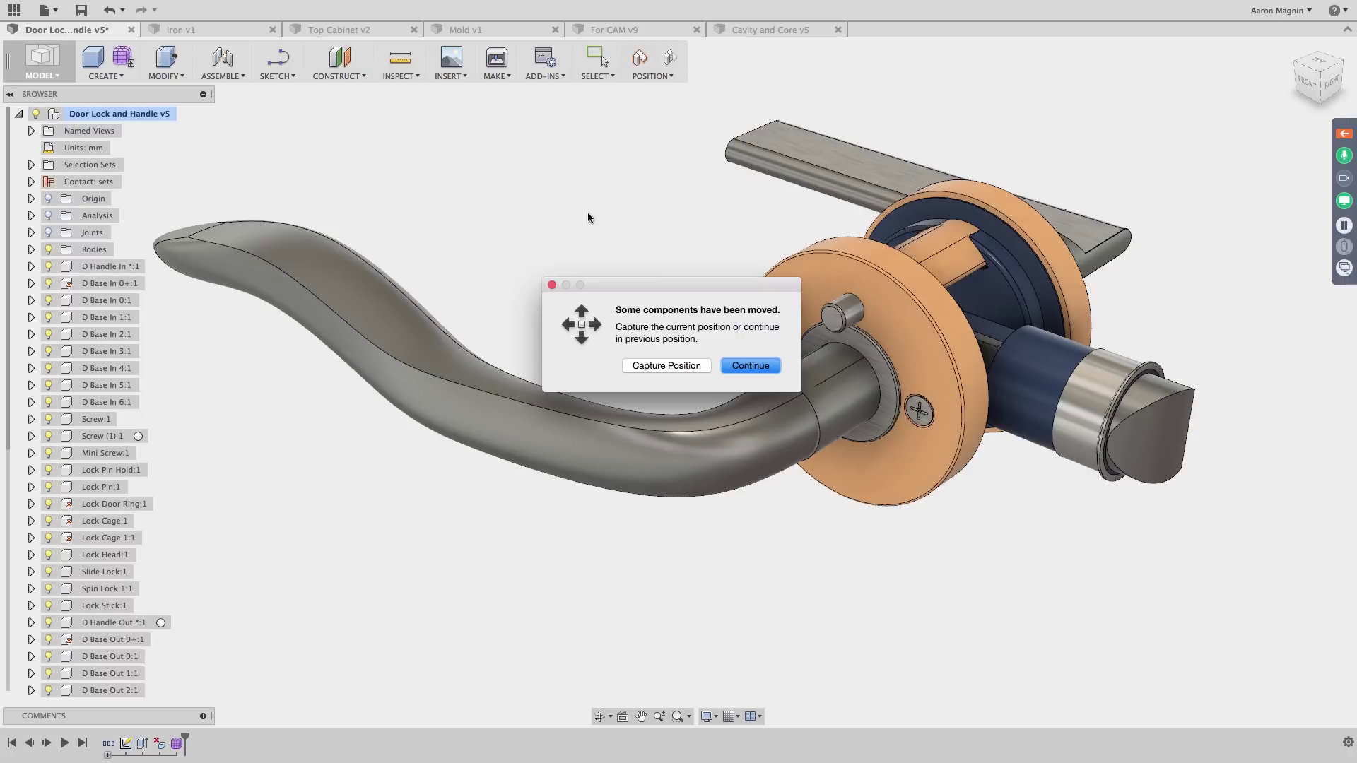
{"action": "left_click", "coordinate": [737, 366]}
{"action": "left_click", "coordinate": [847, 409]}
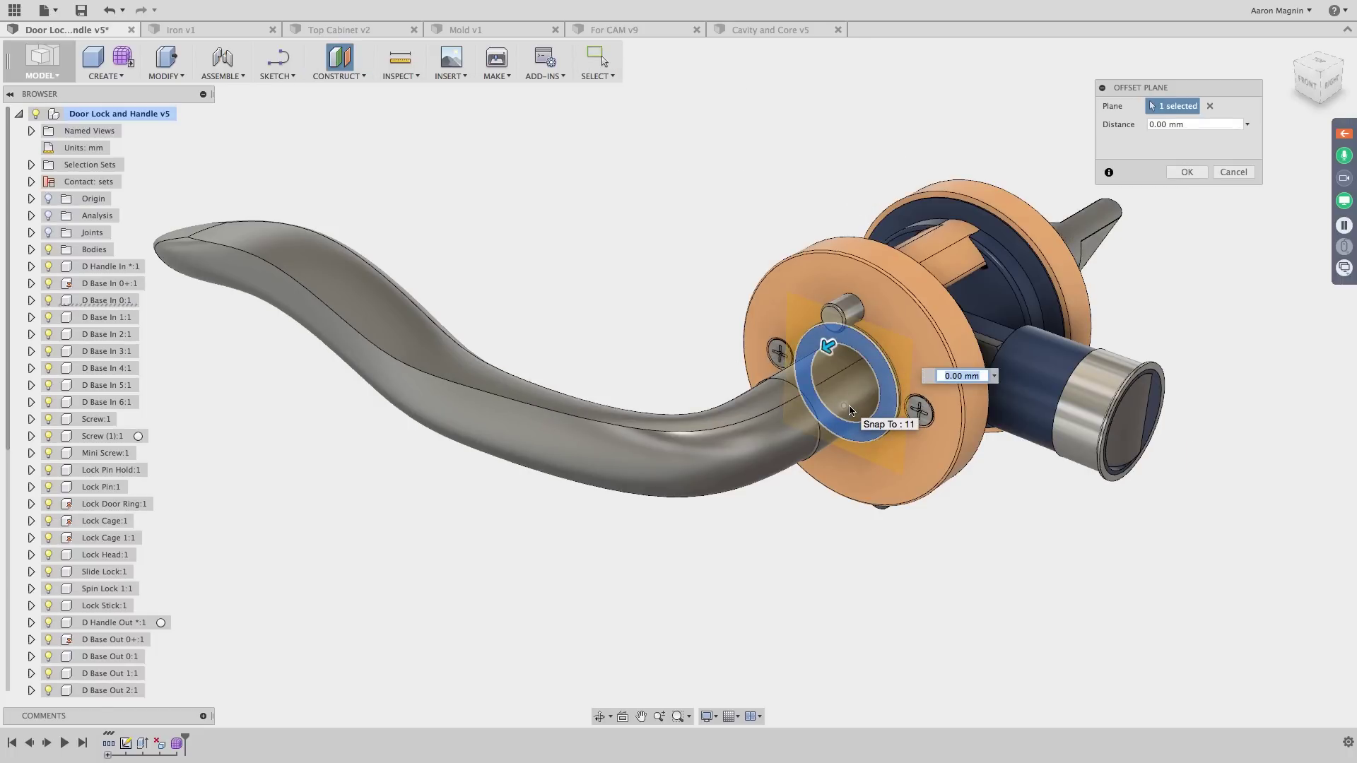
{"action": "left_click", "coordinate": [1185, 172]}
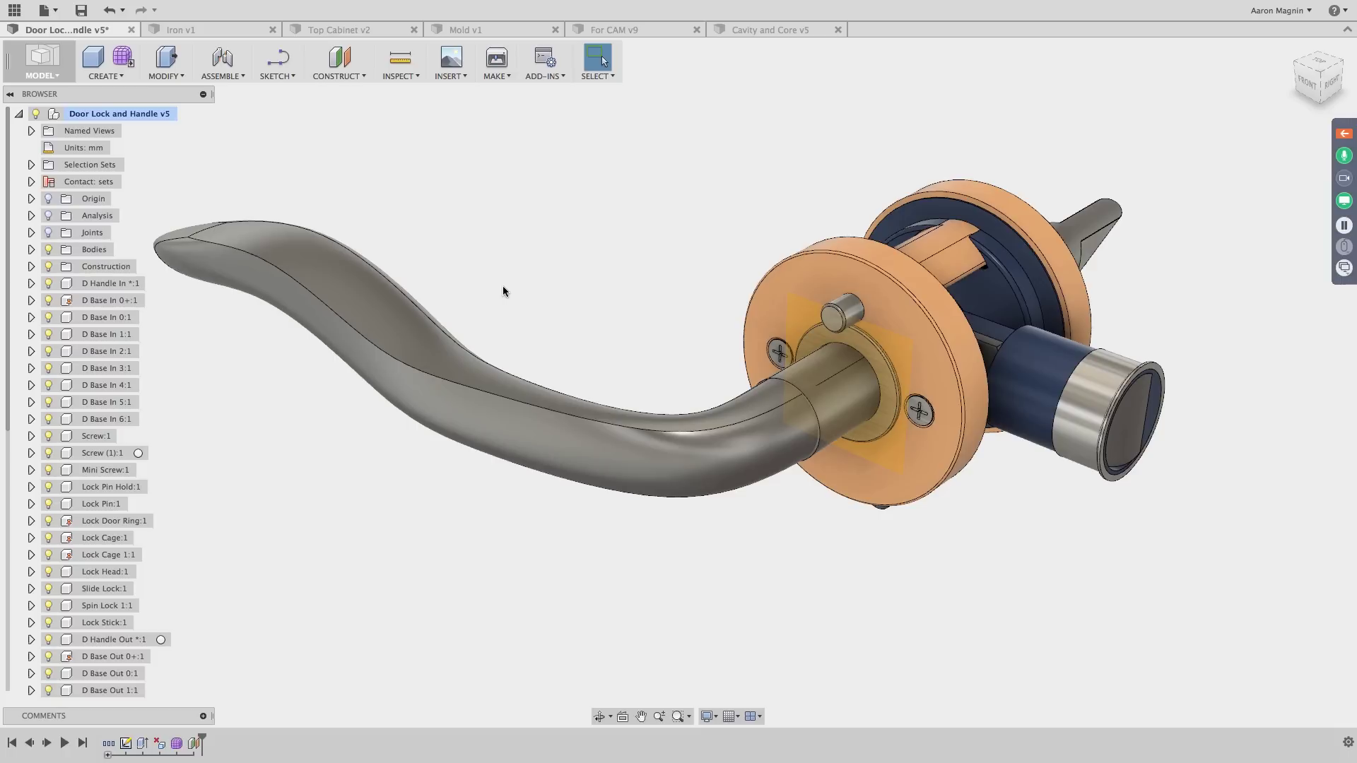
Boundary Fill the handle using its body and the collar's offset plane as tools, selecting the handle cell with operation New Body
{"action": "left_click", "coordinate": [118, 76]}
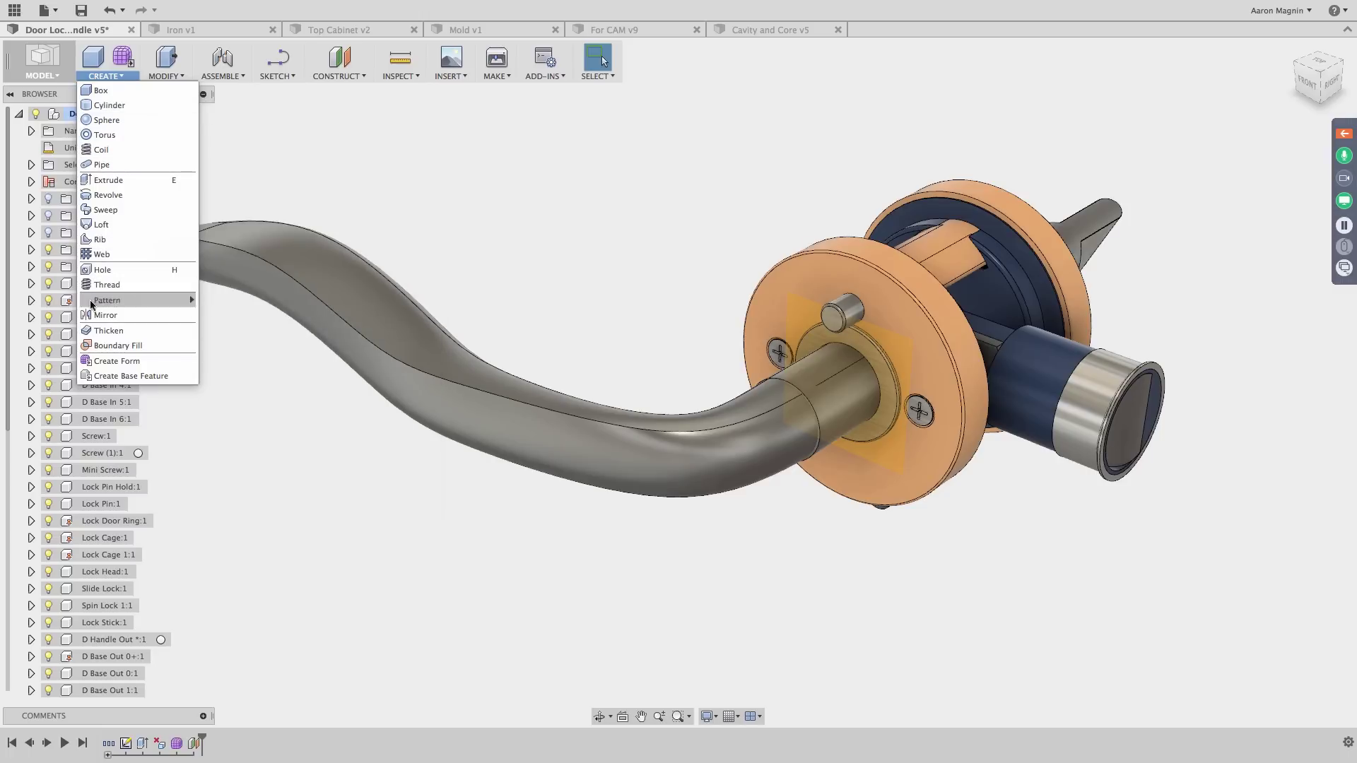
{"action": "left_click", "coordinate": [100, 346]}
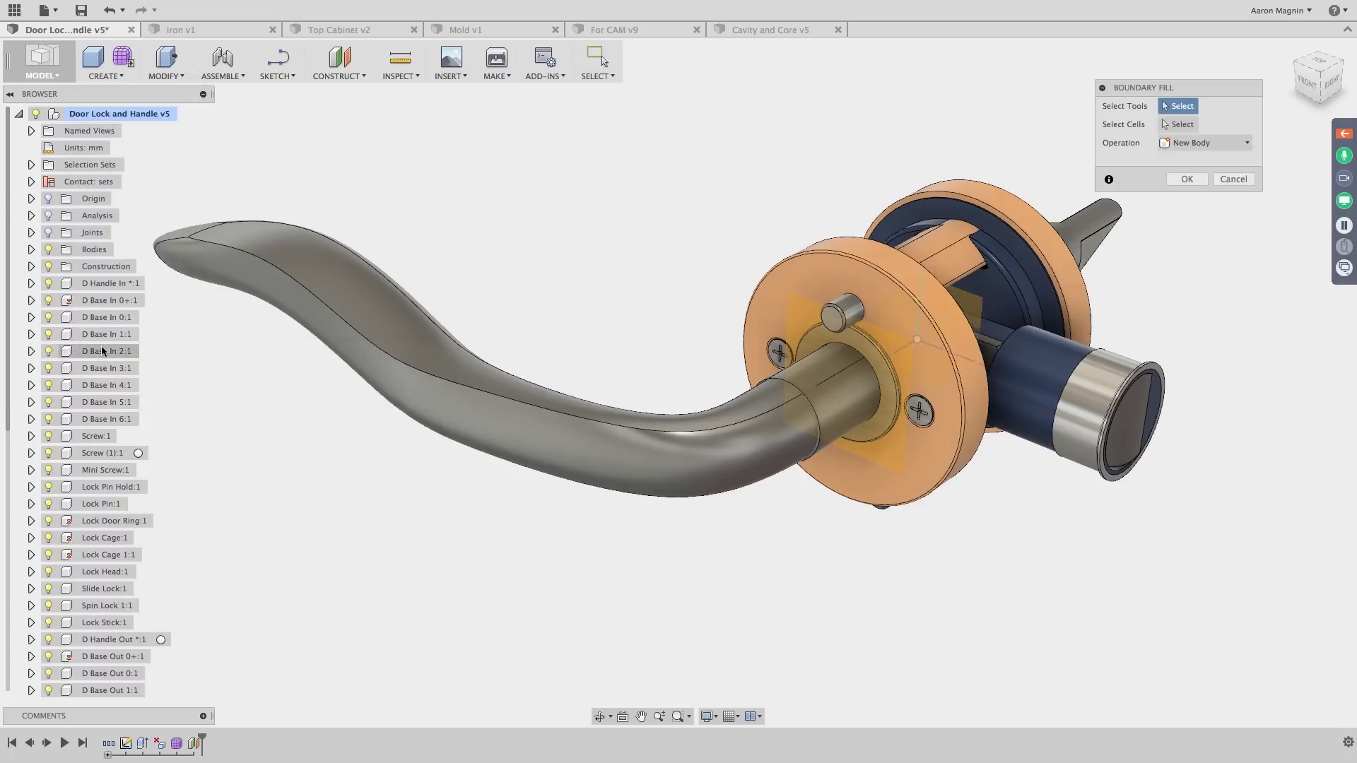
{"action": "left_click", "coordinate": [376, 312]}
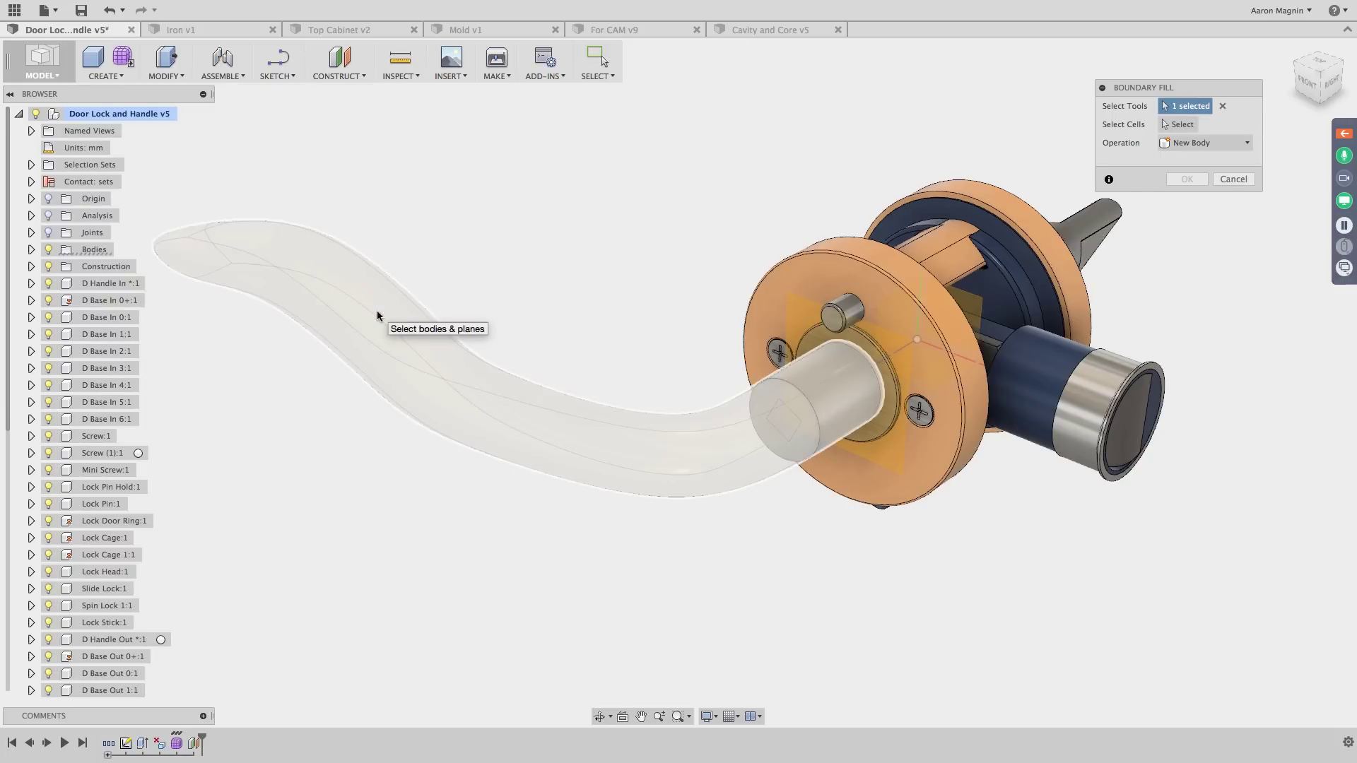
{"action": "left_click", "coordinate": [802, 316]}
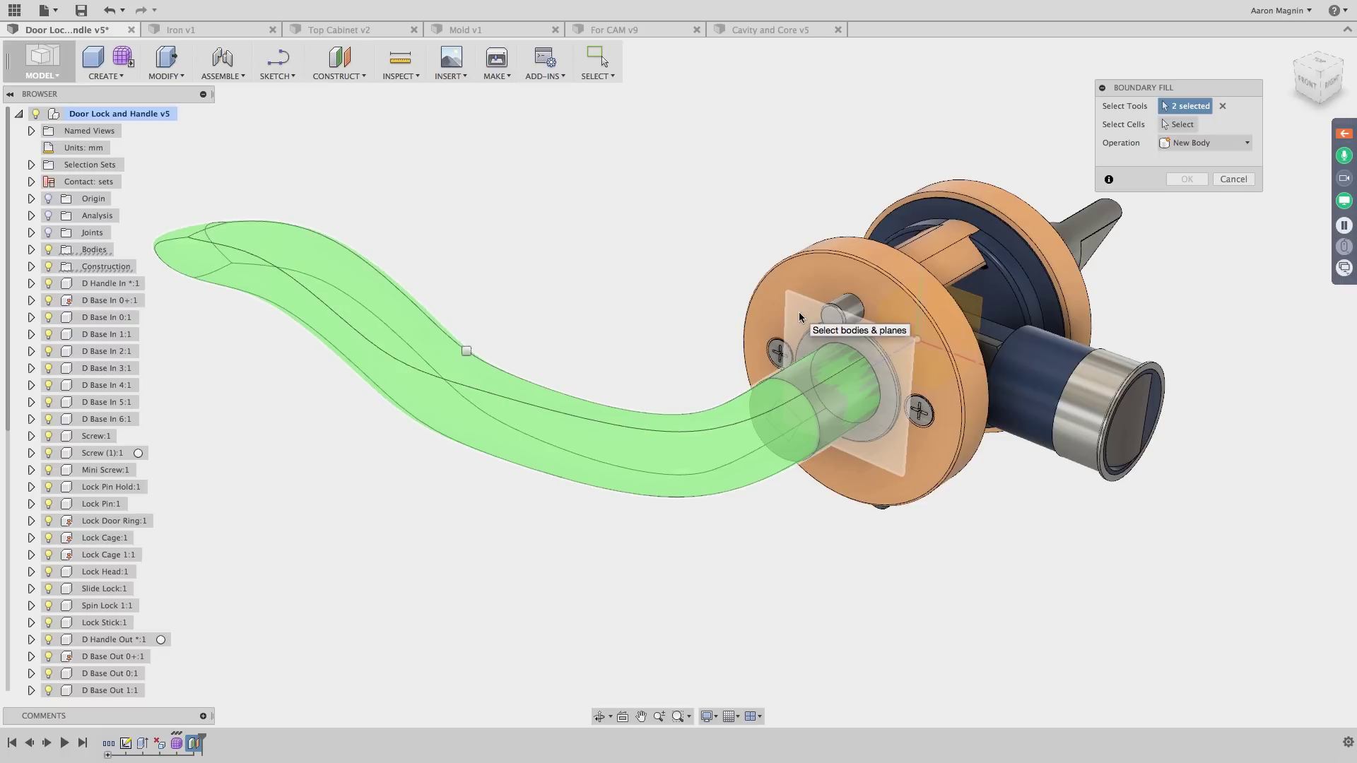
{"action": "left_click", "coordinate": [1166, 126]}
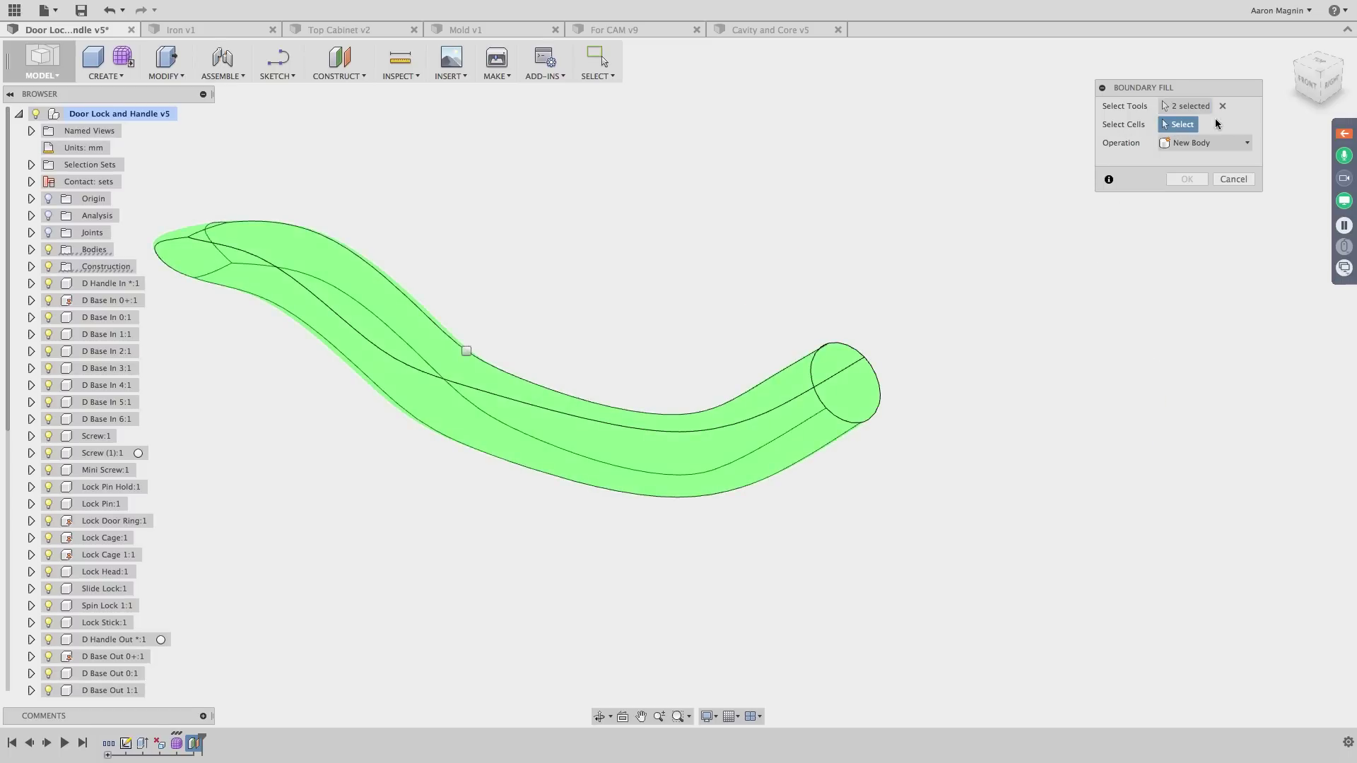
{"action": "left_click", "coordinate": [1190, 107]}
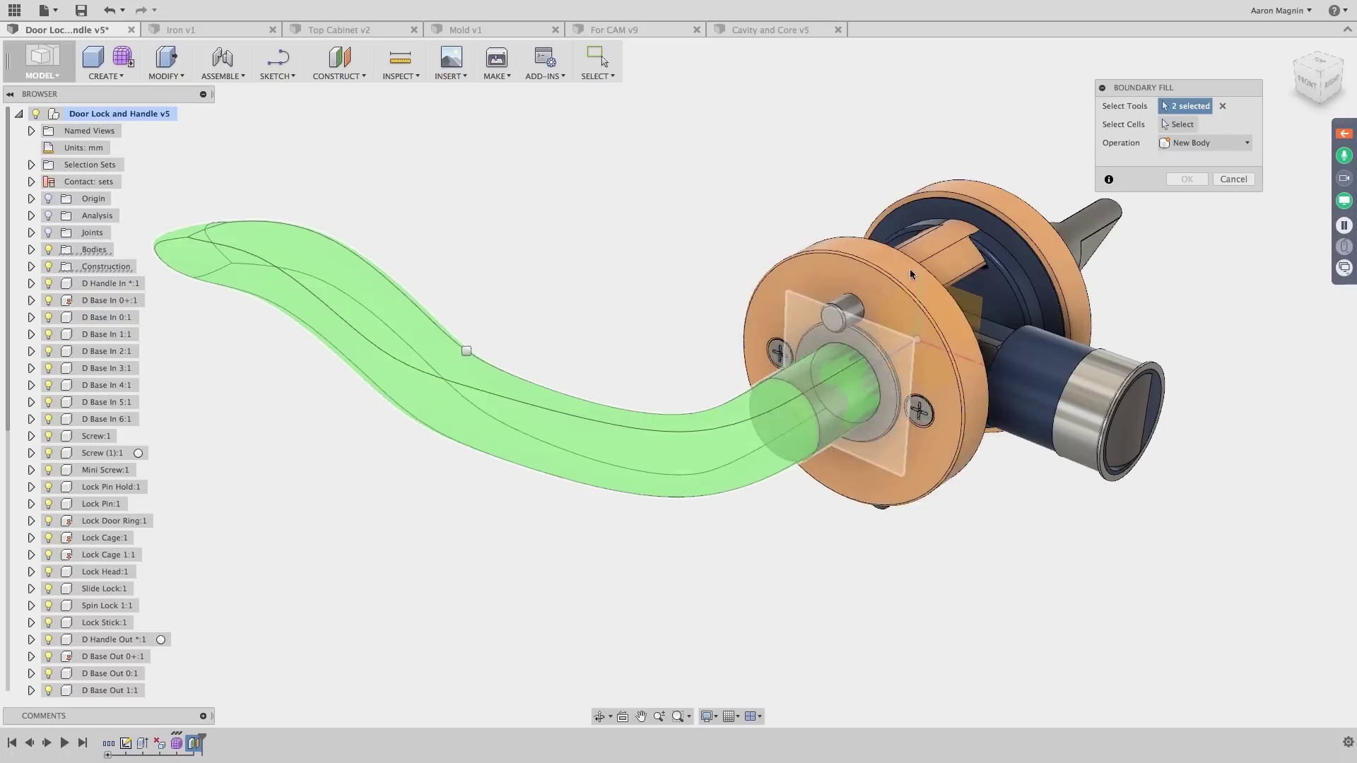
{"action": "left_click", "coordinate": [1181, 128]}
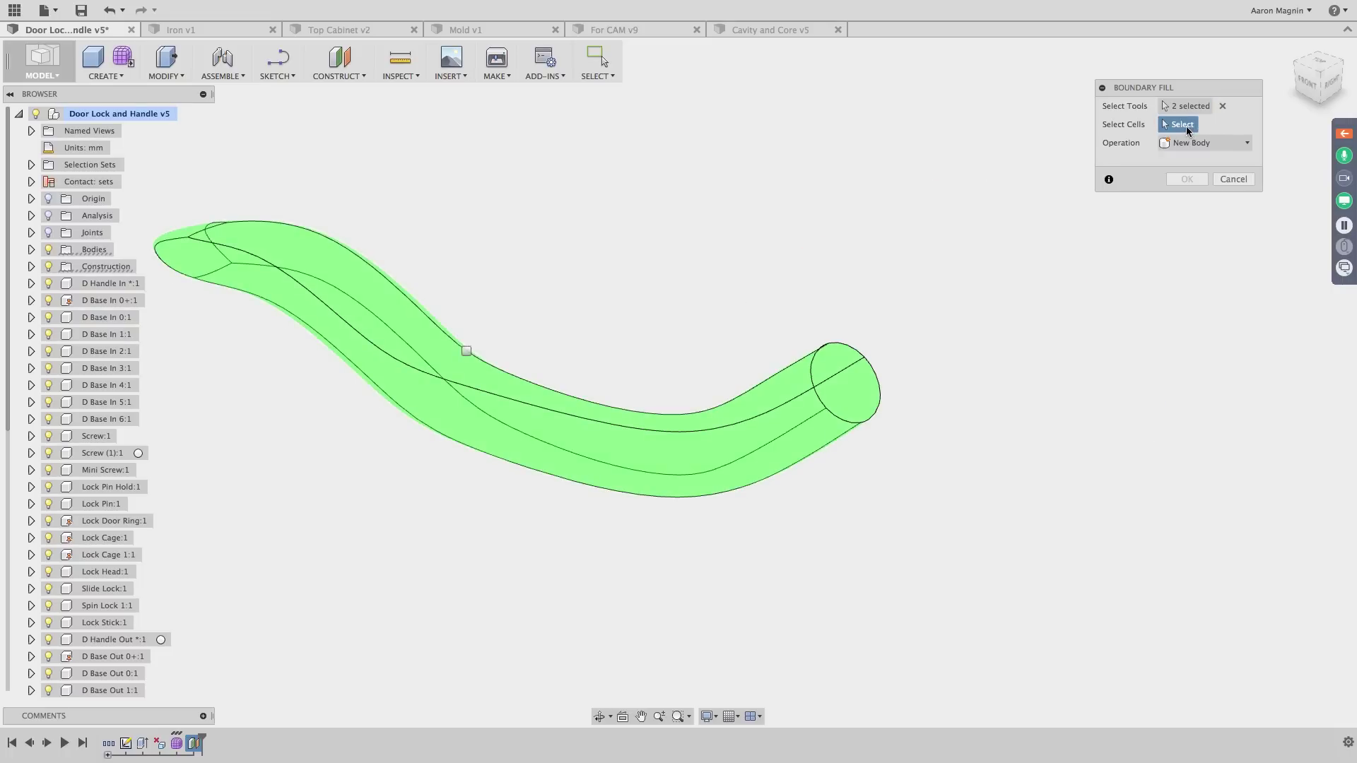
{"action": "left_click", "coordinate": [465, 353]}
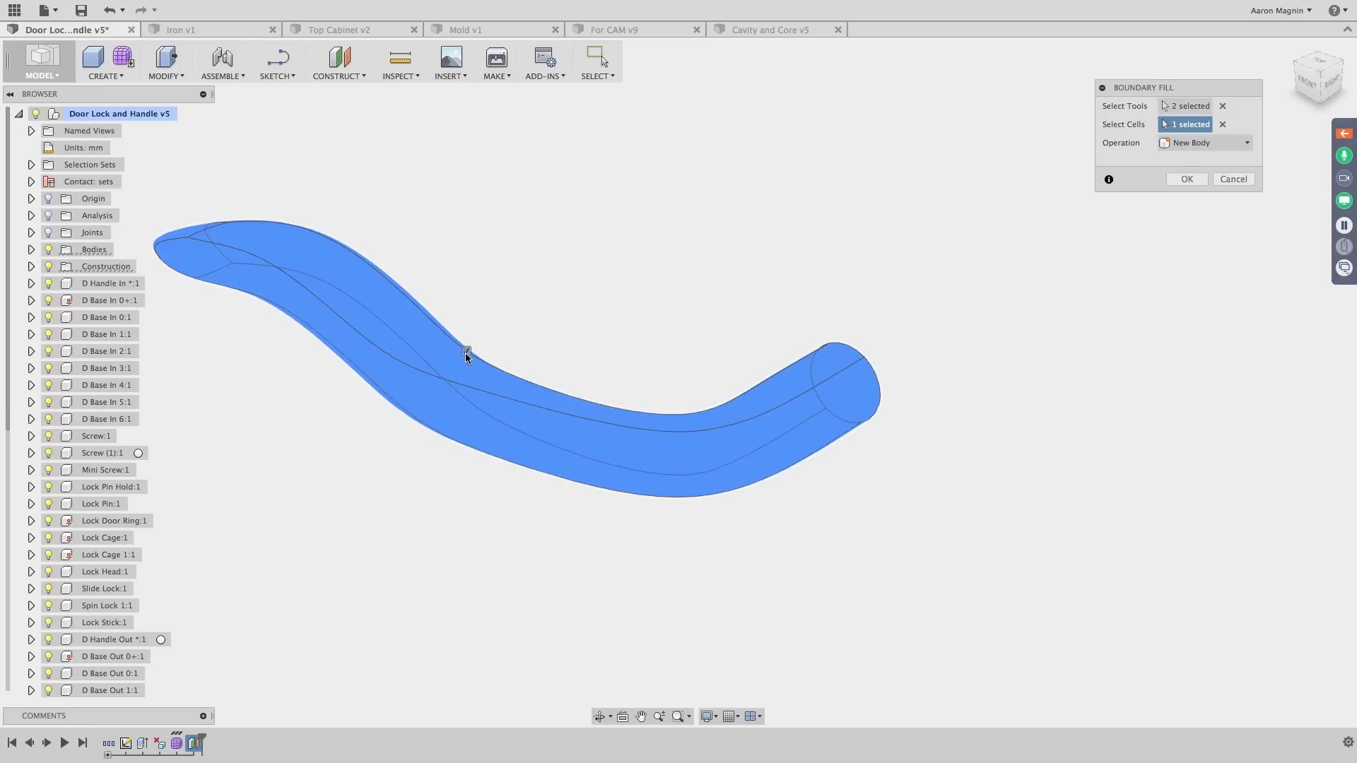
{"action": "left_click", "coordinate": [1187, 179]}
{"action": "left_click", "coordinate": [808, 253]}
{"action": "middle_click_drag", "start_coordinate": [689, 338], "coordinate": [731, 348], "text": "shift"}
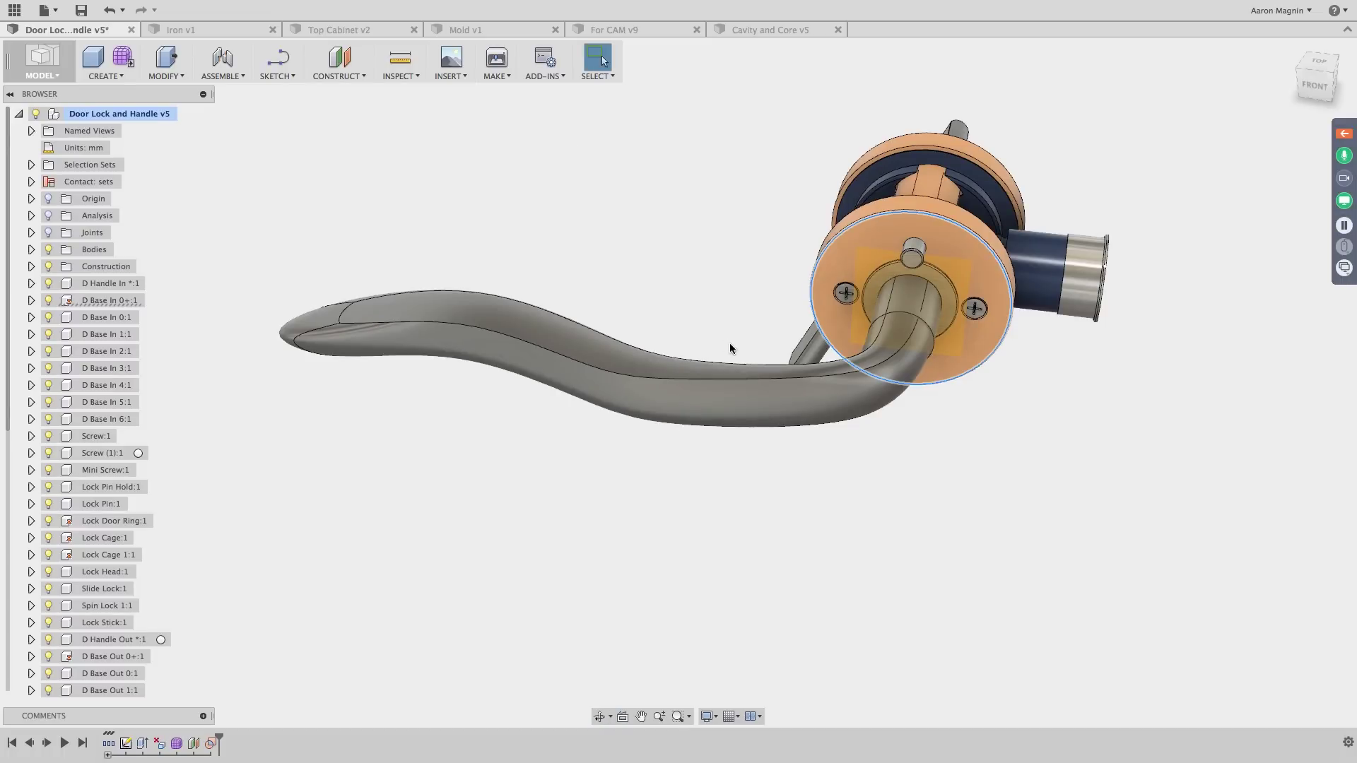
{"action": "middle_click_drag", "start_coordinate": [730, 342], "coordinate": [673, 281], "text": "shift"}
{"action": "key", "text": "Escape"}
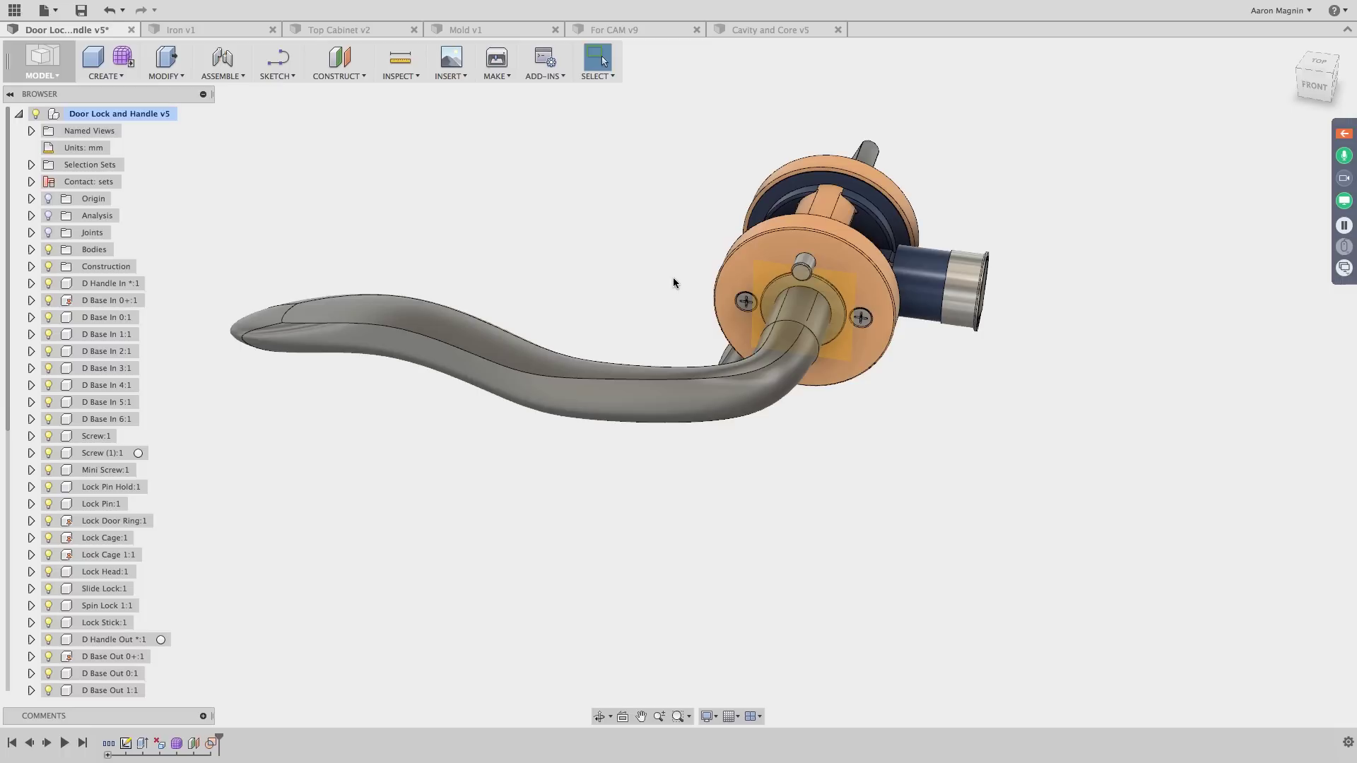
Switch to the PowerPoint presentation and show the "Understand Handles" slide
{"action": "key", "text": "super+Tab"}
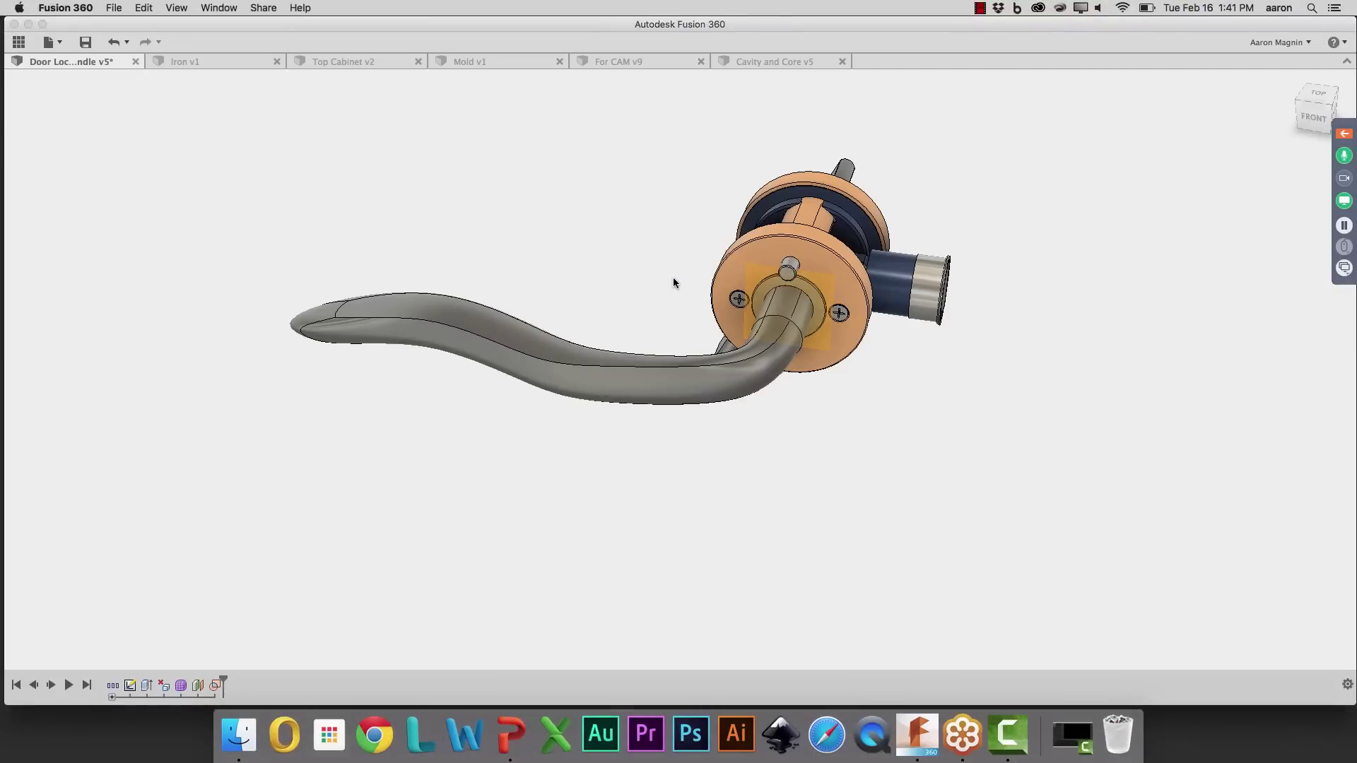
{"action": "key", "text": "super+Tab"}
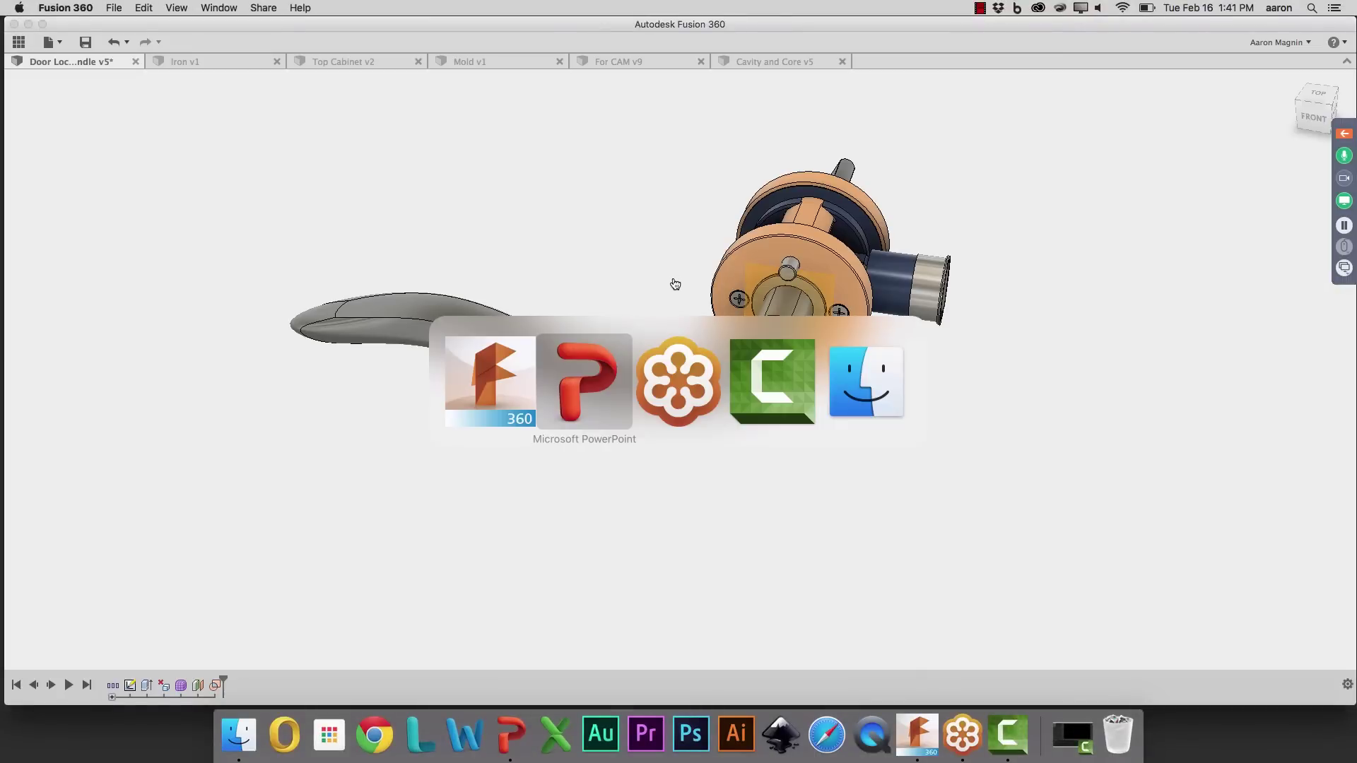
{"action": "key", "text": "Right"}
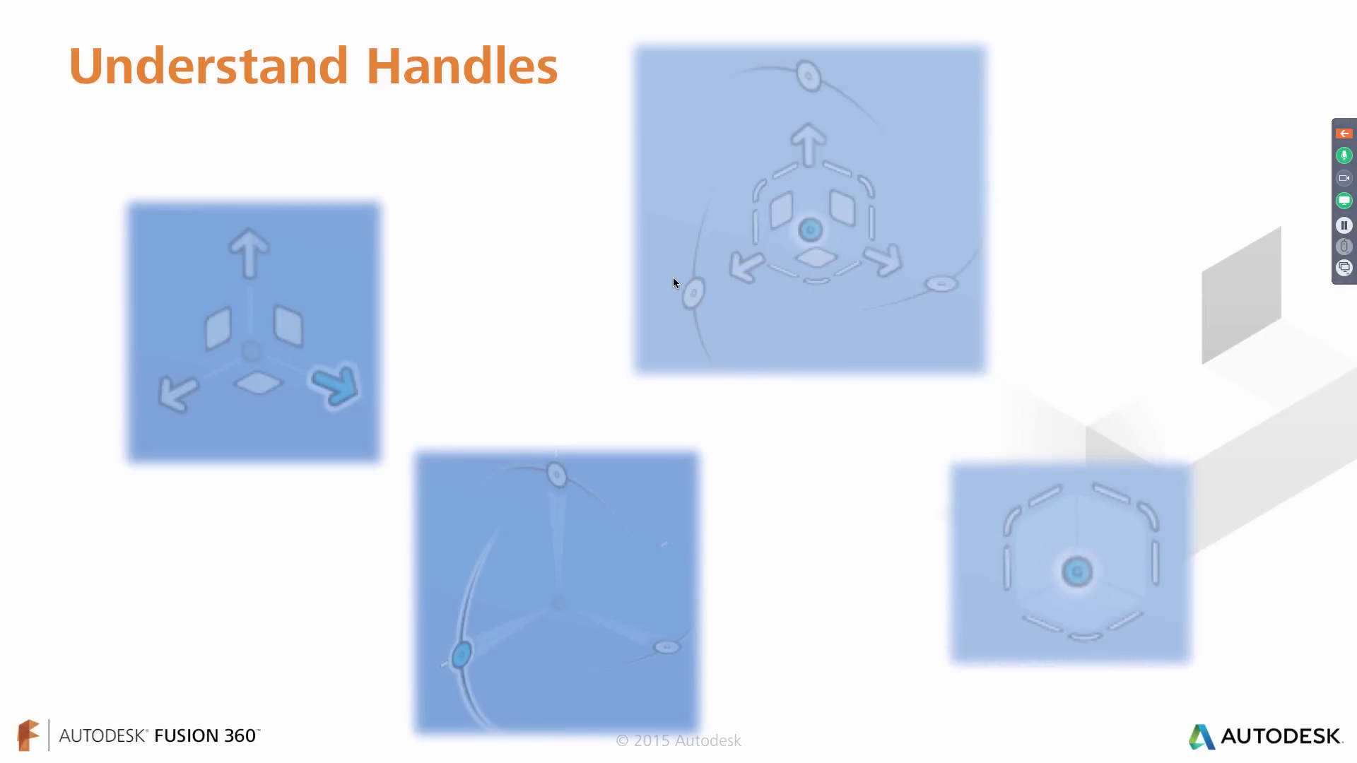
{"action": "key", "text": "super+Tab"}
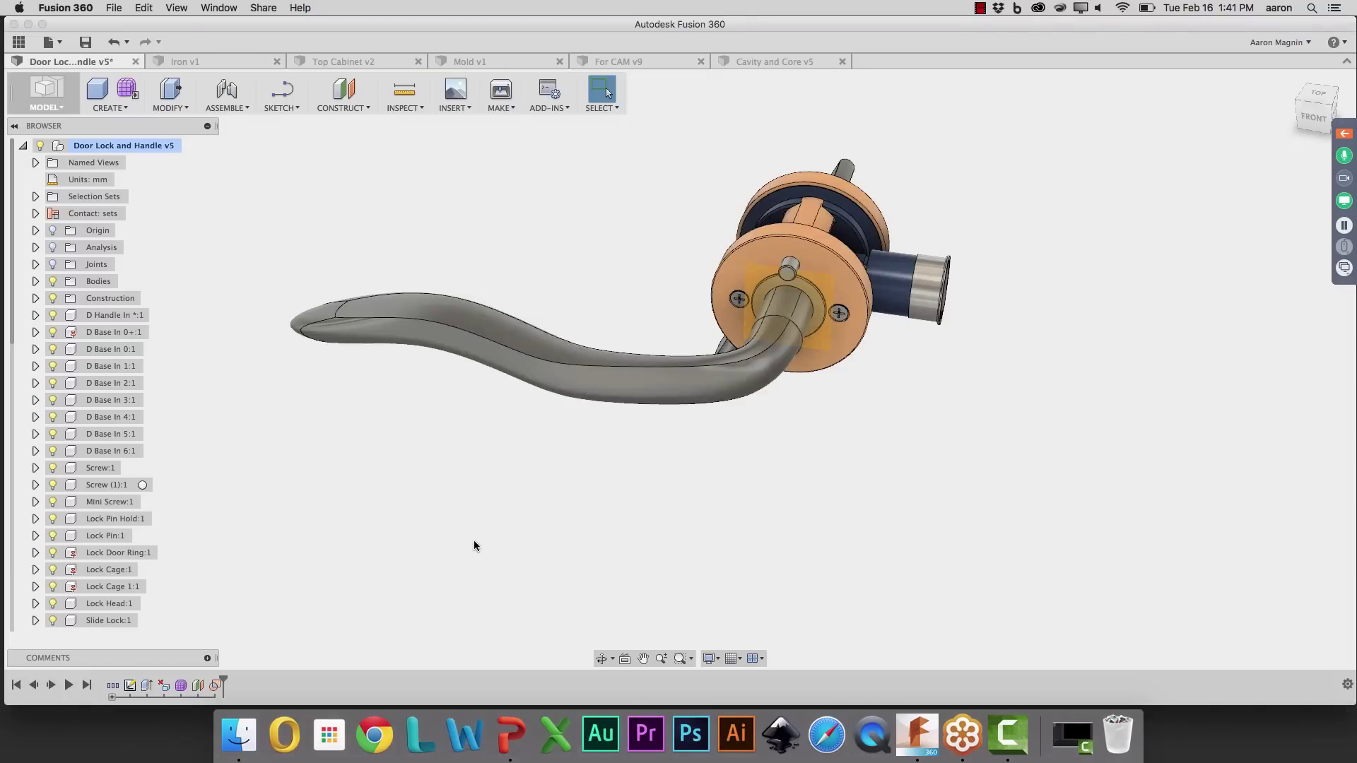
{"action": "key", "text": "super+Tab"}
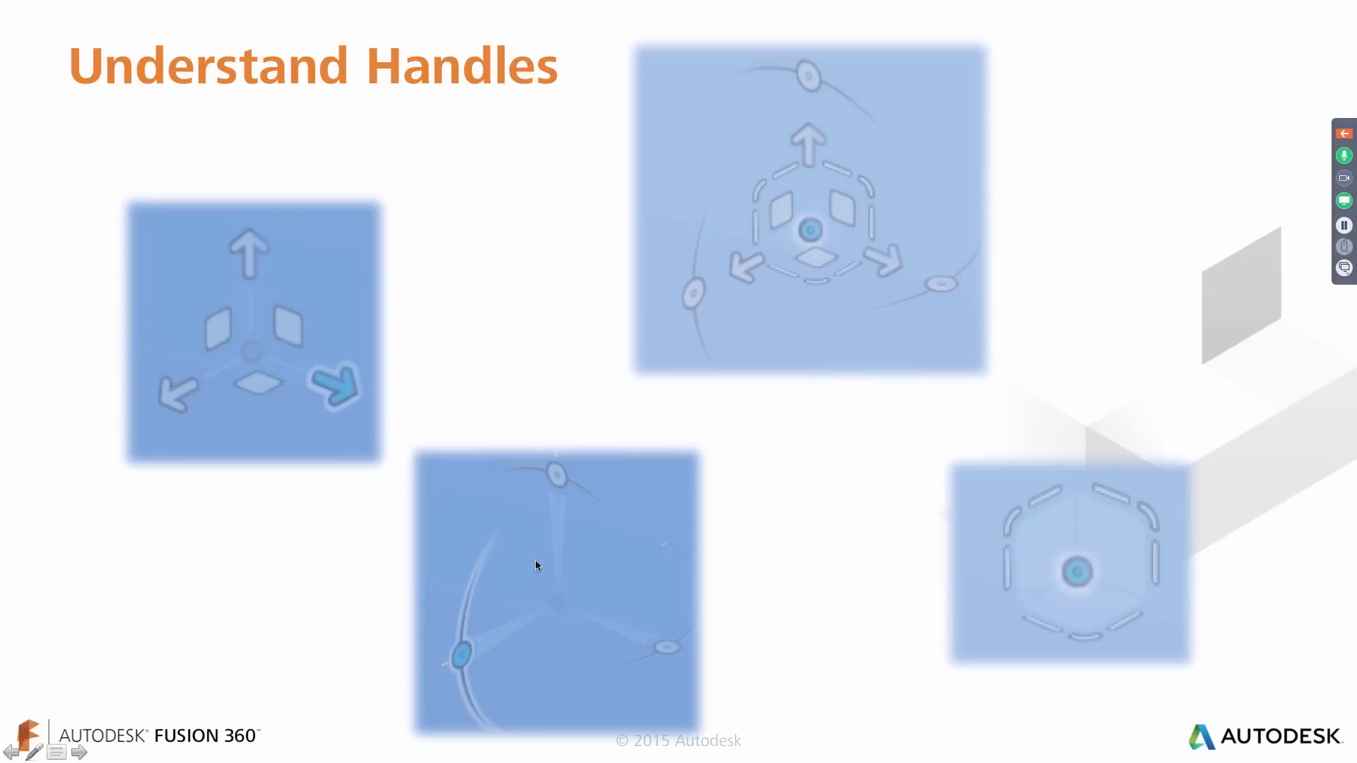
{"action": "left_click", "coordinate": [1051, 556]}
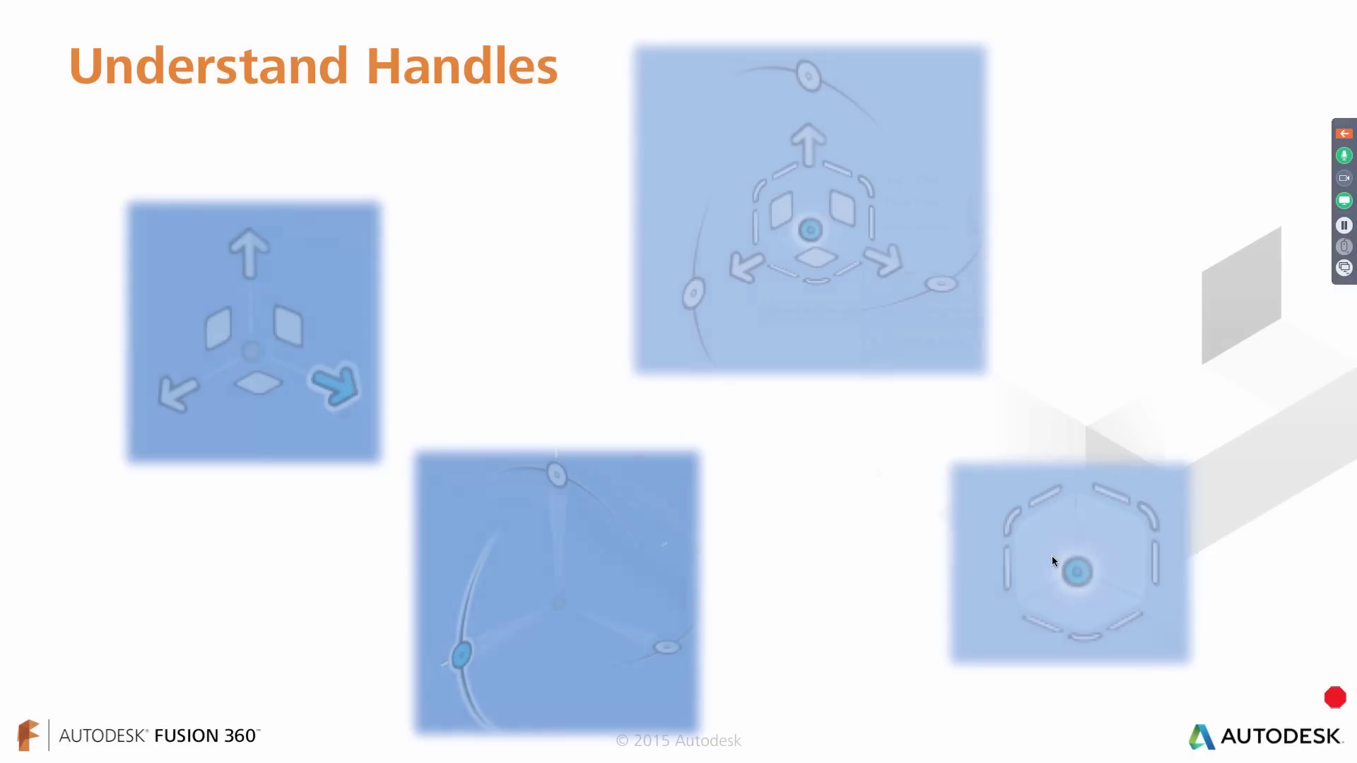